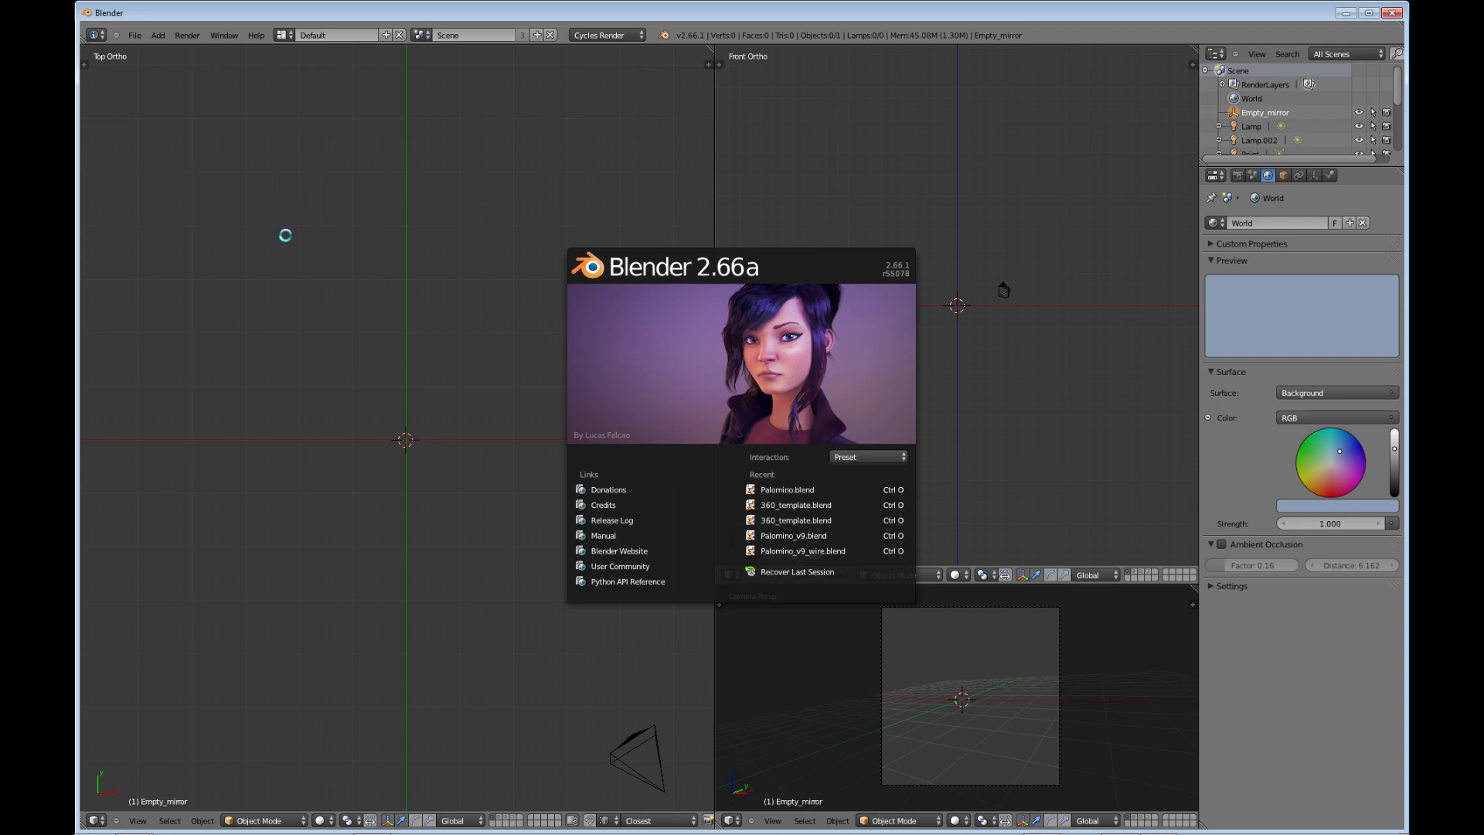
- Dismiss the splash screen and add a cube mesh at the scene origin
{"action": "left_click", "coordinate": [447, 372]}
{"action": "key", "text": "shift+a"}
{"action": "mouse_move", "coordinate": [446, 372]}
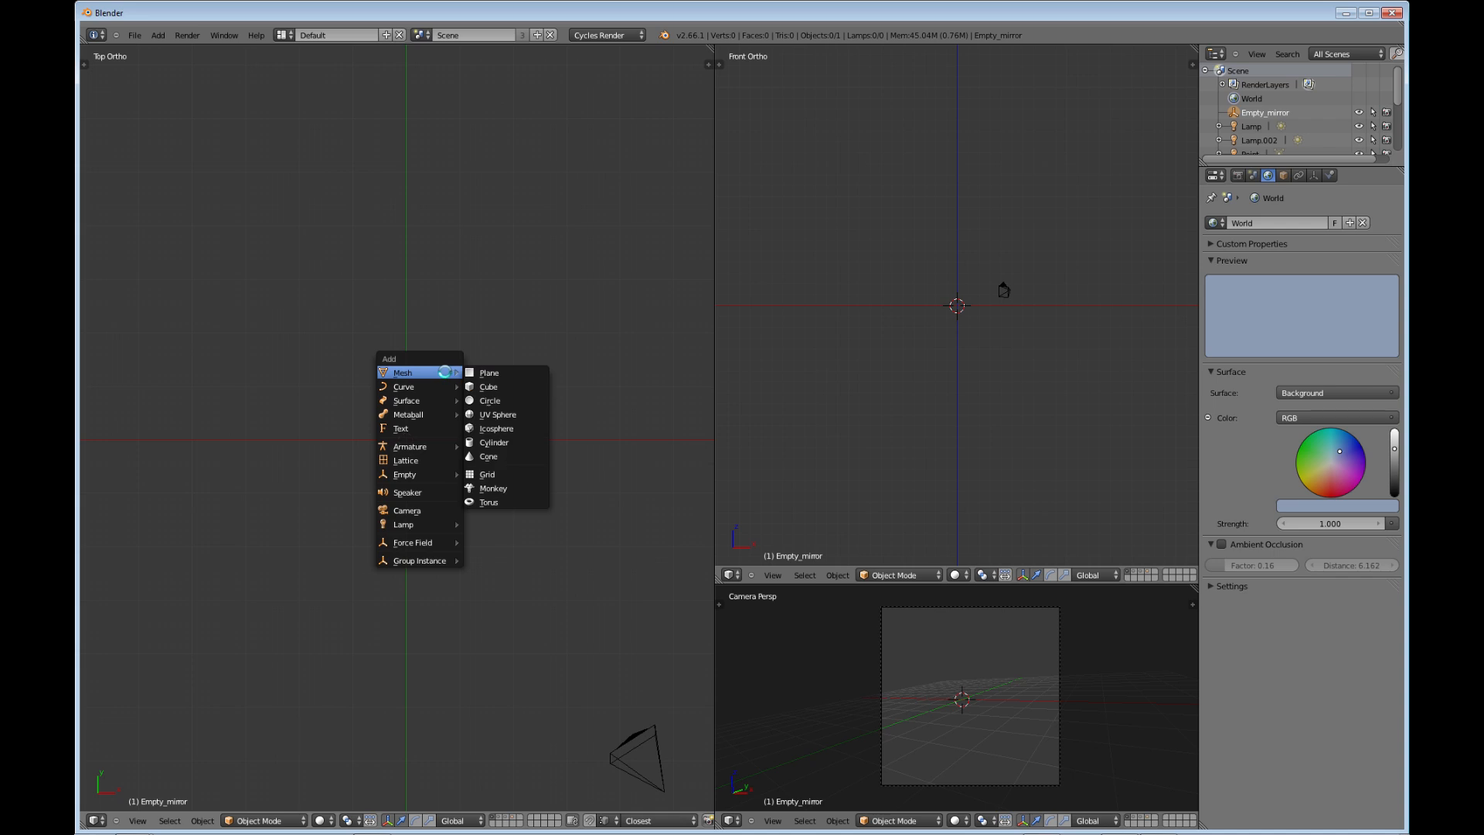
{"action": "left_click", "coordinate": [491, 386]}
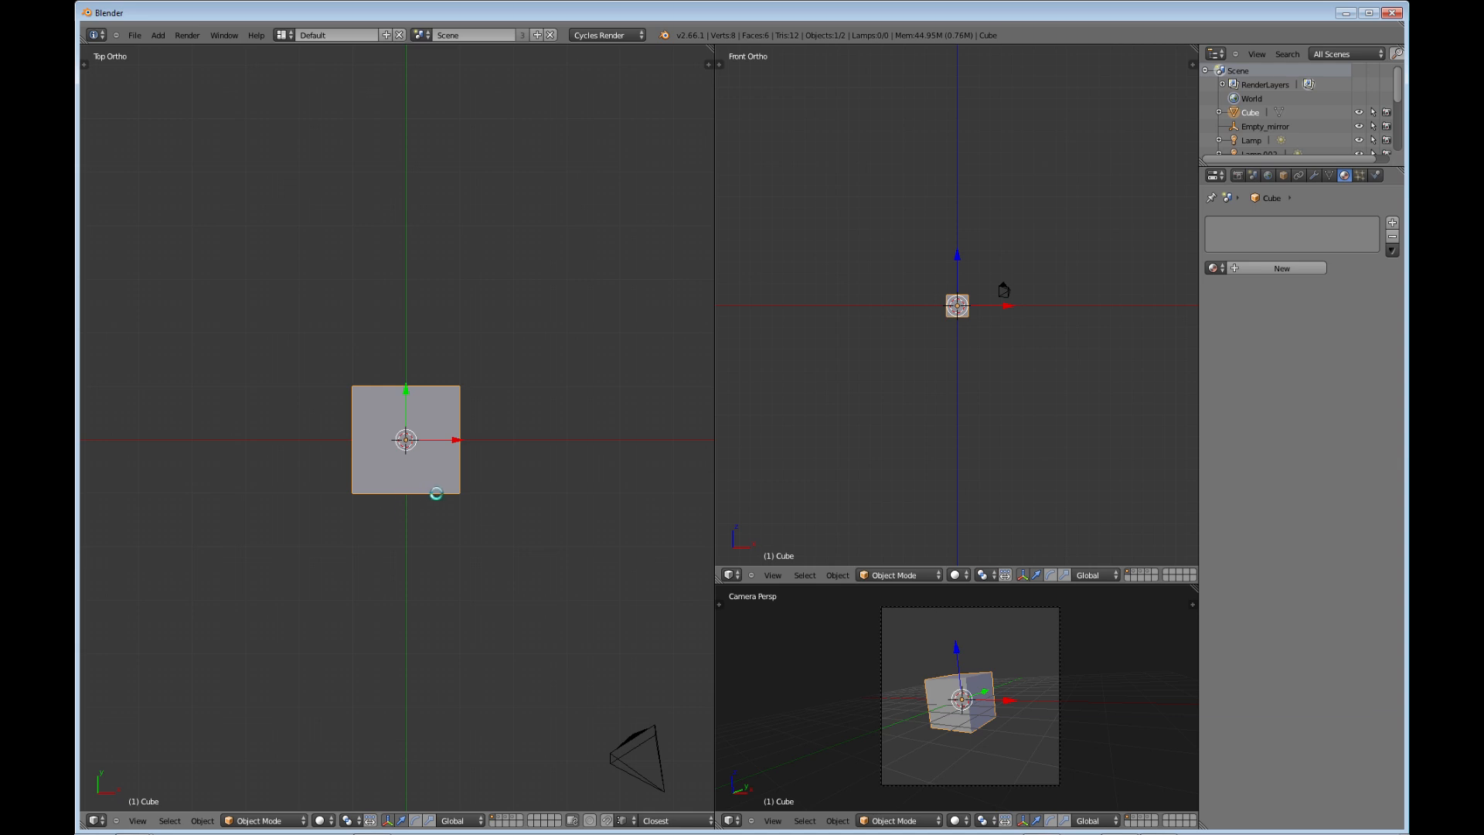
- Start the Screencast Keys display for the 3D viewport
{"action": "key", "text": "shift+a"}
{"action": "mouse_move", "coordinate": [437, 493]}
{"action": "key", "text": "n"}
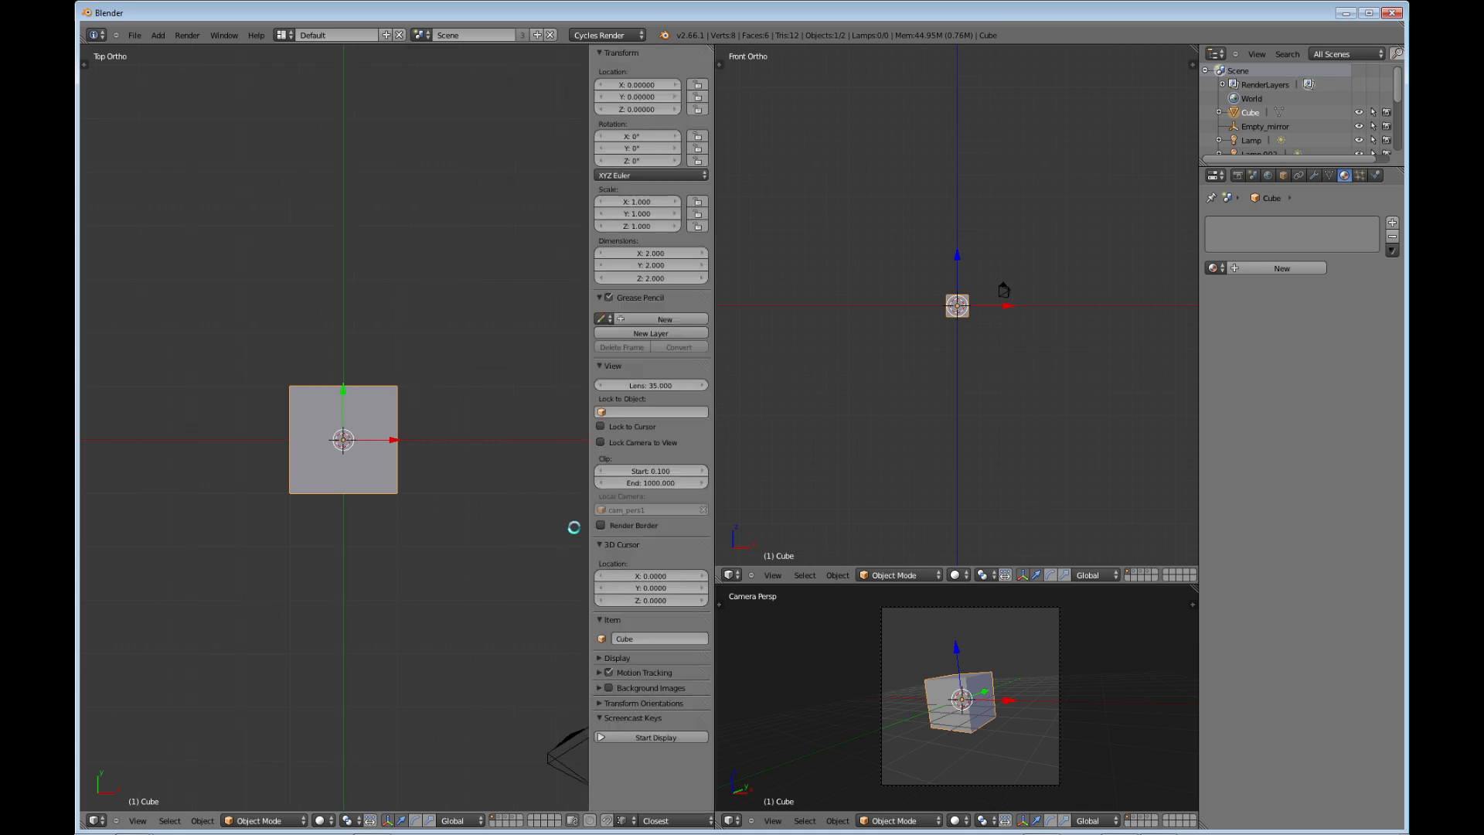
{"action": "left_click", "coordinate": [618, 736]}
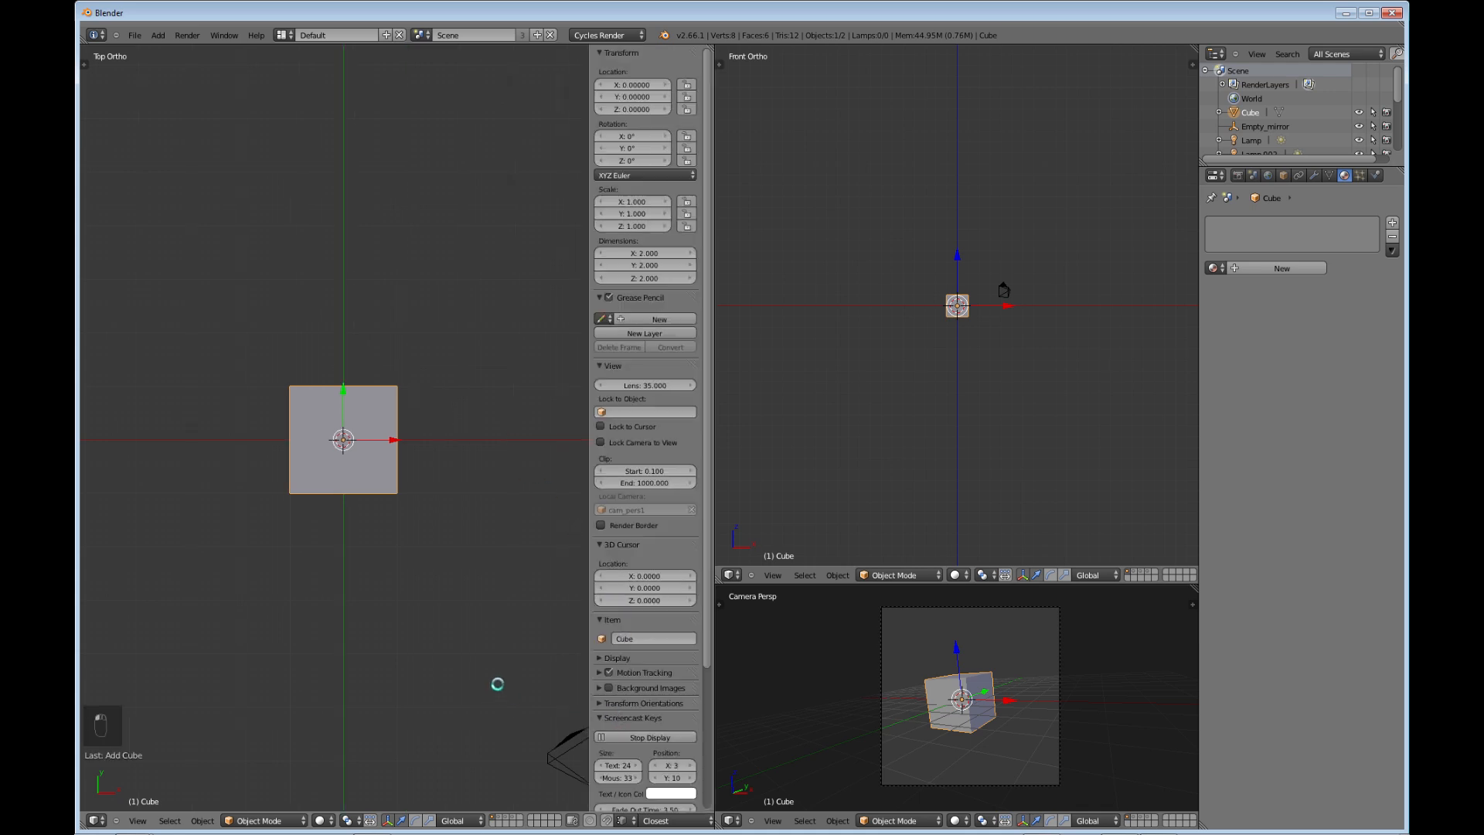
{"action": "key", "text": "n"}
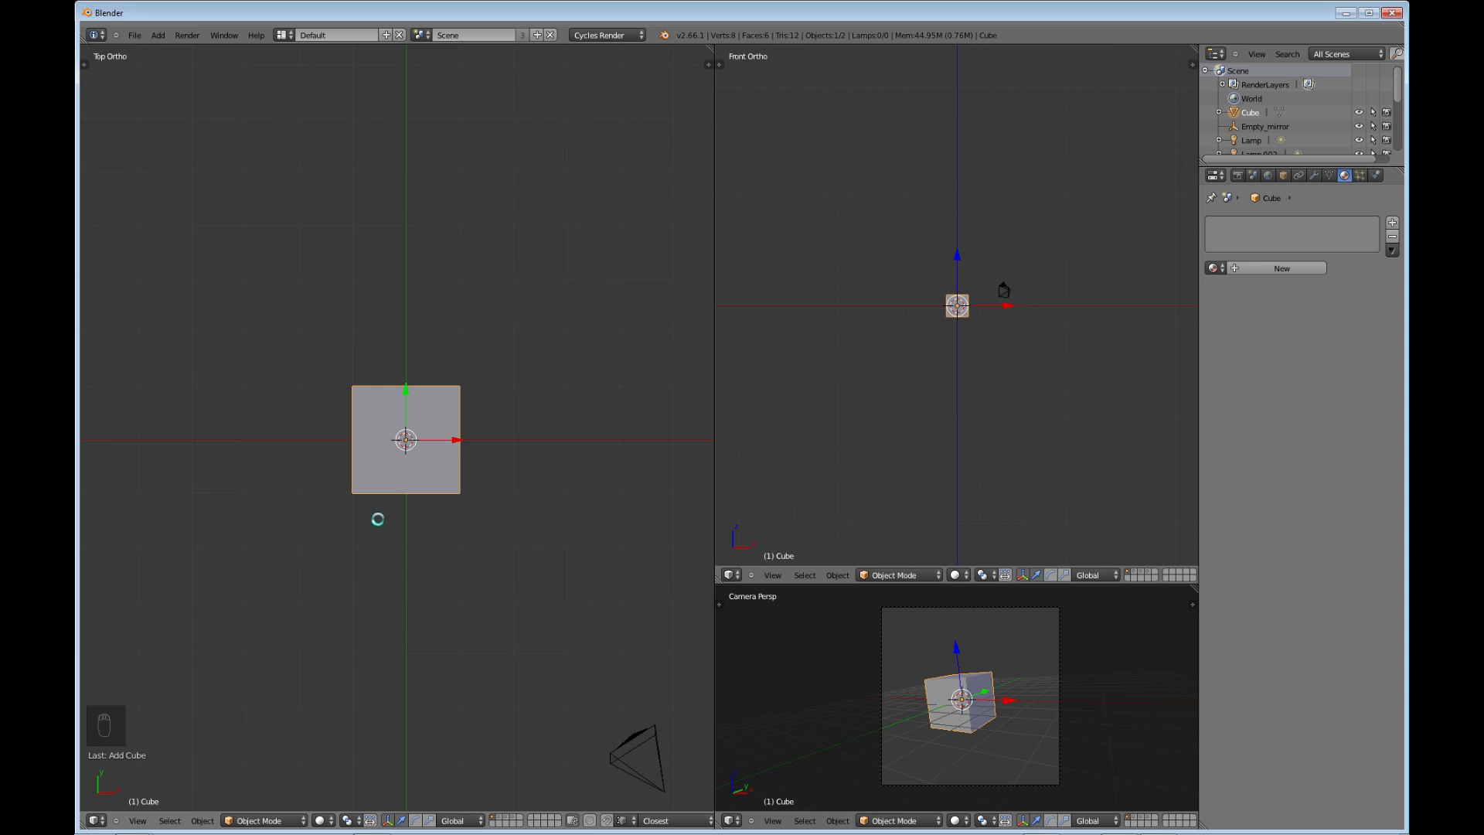
- Flatten the cube into a thin slab by scaling it along Z to about 0.08 in the right view
{"action": "key", "text": "KP_3"}
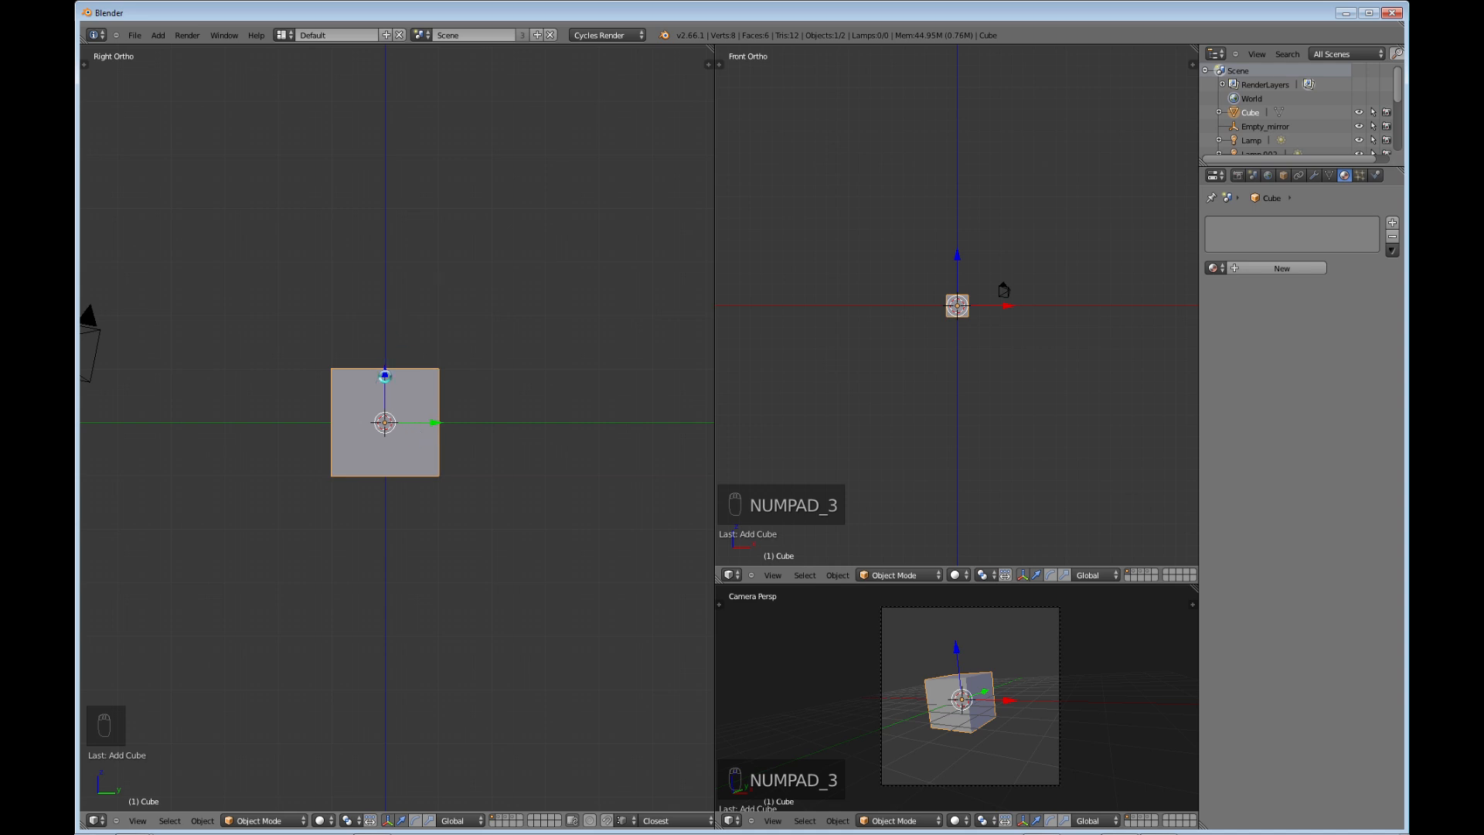
{"action": "key", "text": "s"}
{"action": "key", "text": "z"}
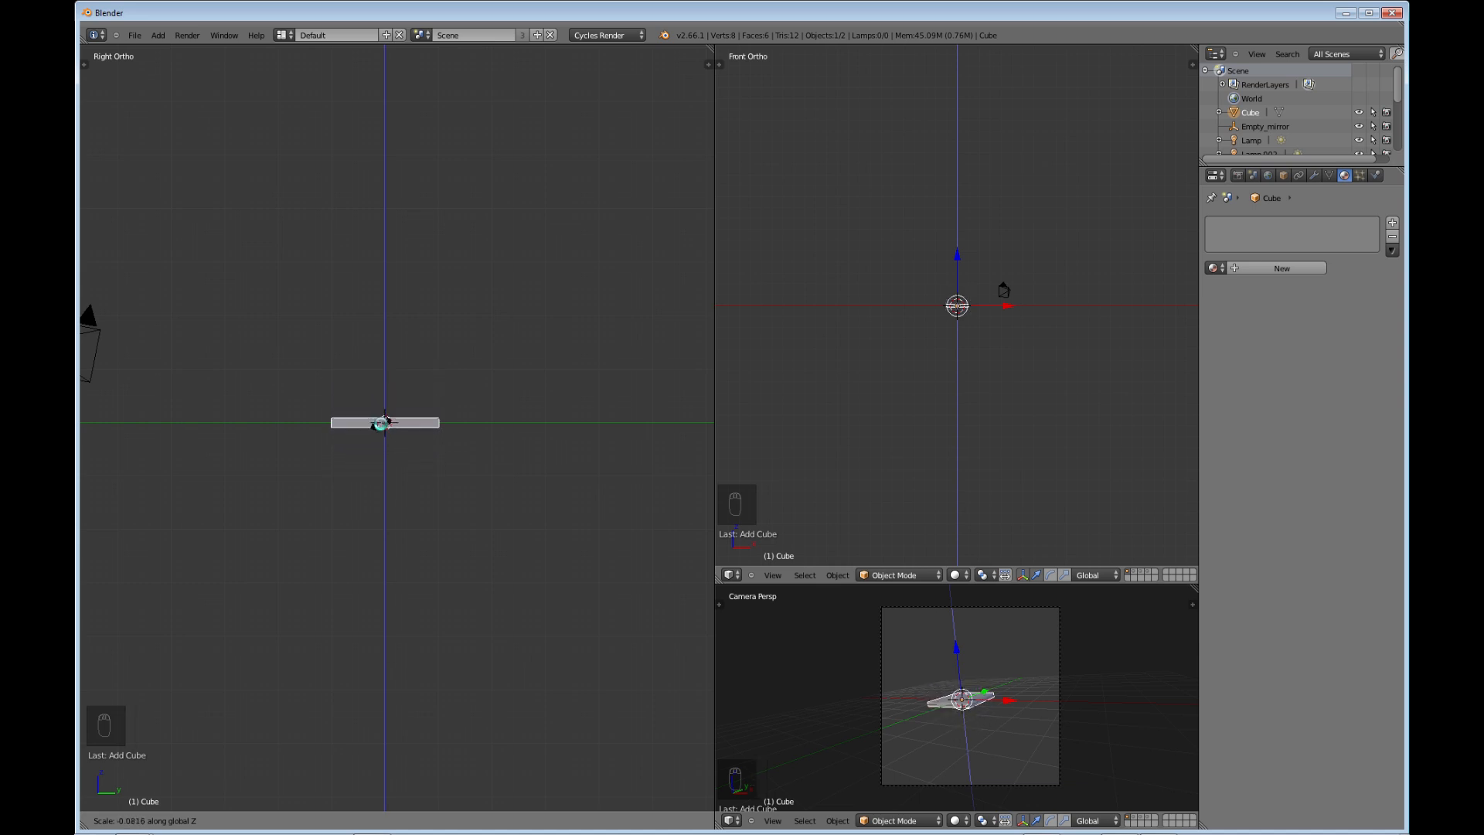
{"action": "left_click", "coordinate": [383, 424]}
- Enter Edit Mode and add two evenly spaced loop cuts running along the slab's X direction
{"action": "middle_click_drag", "start_coordinate": [386, 433], "coordinate": [382, 637]}
{"action": "key", "text": "Tab"}
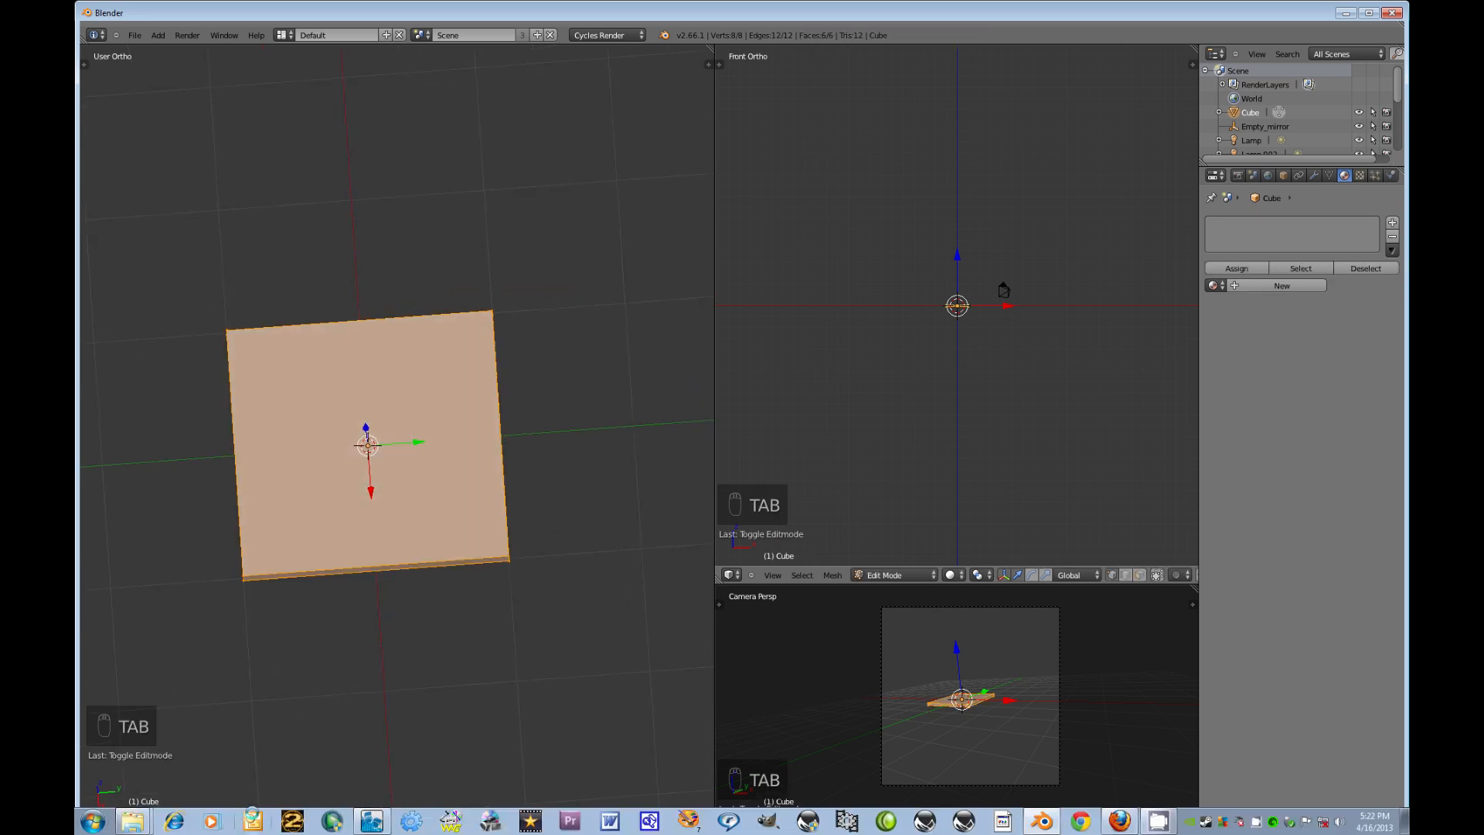
{"action": "left_click", "coordinate": [263, 820]}
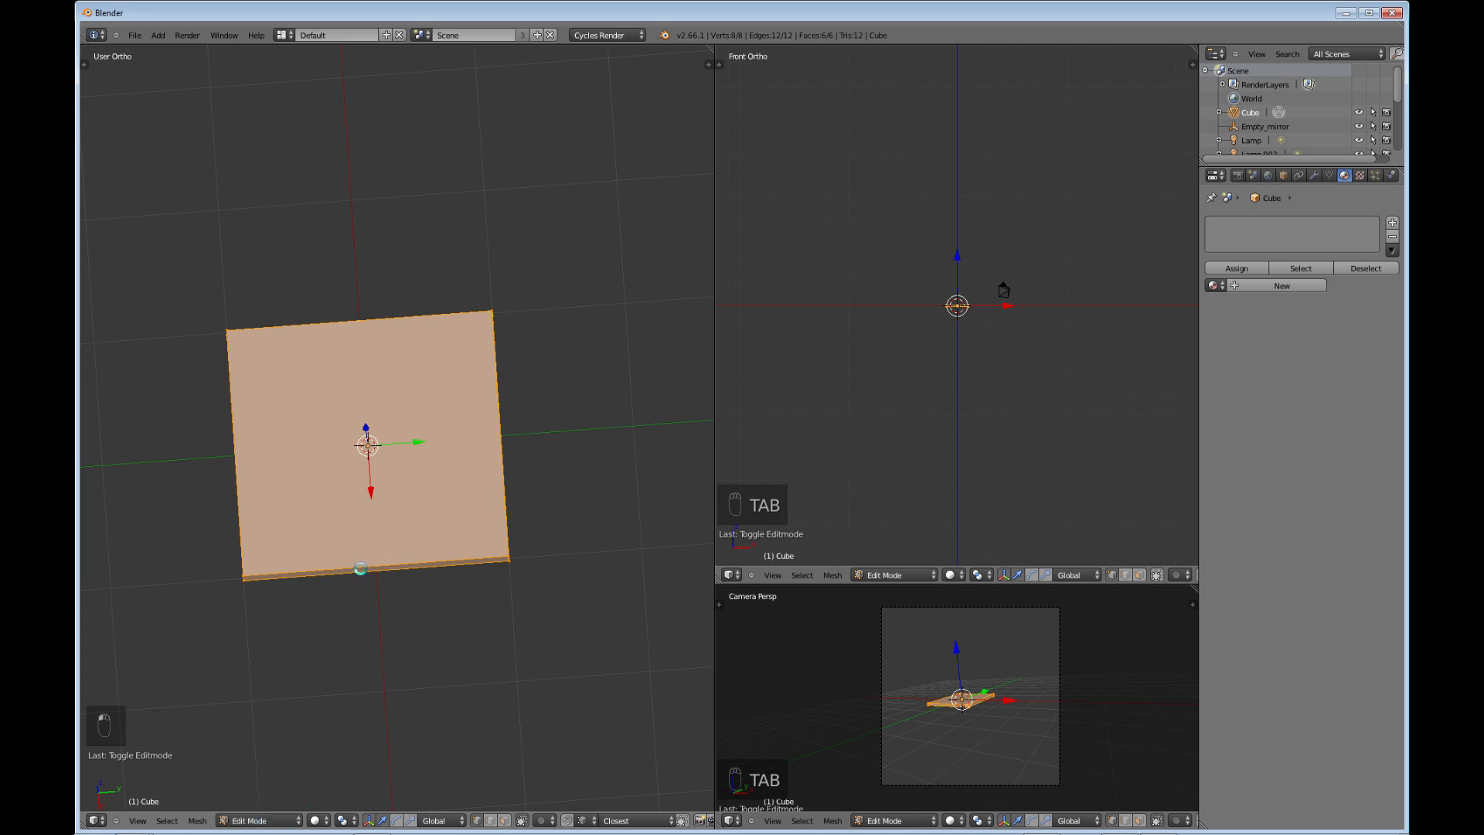
{"action": "middle_click_drag", "start_coordinate": [464, 462], "coordinate": [297, 351]}
{"action": "middle_click_drag", "start_coordinate": [361, 461], "coordinate": [368, 555]}
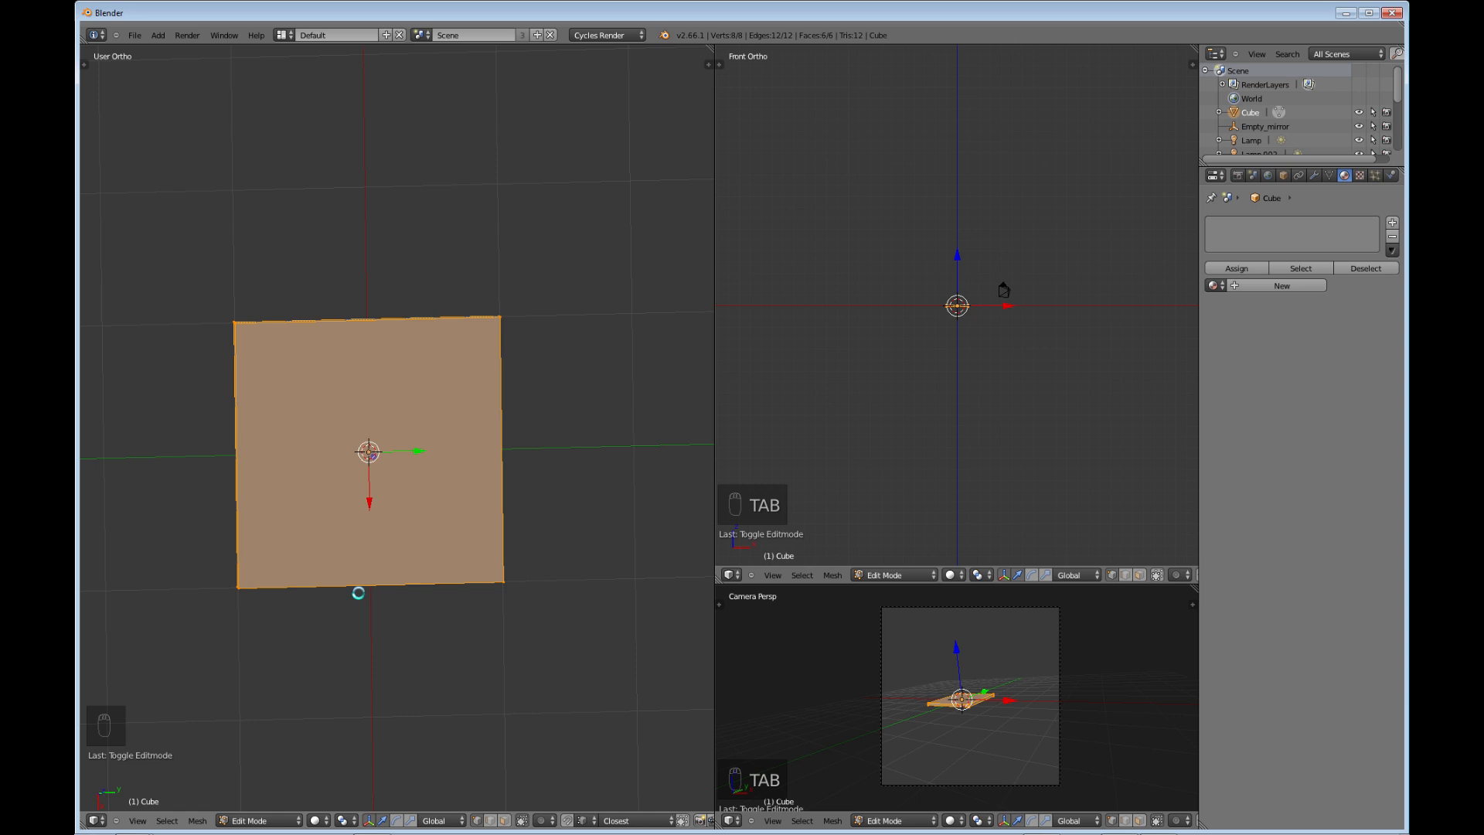
{"action": "key", "text": "ctrl+r"}
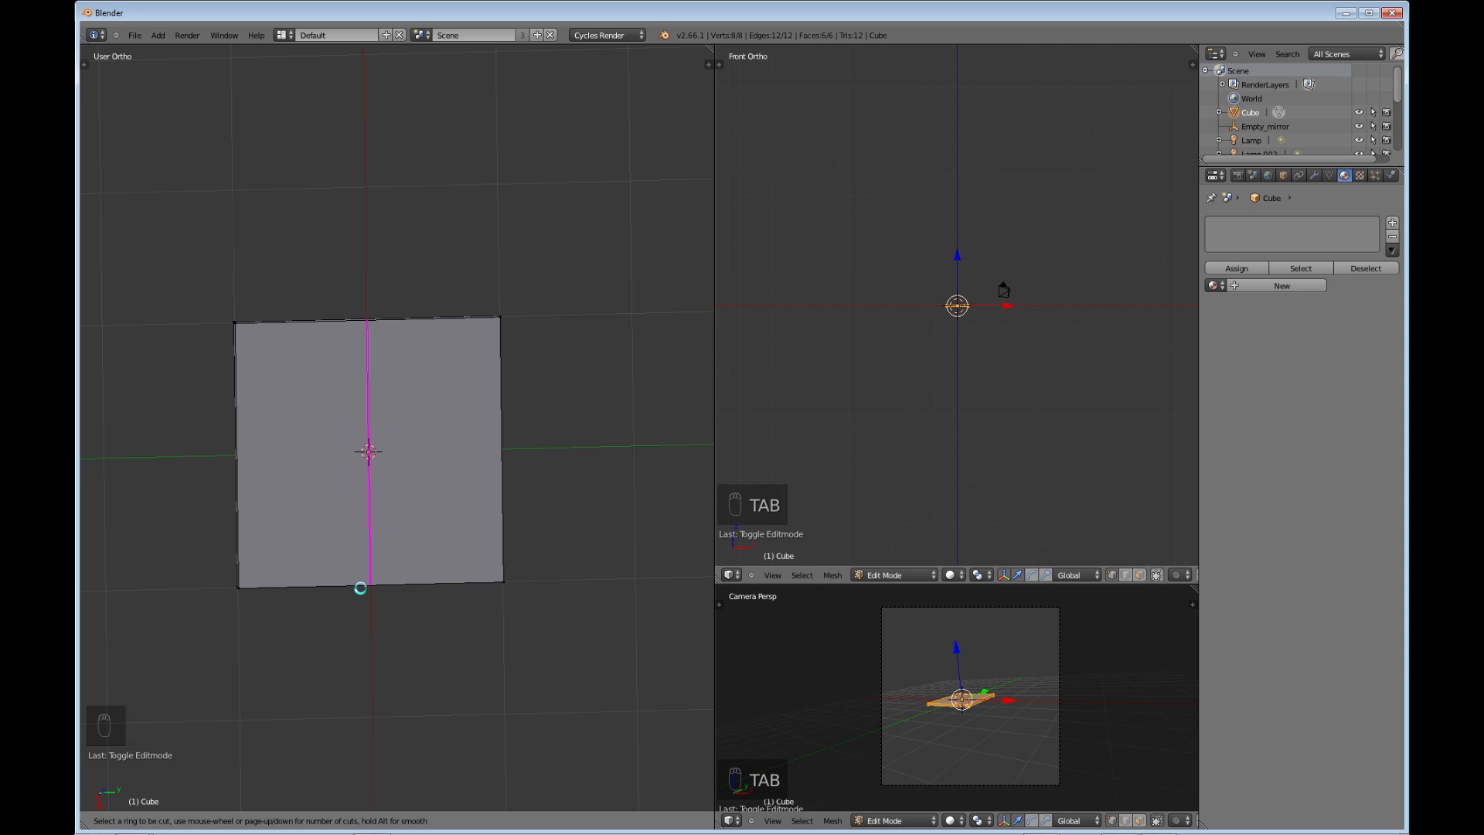
{"action": "scroll", "coordinate": [361, 588], "scroll_direction": "up", "scroll_amount": 1}
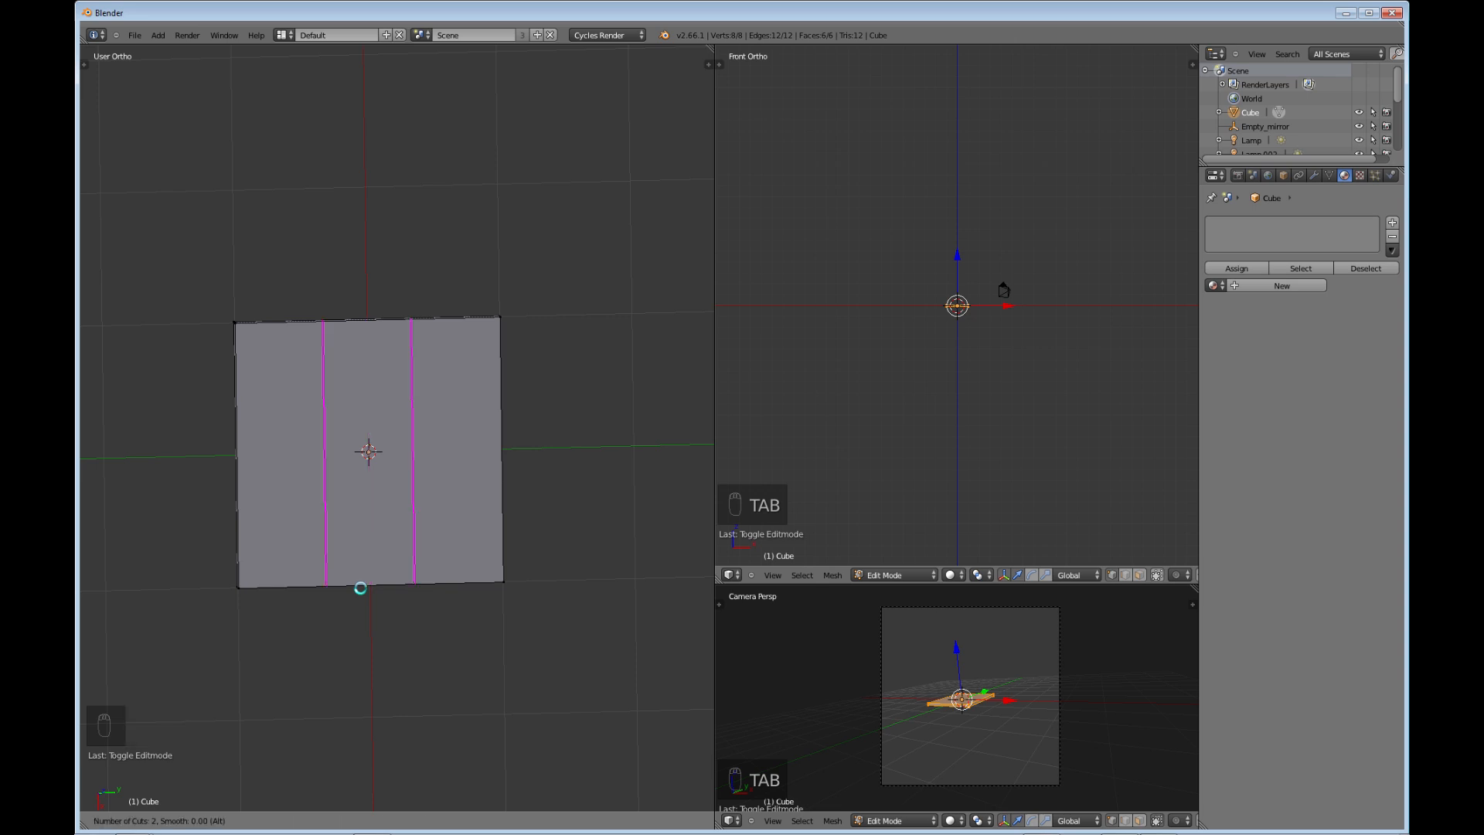
{"action": "left_click", "coordinate": [361, 588]}
{"action": "right_click", "coordinate": [361, 589]}
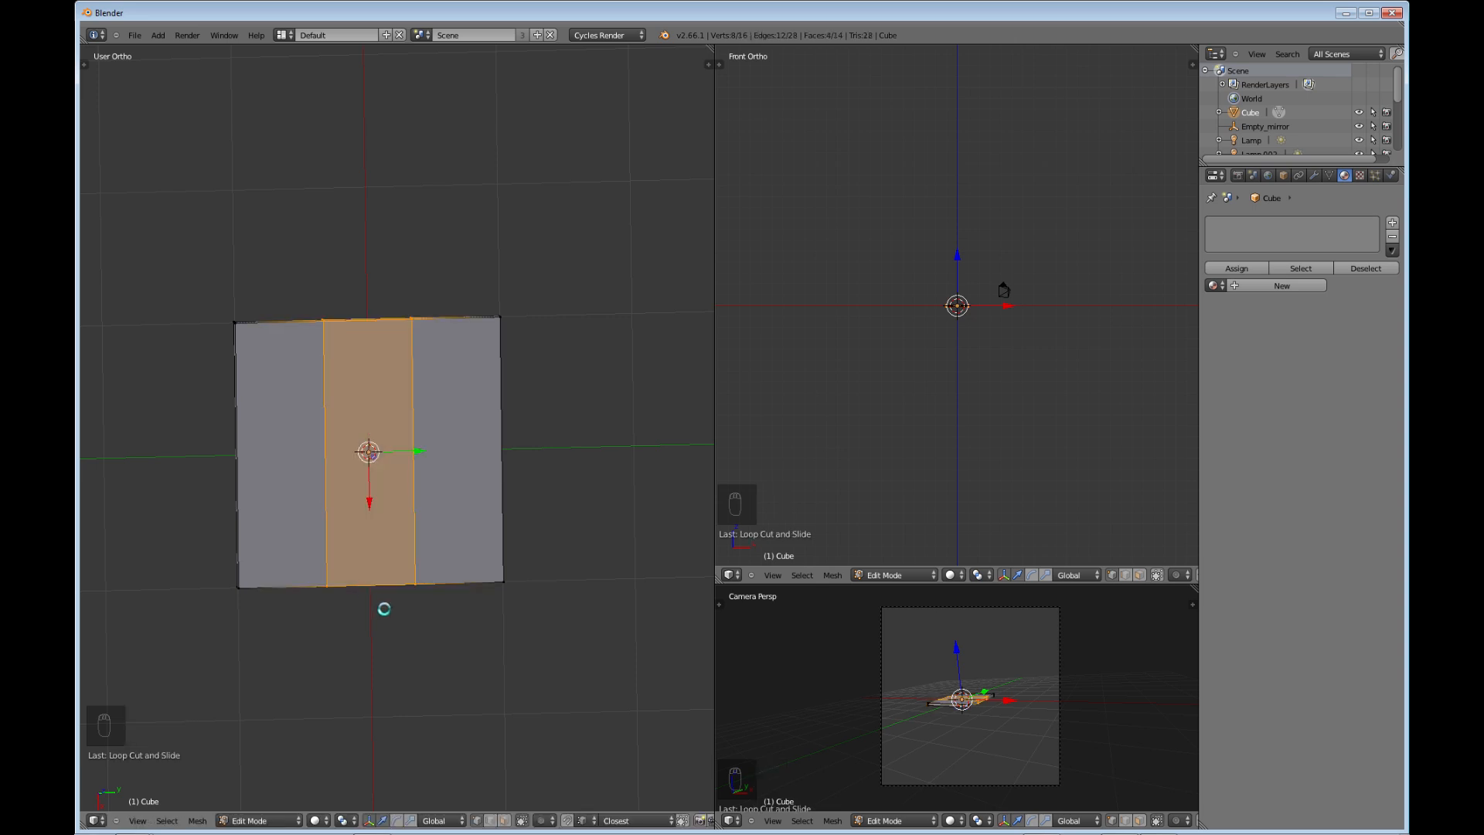
- Spread the two new edge loops toward the slab's edges by scaling them along Y by about 2.5
{"action": "mouse_move", "coordinate": [374, 606]}
{"action": "middle_mouse_down"}
{"action": "mouse_move", "coordinate": [372, 462]}
{"action": "mouse_move", "coordinate": [370, 599]}
{"action": "middle_mouse_up"}
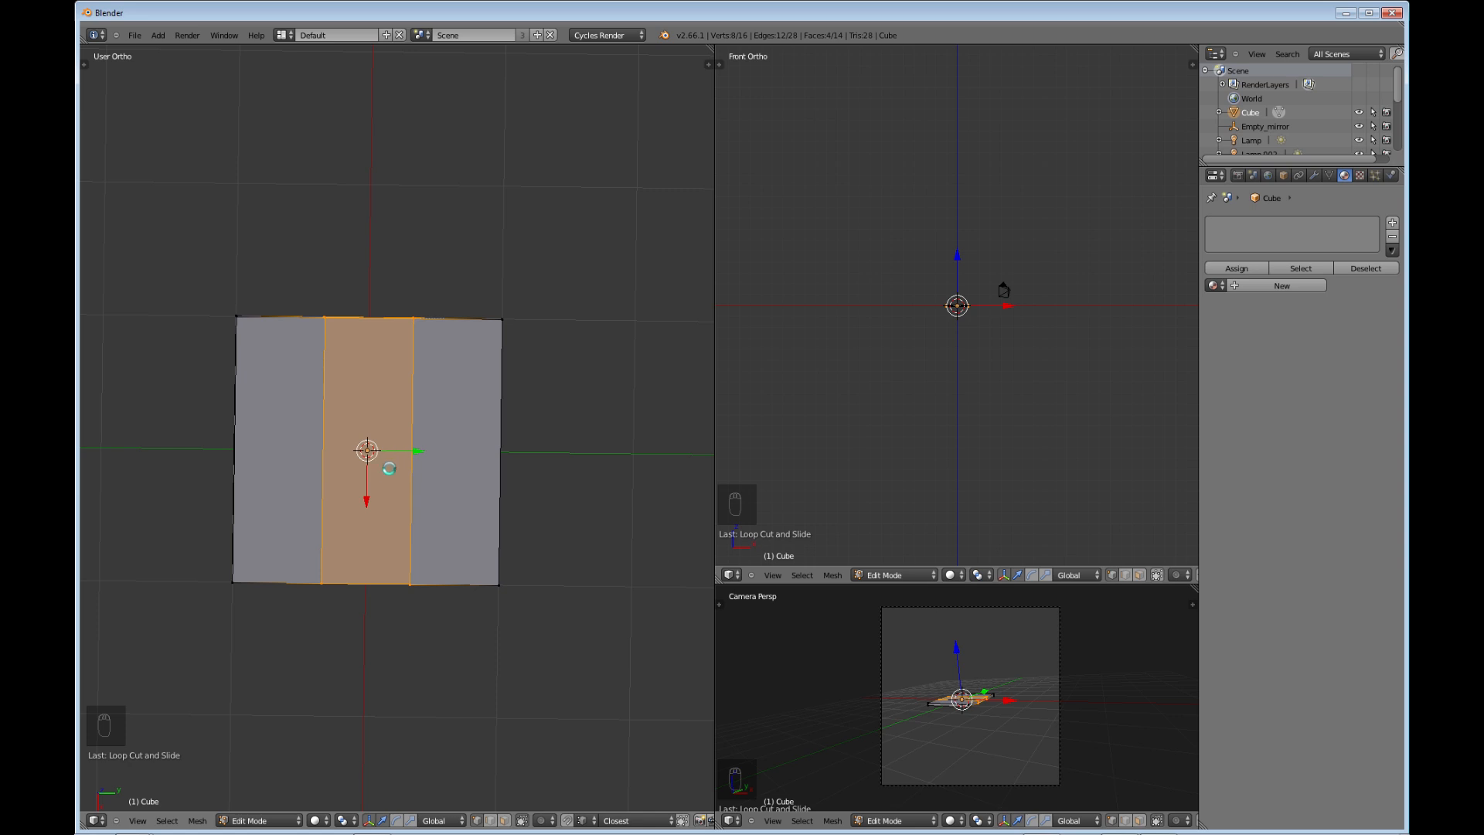
{"action": "key", "text": "s"}
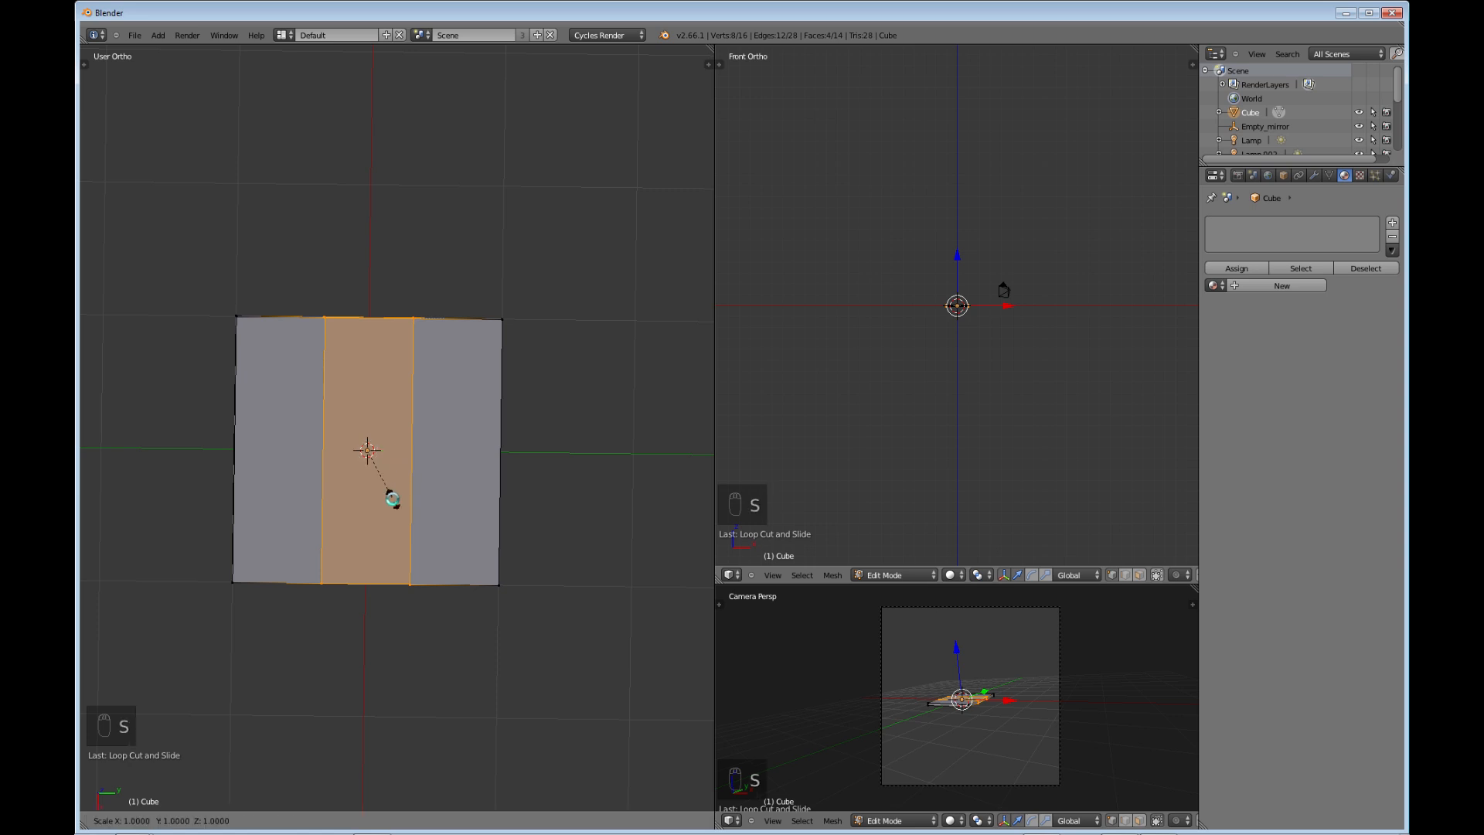
{"action": "key", "text": "y"}
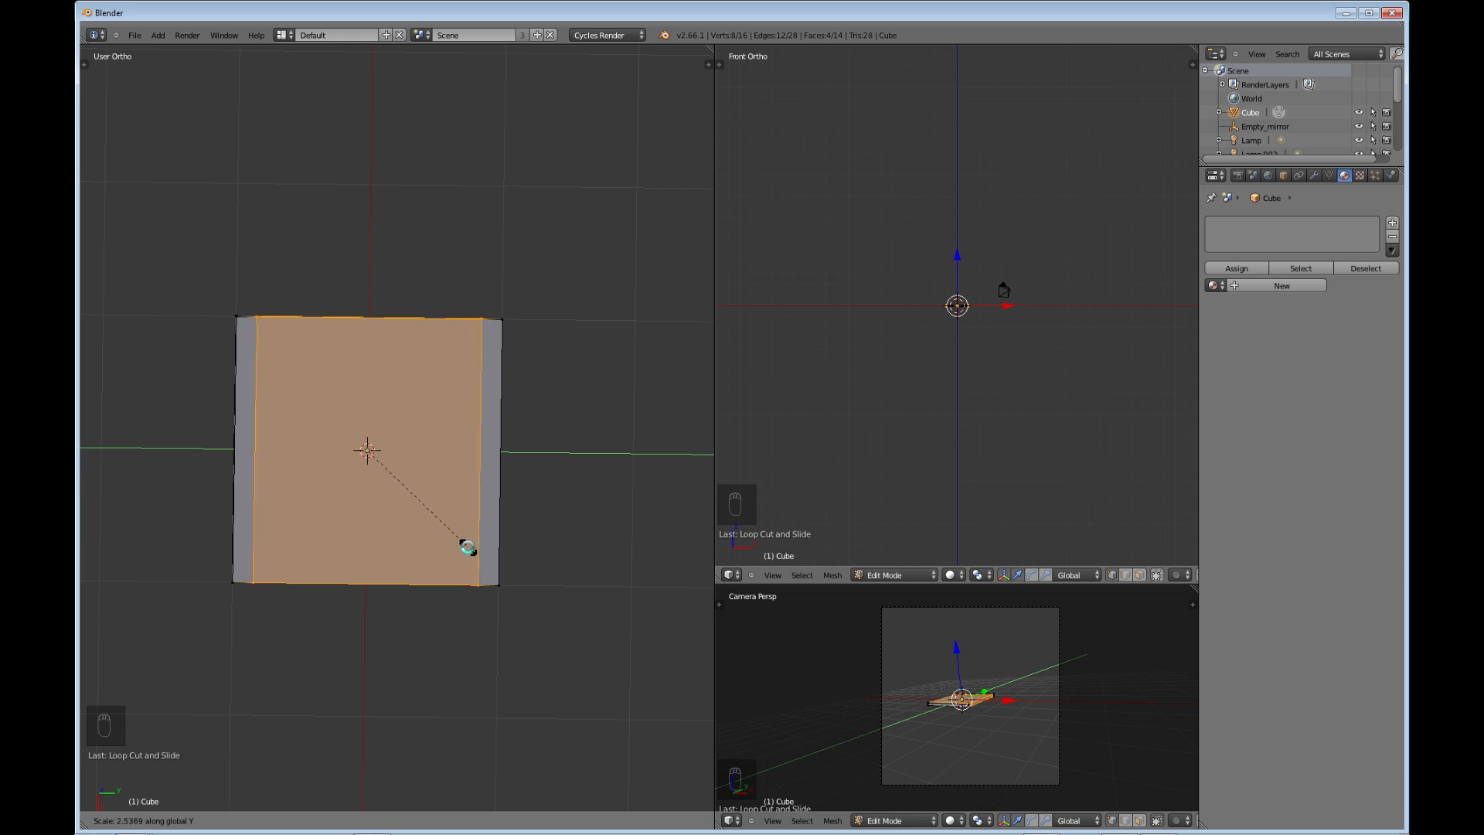
{"action": "left_click", "coordinate": [465, 526]}
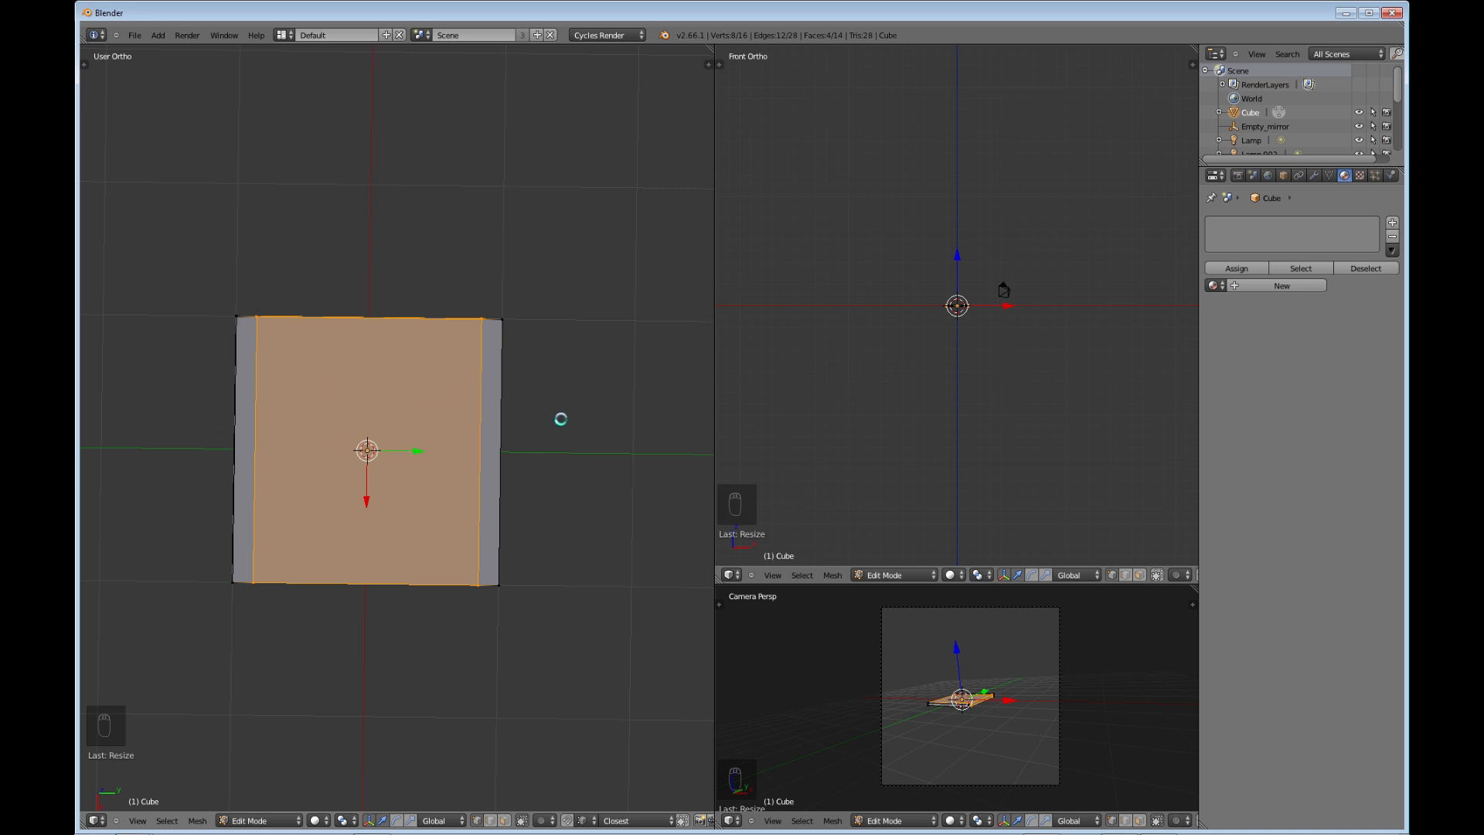
- Add two loop cuts running along the slab's Y direction and spread them by scaling about 2.56 along X
{"action": "key", "text": "ctrl+r"}
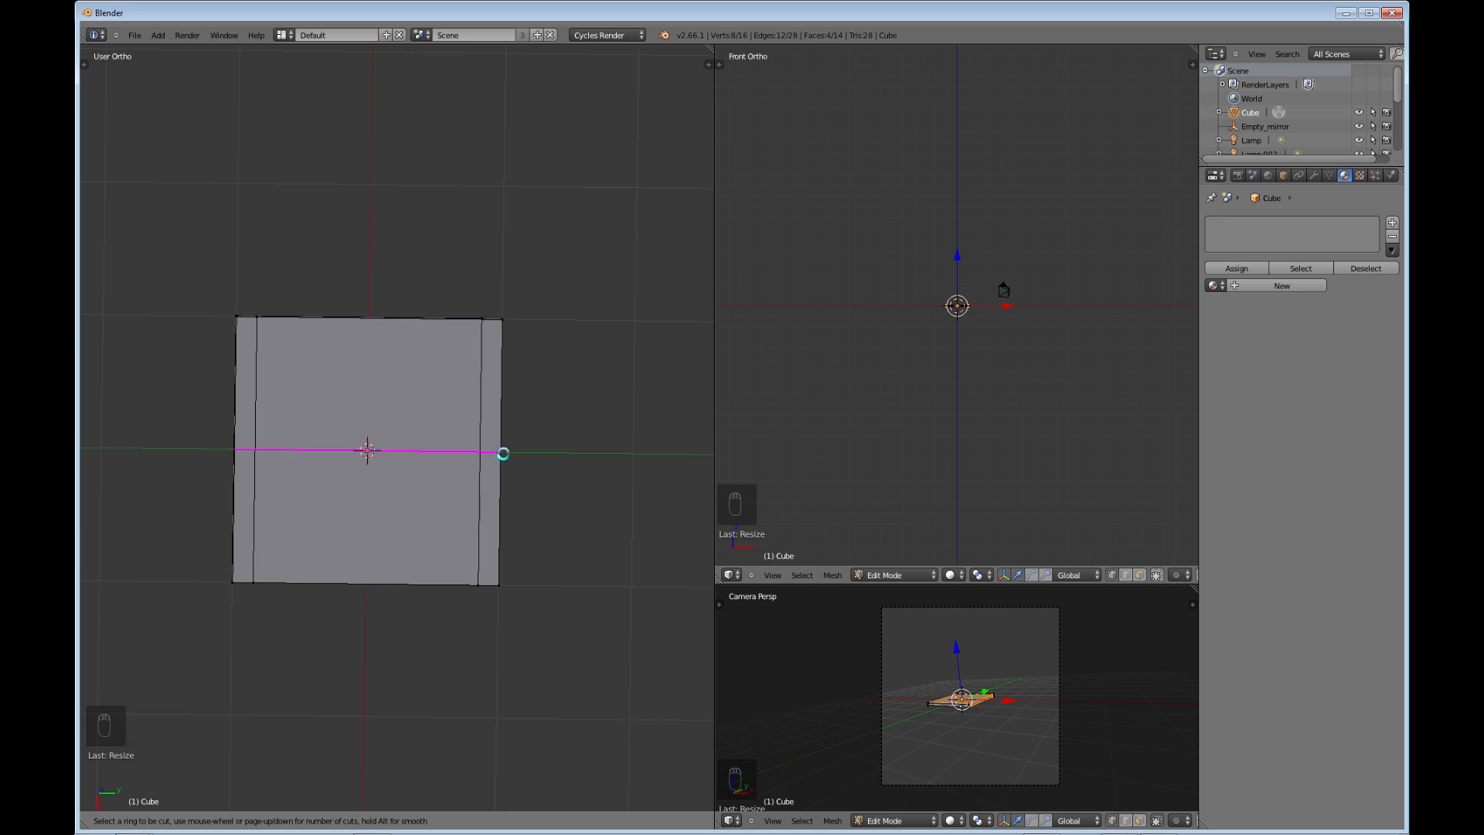
{"action": "scroll", "coordinate": [503, 454], "scroll_direction": "up", "scroll_amount": 1}
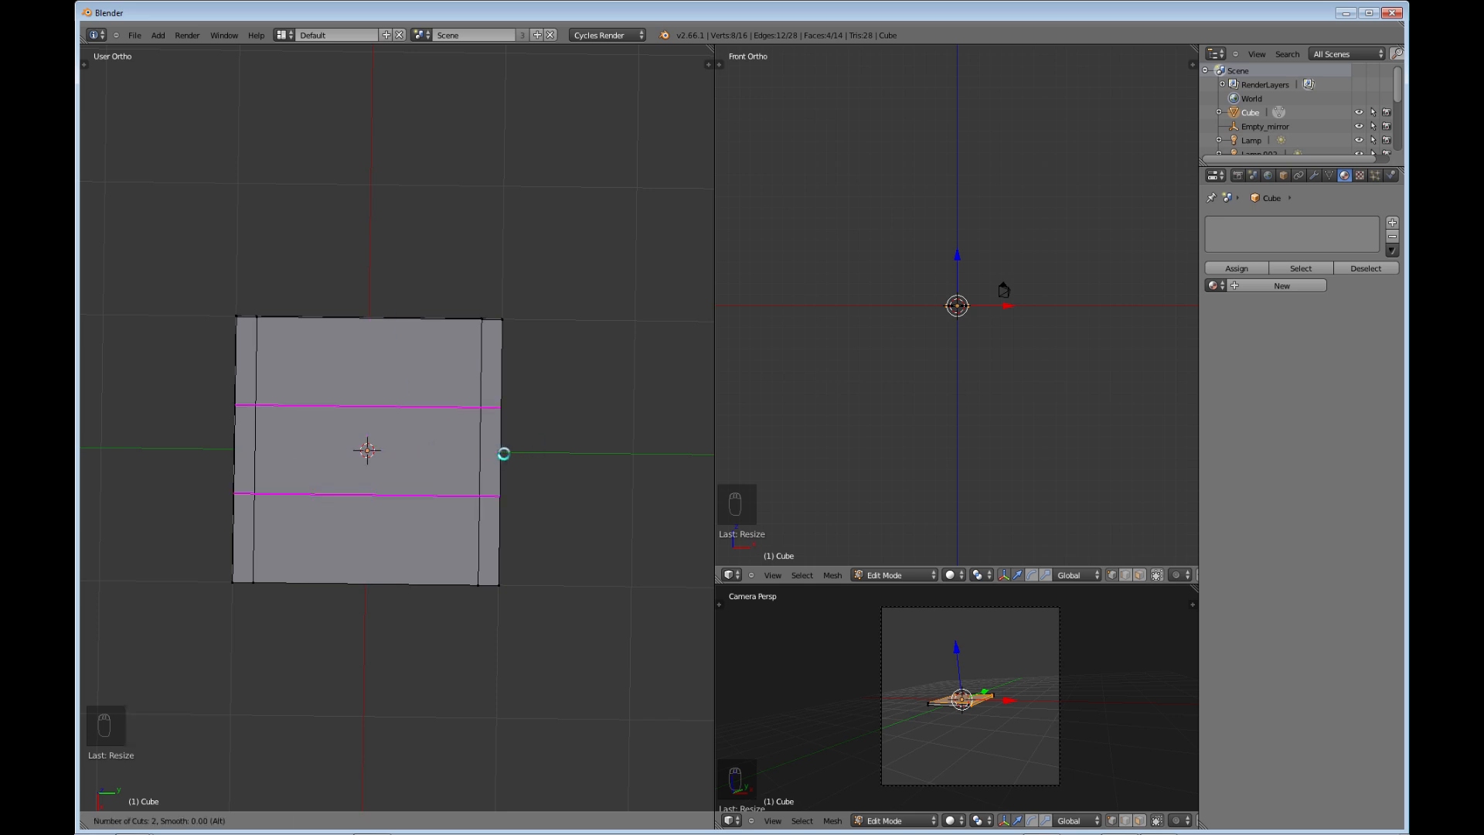
{"action": "left_click", "coordinate": [503, 453]}
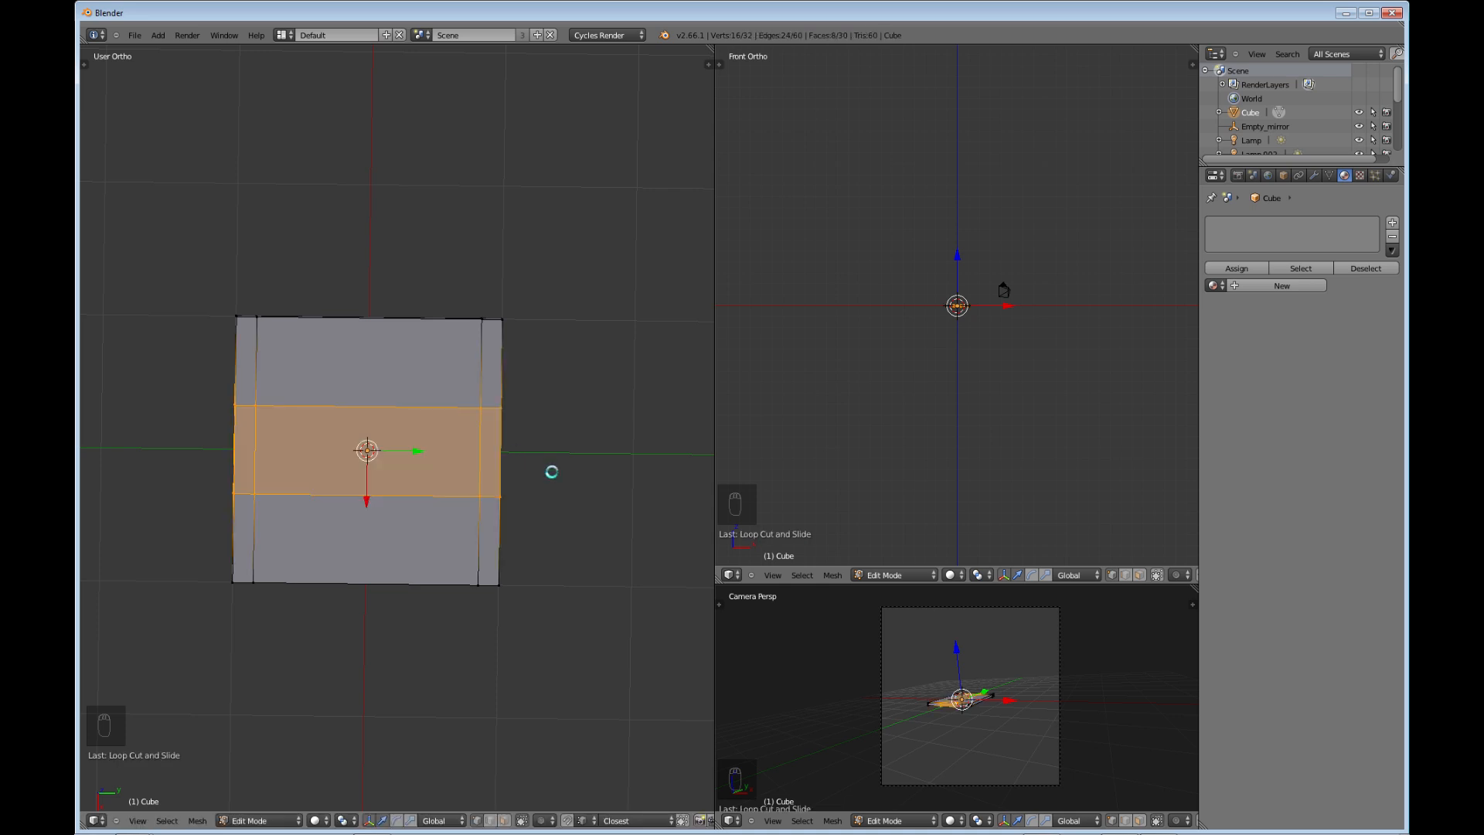
{"action": "key", "text": "s"}
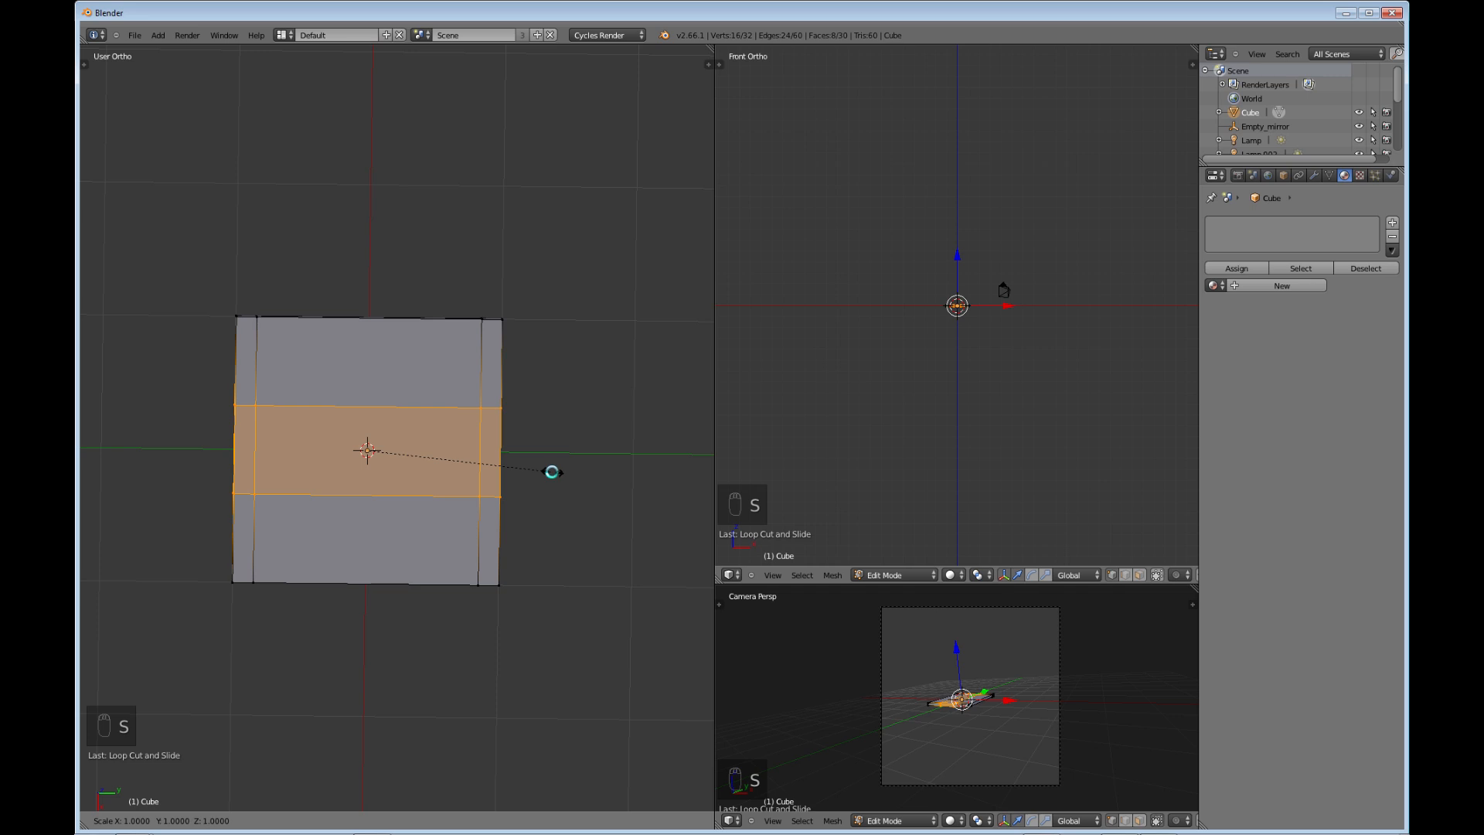
{"action": "key", "text": "x"}
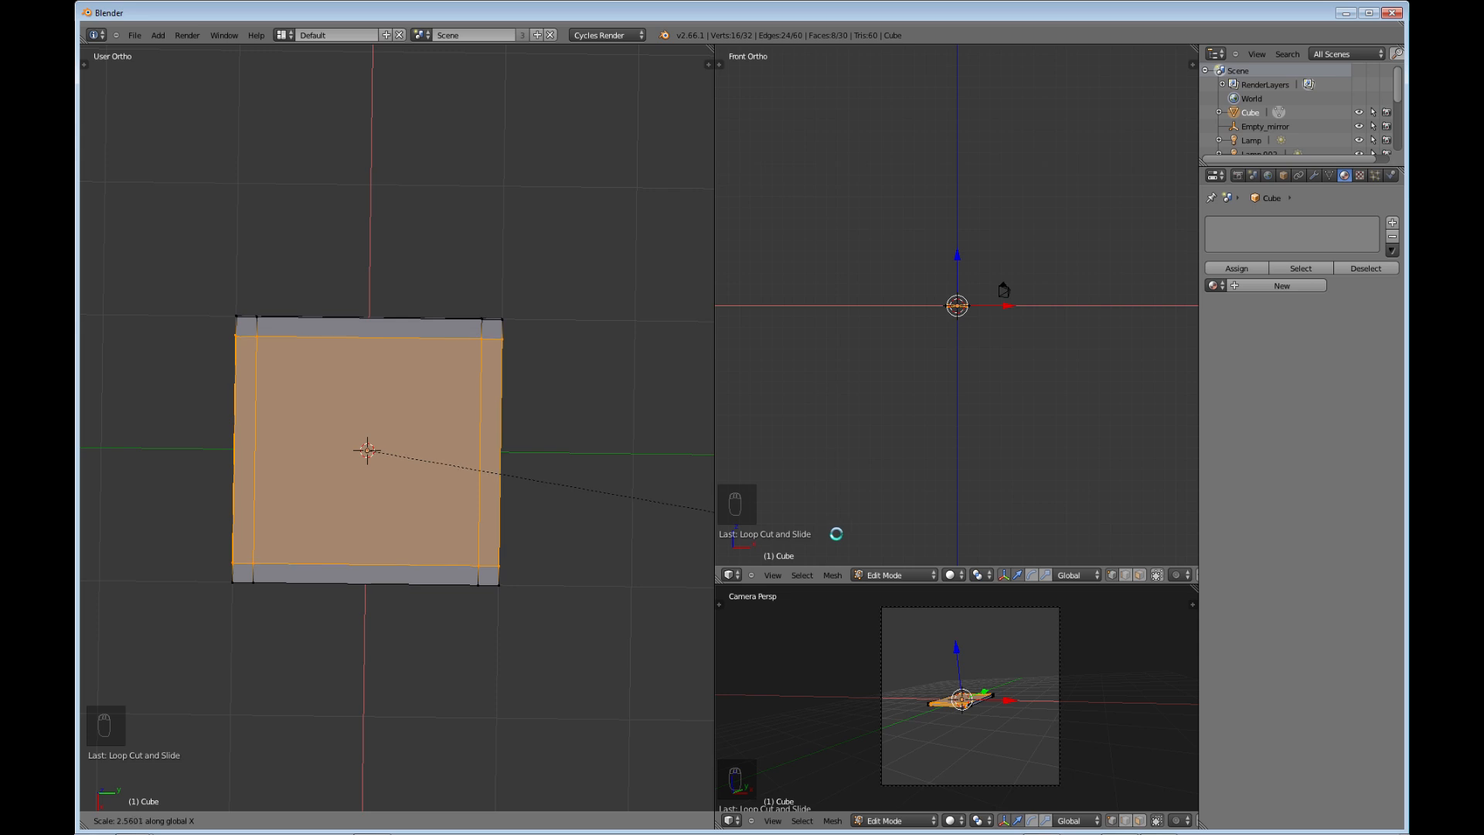
{"action": "left_click", "coordinate": [836, 533]}
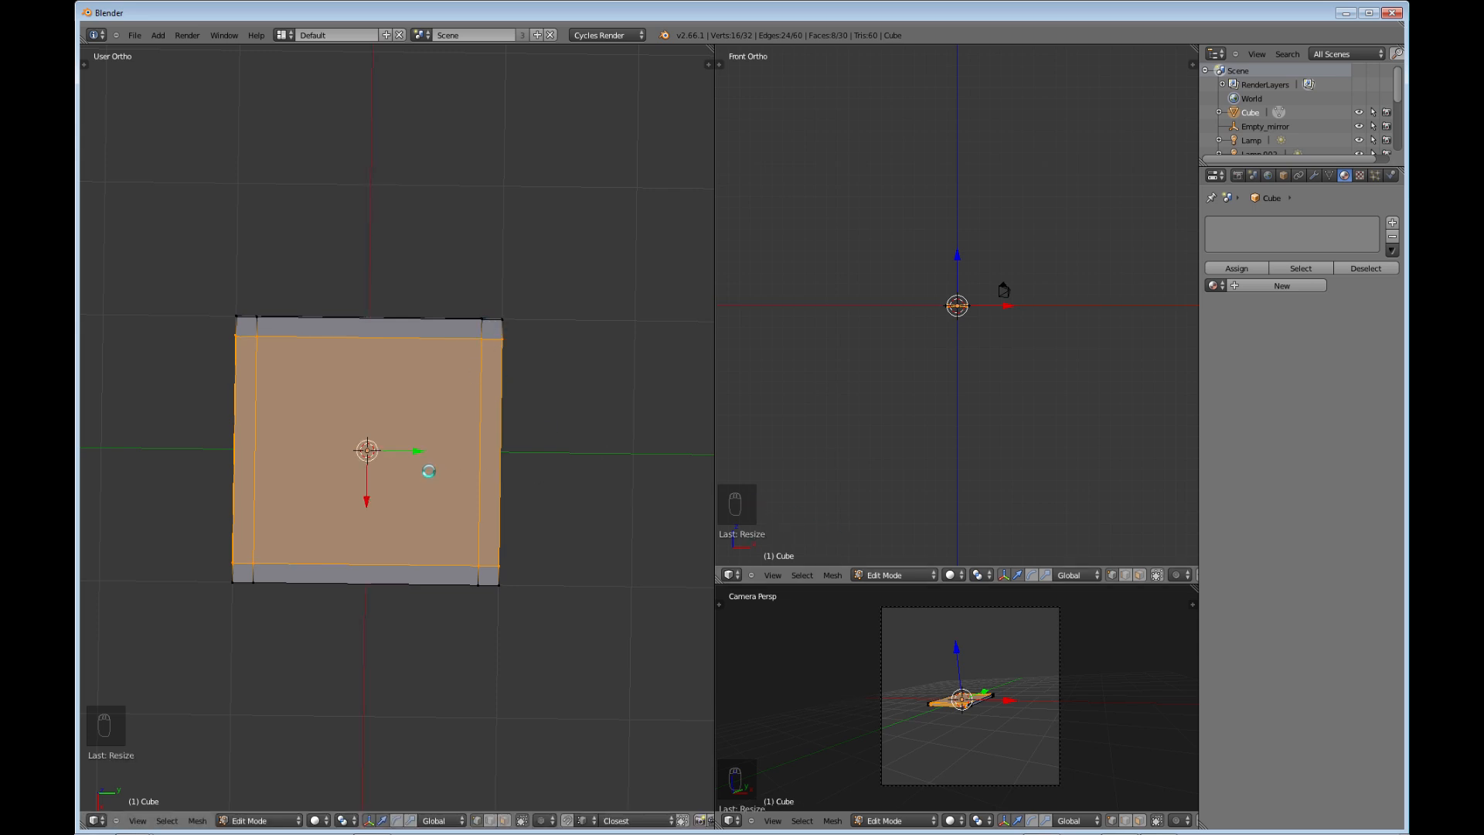
- Select the four vertices of one small corner face on the slab's underside
{"action": "middle_click_drag", "start_coordinate": [391, 573], "coordinate": [405, 430]}
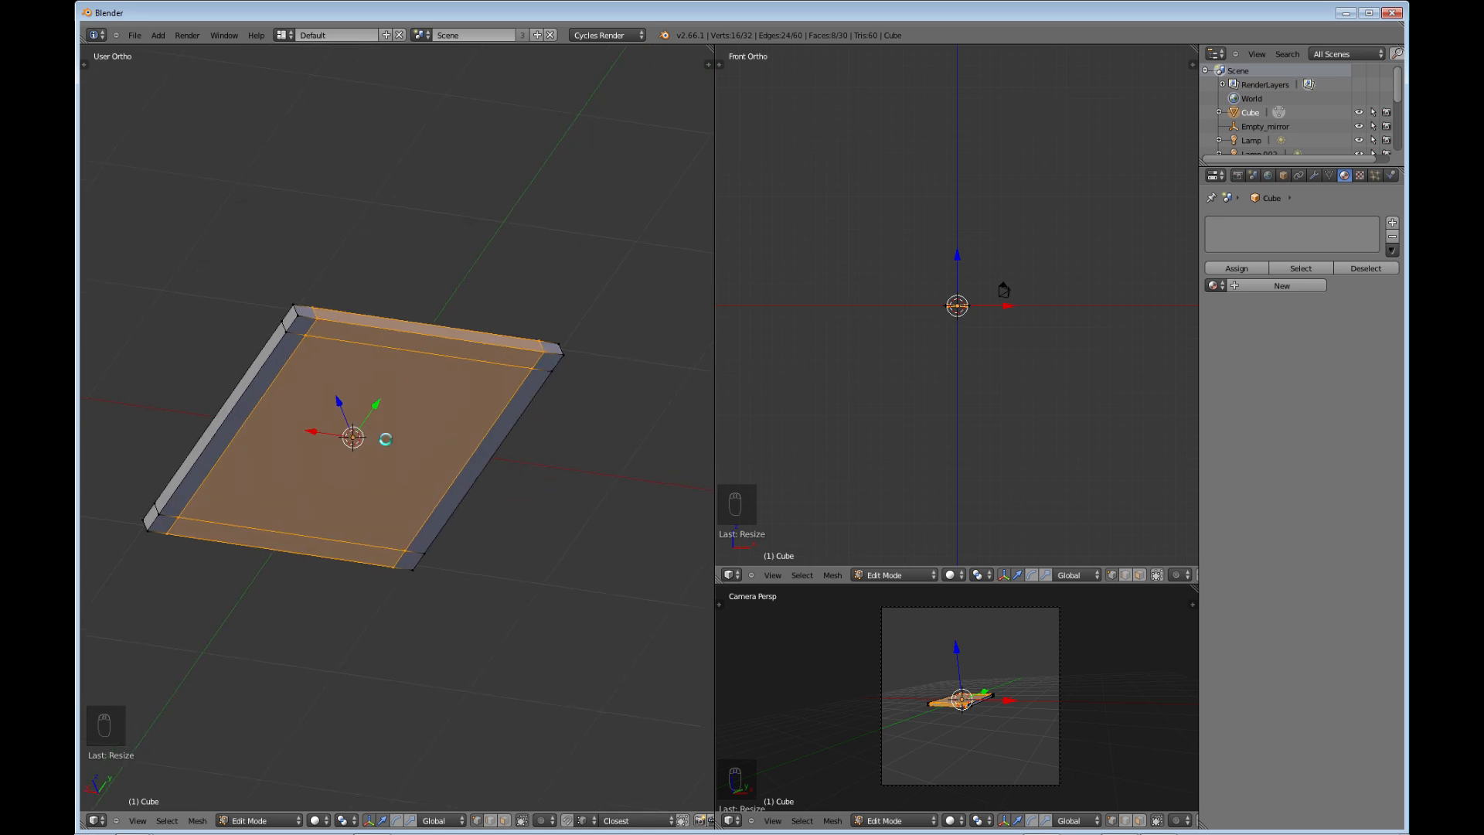
{"action": "middle_click_drag", "start_coordinate": [376, 425], "coordinate": [376, 371]}
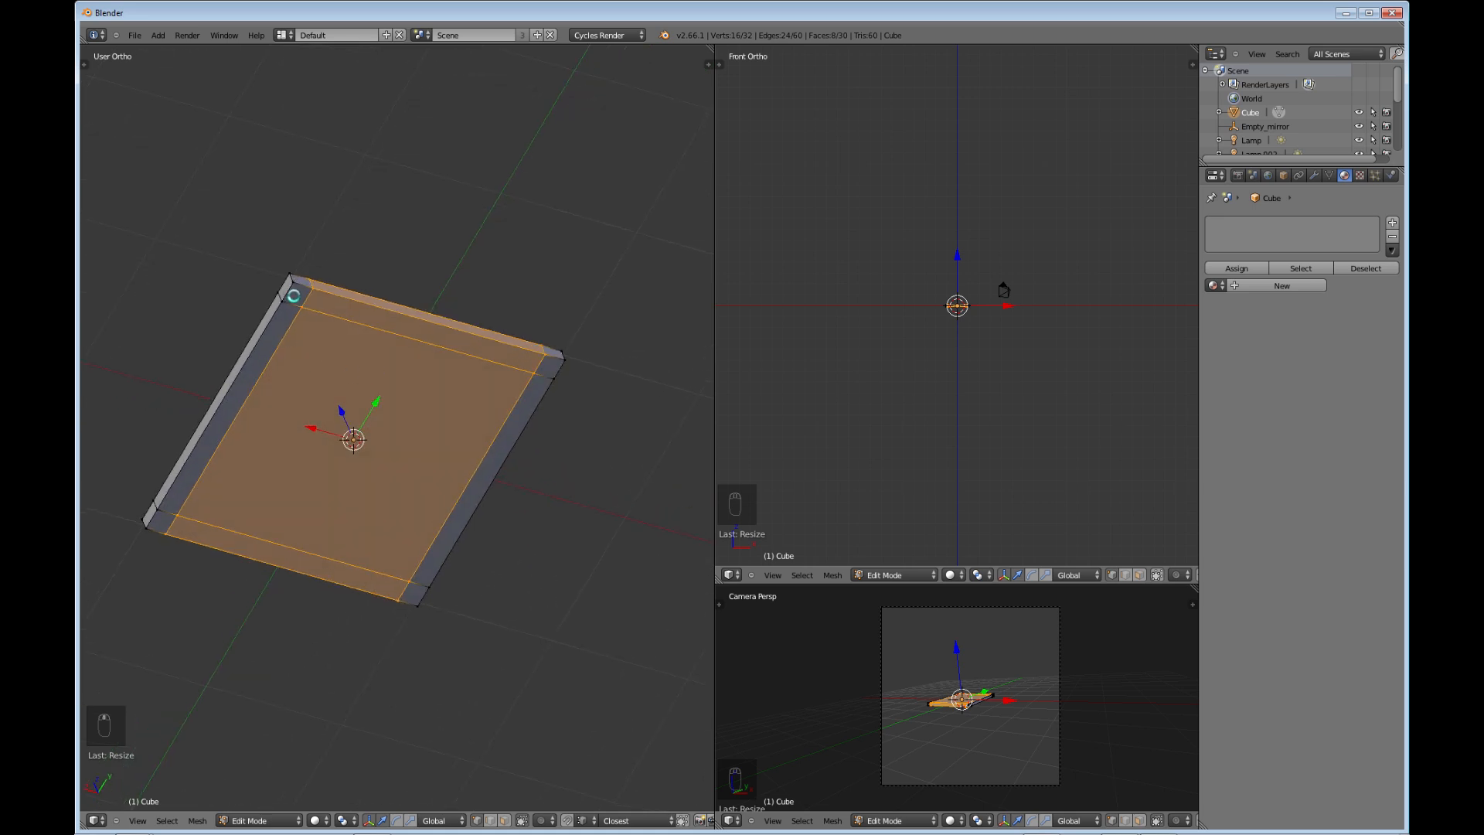
{"action": "right_click", "coordinate": [309, 298]}
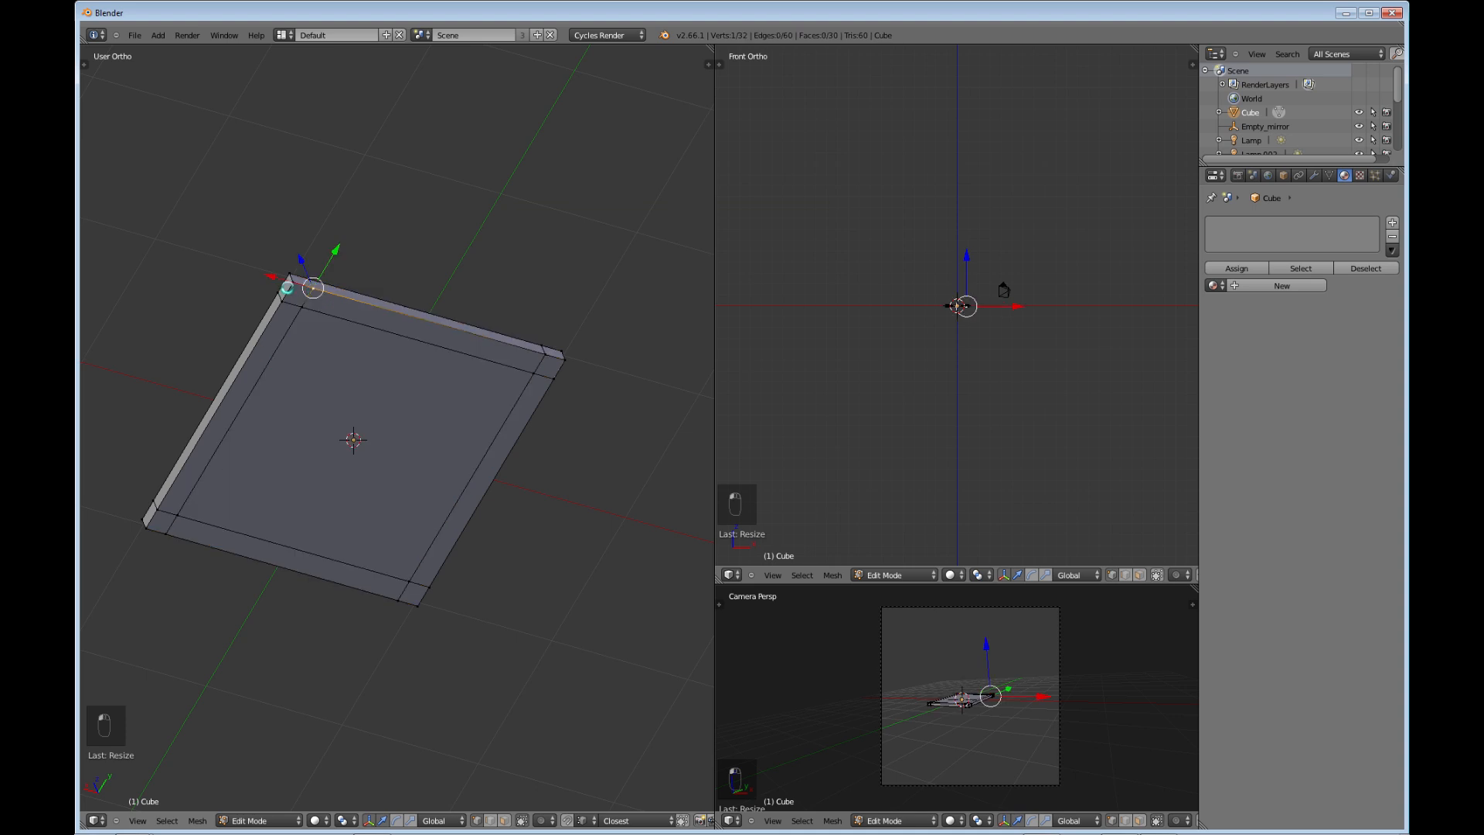
{"action": "right_click", "coordinate": [302, 306], "text": "shift"}
{"action": "left_click", "coordinate": [302, 307], "text": "shift"}
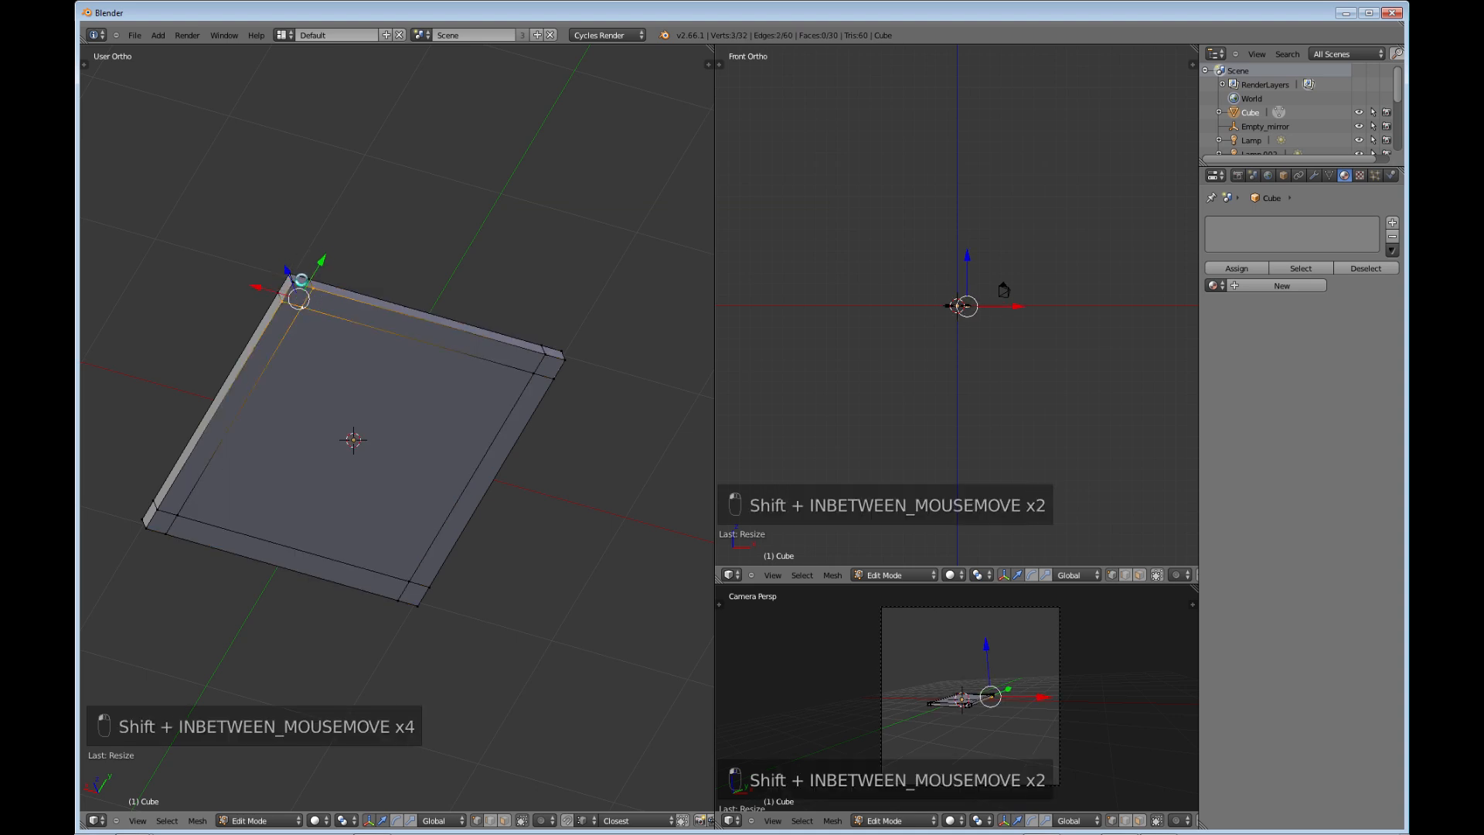
{"action": "left_click", "coordinate": [302, 283], "text": "shift"}
{"action": "middle_click_drag", "start_coordinate": [337, 341], "coordinate": [335, 368]}
{"action": "scroll", "coordinate": [330, 357], "scroll_direction": "up", "scroll_amount": 5}
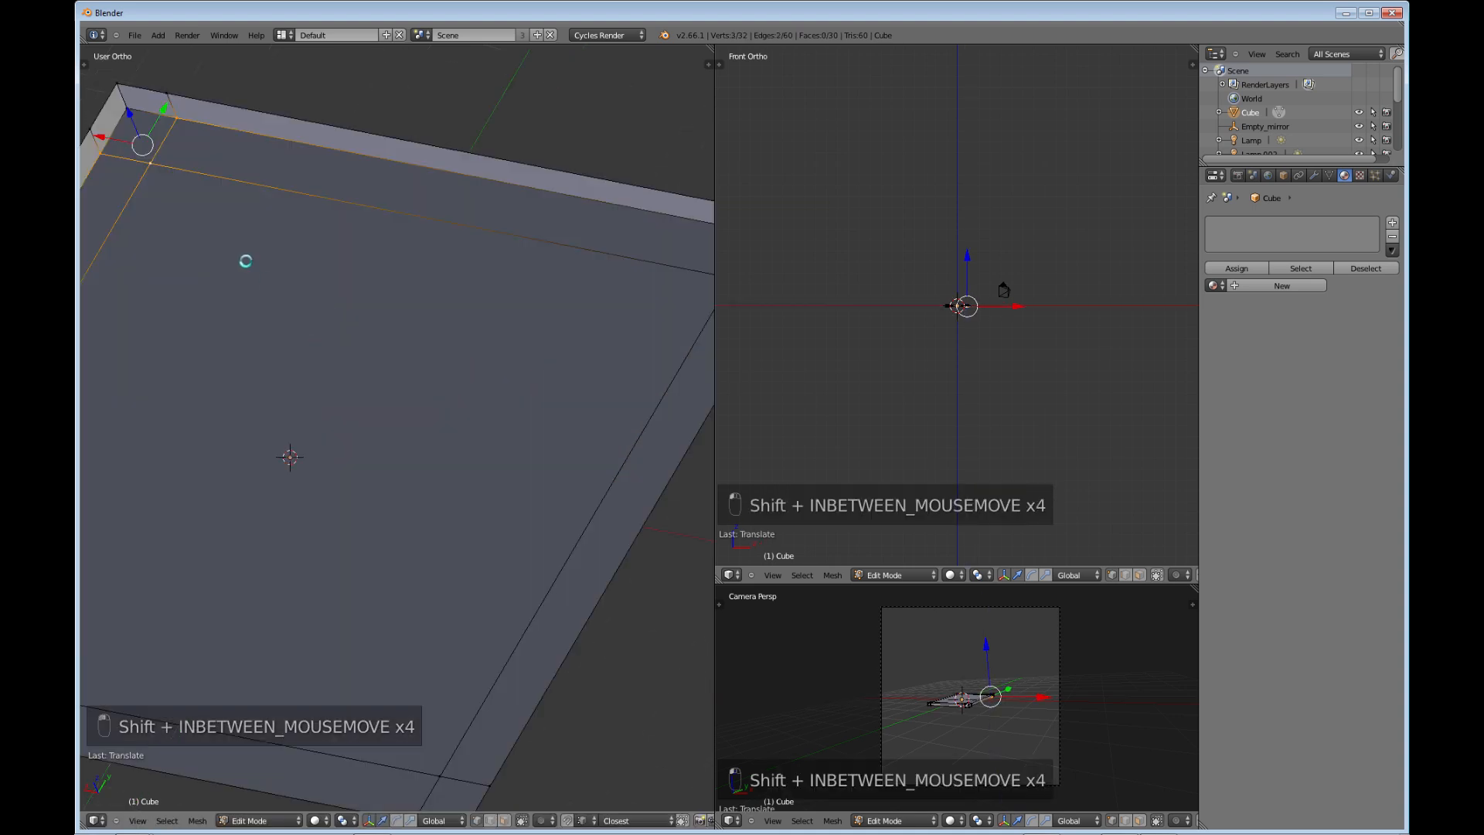
{"action": "middle_click_drag", "start_coordinate": [248, 271], "coordinate": [571, 617], "text": "shift"}
{"action": "right_click", "coordinate": [451, 437], "text": "shift"}
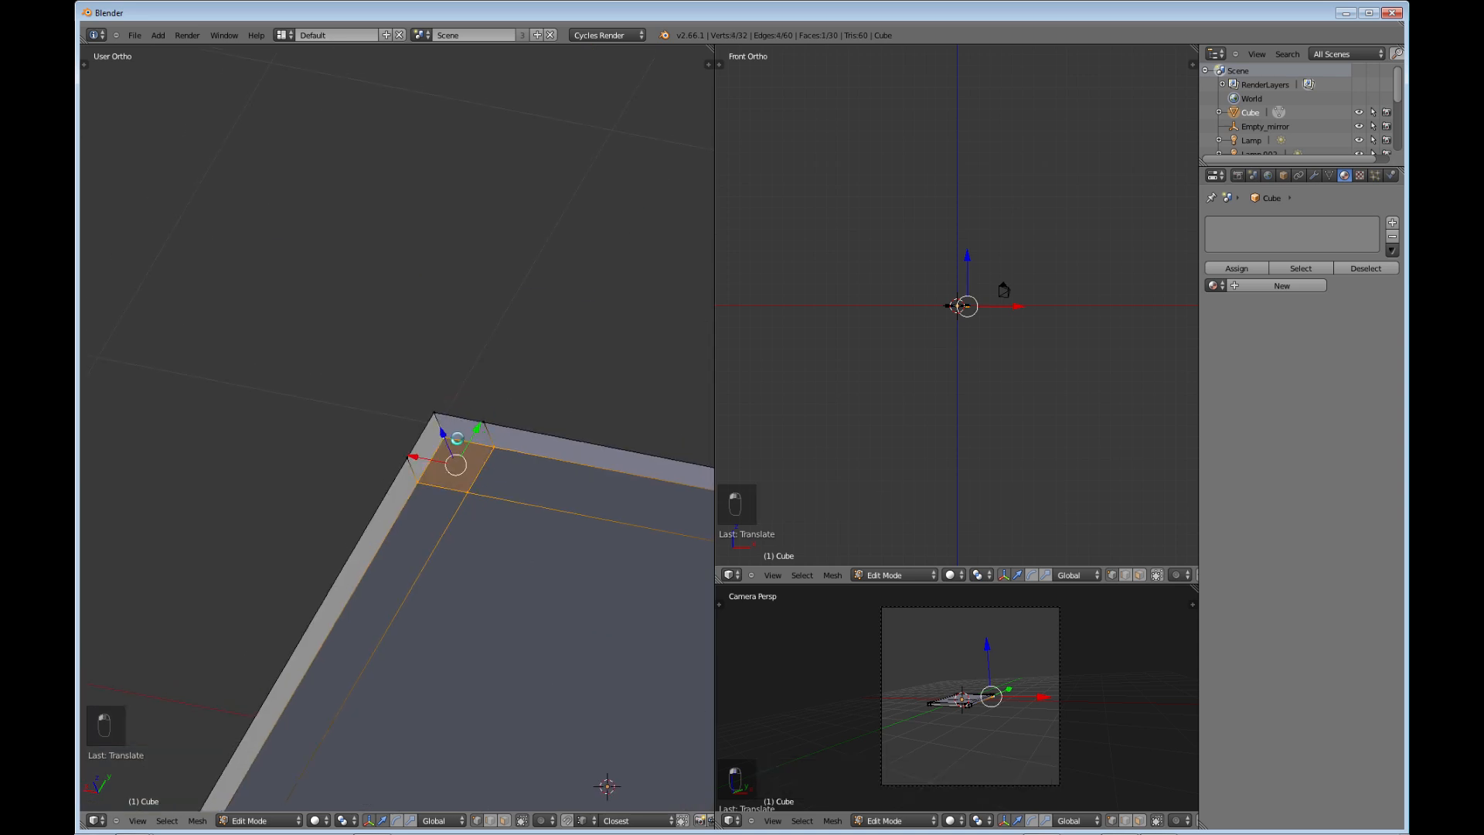
{"action": "scroll", "coordinate": [491, 526], "scroll_direction": "down", "scroll_amount": 2}
{"action": "middle_click_drag", "start_coordinate": [503, 566], "coordinate": [353, 362], "text": "shift"}
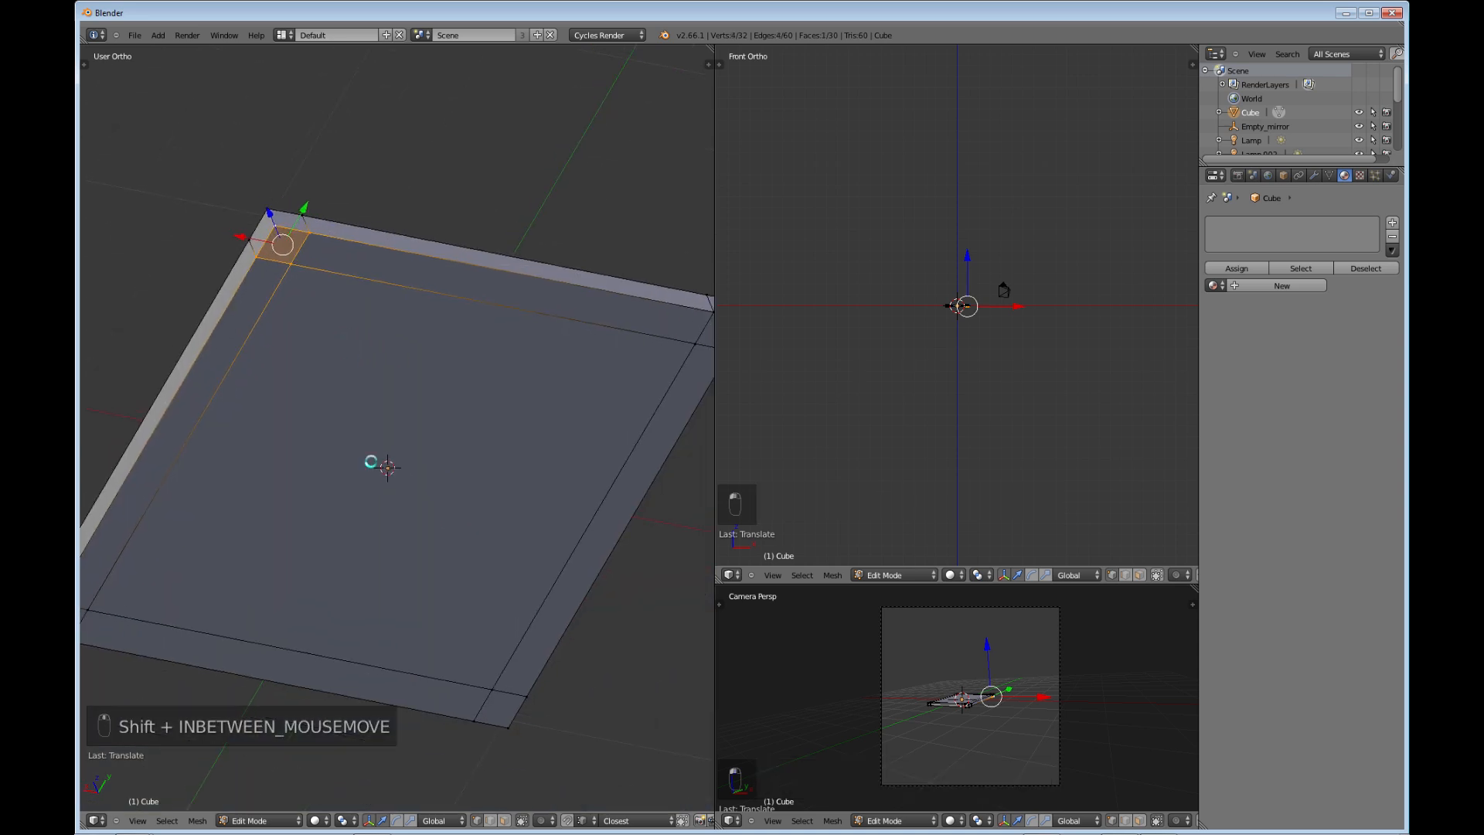
- Switch to face selection and add the other three underside corner faces to the selection
{"action": "left_click", "coordinate": [504, 820]}
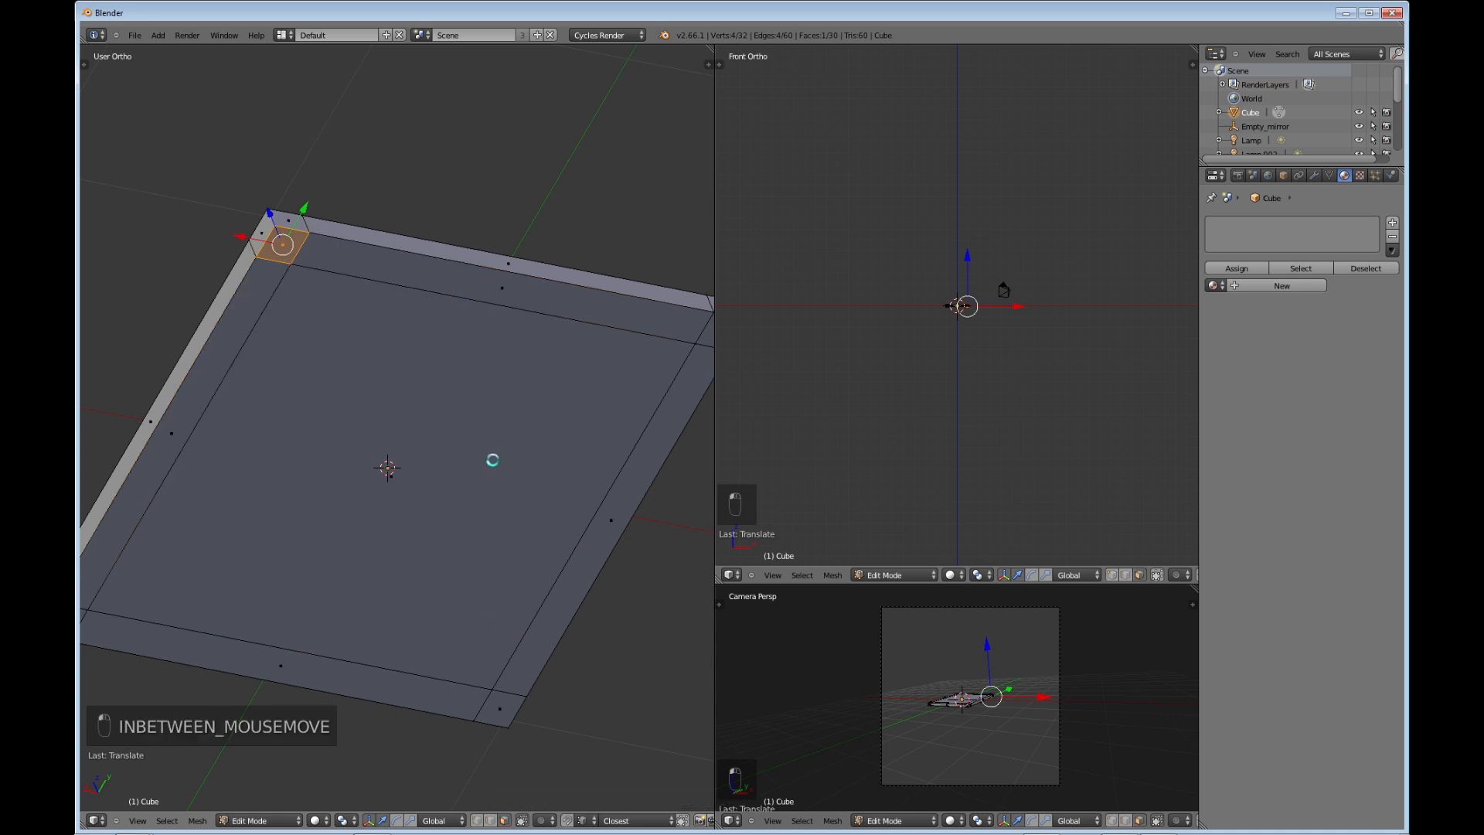
{"action": "middle_click_drag", "start_coordinate": [490, 460], "coordinate": [409, 386], "text": "shift"}
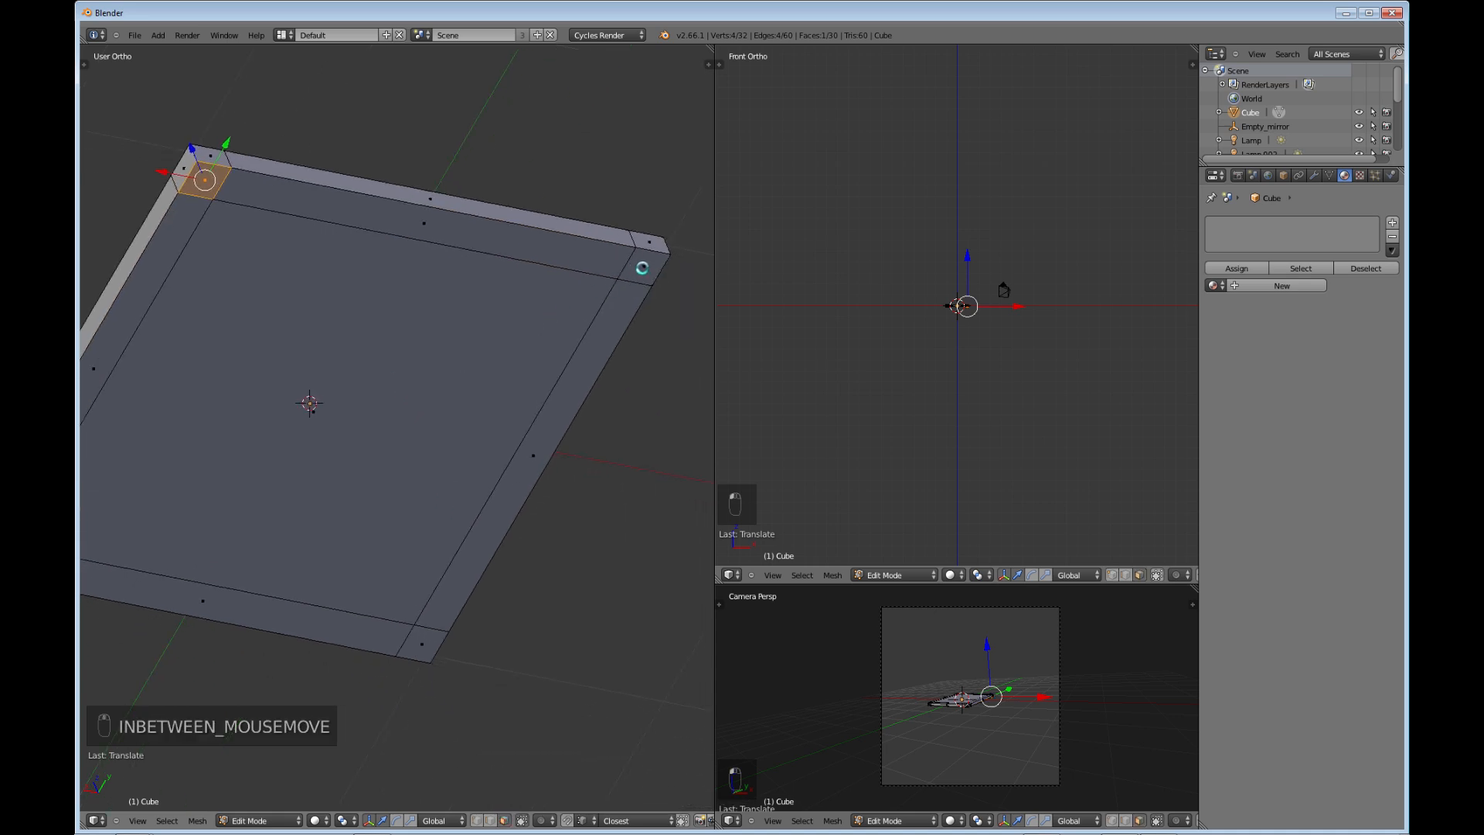
{"action": "right_click", "coordinate": [641, 266], "text": "shift"}
{"action": "right_click", "coordinate": [420, 643], "text": "shift"}
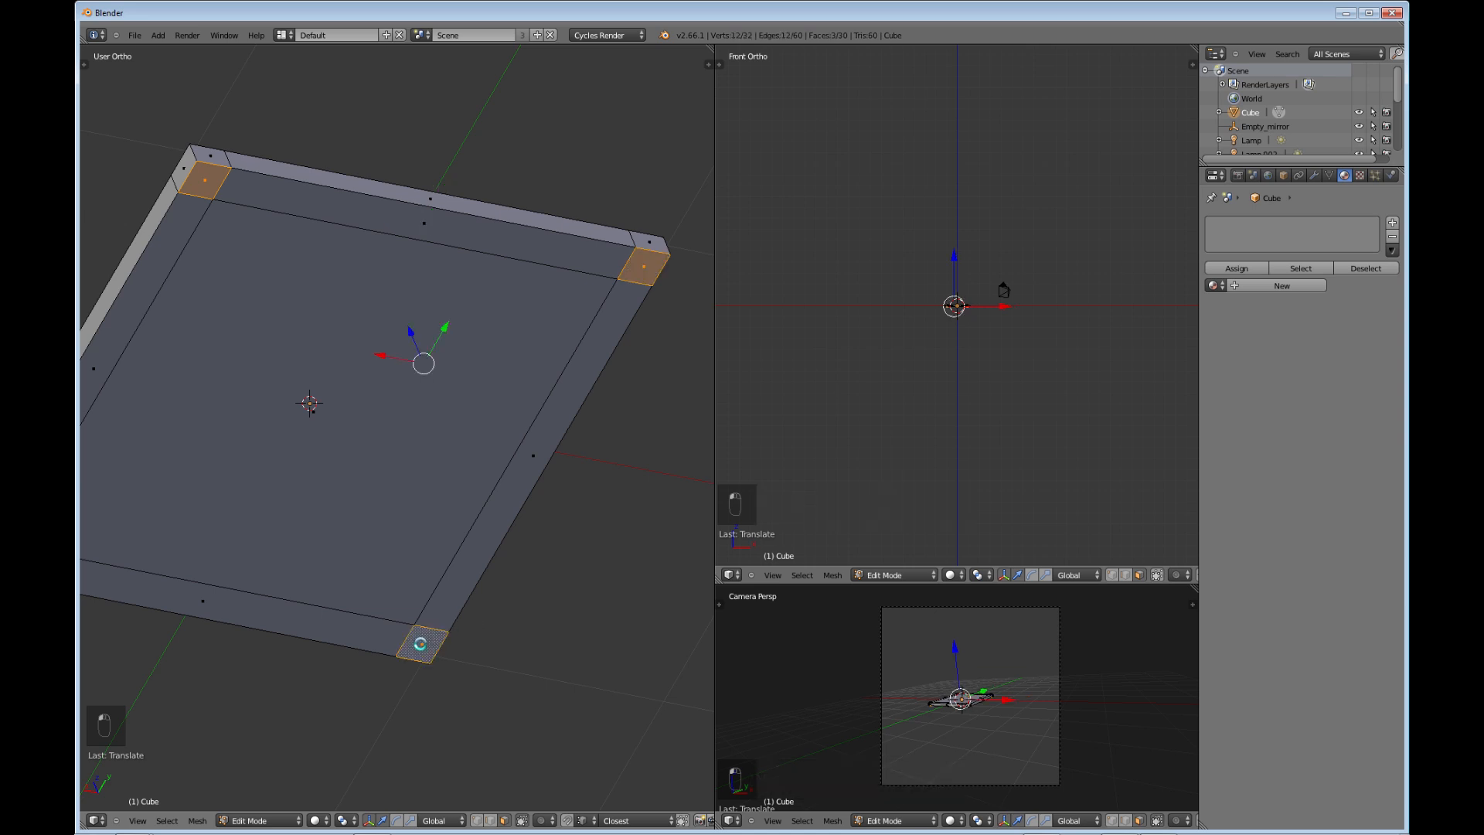
{"action": "middle_click_drag", "start_coordinate": [258, 513], "coordinate": [447, 447], "text": "shift"}
{"action": "right_click", "coordinate": [190, 550], "text": "shift"}
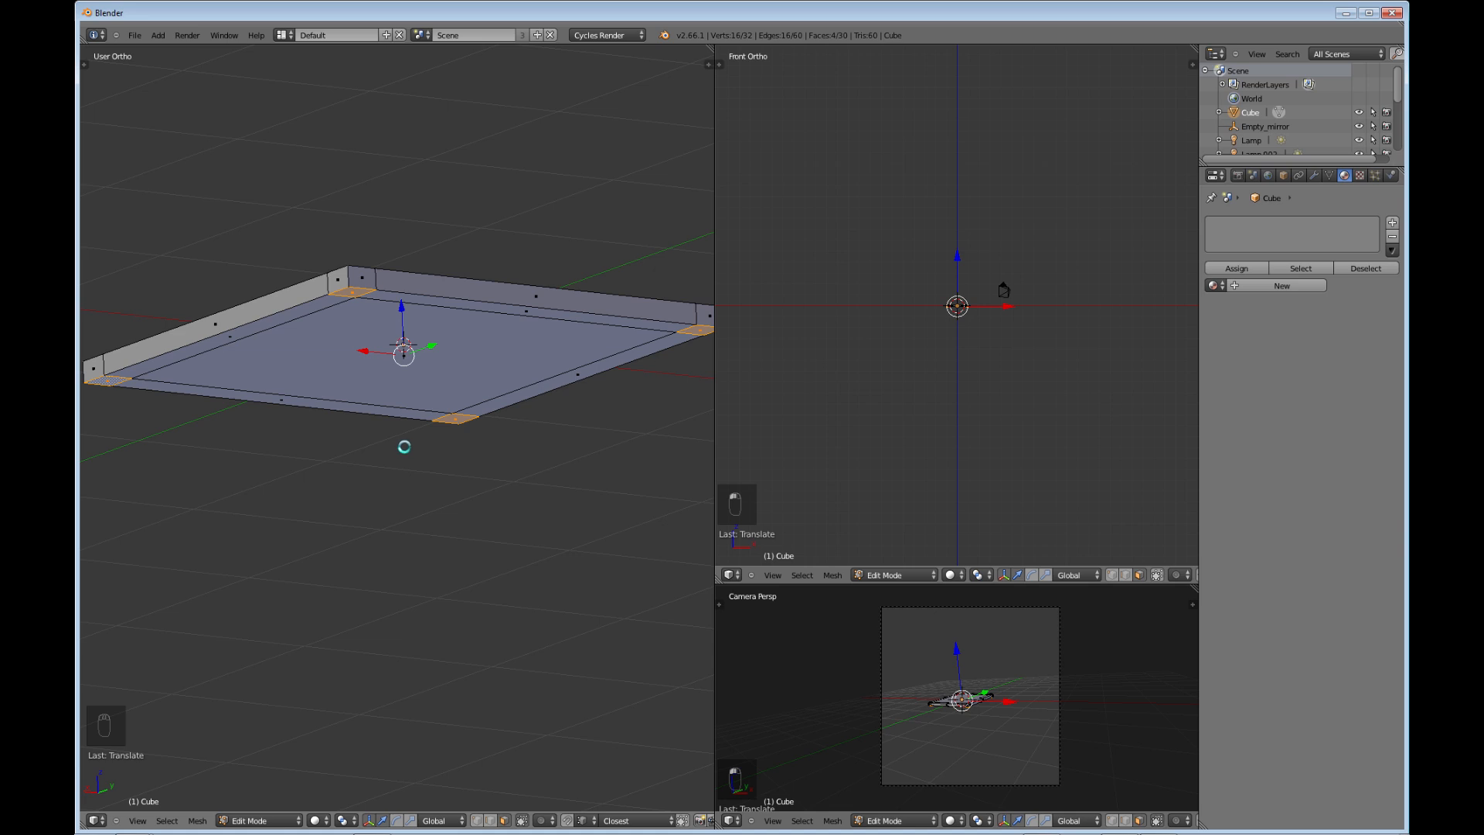
{"action": "middle_click_drag", "start_coordinate": [392, 468], "coordinate": [393, 479]}
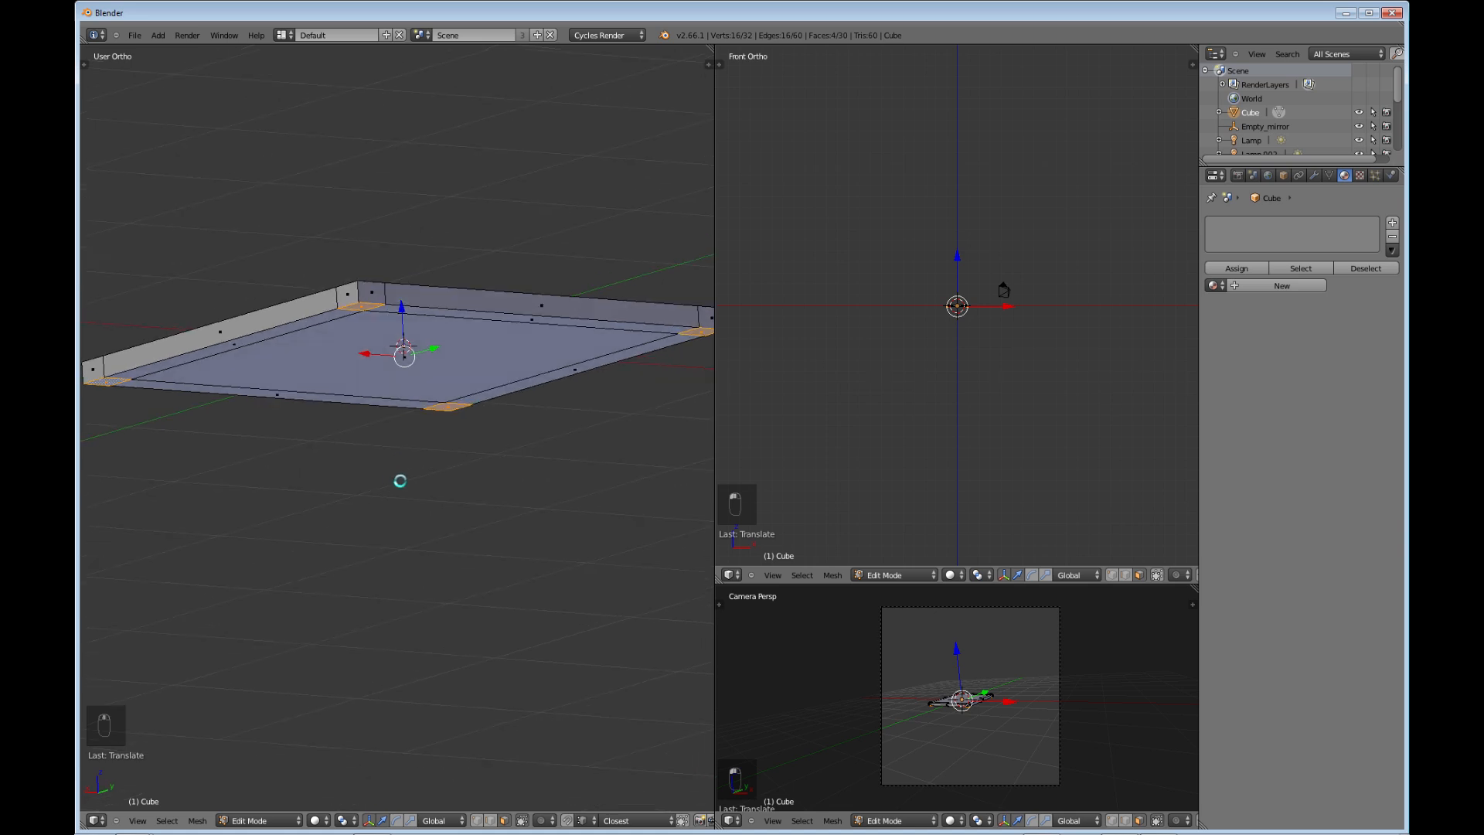
- Extrude the four selected corner faces downward to form the table legs, fine-tuning their height along Z
{"action": "key", "text": "e"}
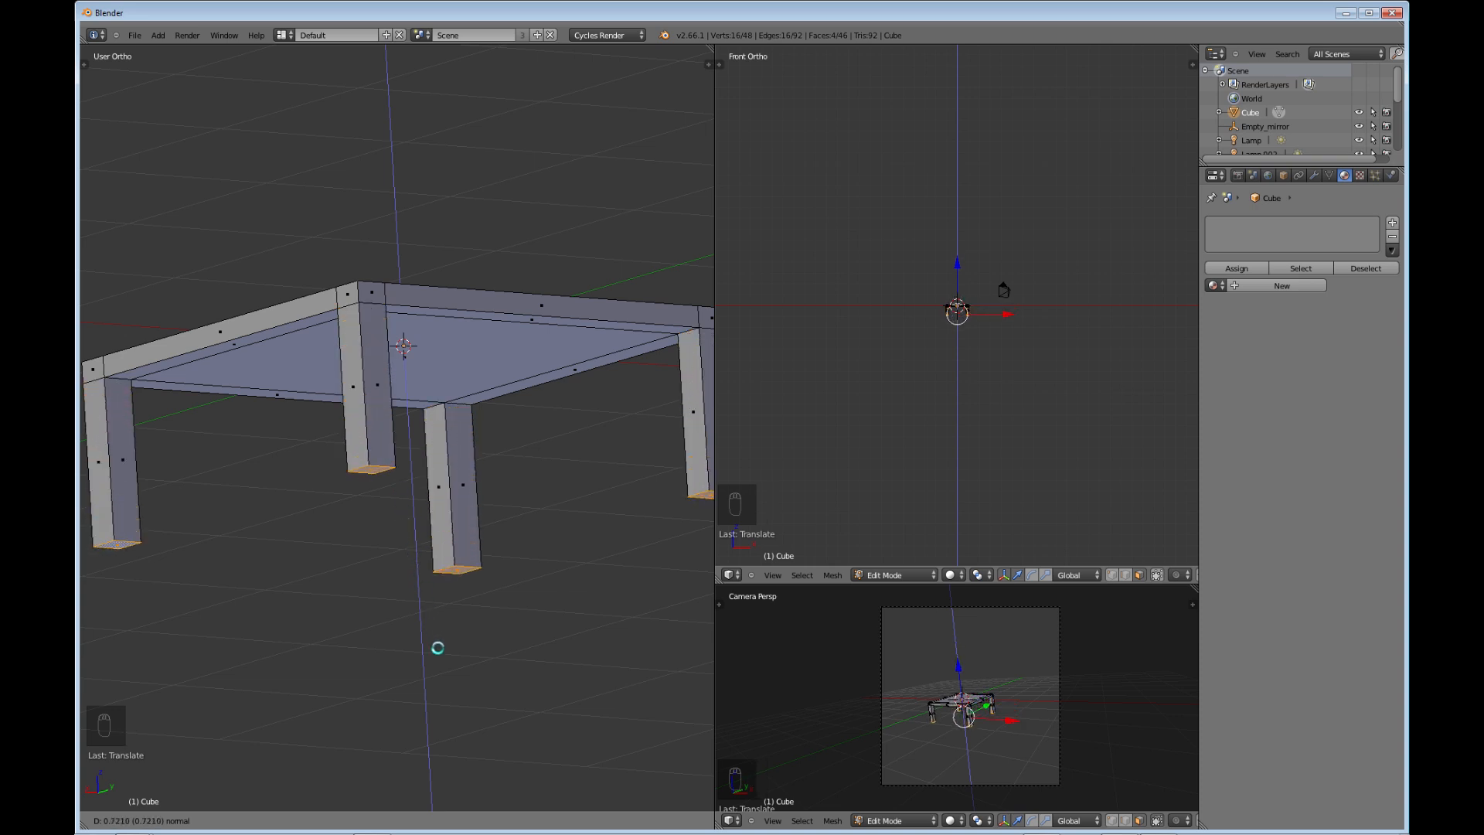
{"action": "left_click", "coordinate": [434, 735]}
{"action": "middle_click_drag", "start_coordinate": [434, 736], "coordinate": [433, 465], "text": "shift"}
{"action": "scroll", "coordinate": [433, 465], "scroll_direction": "down", "scroll_amount": 3}
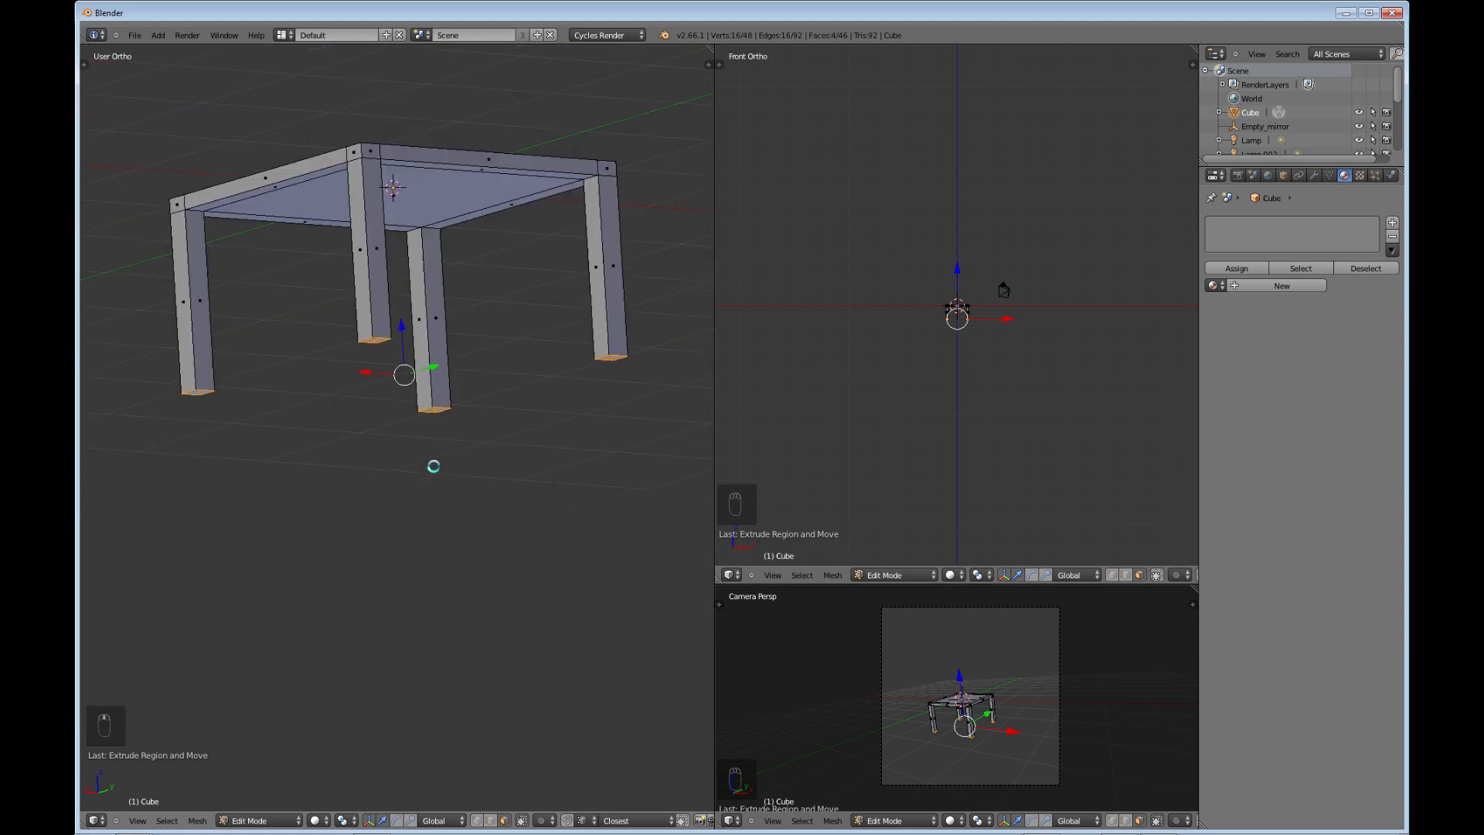
{"action": "middle_click_drag", "start_coordinate": [416, 410], "coordinate": [403, 571]}
{"action": "mouse_move", "coordinate": [400, 452]}
{"action": "left_mouse_down"}
{"action": "mouse_move", "coordinate": [401, 487]}
{"action": "mouse_move", "coordinate": [407, 431]}
{"action": "mouse_move", "coordinate": [407, 455]}
{"action": "left_mouse_up"}
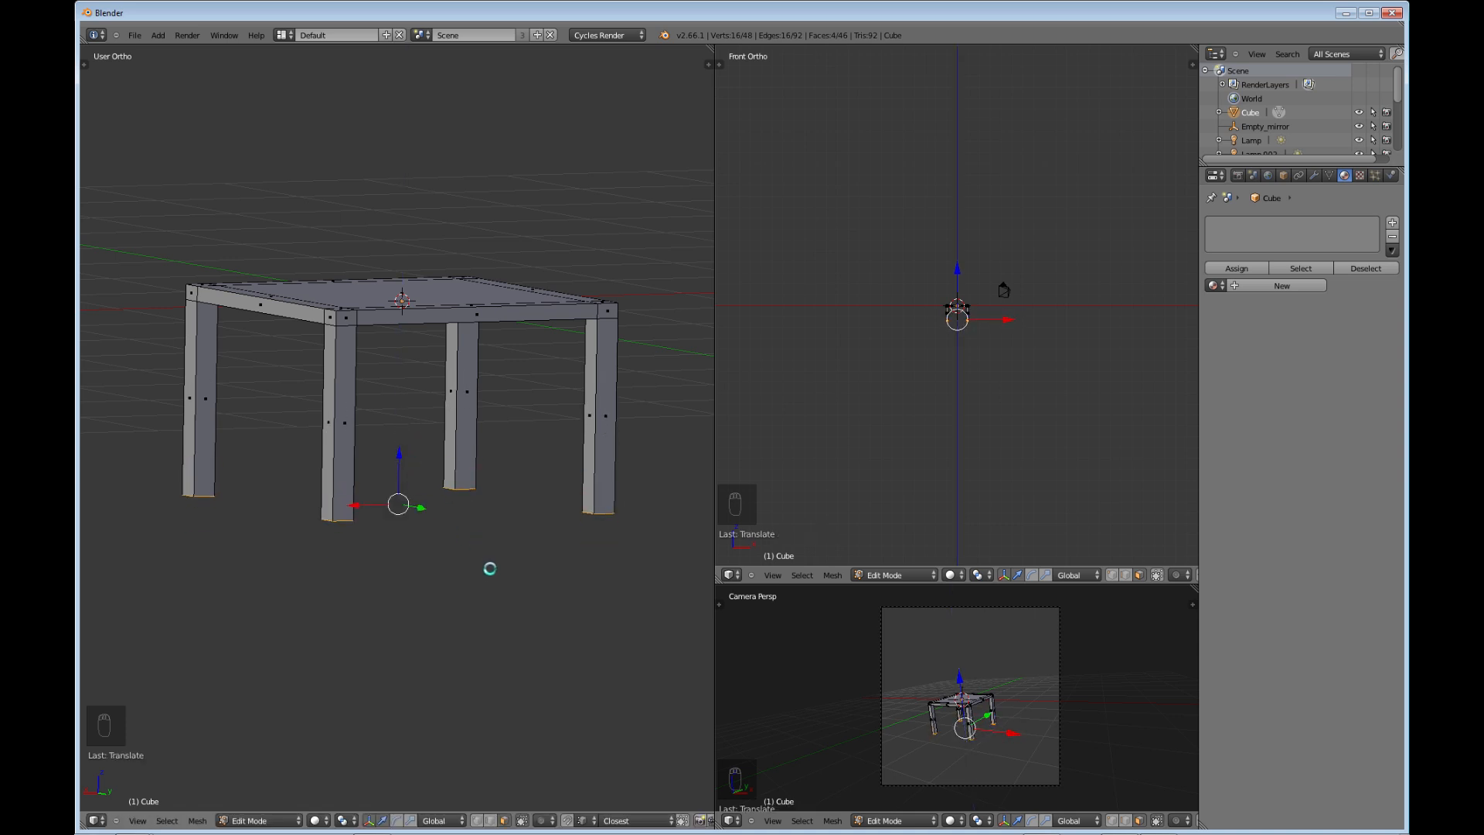
- Deselect all of the table's geometry and return to Object Mode
{"action": "middle_click_drag", "start_coordinate": [490, 570], "coordinate": [487, 457]}
{"action": "middle_click_drag", "start_coordinate": [394, 552], "coordinate": [339, 392]}
{"action": "key", "text": "a"}
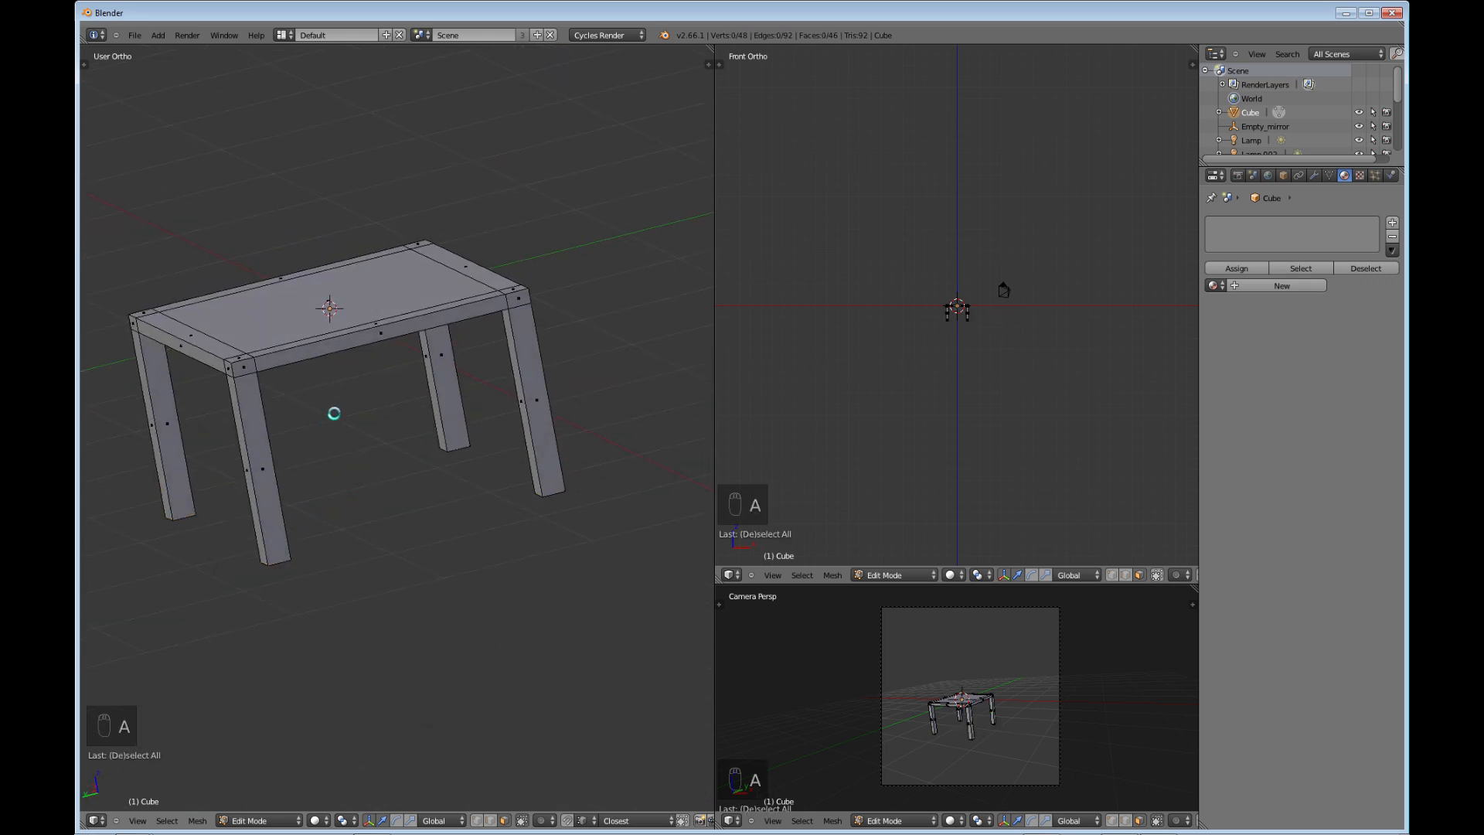
{"action": "key", "text": "Tab"}
{"action": "middle_click_drag", "start_coordinate": [372, 456], "coordinate": [393, 397]}
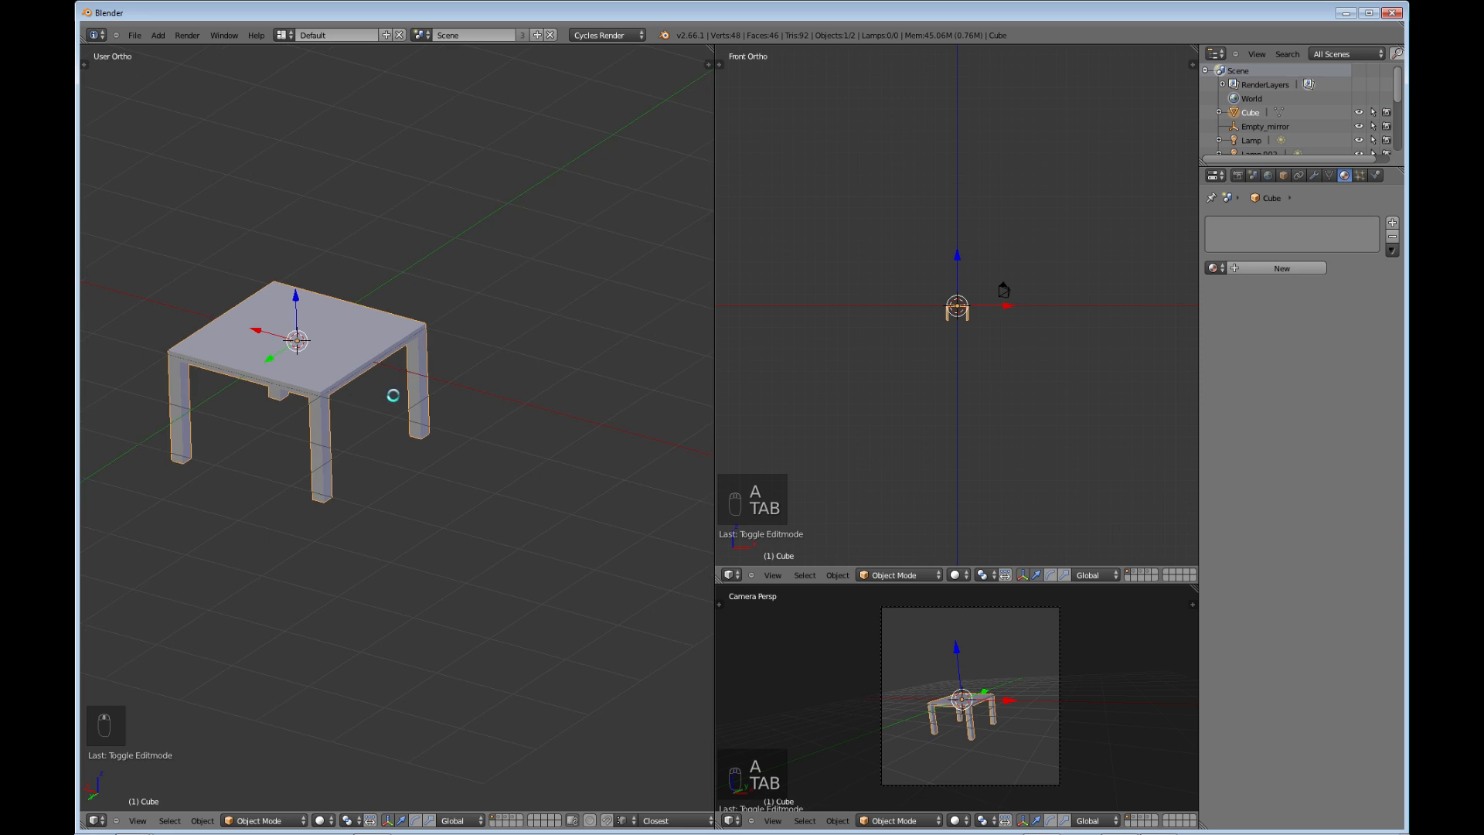
{"action": "key", "text": "shift+a"}
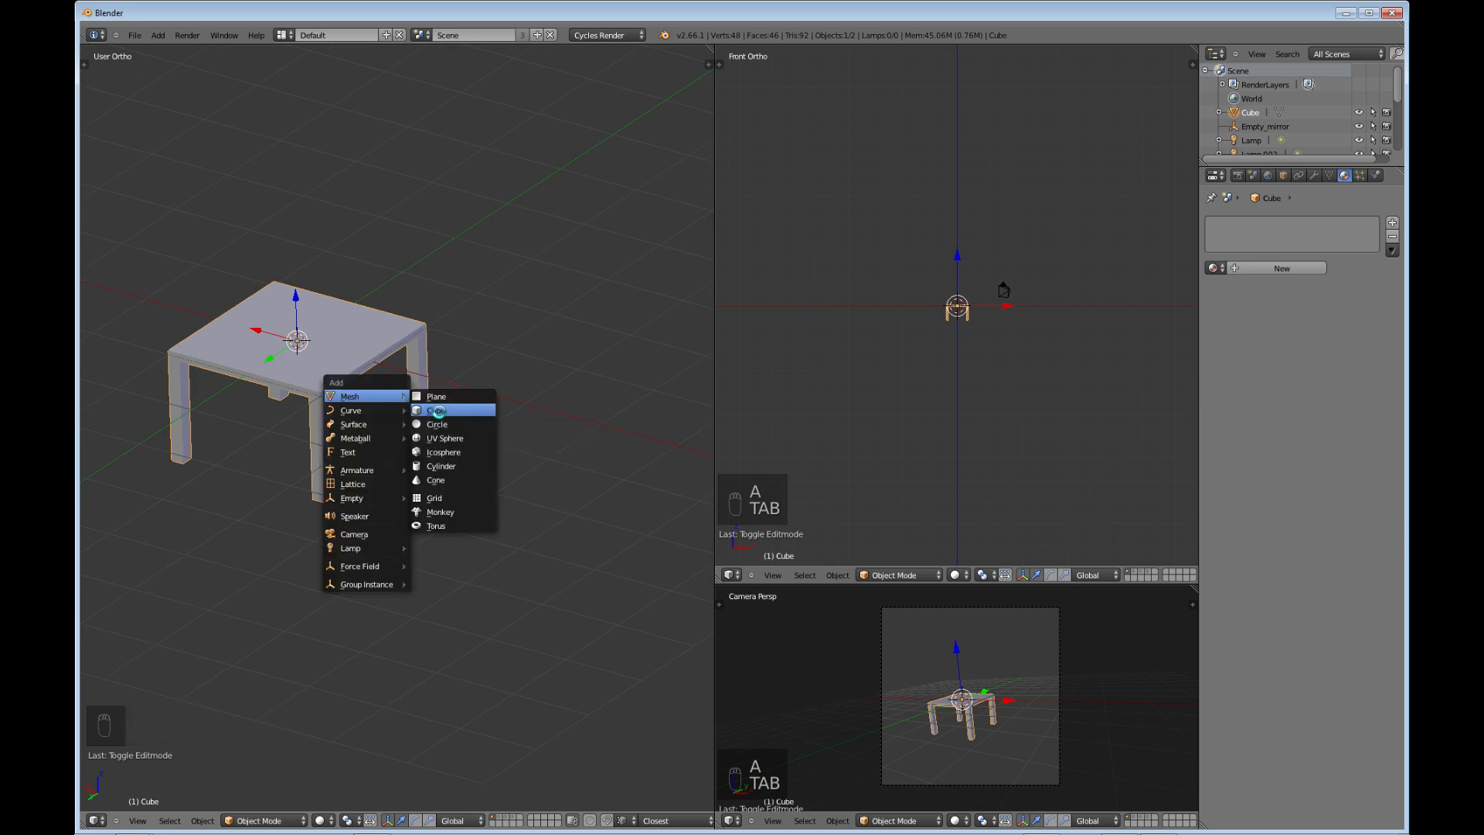
{"action": "left_click", "coordinate": [438, 409]}
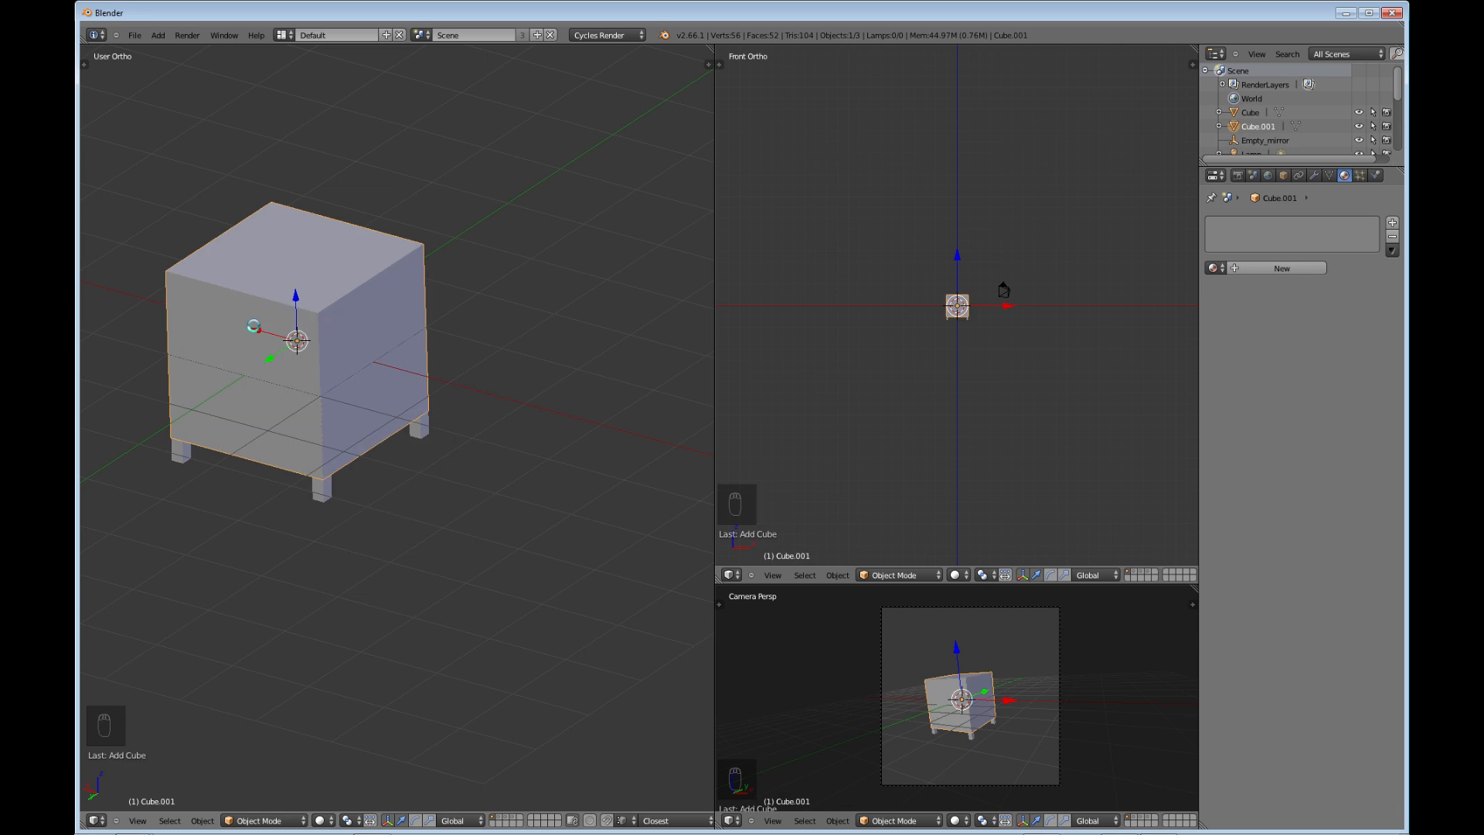
{"action": "left_click_drag", "start_coordinate": [256, 324], "coordinate": [473, 426]}
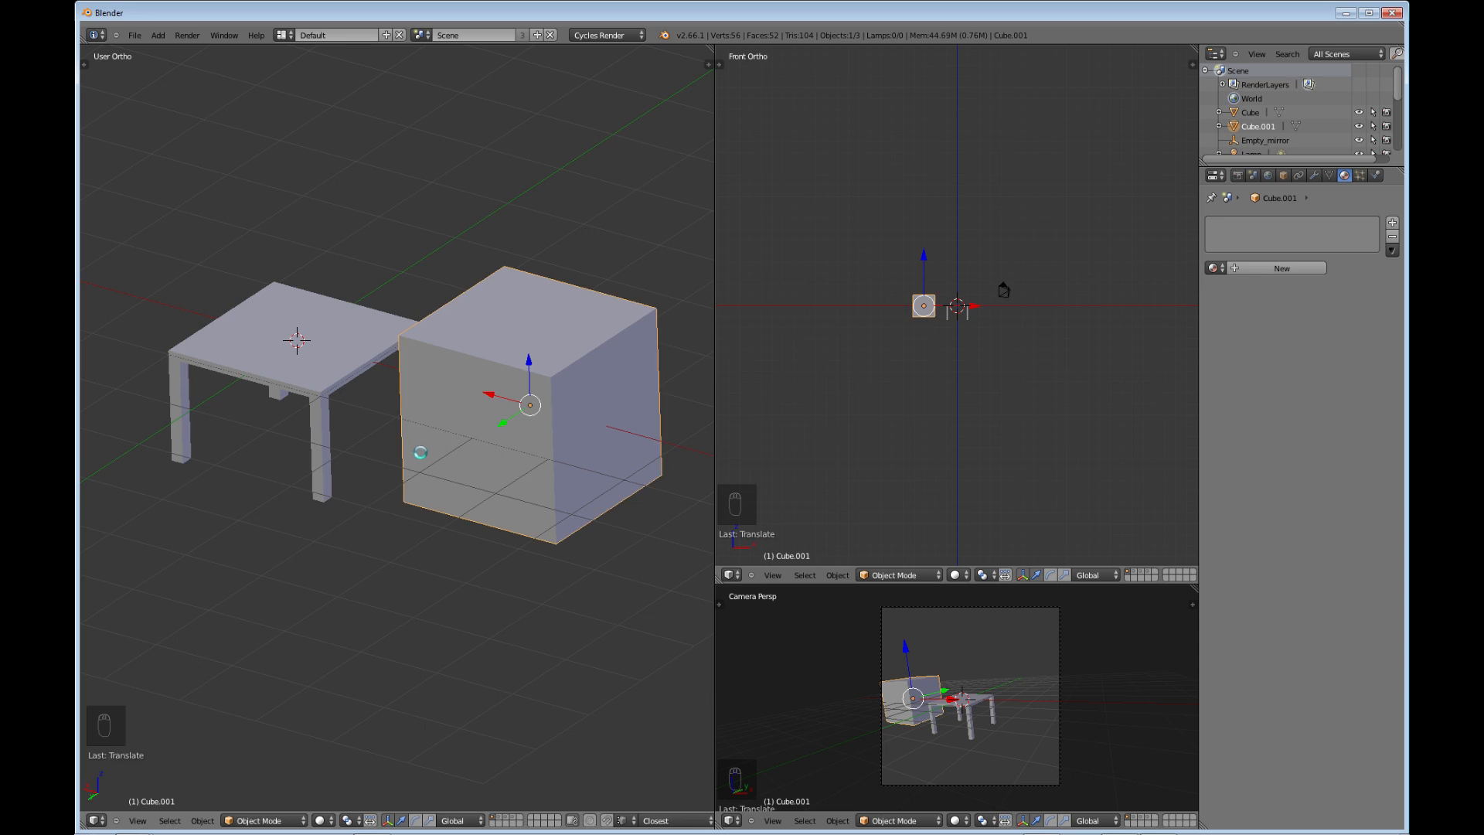
{"action": "middle_click_drag", "start_coordinate": [417, 451], "coordinate": [379, 356]}
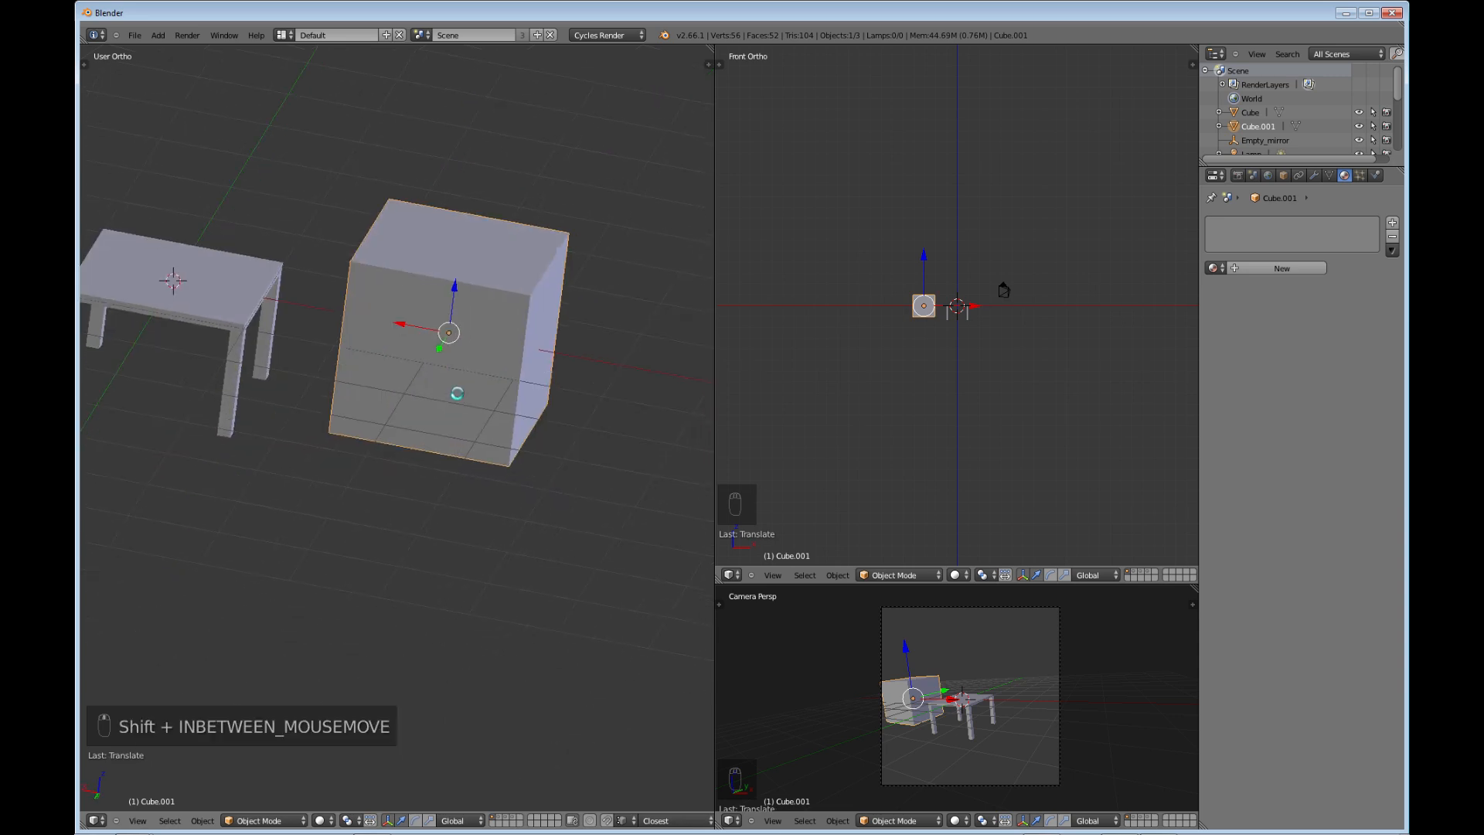
{"action": "middle_click_drag", "start_coordinate": [457, 393], "coordinate": [399, 452]}
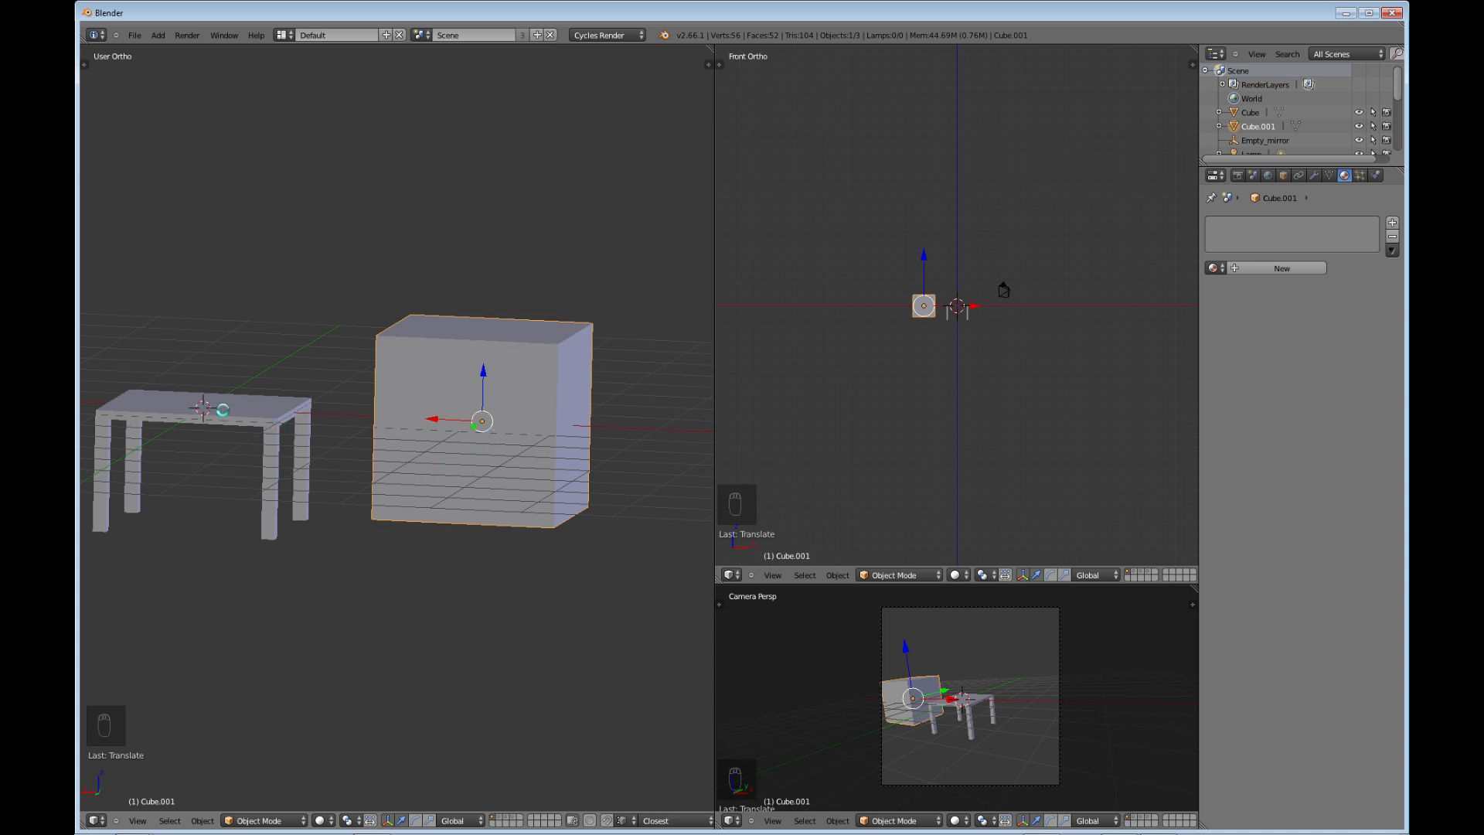
{"action": "key", "text": "x"}
{"action": "left_click", "coordinate": [501, 465]}
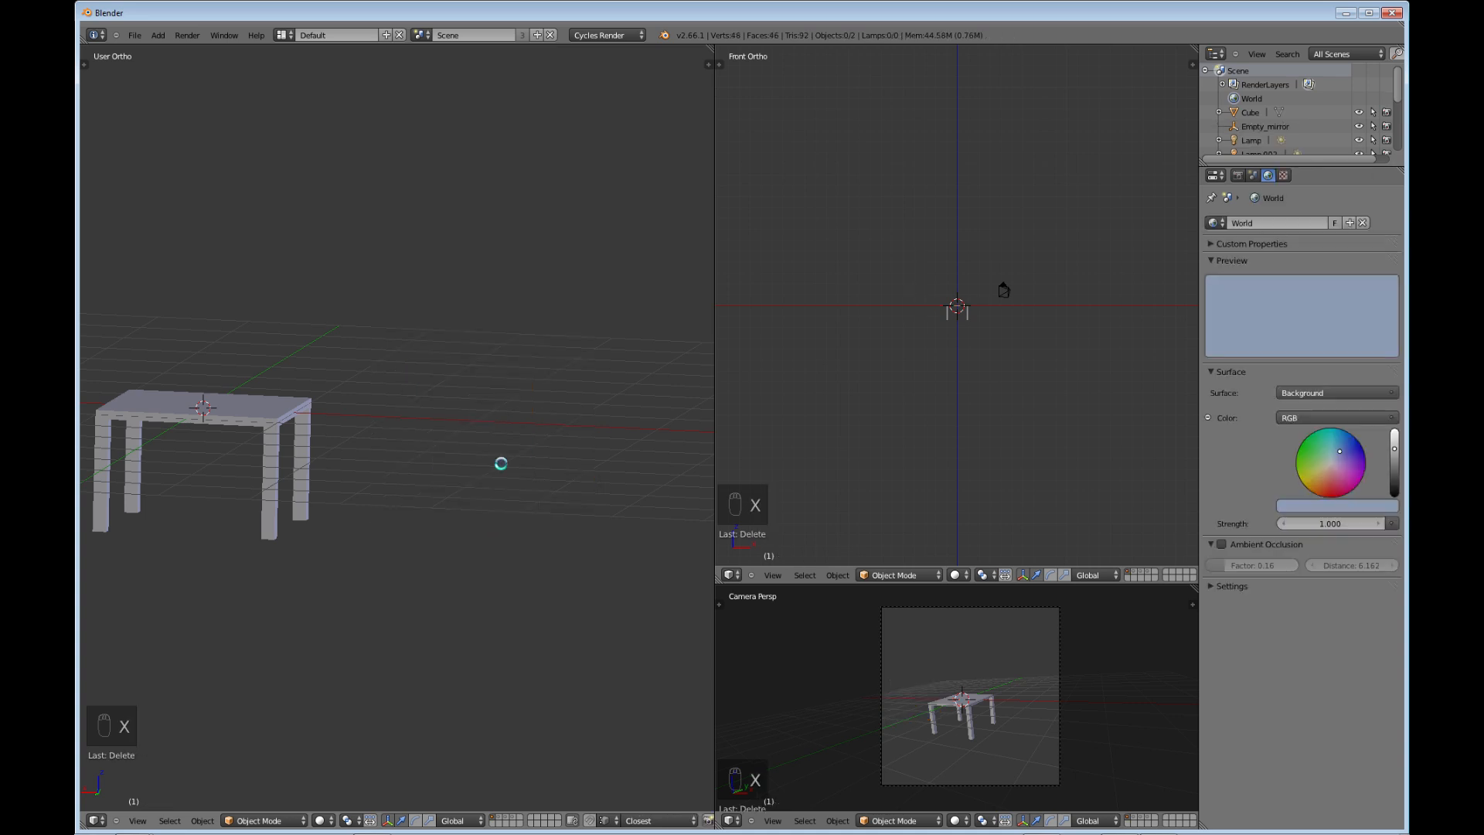
- Duplicate the table in place and move the copy about 2.6 units along negative X, clear of the original
{"action": "right_click", "coordinate": [280, 409]}
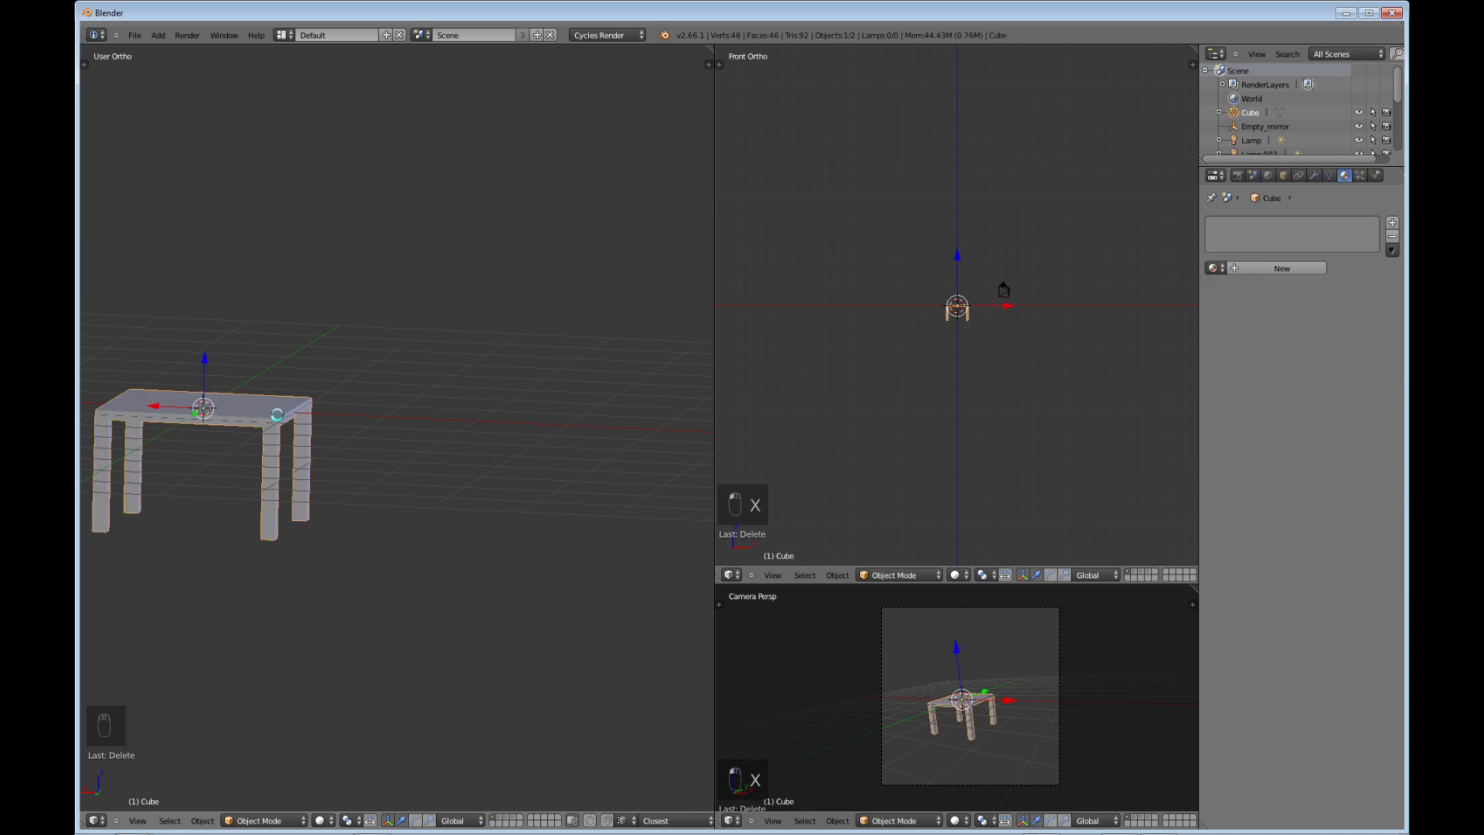
{"action": "key", "text": "shift+d"}
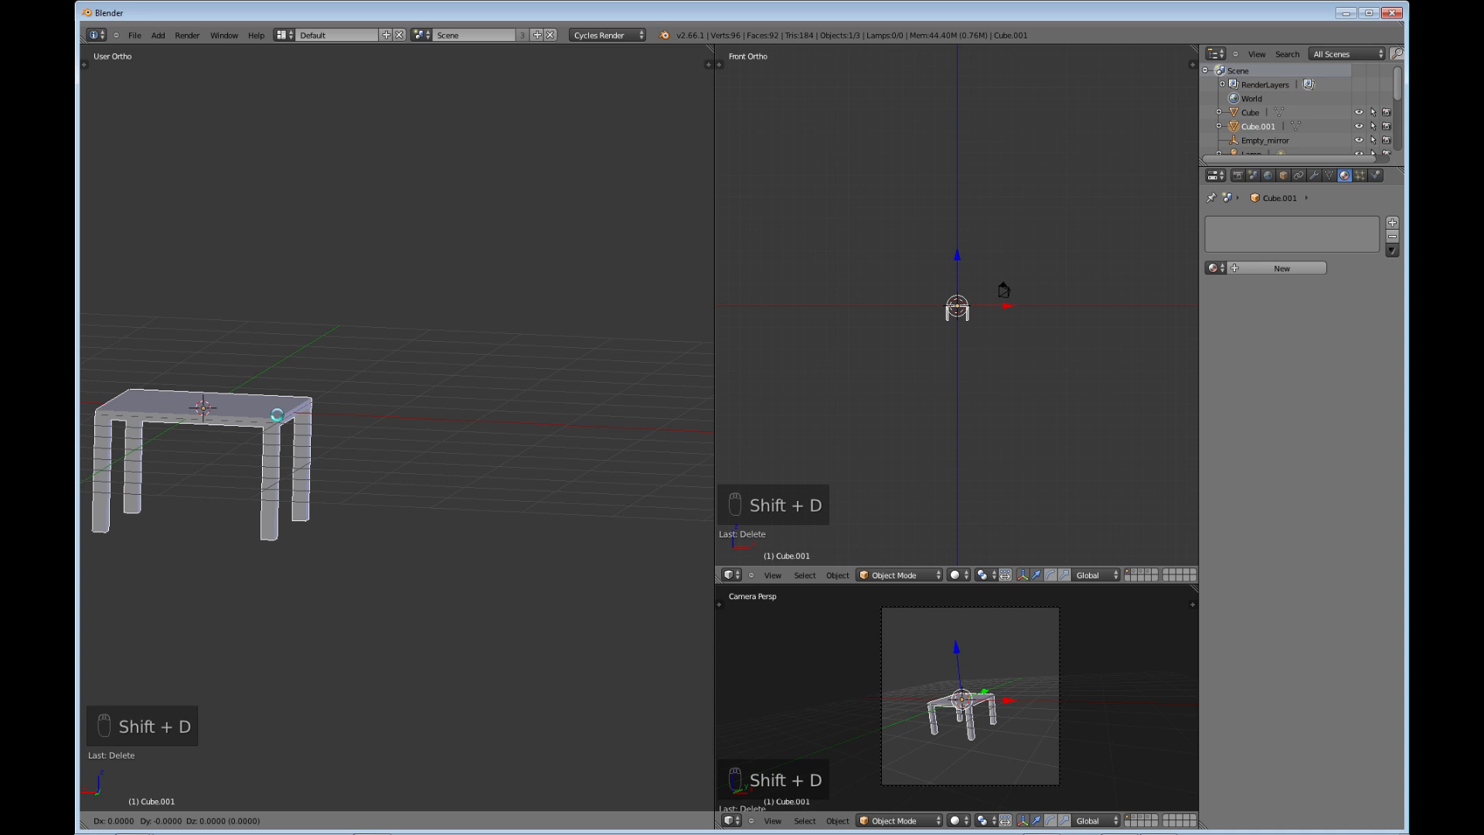
{"action": "right_click", "coordinate": [277, 415]}
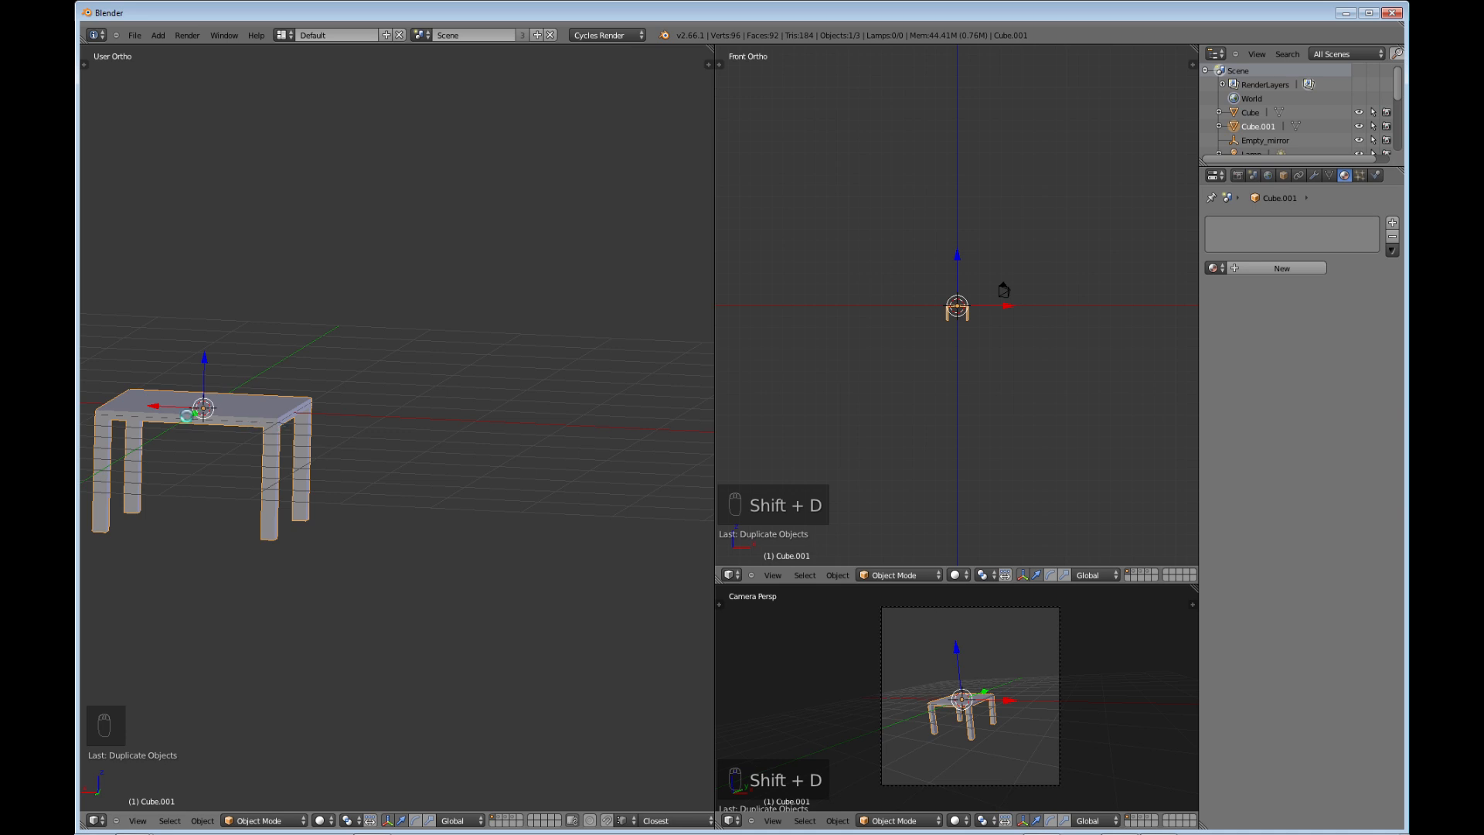
{"action": "key", "text": "g"}
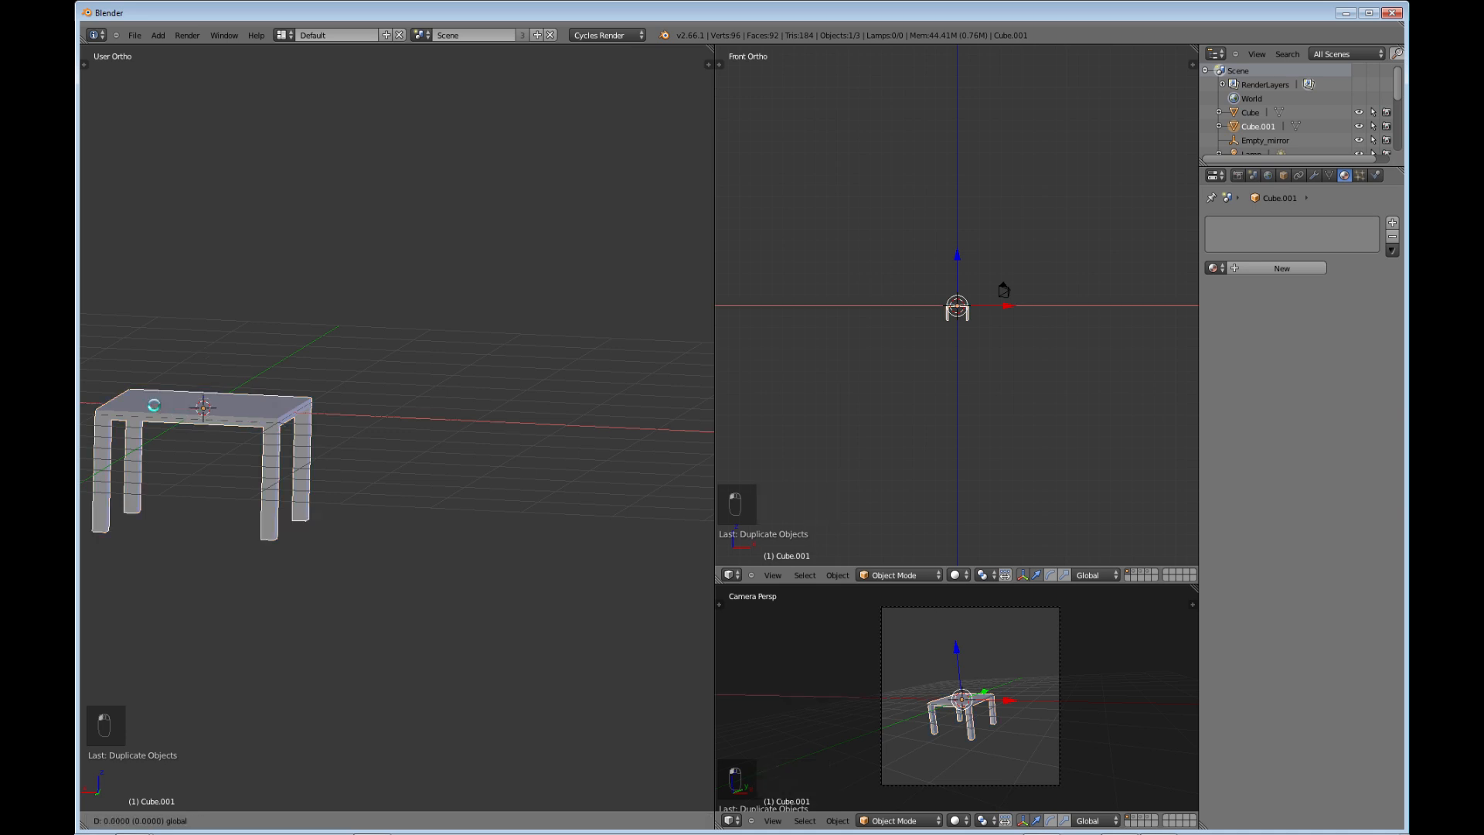
{"action": "key", "text": "x"}
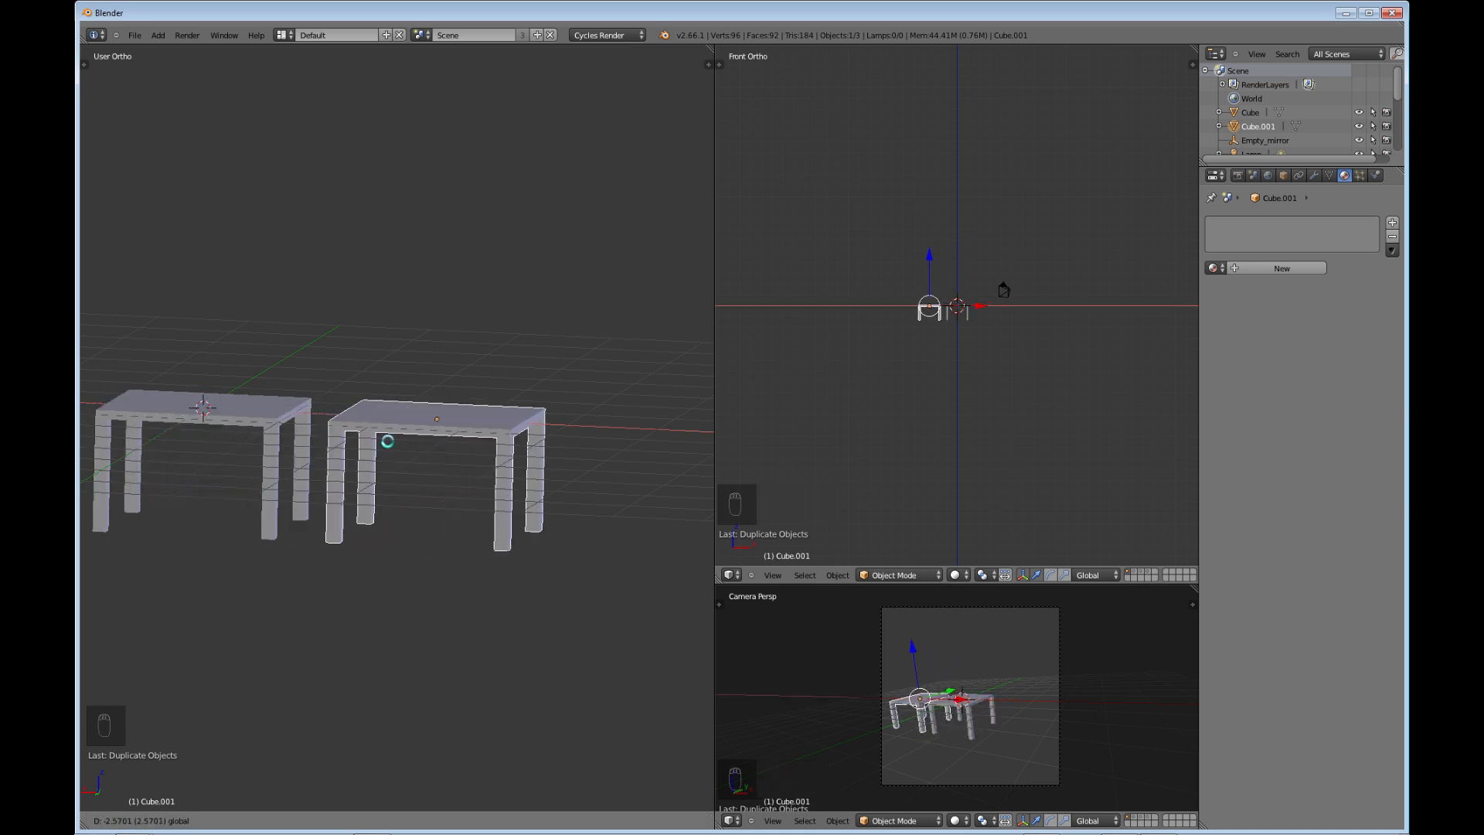
{"action": "left_click", "coordinate": [391, 434]}
{"action": "middle_click_drag", "start_coordinate": [464, 517], "coordinate": [395, 558]}
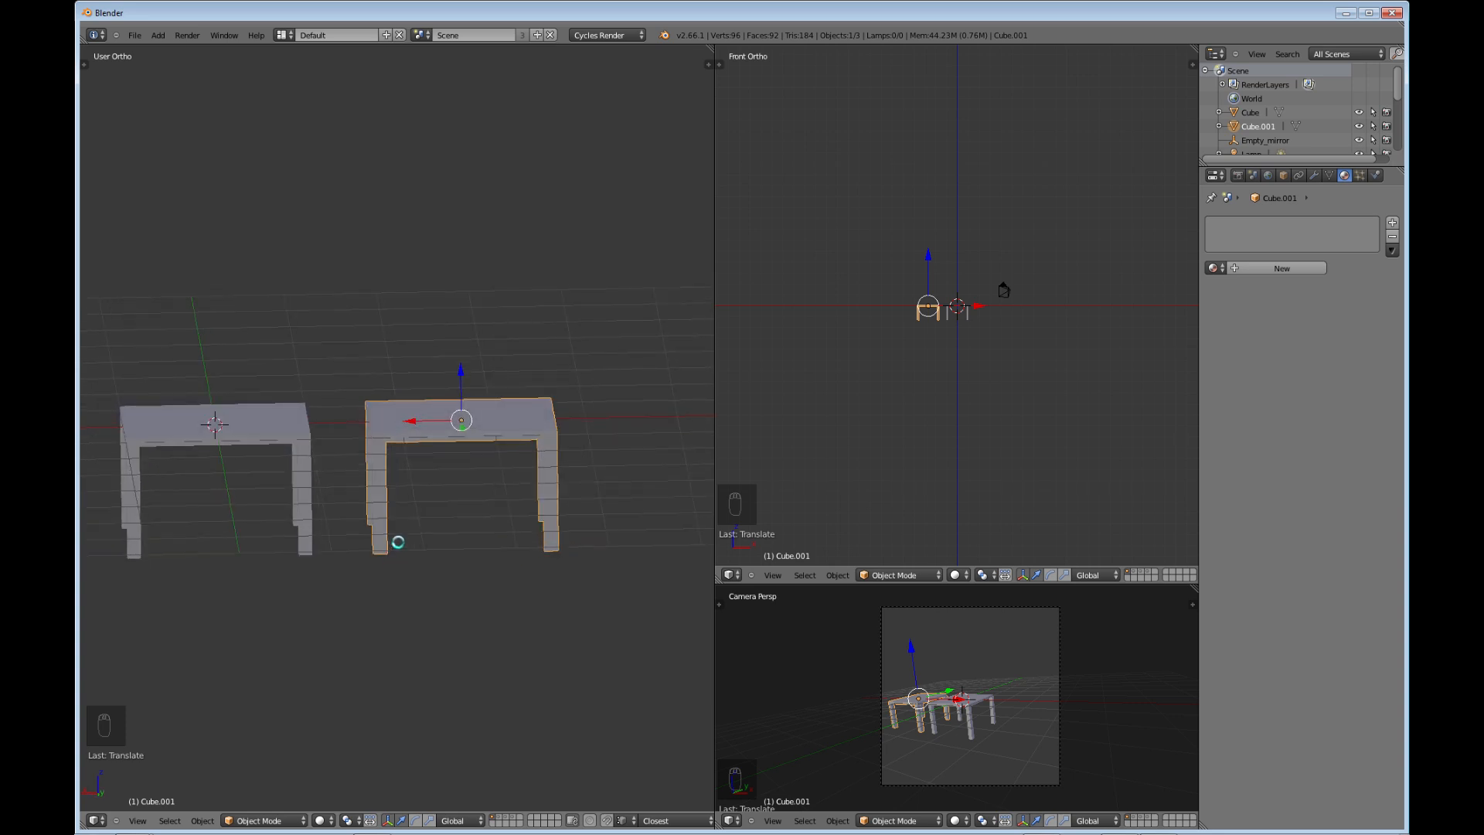
- Show the scene in front view and enter Edit Mode on the copied table
{"action": "key", "text": "KP_3"}
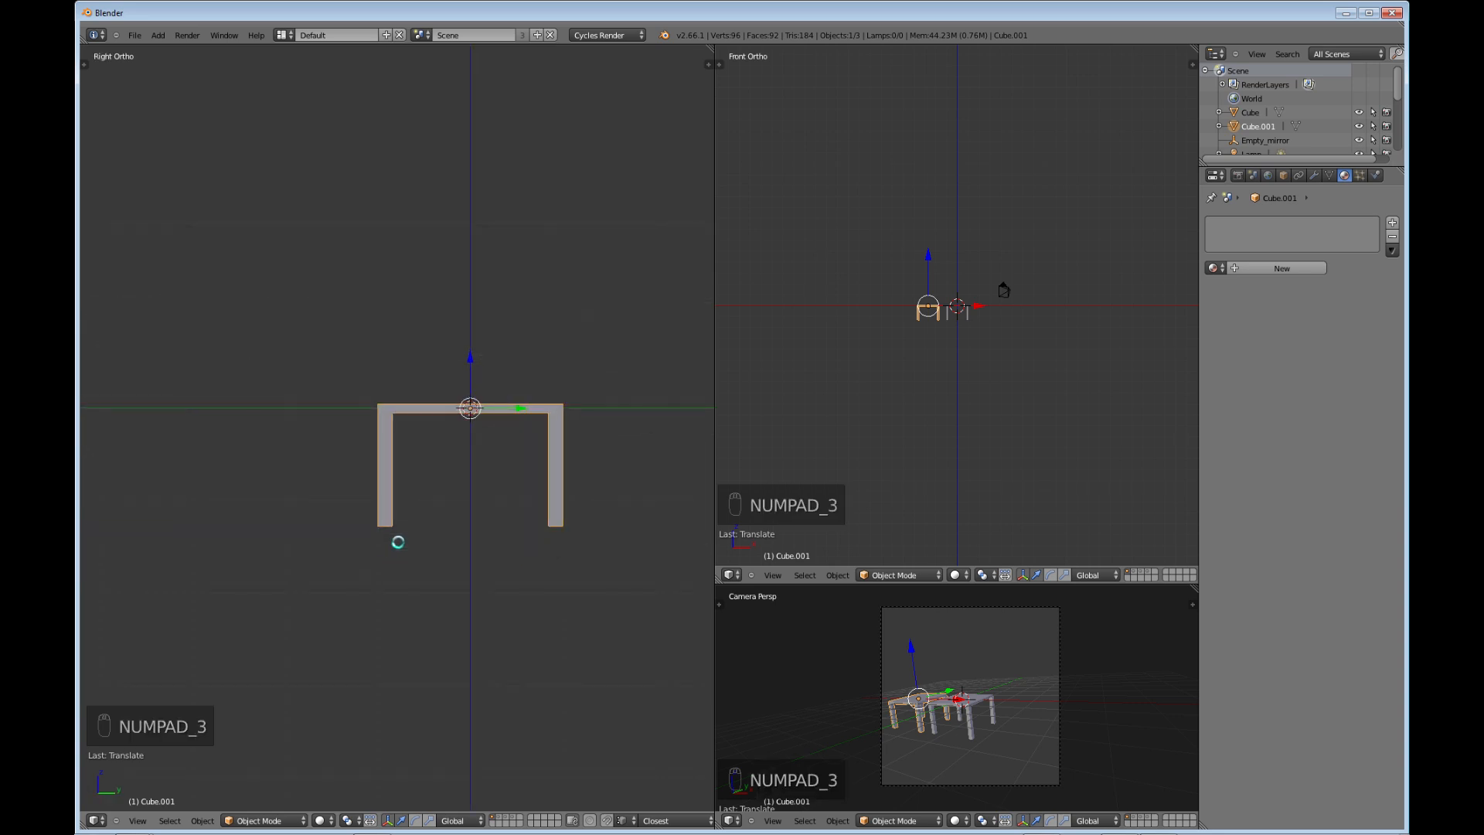
{"action": "key", "text": "KP_1"}
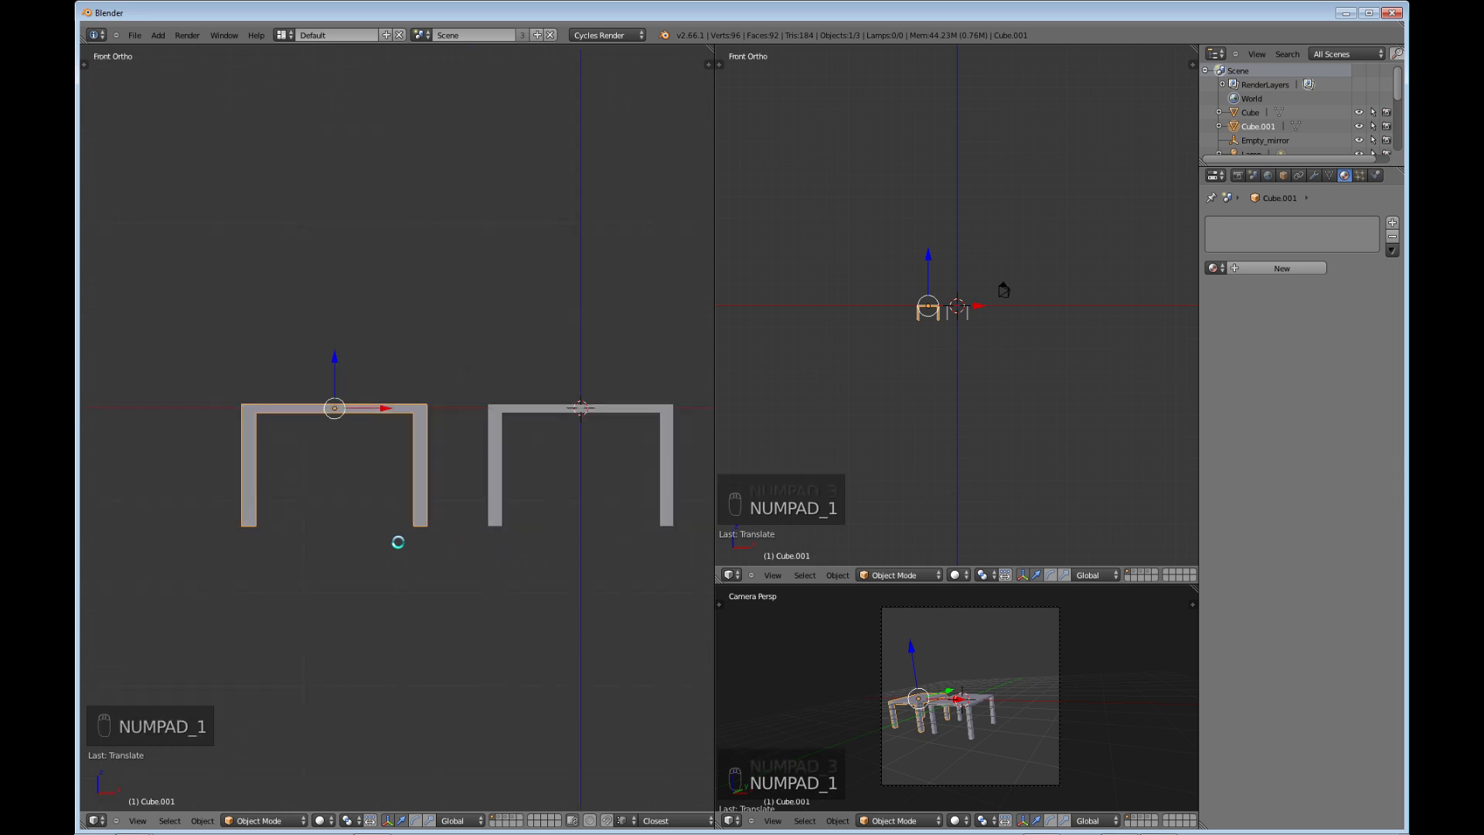
{"action": "middle_click_drag", "start_coordinate": [423, 482], "coordinate": [414, 549], "text": "shift"}
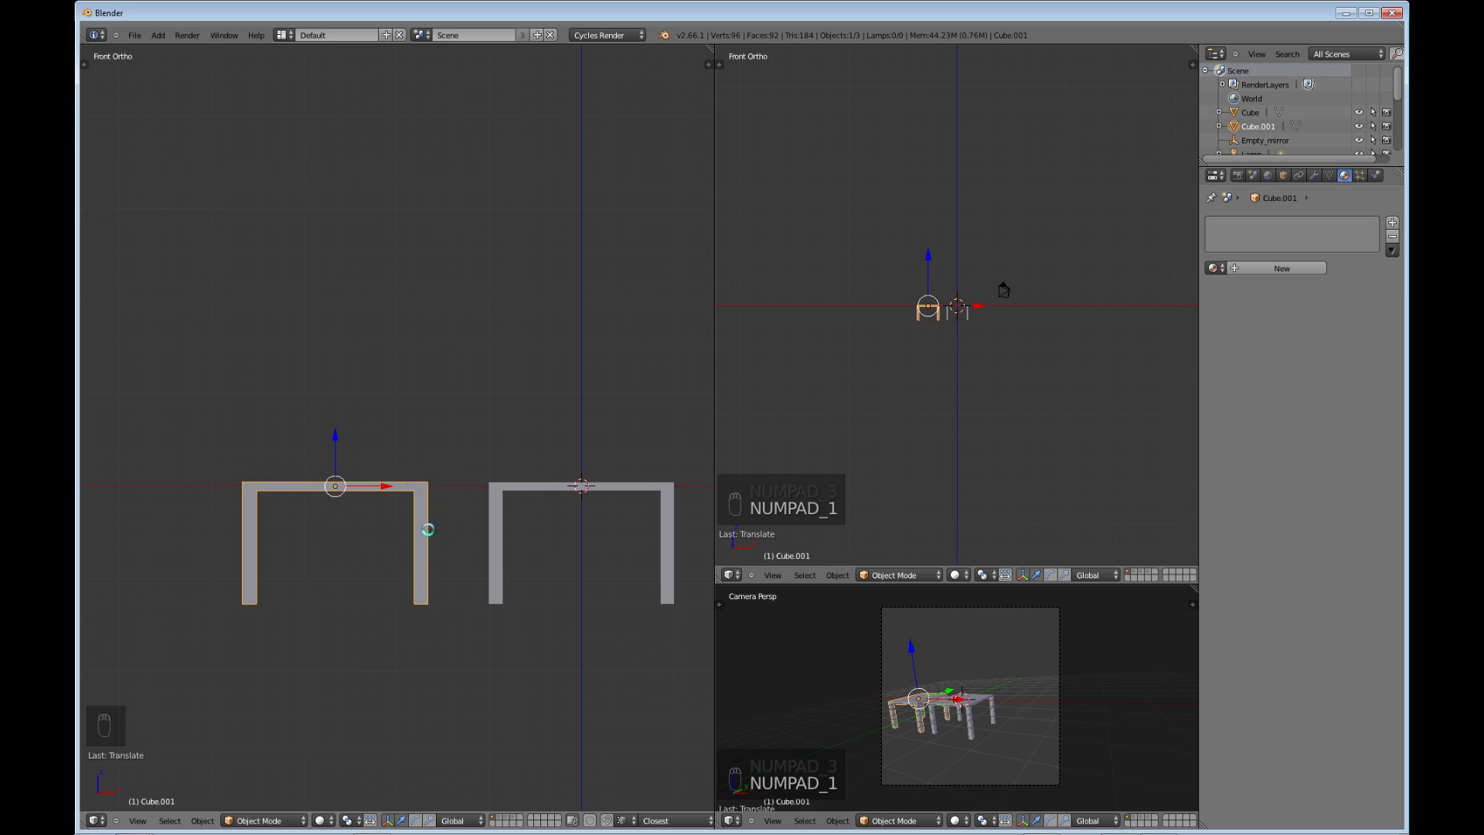
{"action": "key", "text": "Tab"}
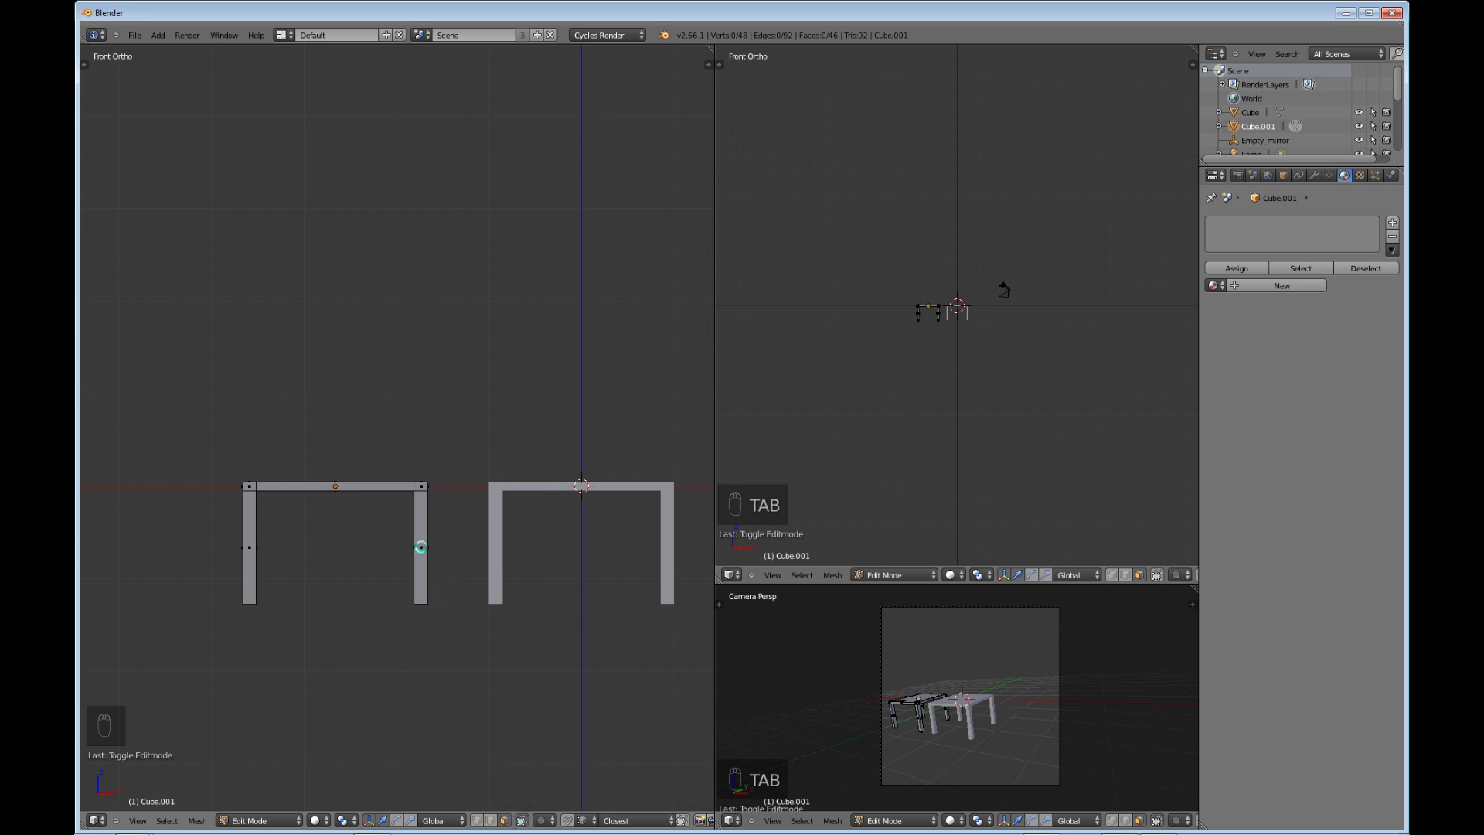
- Try selecting individual faces on the copied table's legs and tabletop edge
{"action": "right_click", "coordinate": [420, 547]}
{"action": "right_click", "coordinate": [345, 486]}
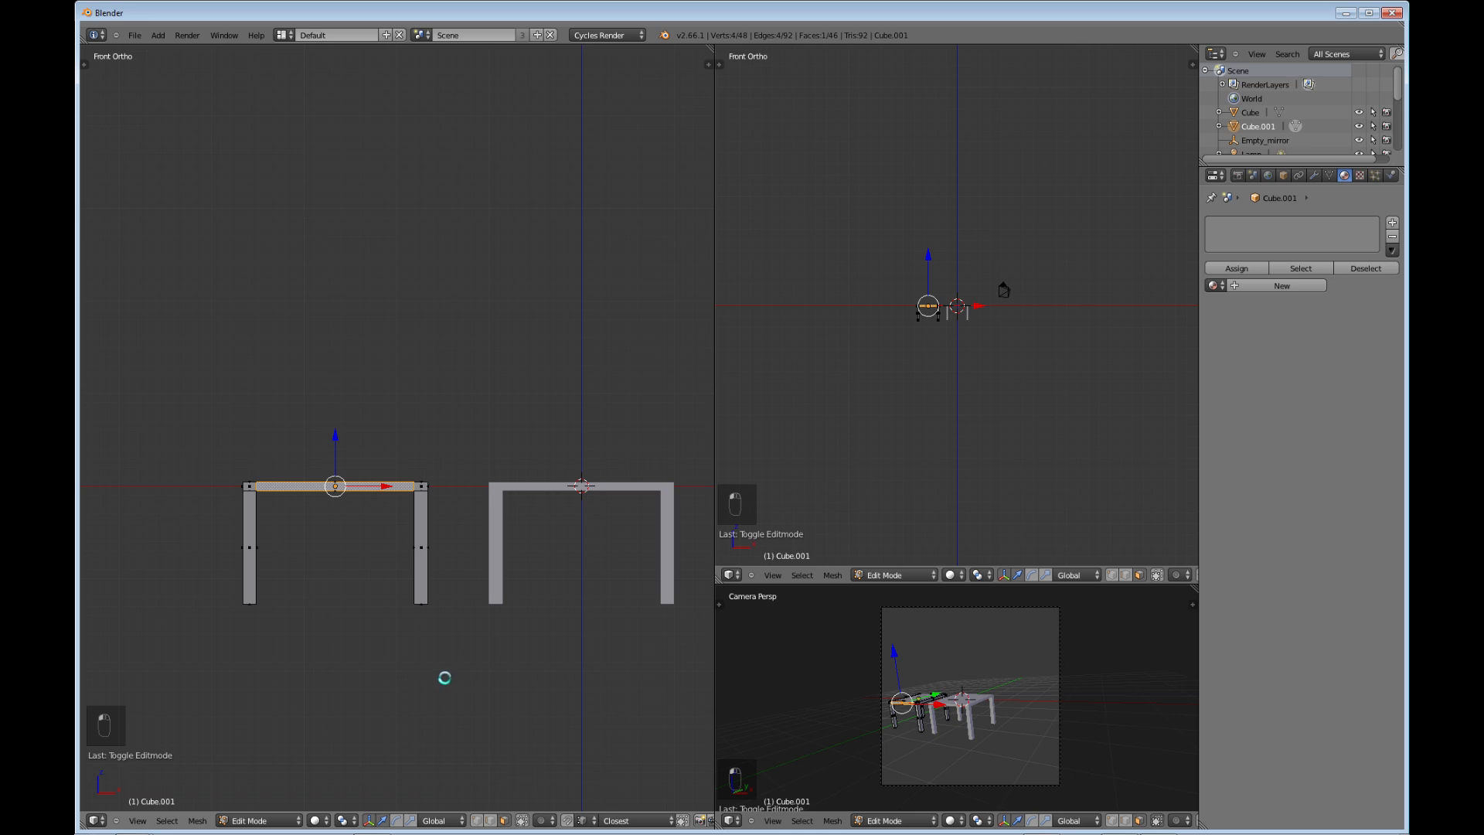
{"action": "mouse_move", "coordinate": [402, 534]}
{"action": "middle_mouse_down"}
{"action": "mouse_move", "coordinate": [381, 556]}
{"action": "mouse_move", "coordinate": [408, 556]}
{"action": "middle_mouse_up"}
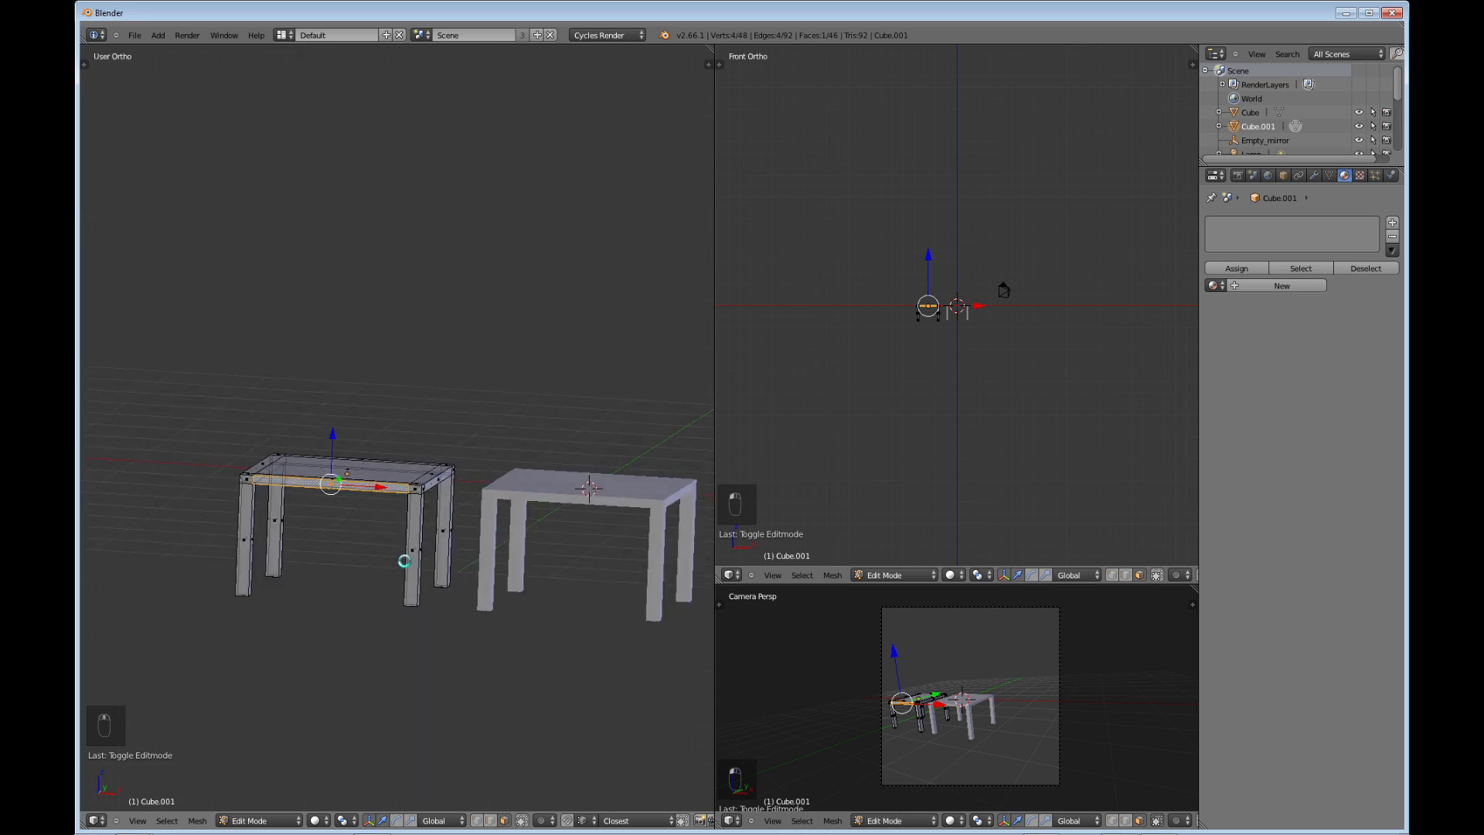
{"action": "right_click", "coordinate": [412, 551]}
{"action": "right_click", "coordinate": [443, 532]}
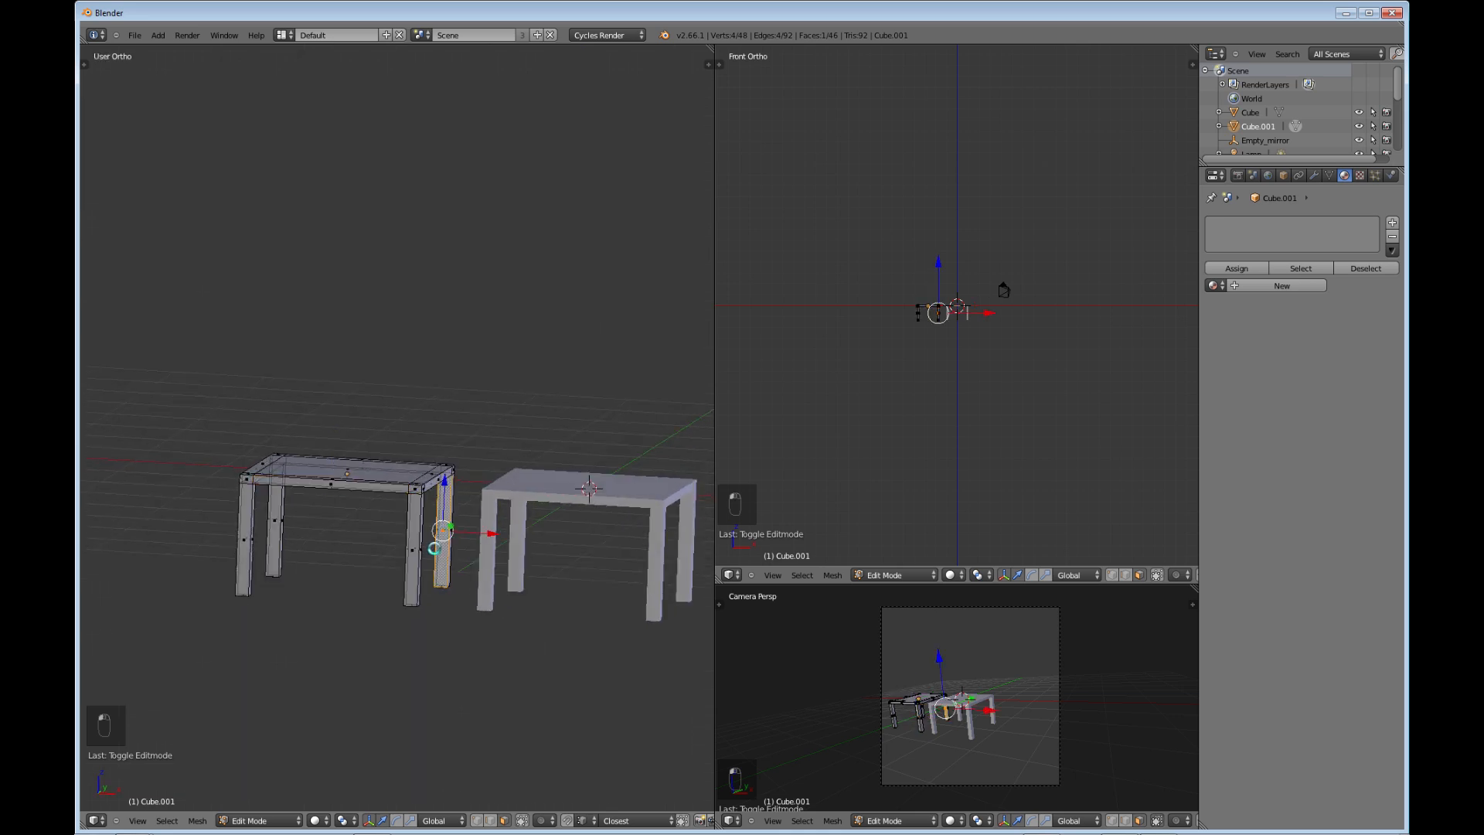
{"action": "key", "text": "KP_1"}
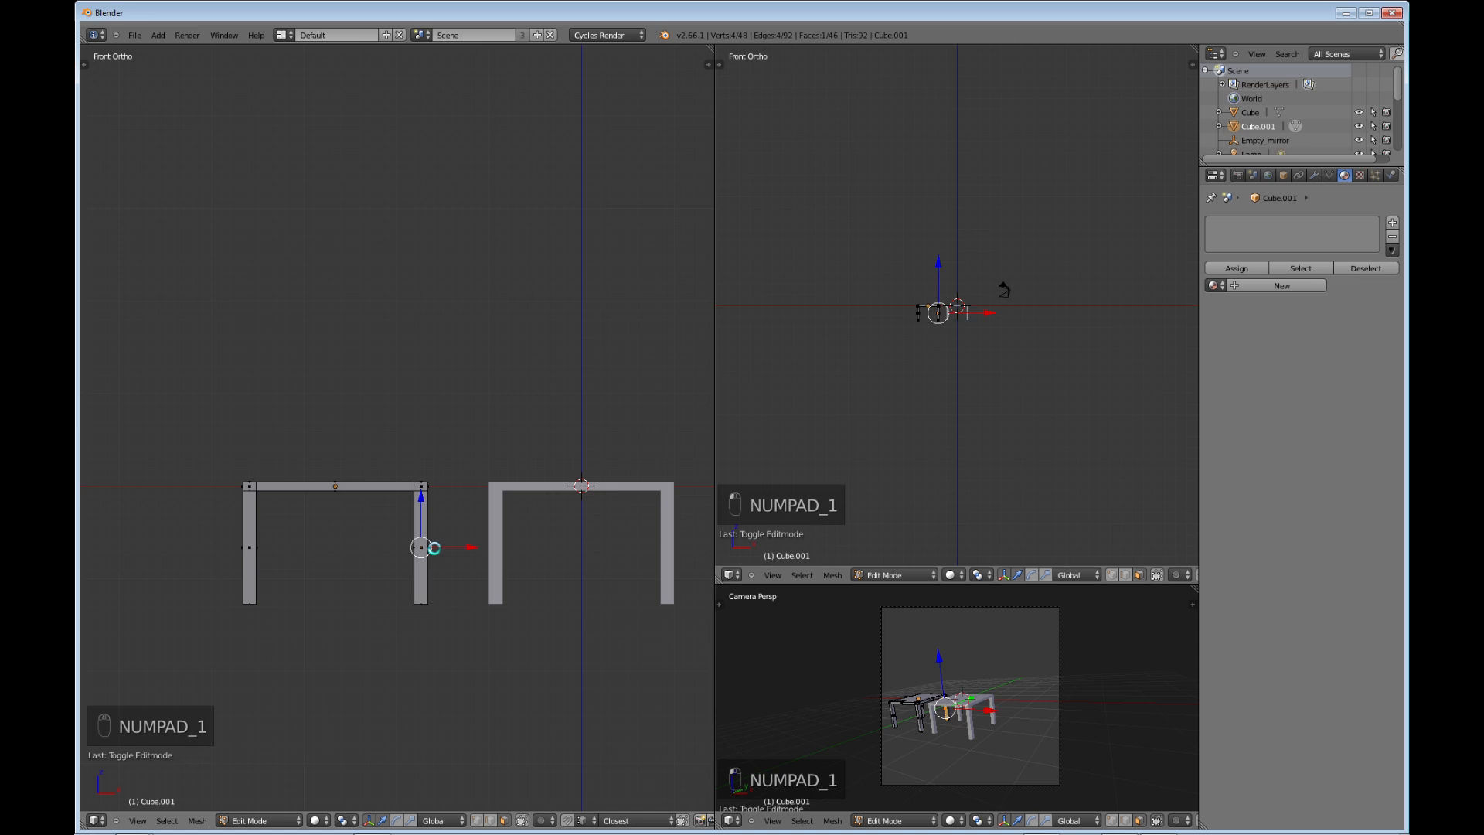
{"action": "right_click", "coordinate": [418, 605]}
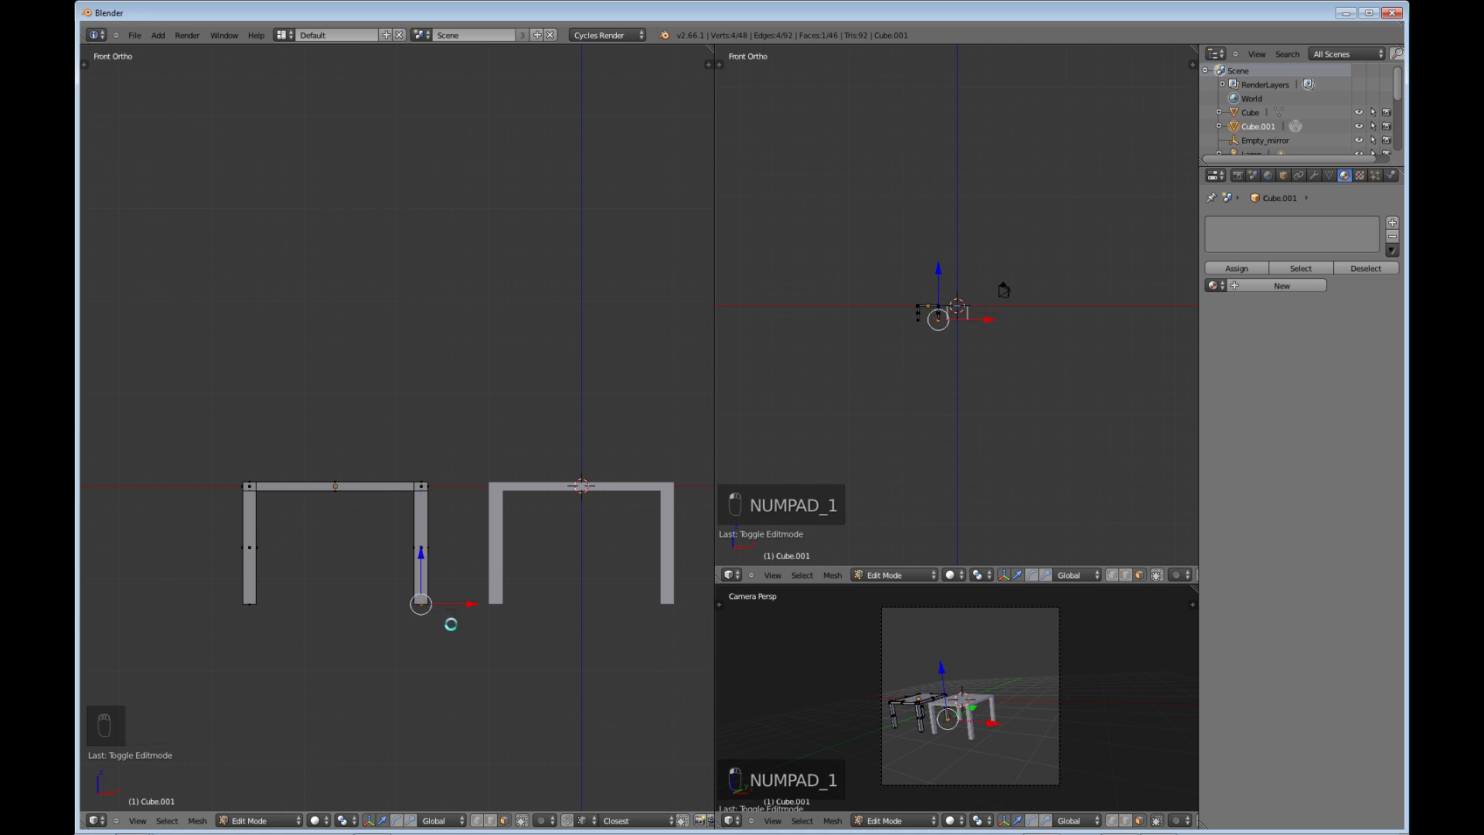
- Box-select the copy's positive-X end, including both legs, and move it about 1 unit along negative X to narrow the table
{"action": "key", "text": "b"}
{"action": "left_click_drag", "start_coordinate": [454, 635], "coordinate": [387, 461]}
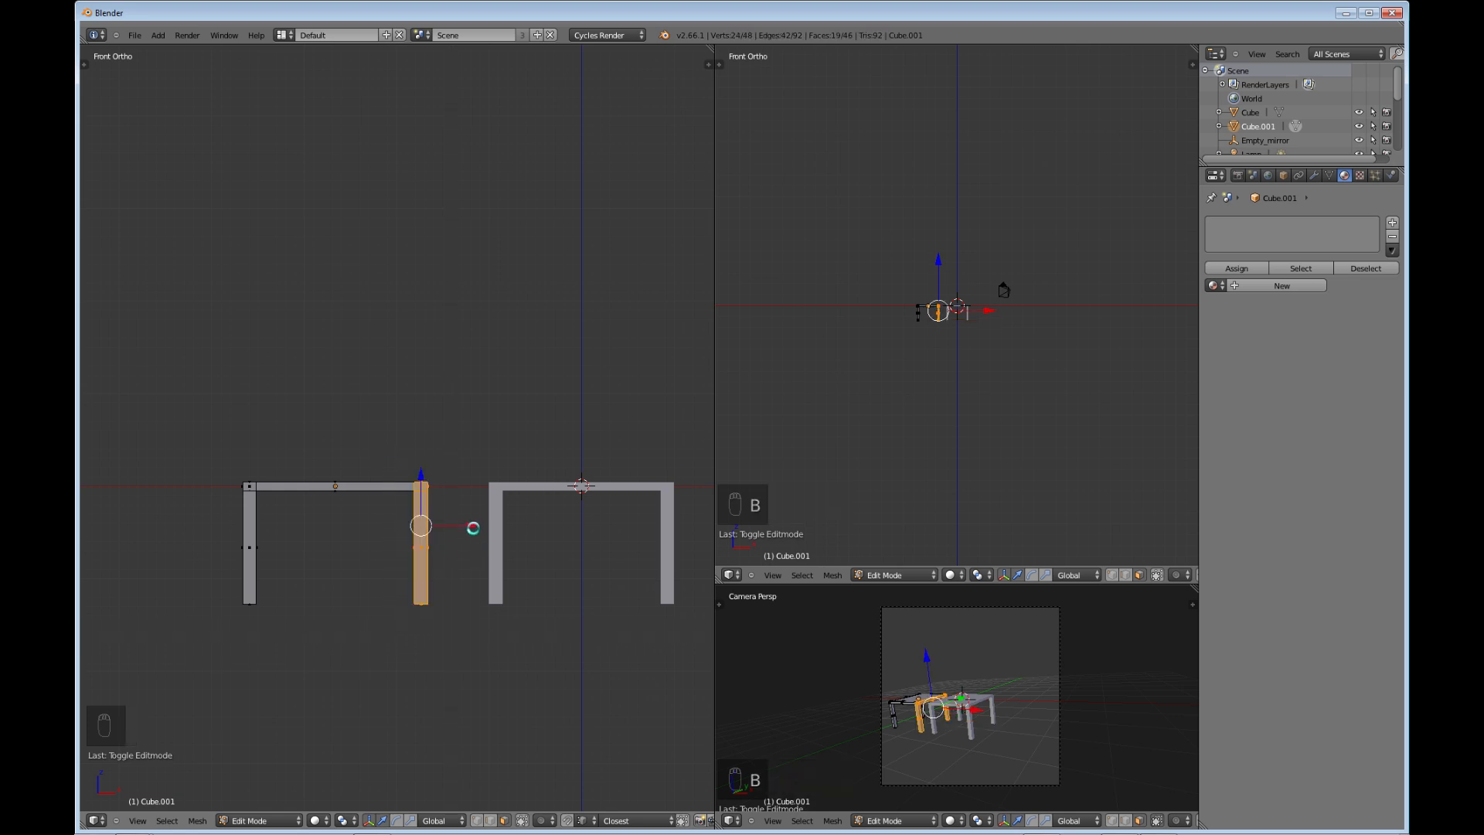
{"action": "left_click_drag", "start_coordinate": [473, 525], "coordinate": [376, 525]}
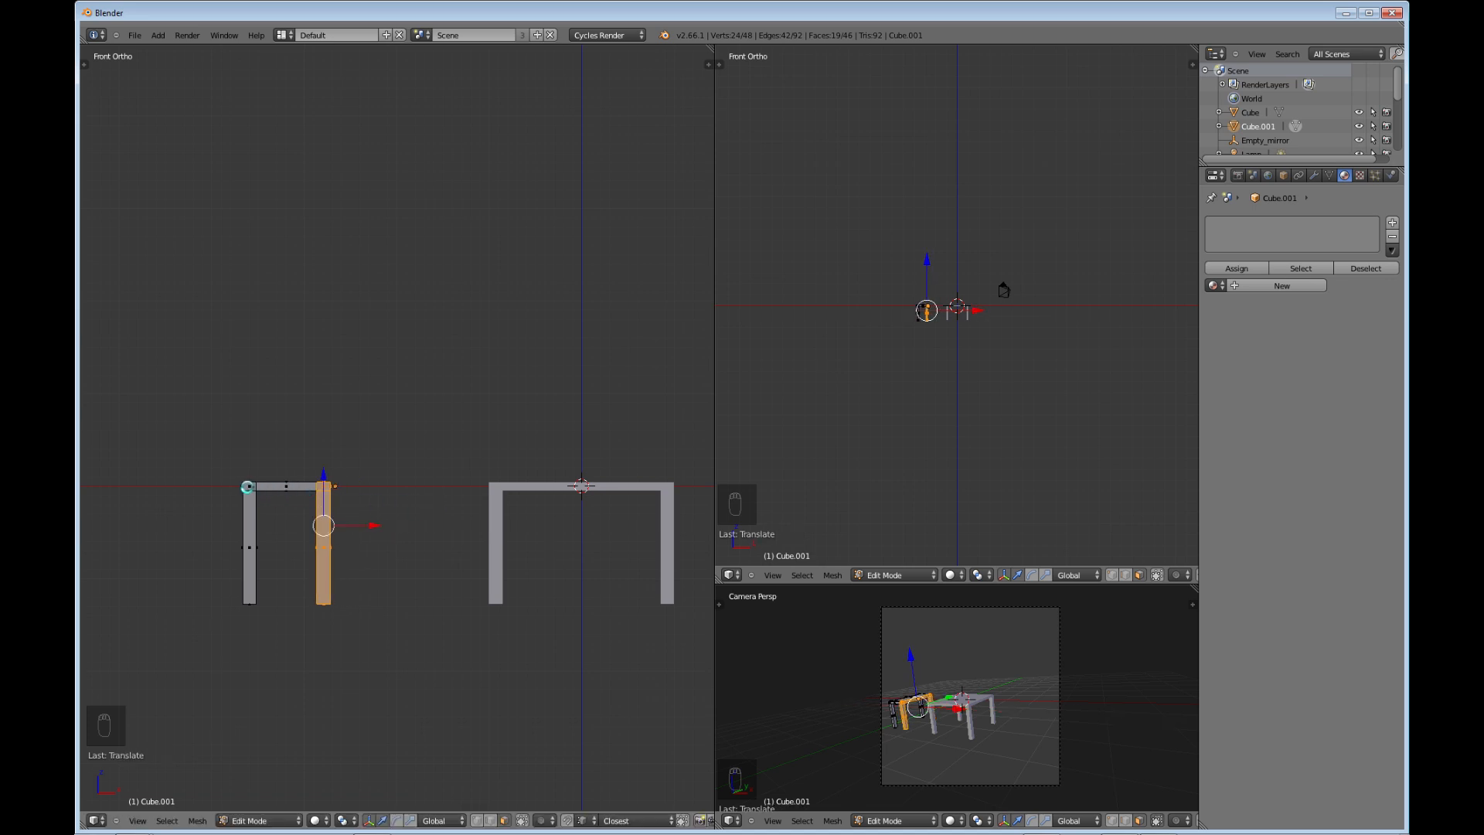
- Box-select the copy's whole tabletop and lower it about 0.58 units along Z to shorten the legs
{"action": "right_click", "coordinate": [249, 487]}
{"action": "key", "text": "b"}
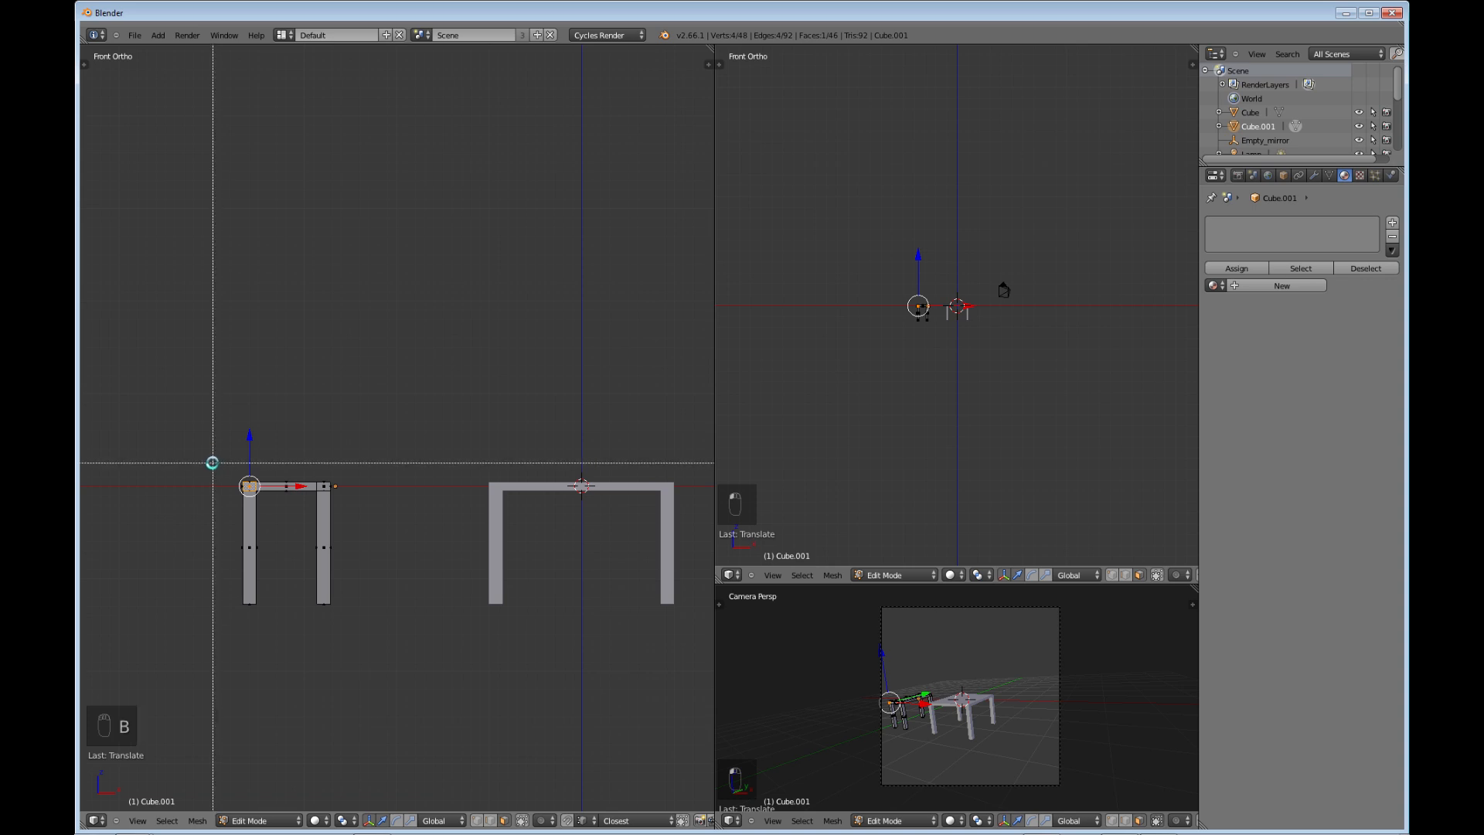
{"action": "left_click_drag", "start_coordinate": [212, 463], "coordinate": [349, 503]}
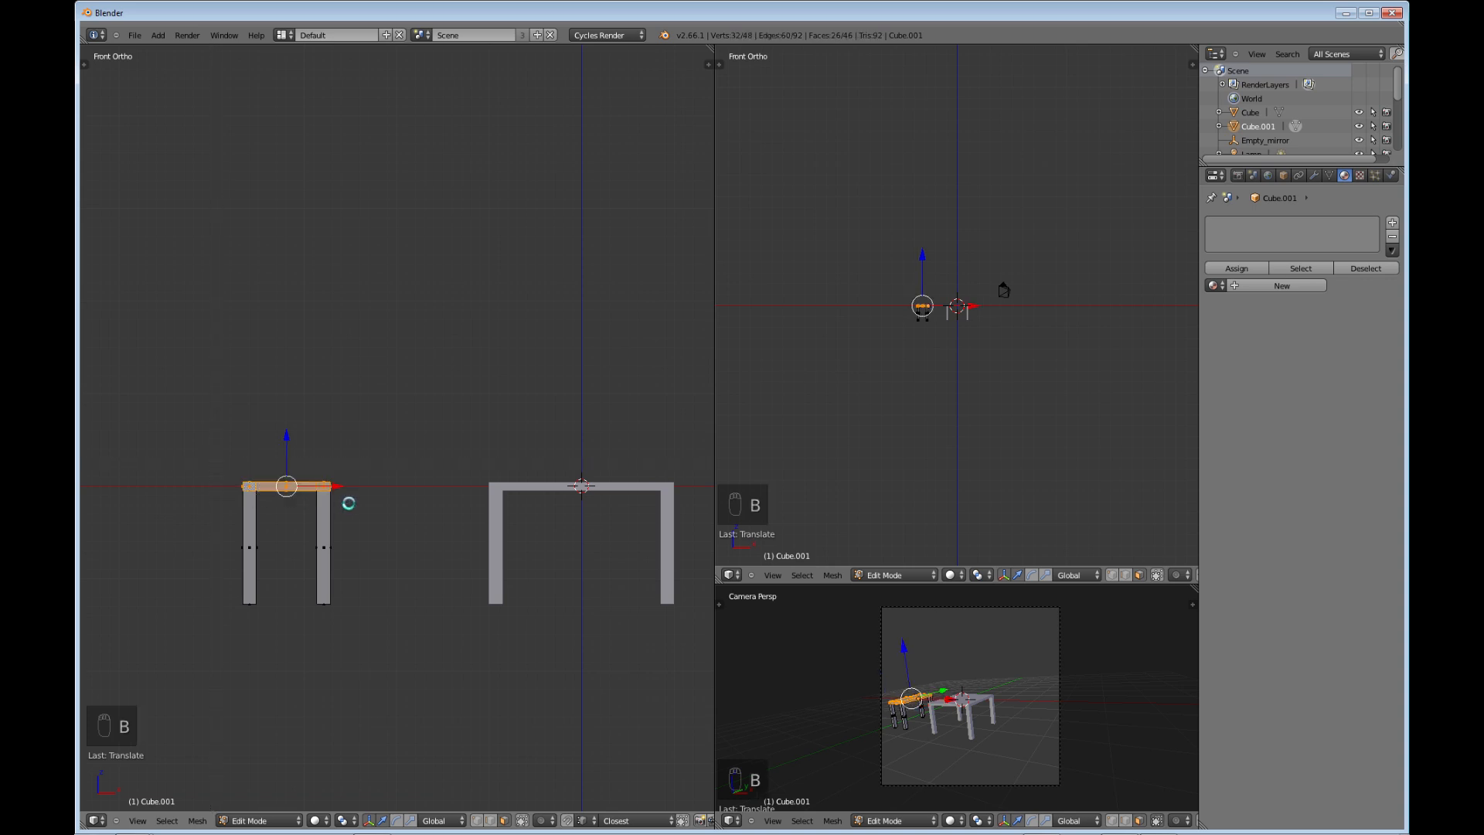
{"action": "key", "text": "g"}
{"action": "key", "text": "z"}
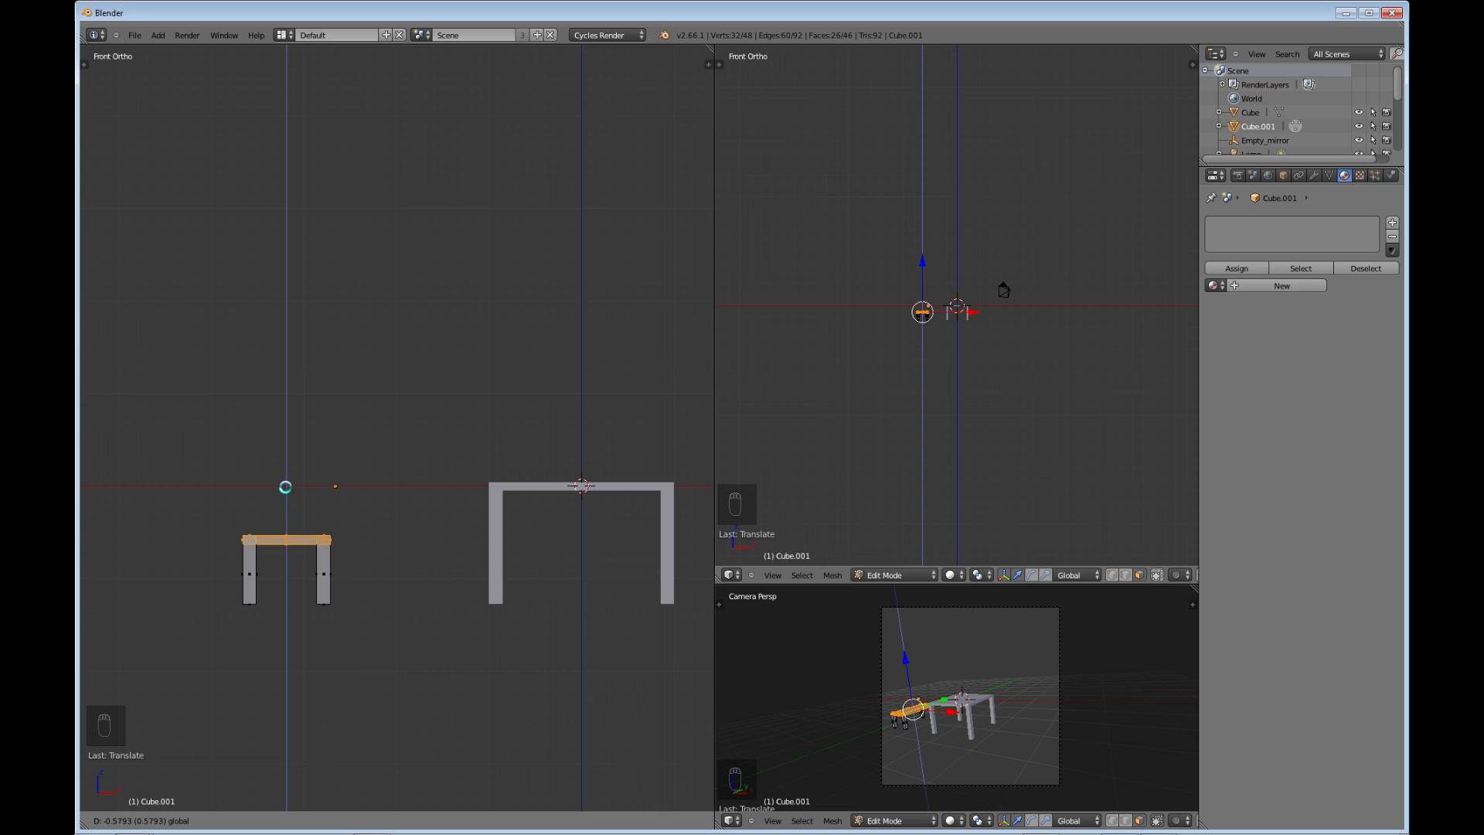
{"action": "left_click", "coordinate": [285, 487]}
{"action": "middle_click_drag", "start_coordinate": [327, 550], "coordinate": [271, 614]}
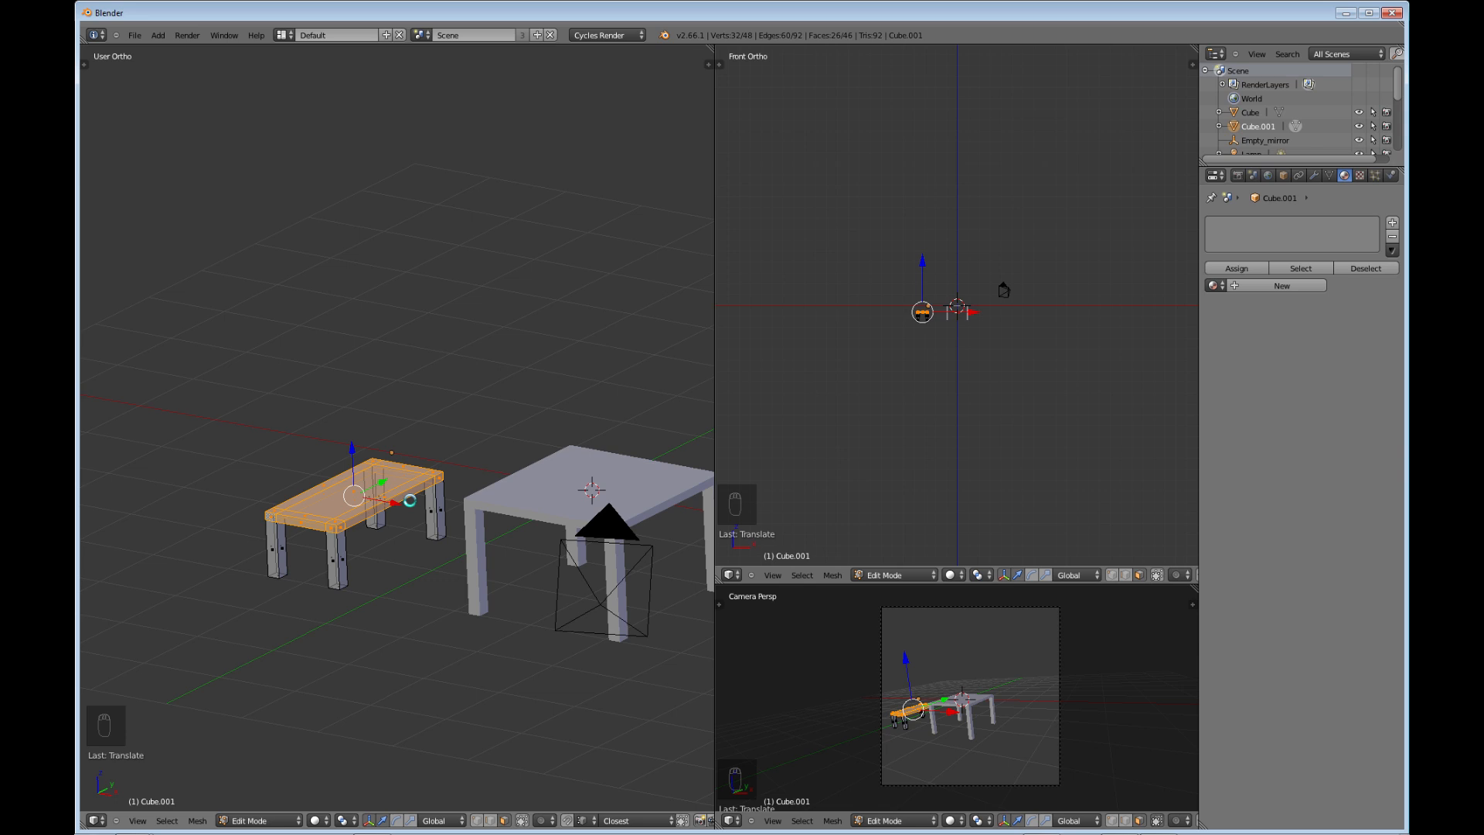
- Box-select the copy's positive-Y end in top view, including both legs, and move it along negative Y until the seat is roughly square
{"action": "key", "text": "KP_7"}
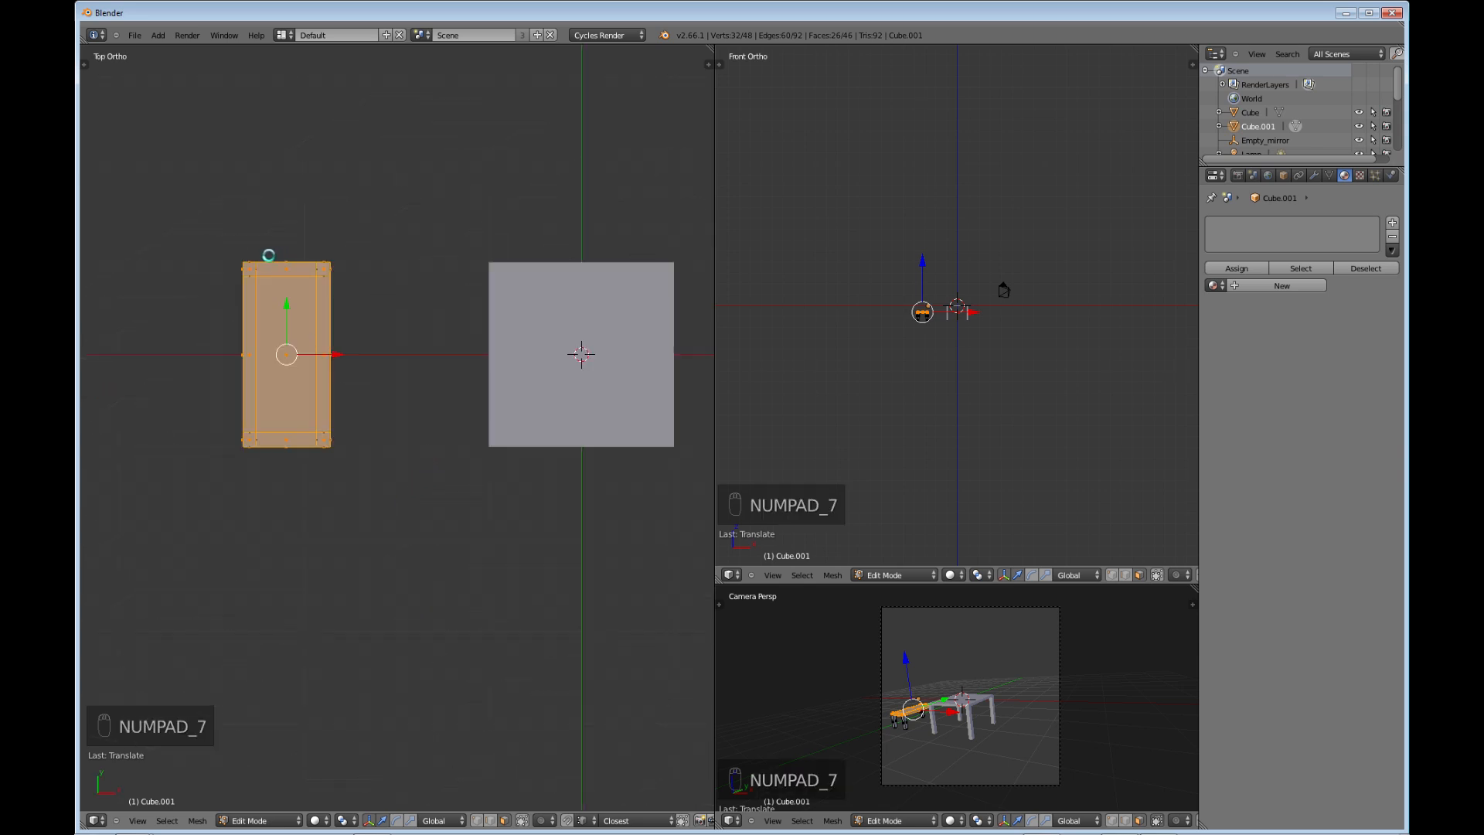
{"action": "key", "text": "a"}
{"action": "key", "text": "b"}
{"action": "left_click_drag", "start_coordinate": [230, 242], "coordinate": [379, 306]}
{"action": "middle_click_drag", "start_coordinate": [371, 337], "coordinate": [339, 338]}
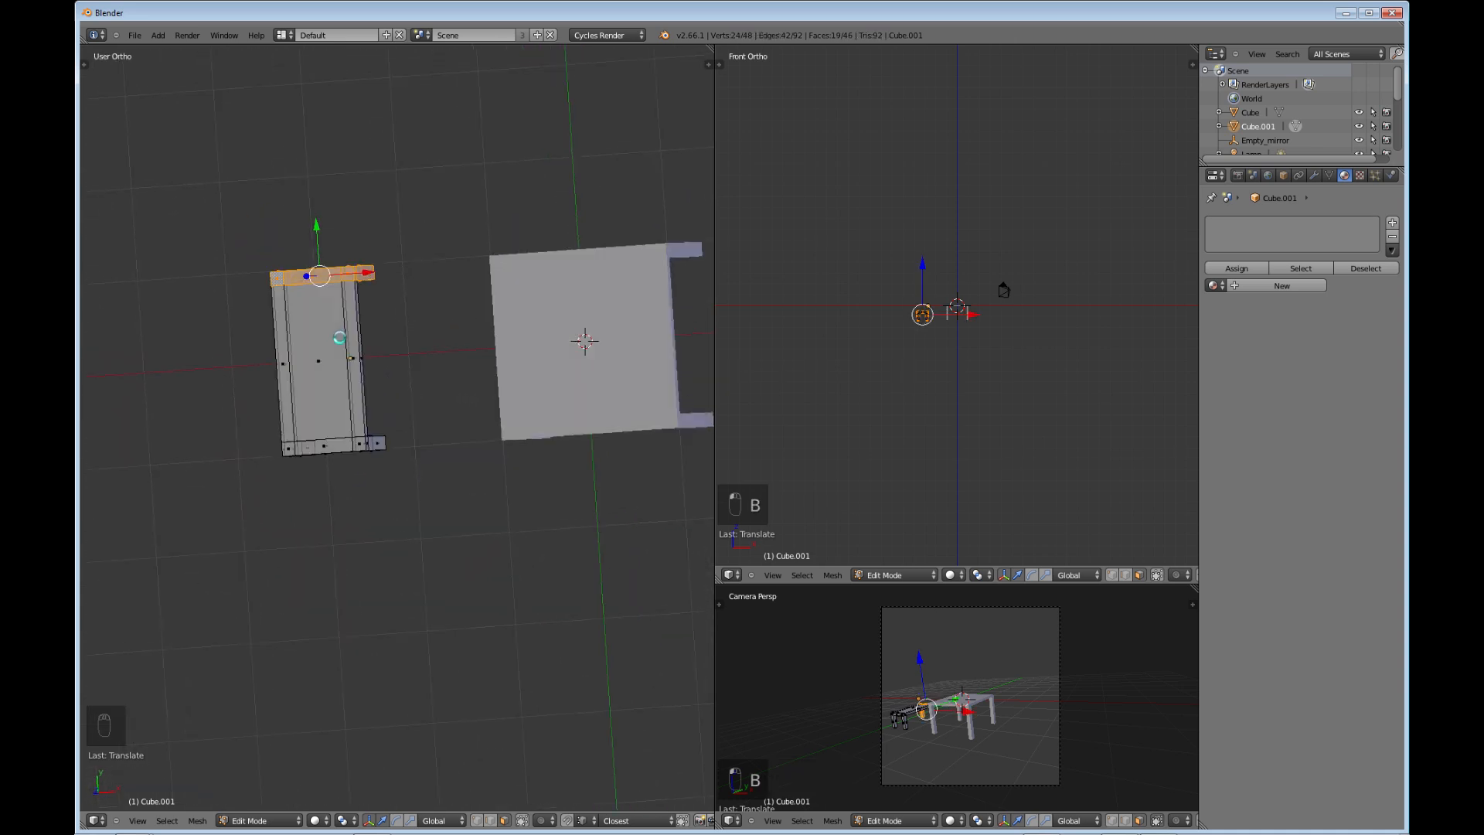
{"action": "key", "text": "KP_7"}
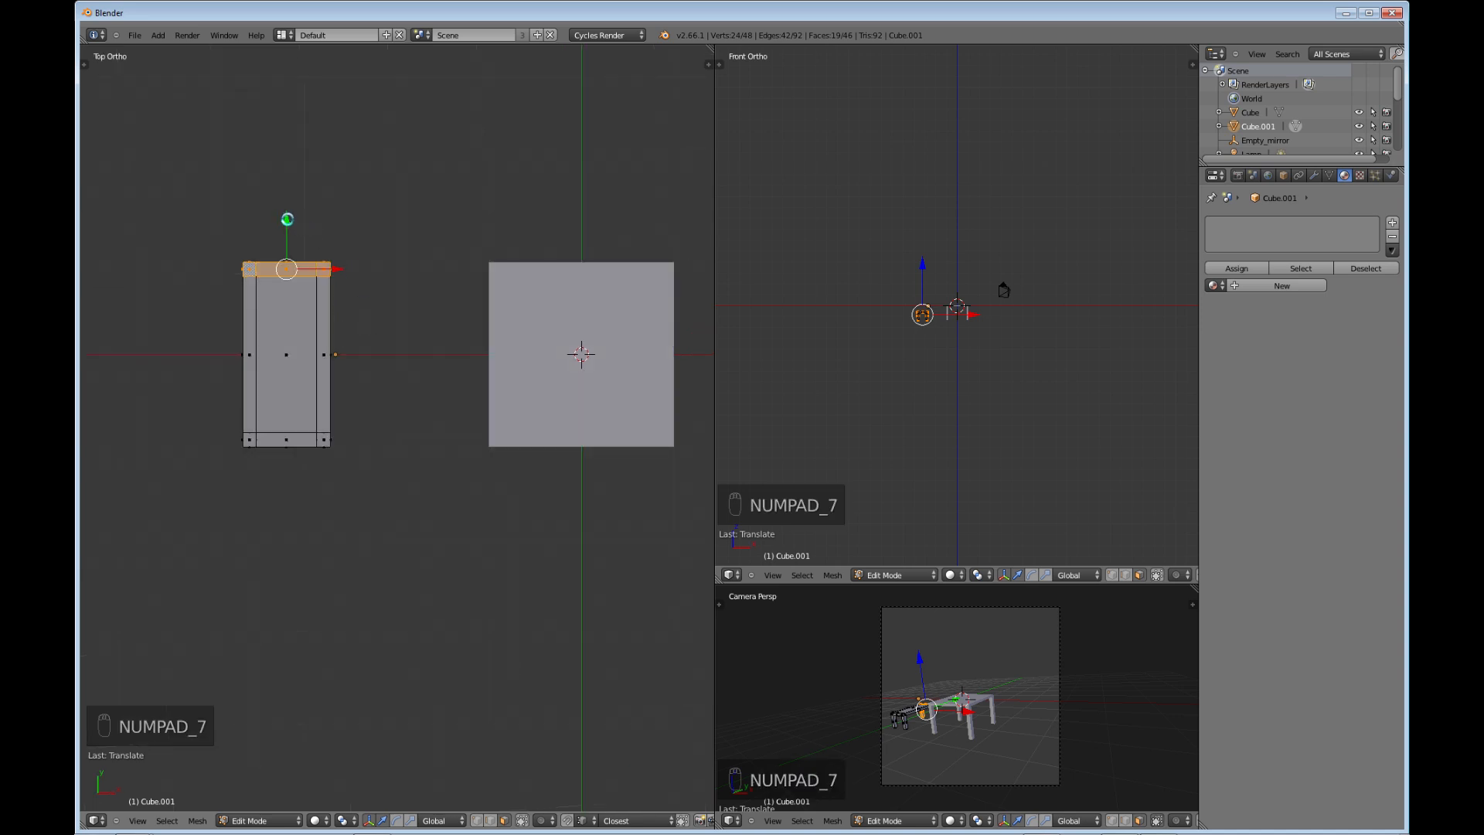
{"action": "left_click_drag", "start_coordinate": [287, 219], "coordinate": [291, 332]}
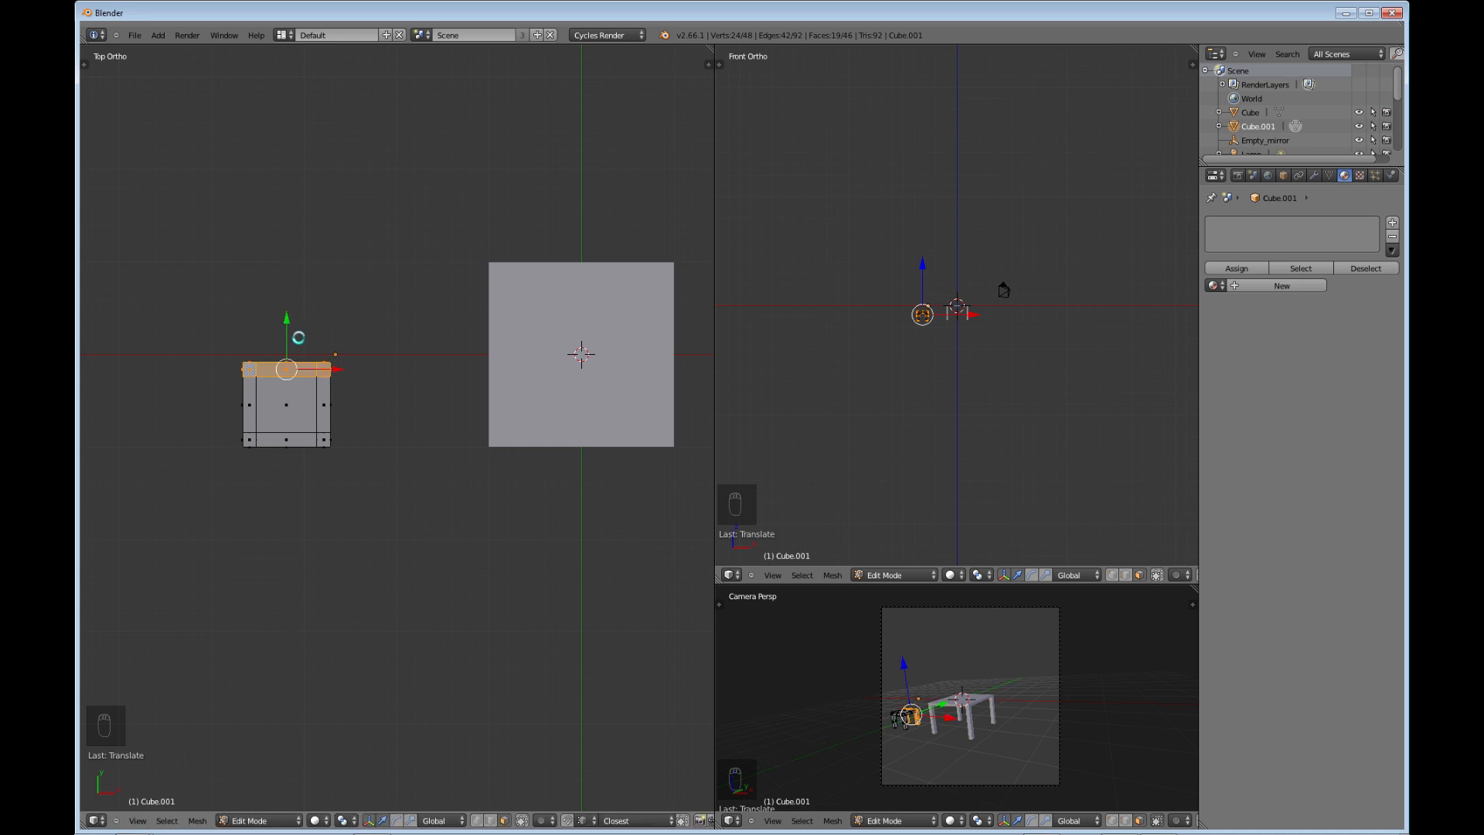
- Try selecting the seat's two negative-X corner faces and its centre face while see-through selection is active
{"action": "middle_click_drag", "start_coordinate": [291, 332], "coordinate": [411, 567]}
{"action": "scroll", "coordinate": [343, 559], "scroll_direction": "up", "scroll_amount": 2}
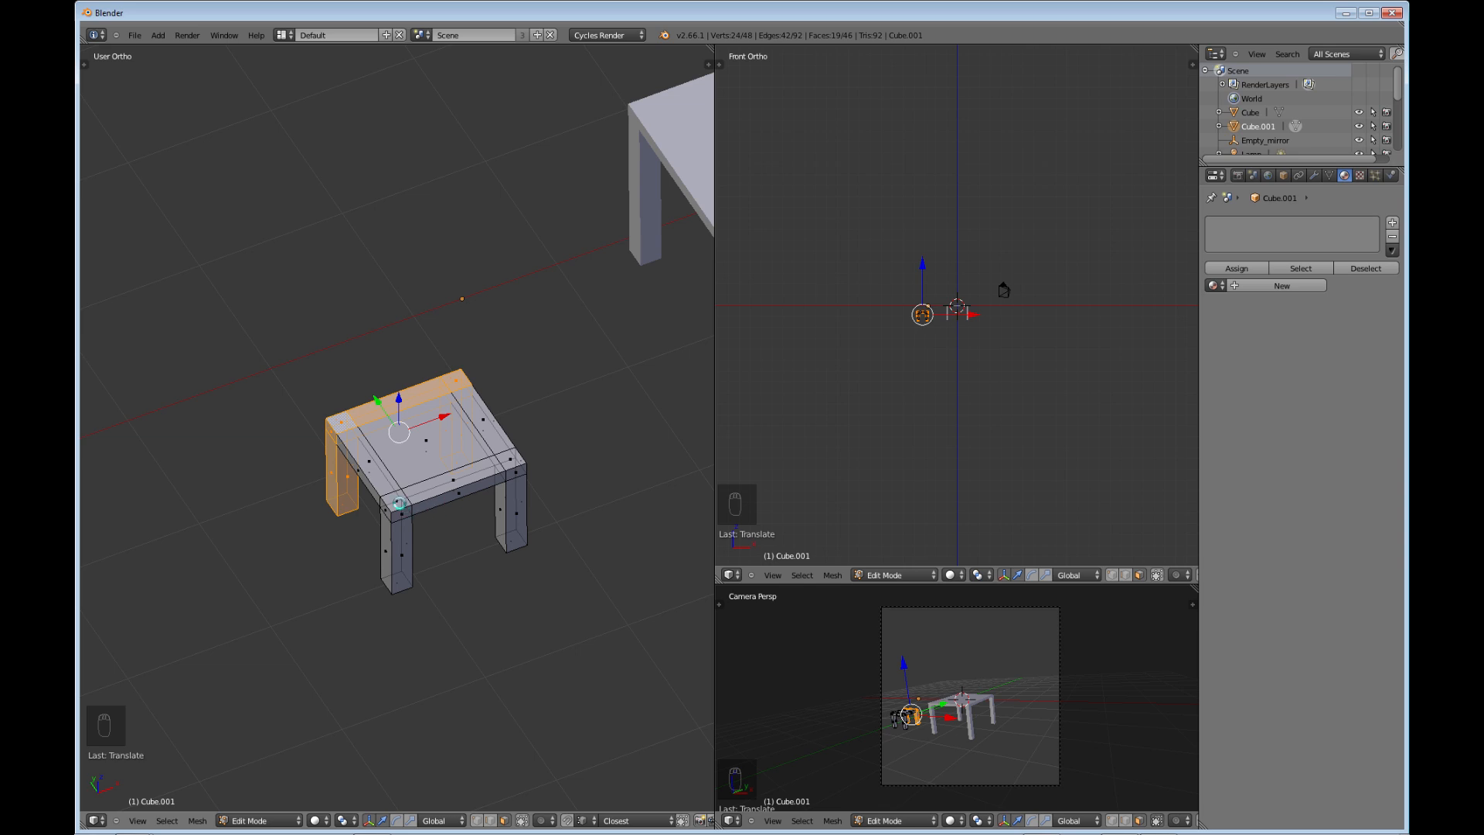
{"action": "right_click", "coordinate": [395, 501]}
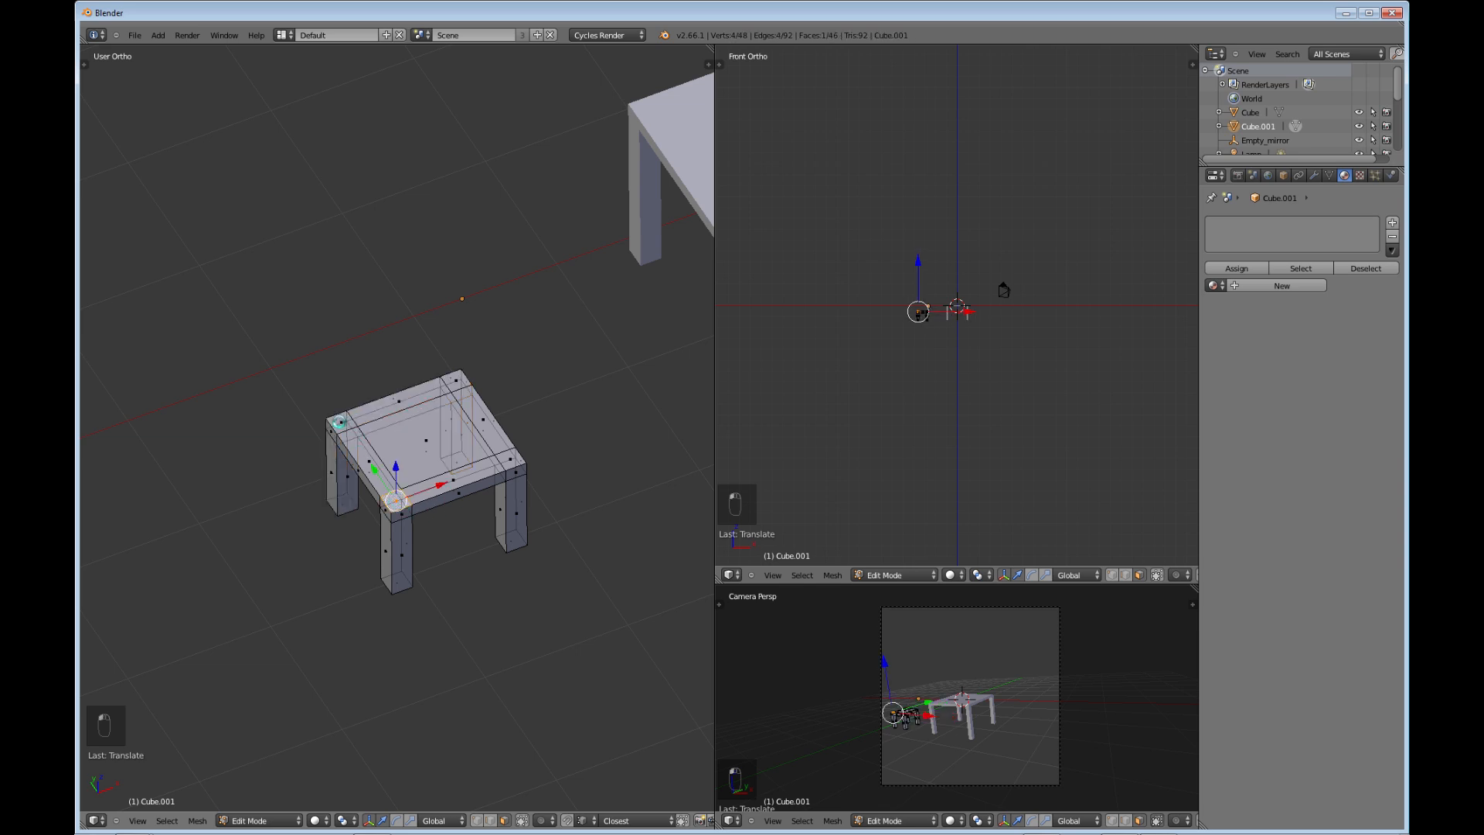
{"action": "right_click", "coordinate": [342, 425], "text": "shift"}
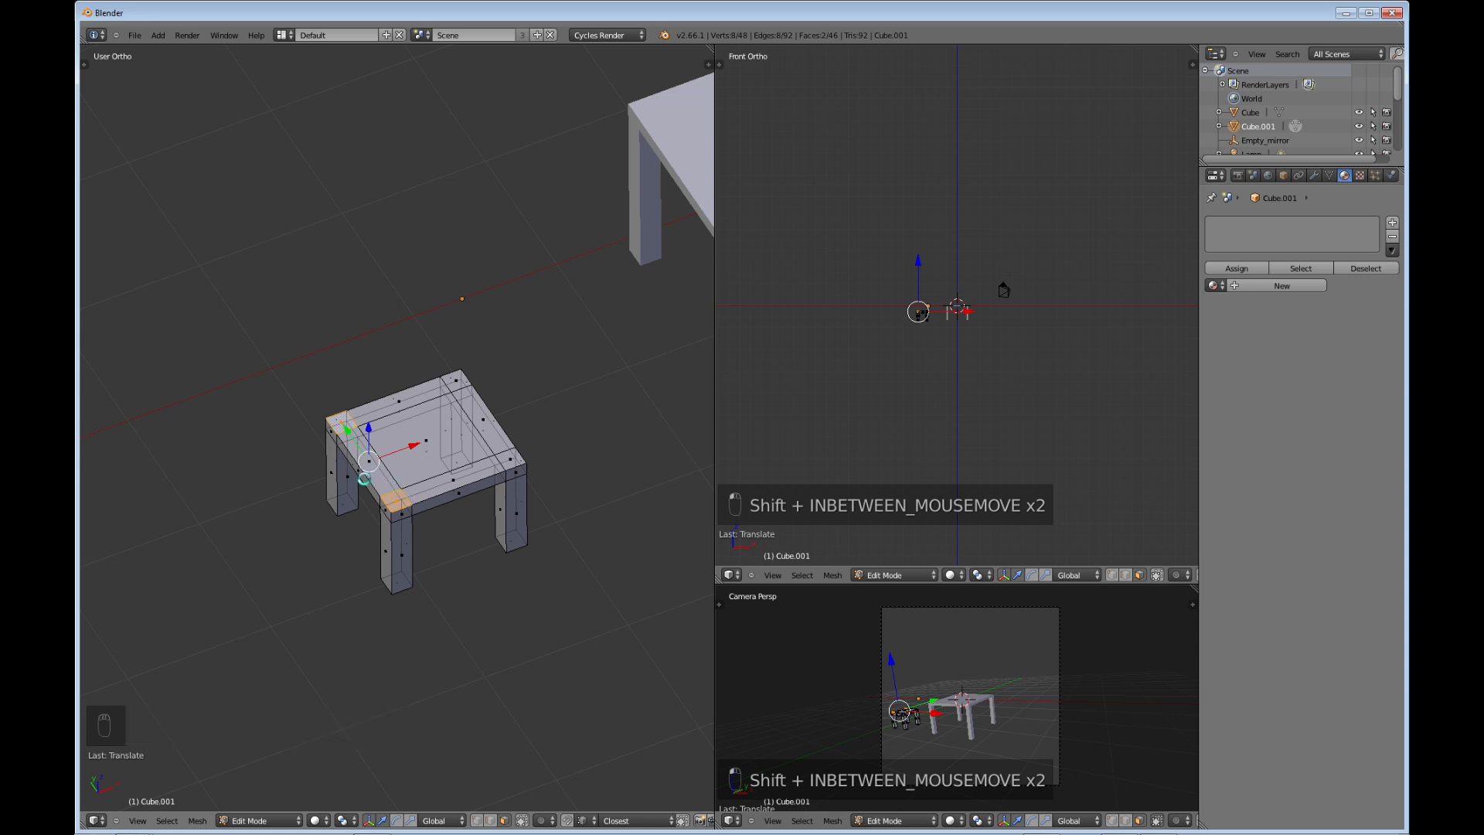
{"action": "right_click", "coordinate": [436, 454]}
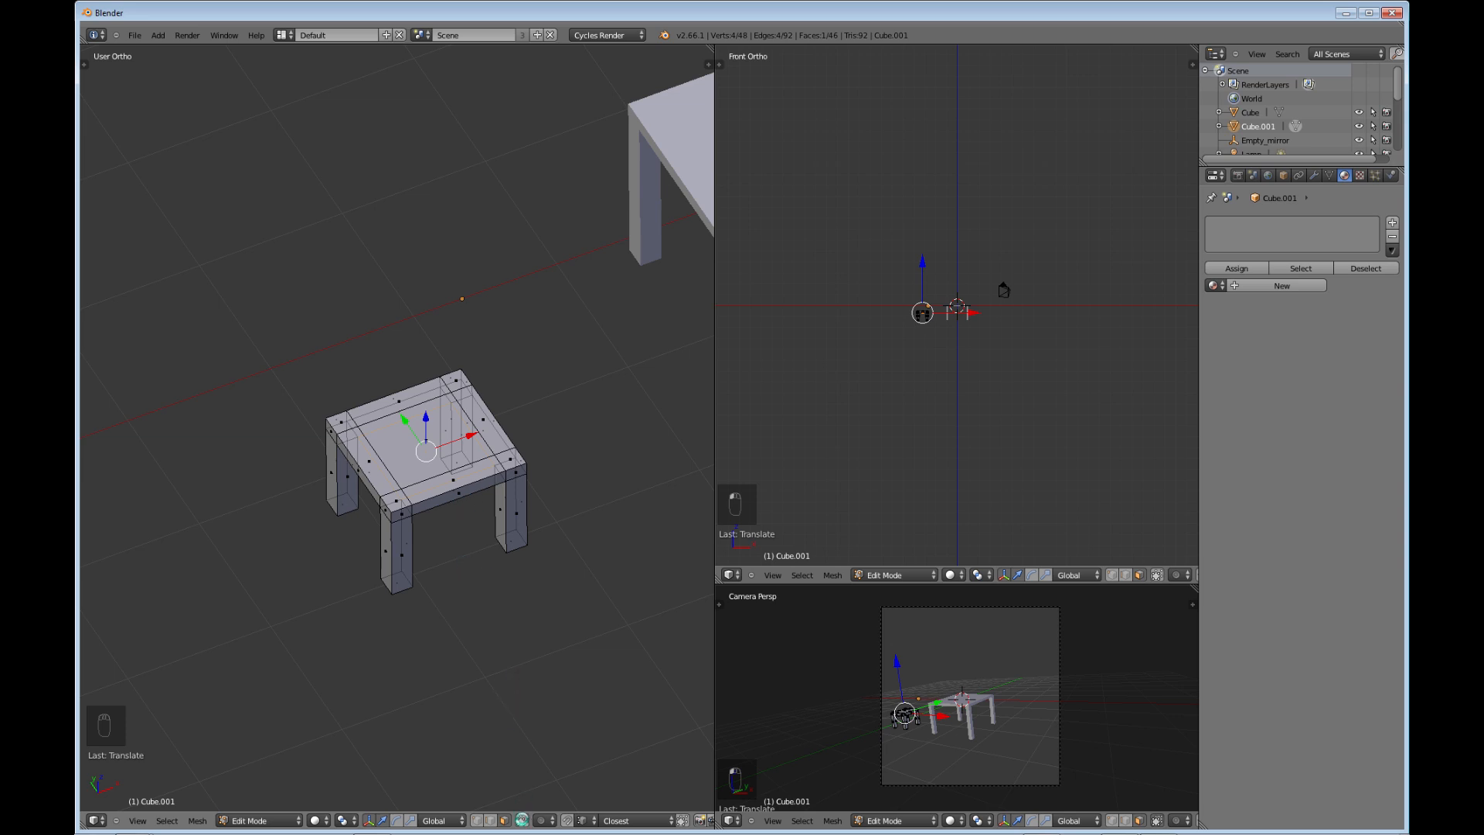
- Limit selection to visible geometry and extrude the seat's two negative-X corner faces upward into tall backrest posts
{"action": "left_click", "coordinate": [520, 820]}
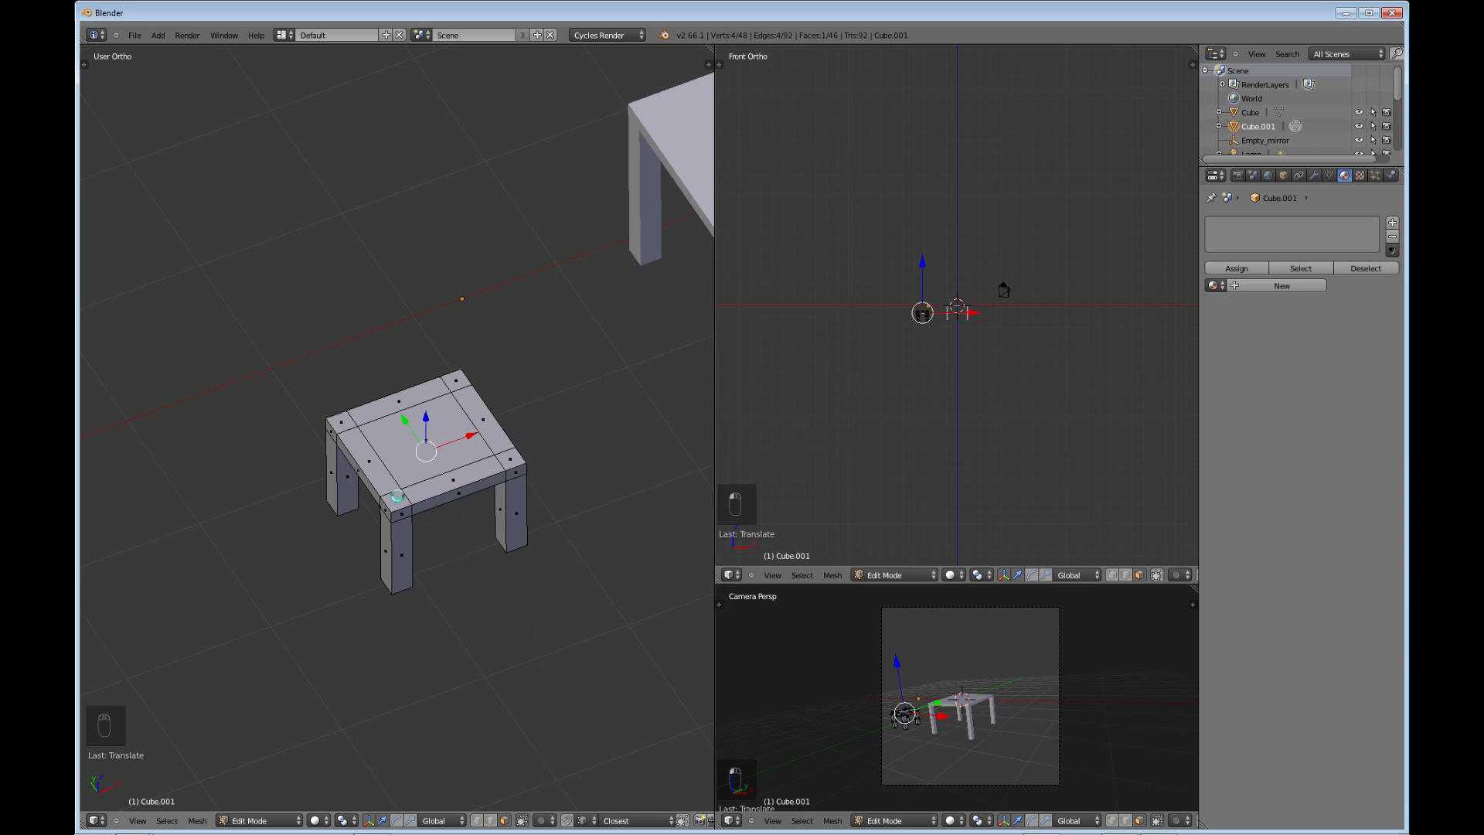
{"action": "right_click", "coordinate": [396, 498]}
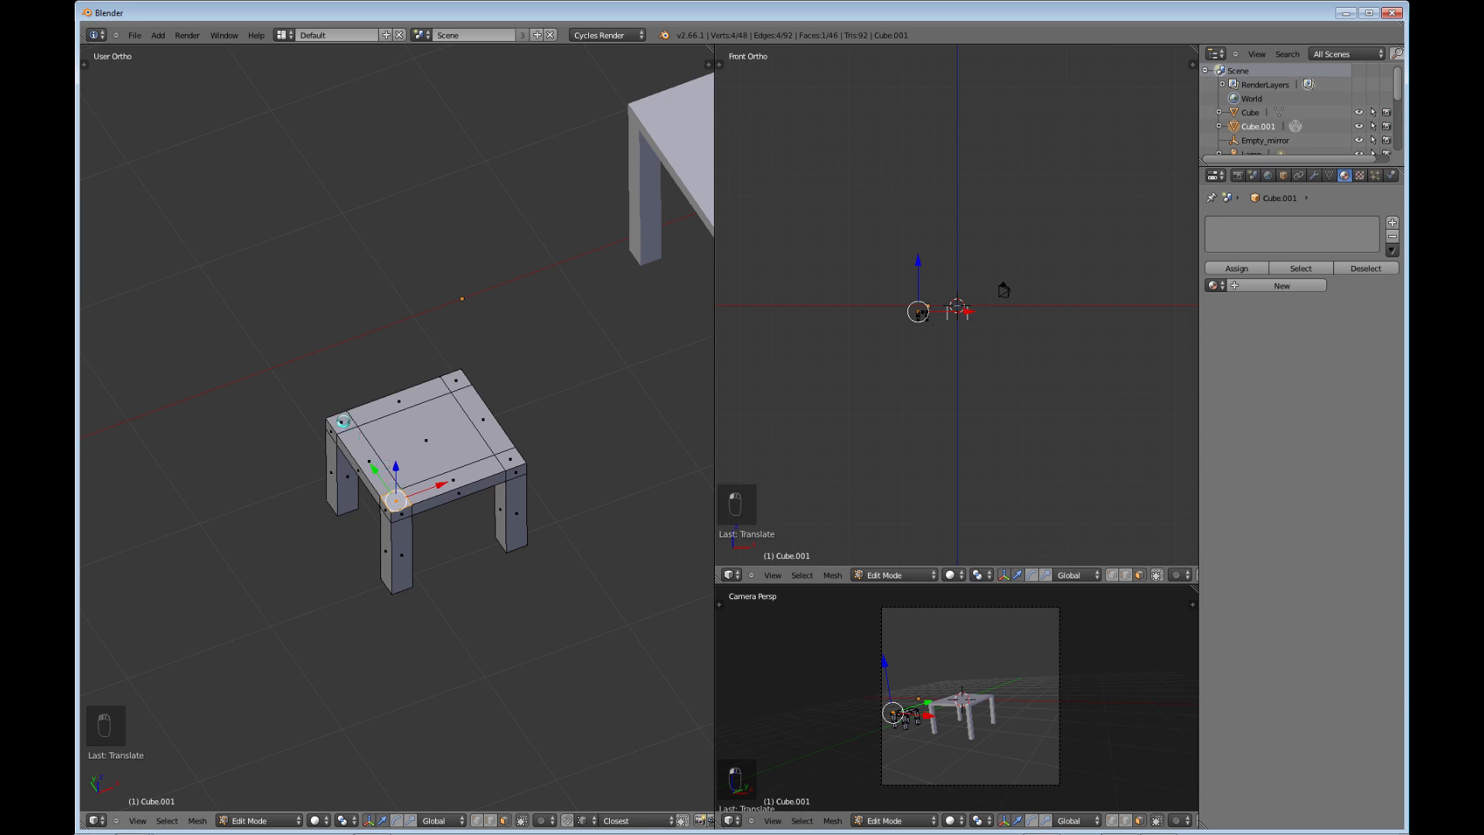
{"action": "right_click", "coordinate": [341, 421], "text": "shift"}
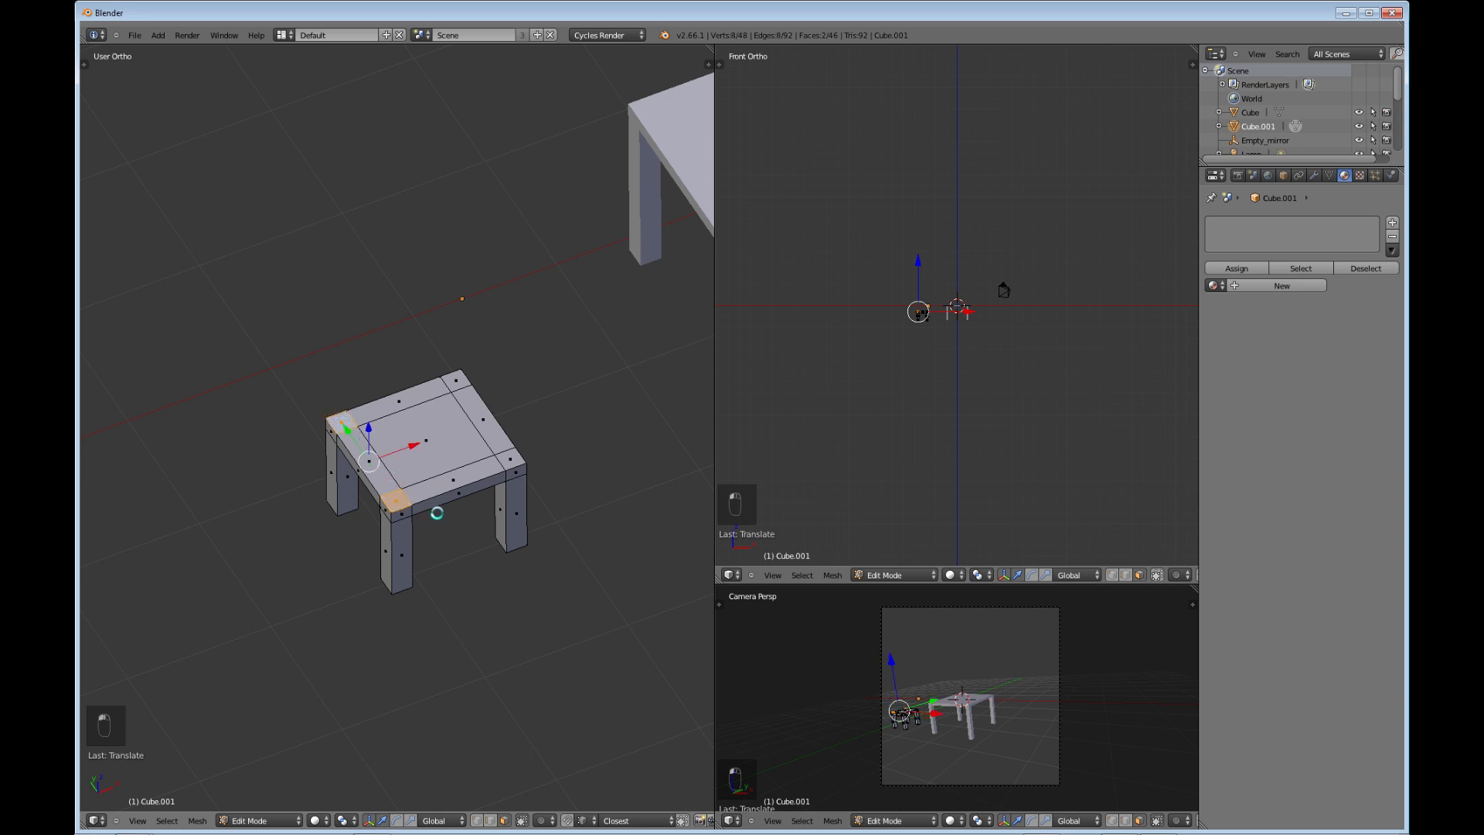
{"action": "middle_click_drag", "start_coordinate": [431, 513], "coordinate": [463, 453]}
{"action": "key", "text": "e"}
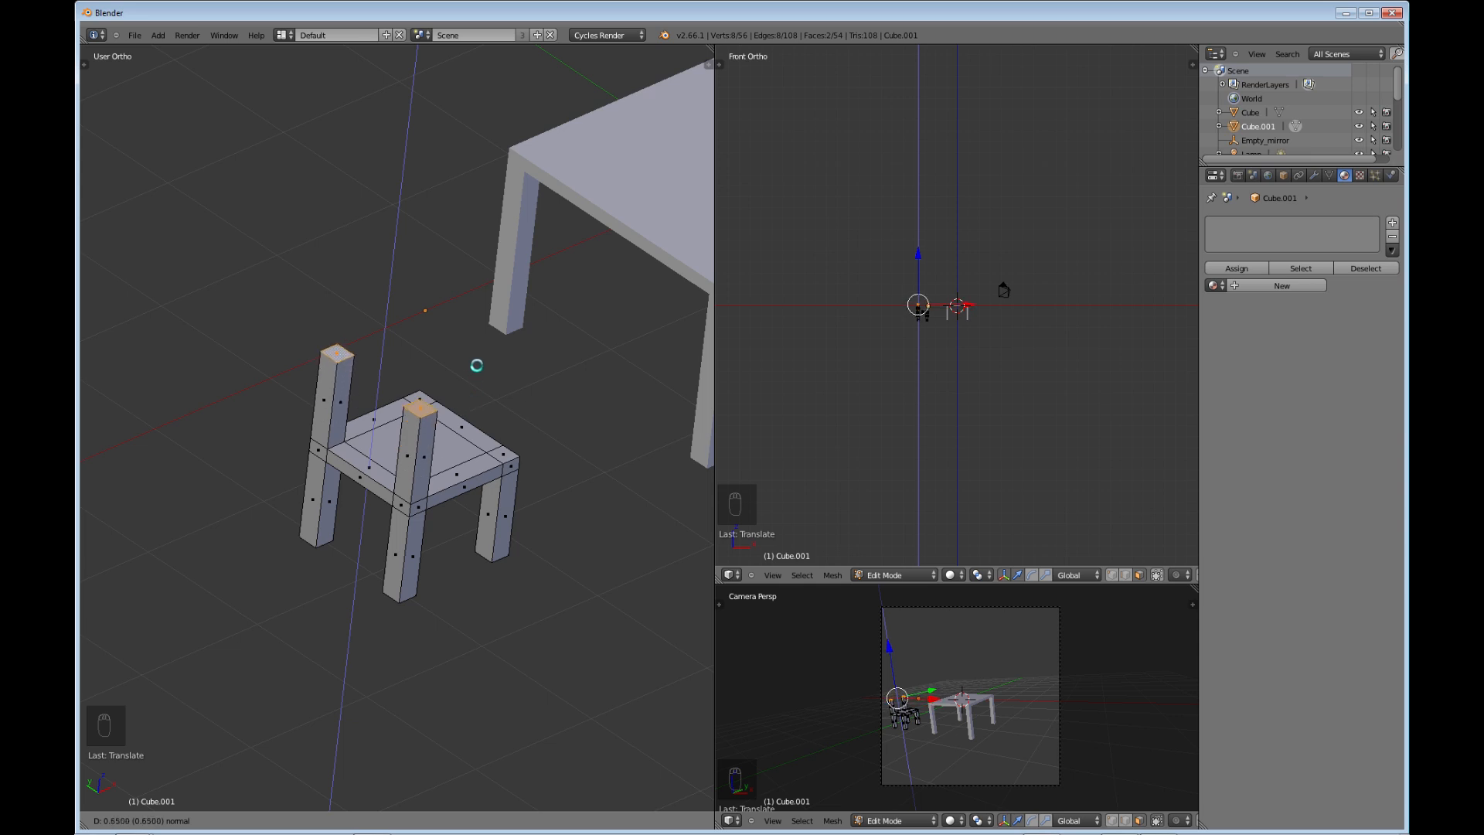
{"action": "left_click", "coordinate": [479, 325]}
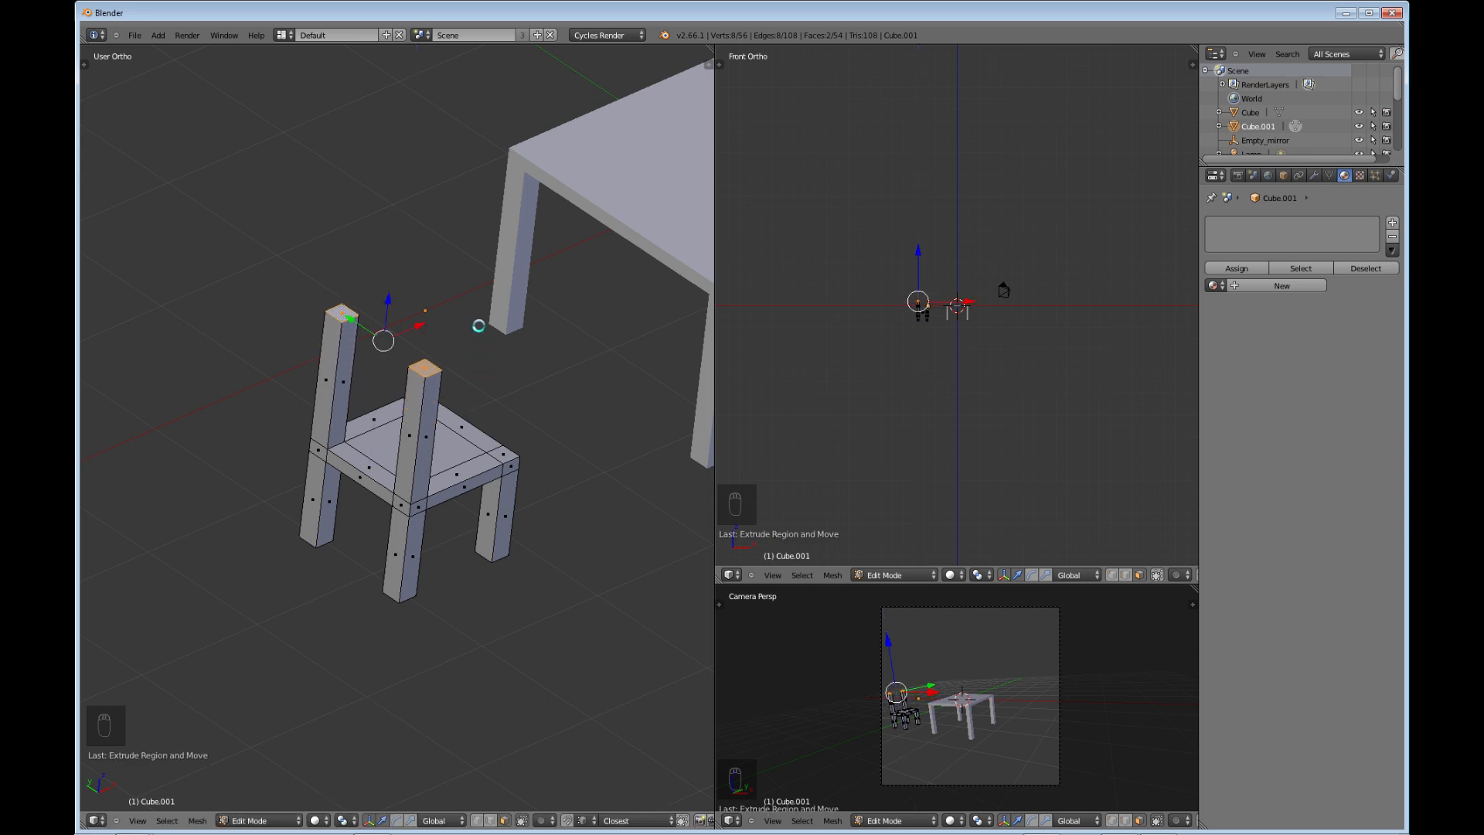
- Try adding a single loop cut to each backrest post, sliding each cut upward above the post's middle
{"action": "middle_click_drag", "start_coordinate": [480, 321], "coordinate": [388, 530]}
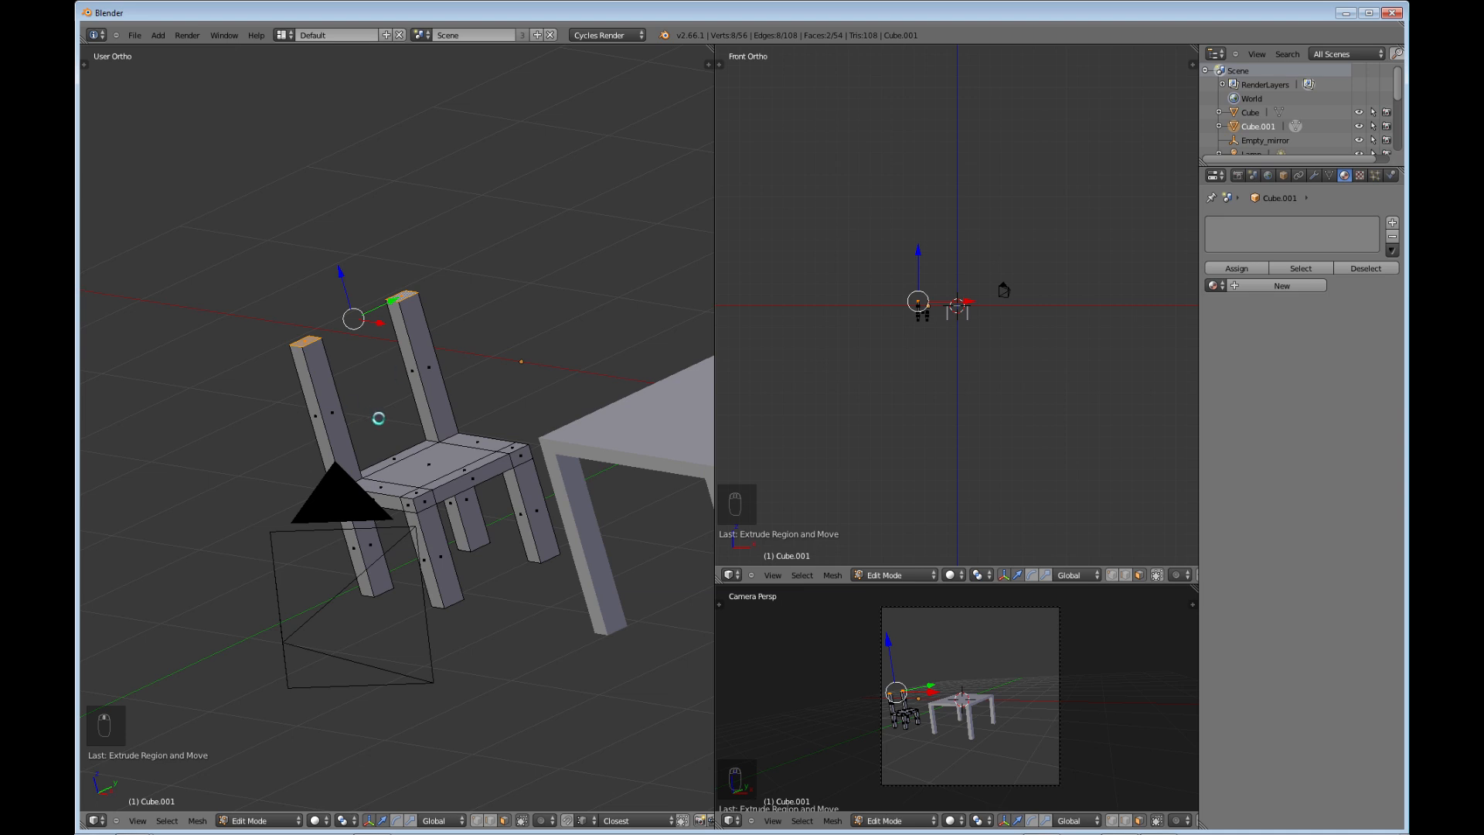
{"action": "middle_click_drag", "start_coordinate": [408, 431], "coordinate": [457, 424]}
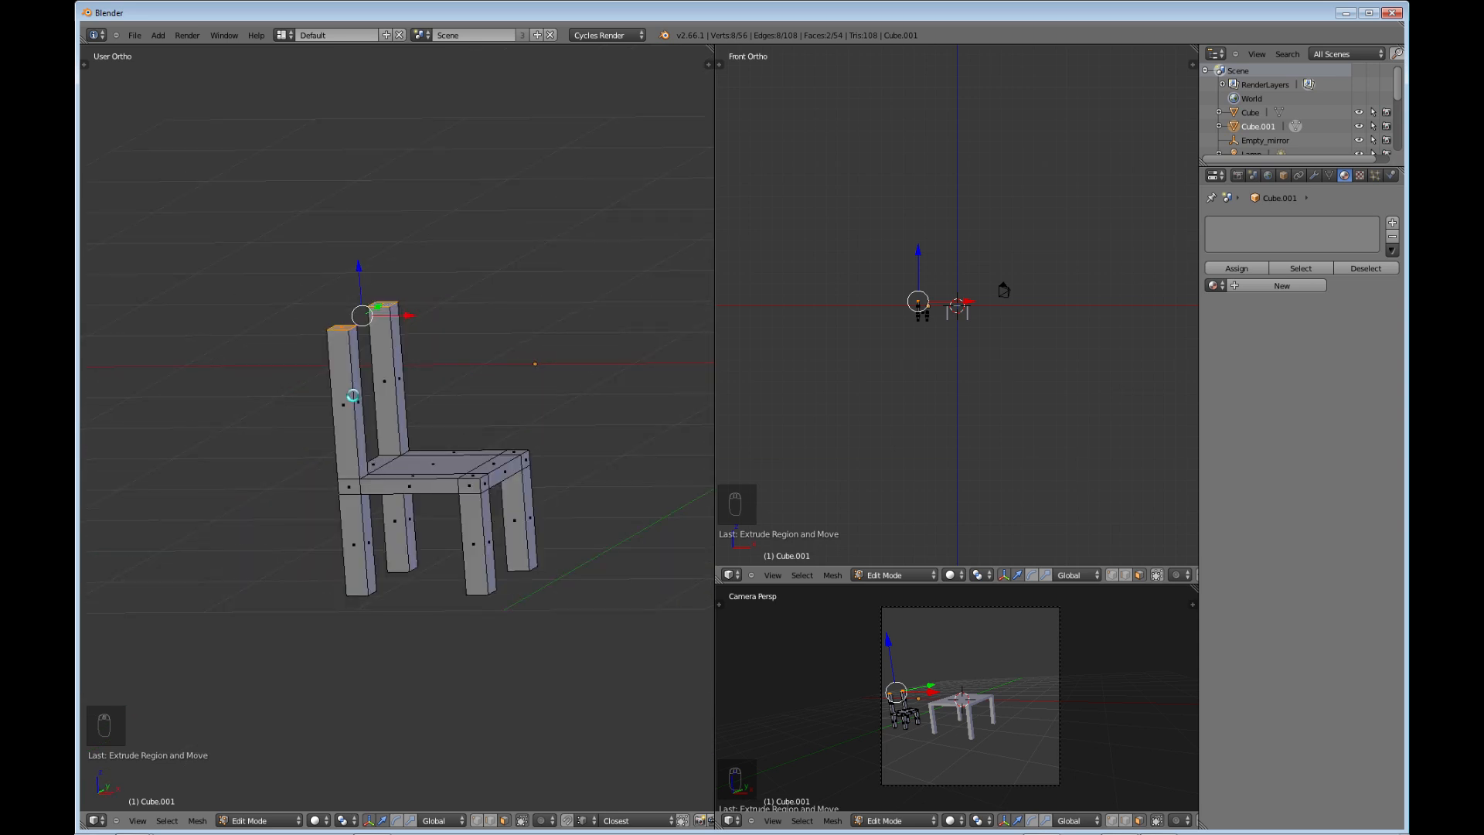
{"action": "key", "text": "ctrl+r"}
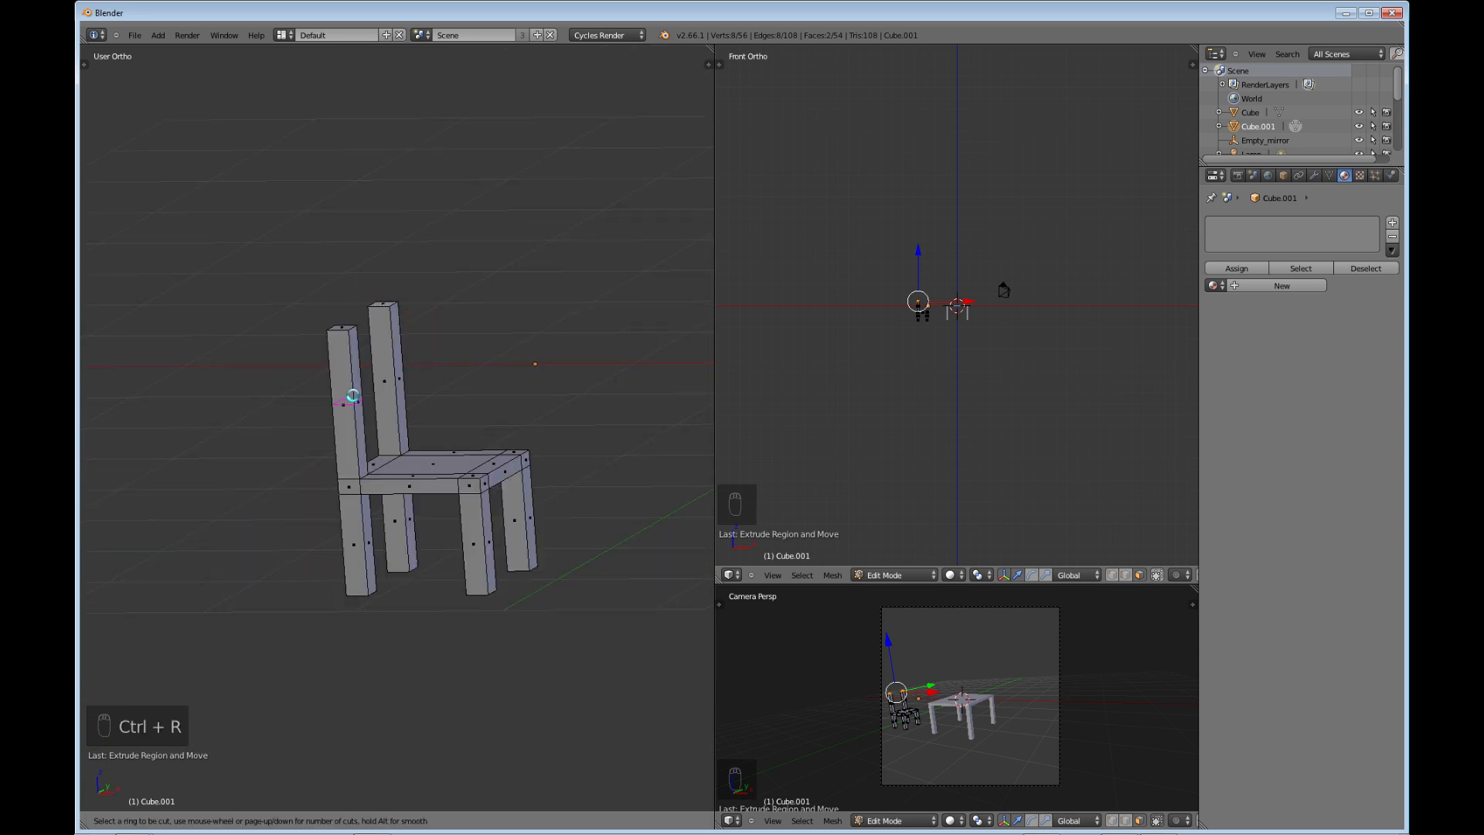
{"action": "left_click", "coordinate": [352, 395]}
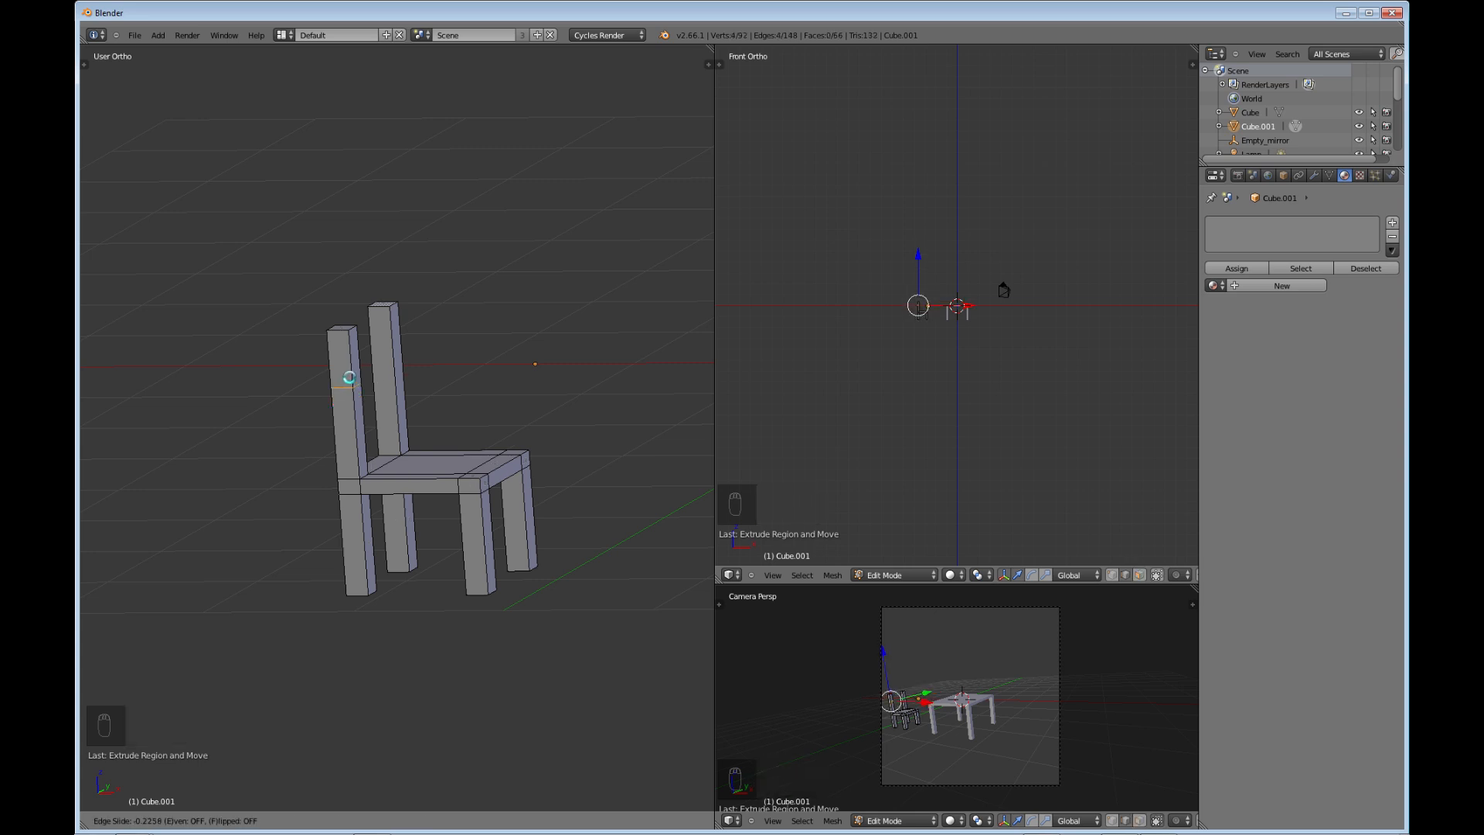
{"action": "left_click", "coordinate": [347, 372]}
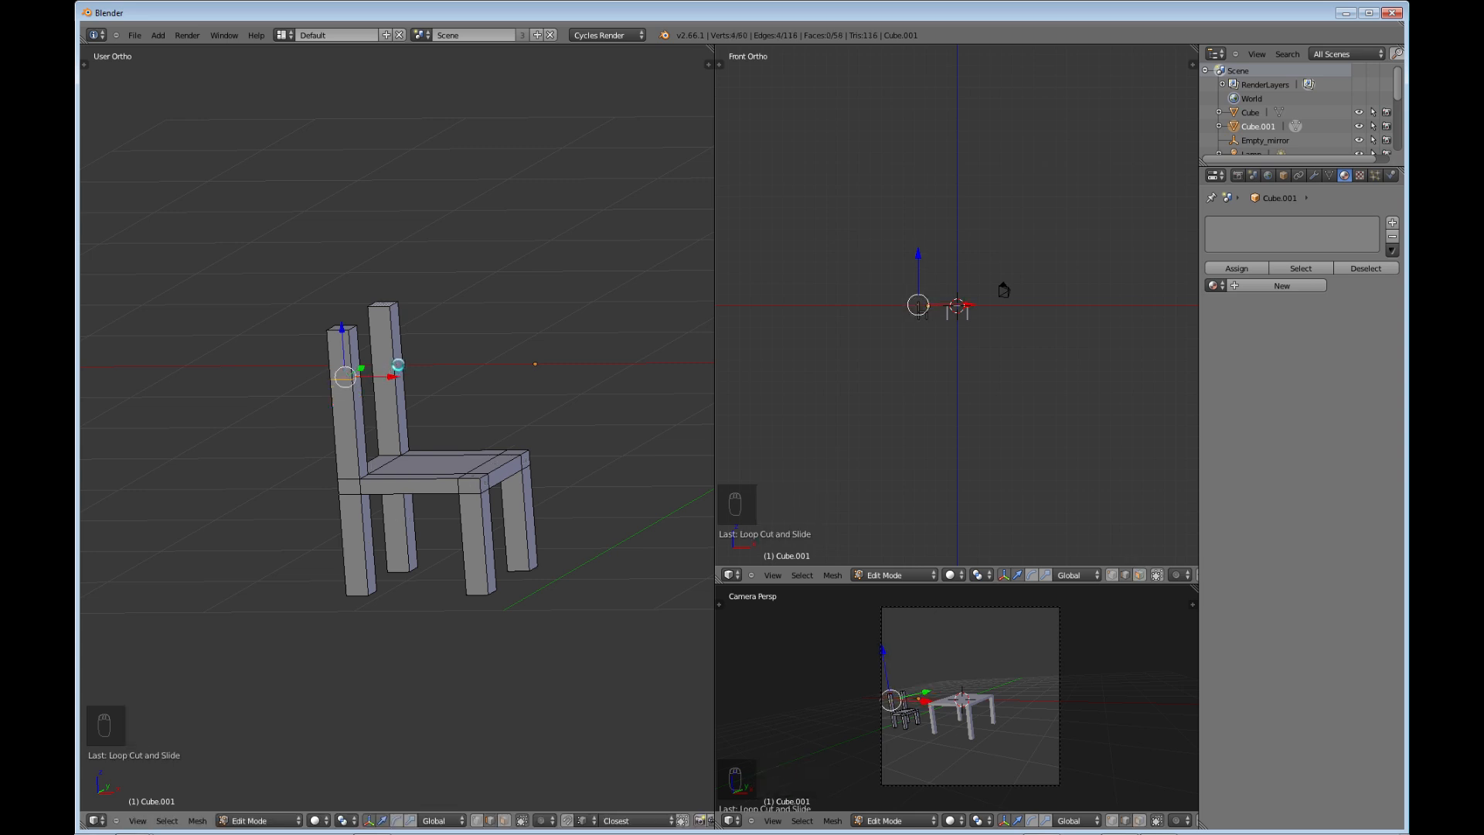
{"action": "key", "text": "ctrl+r"}
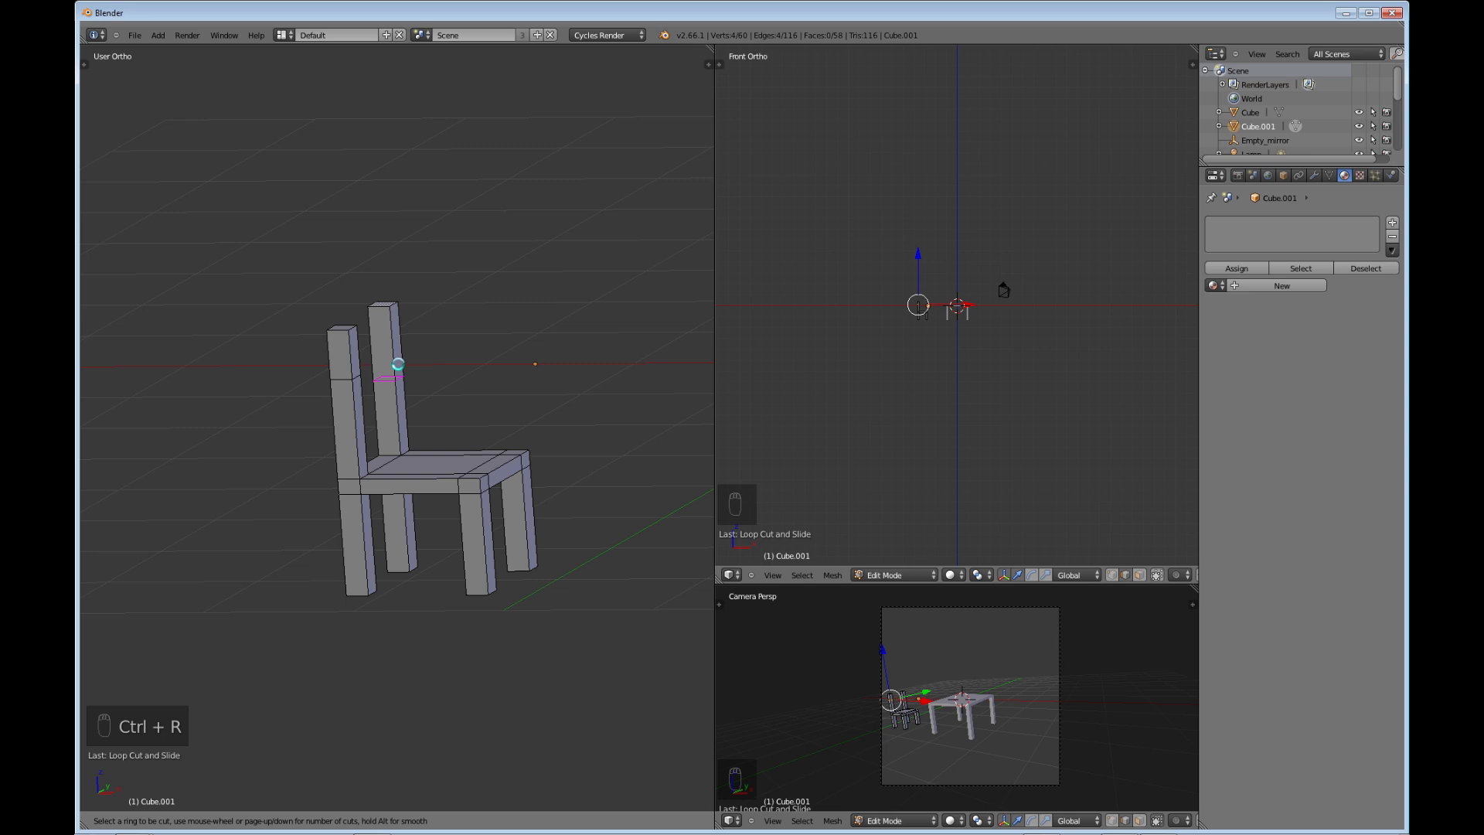
{"action": "left_click", "coordinate": [395, 354]}
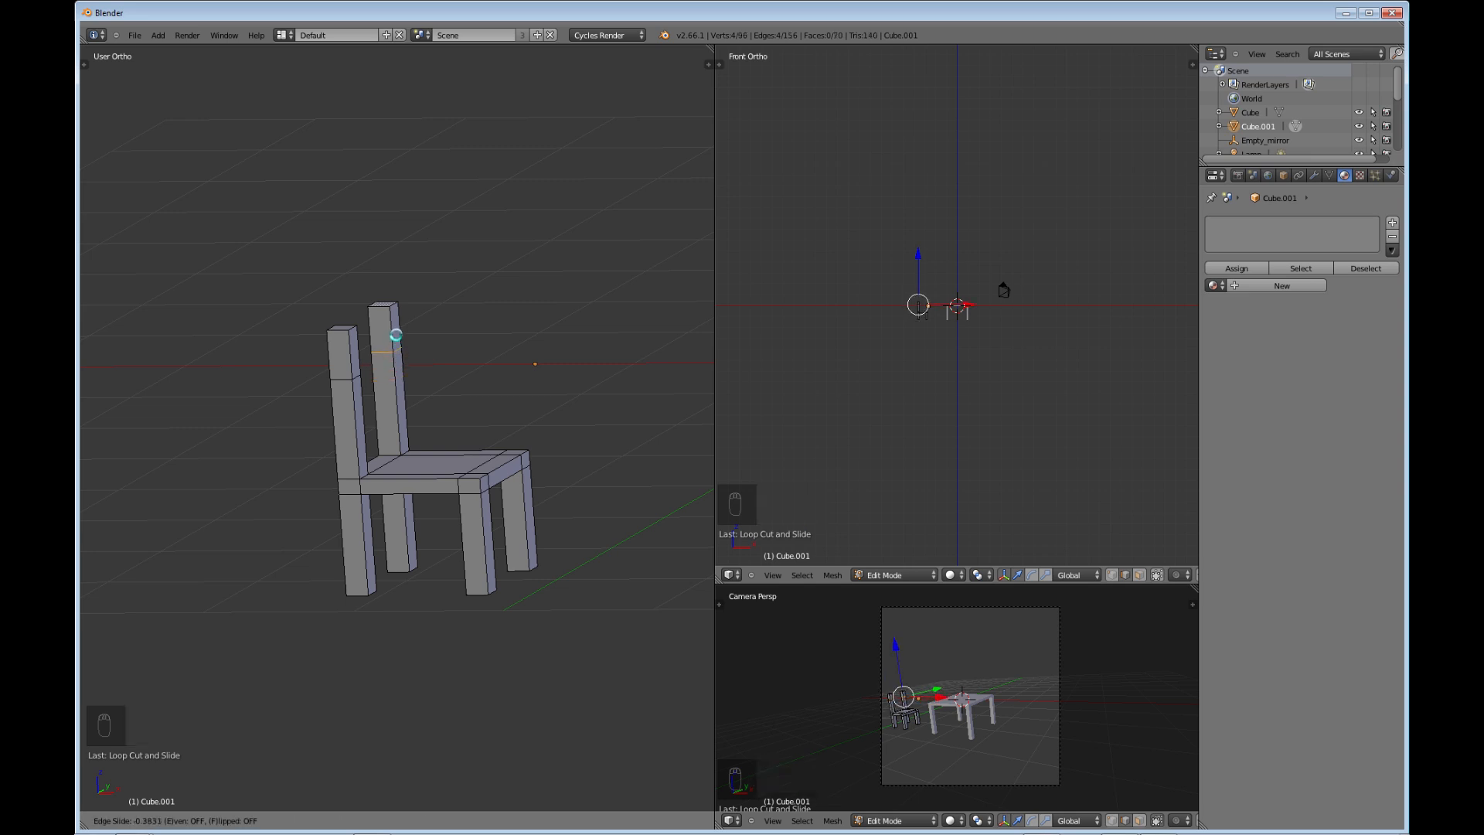
{"action": "left_click", "coordinate": [395, 335]}
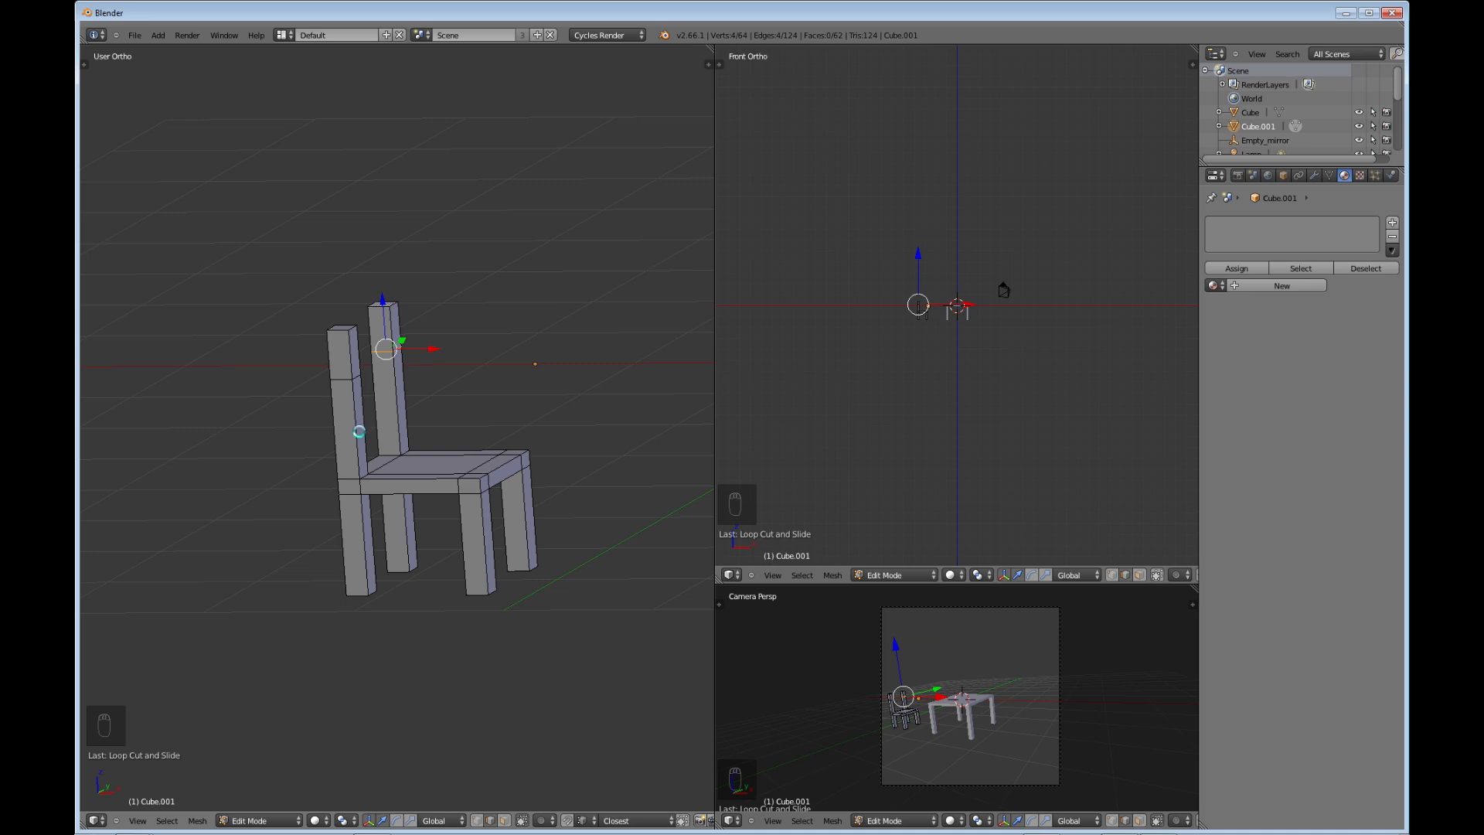
- Undo the single loop cuts on both backrest posts
{"action": "mouse_move", "coordinate": [359, 432]}
{"action": "middle_mouse_down"}
{"action": "mouse_move", "coordinate": [457, 424]}
{"action": "mouse_move", "coordinate": [339, 429]}
{"action": "middle_mouse_up"}
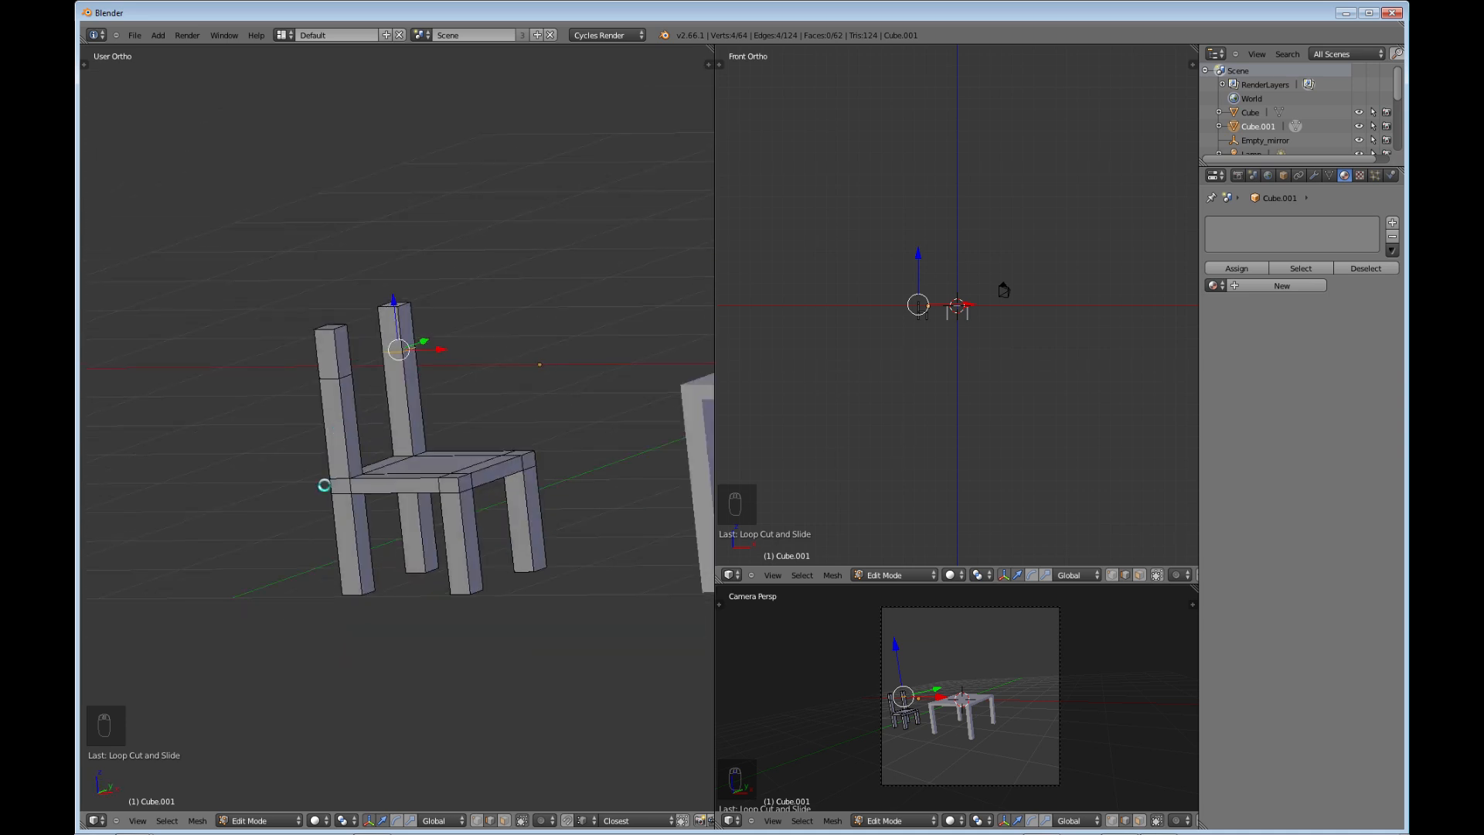
{"action": "middle_click_drag", "start_coordinate": [324, 485], "coordinate": [424, 524]}
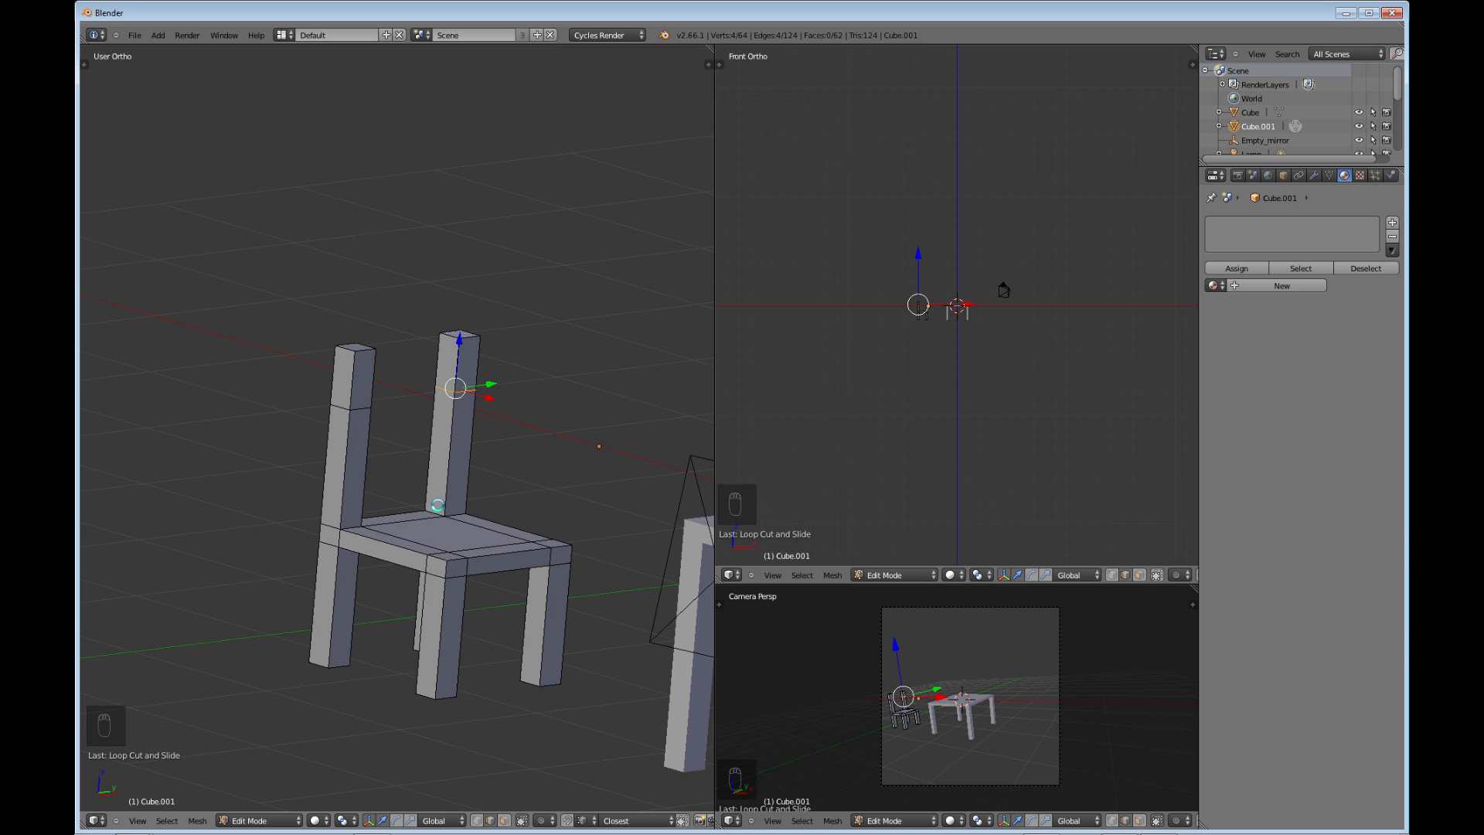
{"action": "key", "text": "ctrl+z"}
{"action": "key", "text": "ctrl+z"}
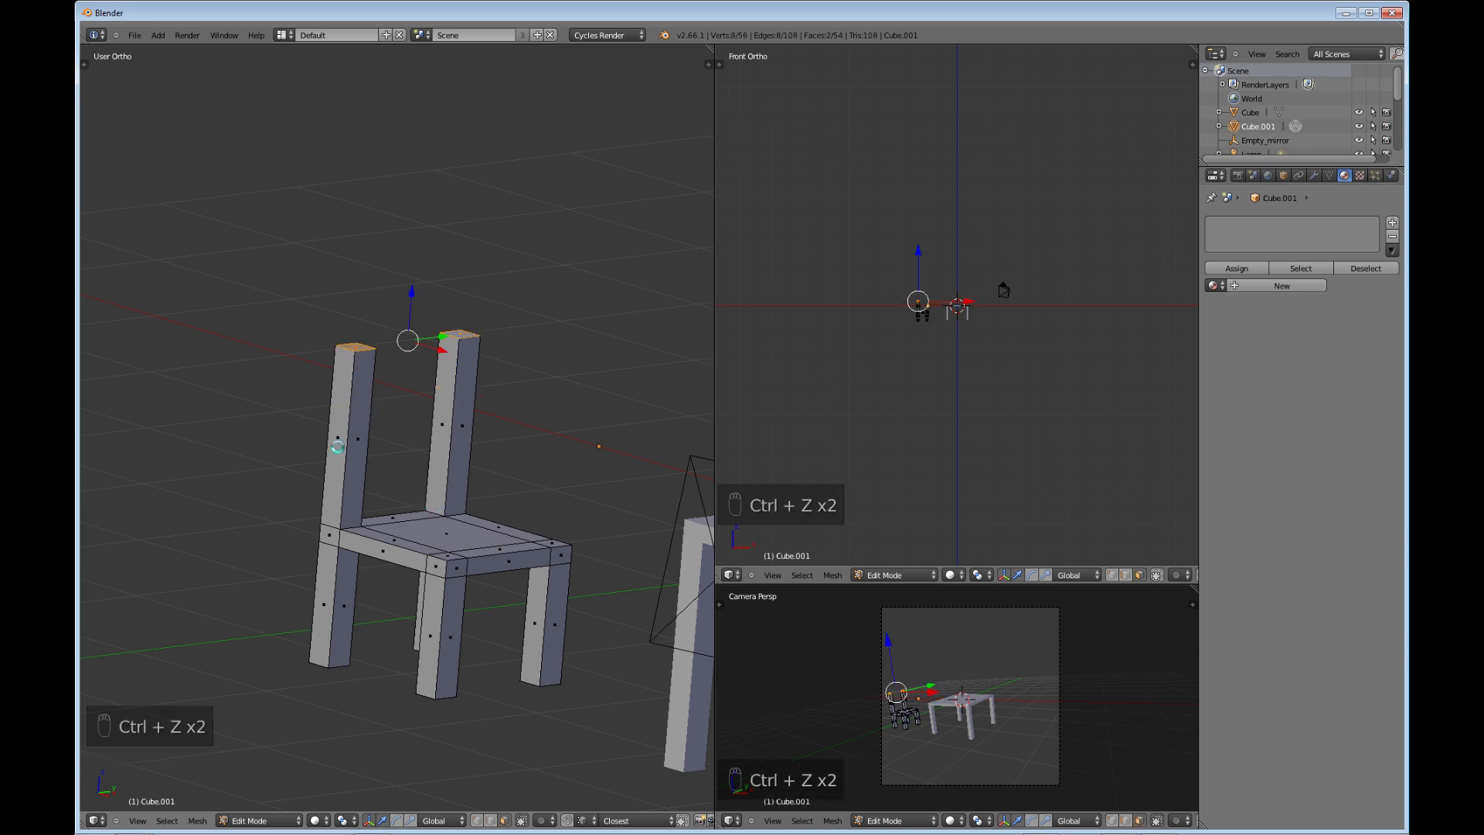
- Add two evenly spaced loop cuts to each backrest post, dividing both posts into three equal sections
{"action": "key", "text": "ctrl+r"}
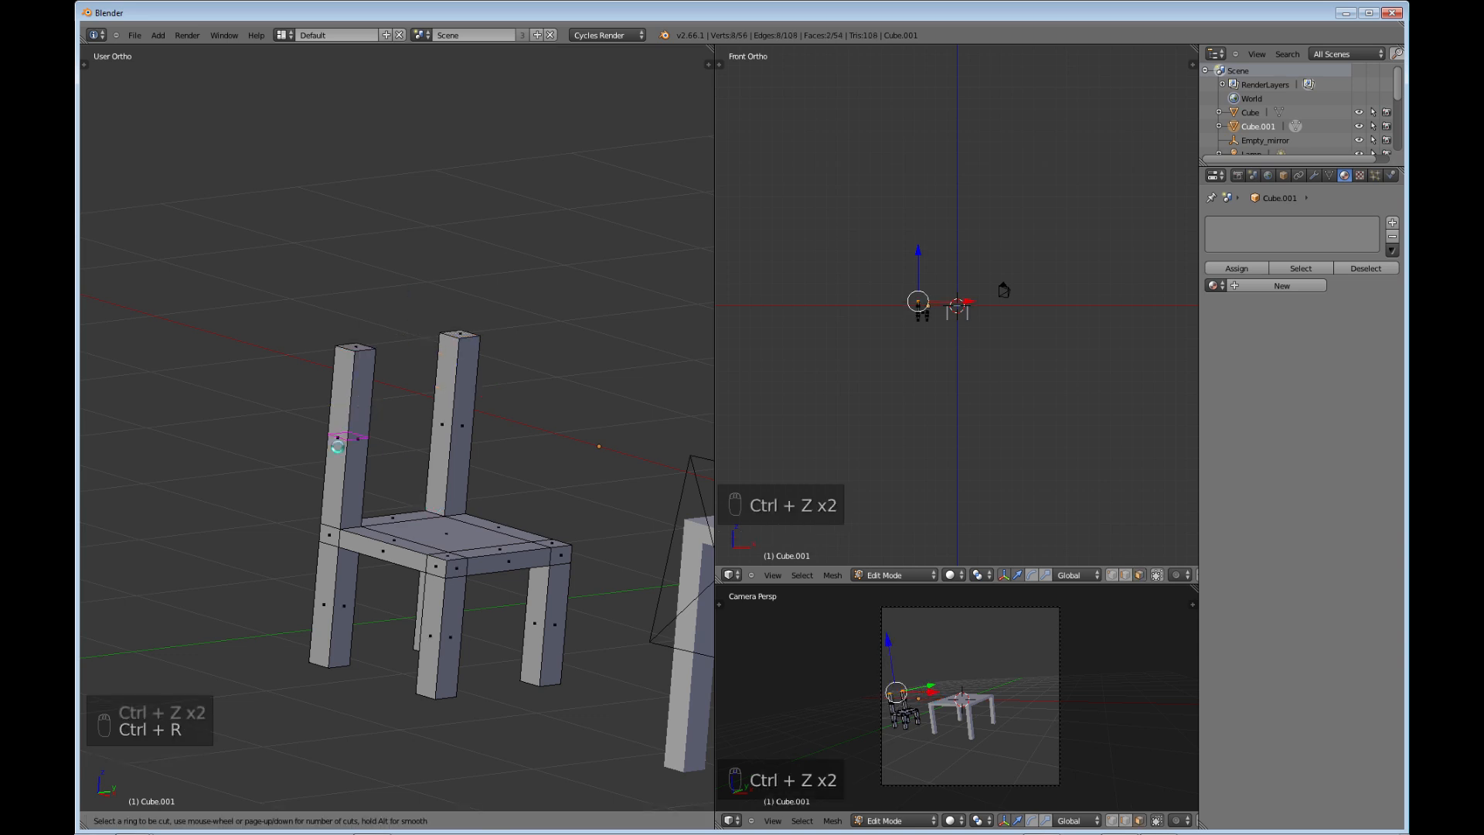
{"action": "left_click", "coordinate": [338, 447]}
{"action": "right_click", "coordinate": [337, 447]}
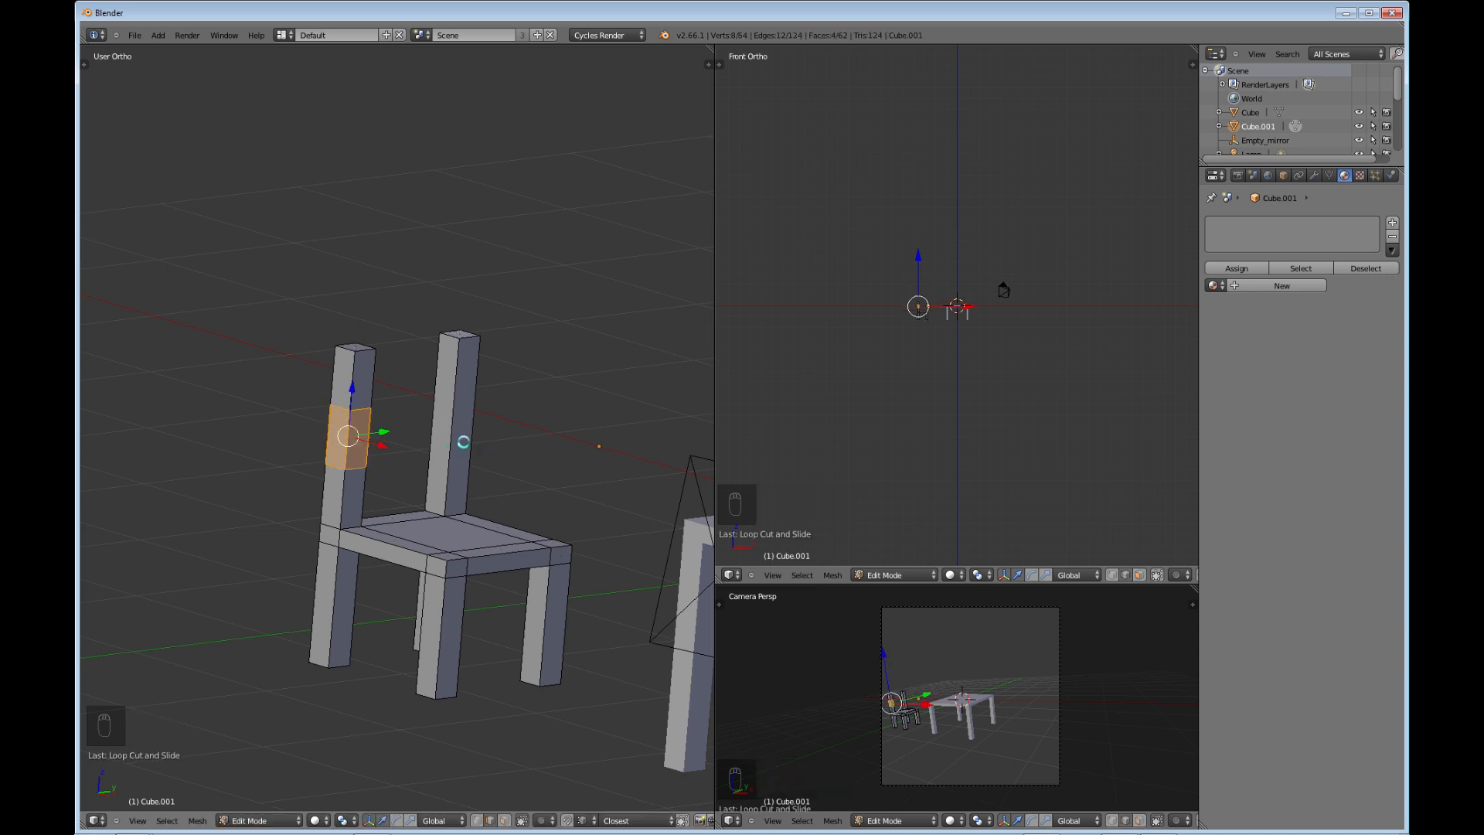
{"action": "key", "text": "ctrl+r"}
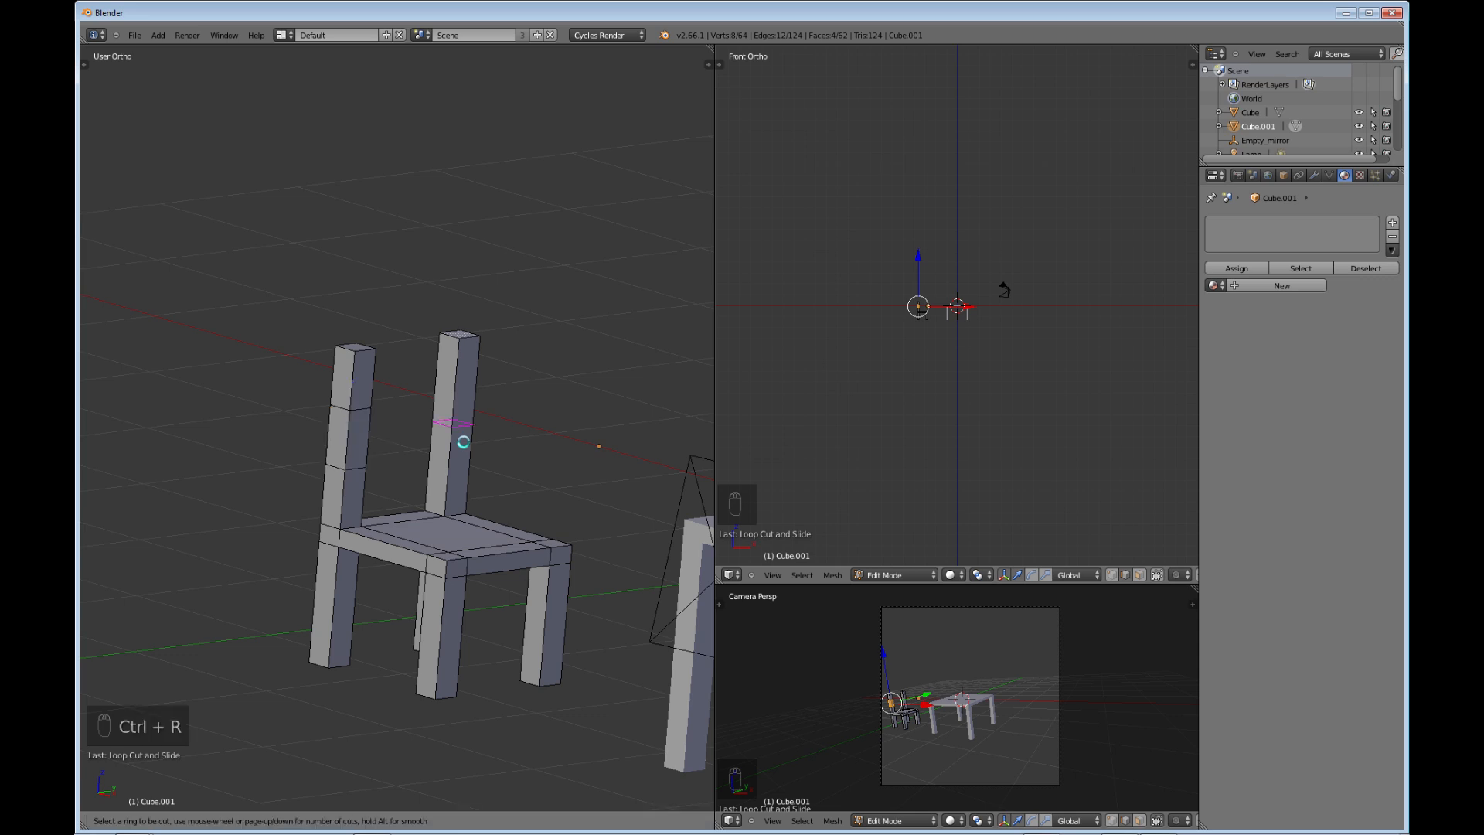
{"action": "scroll", "coordinate": [463, 442], "scroll_direction": "up", "scroll_amount": 1}
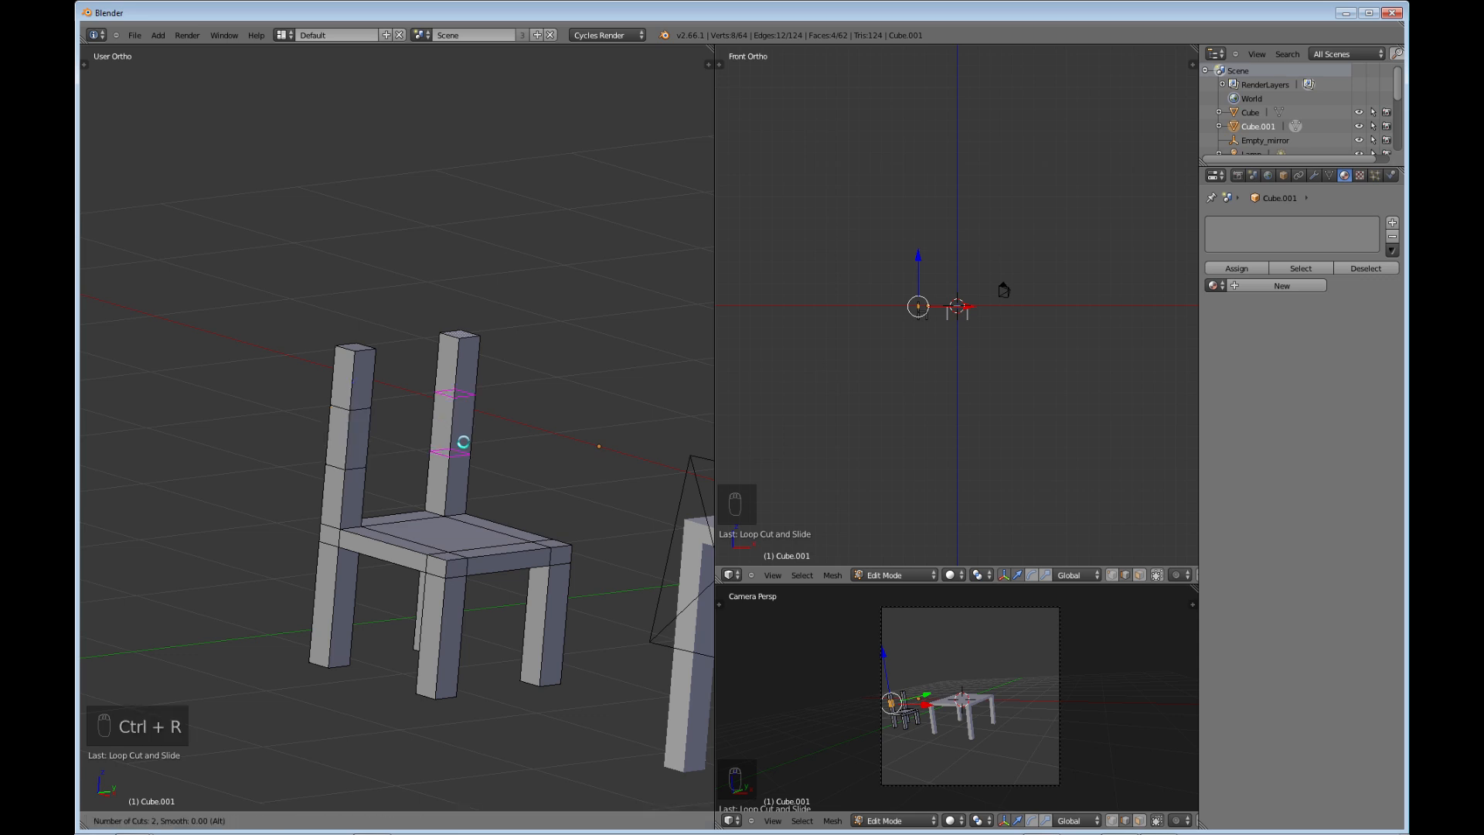
{"action": "left_click", "coordinate": [463, 441]}
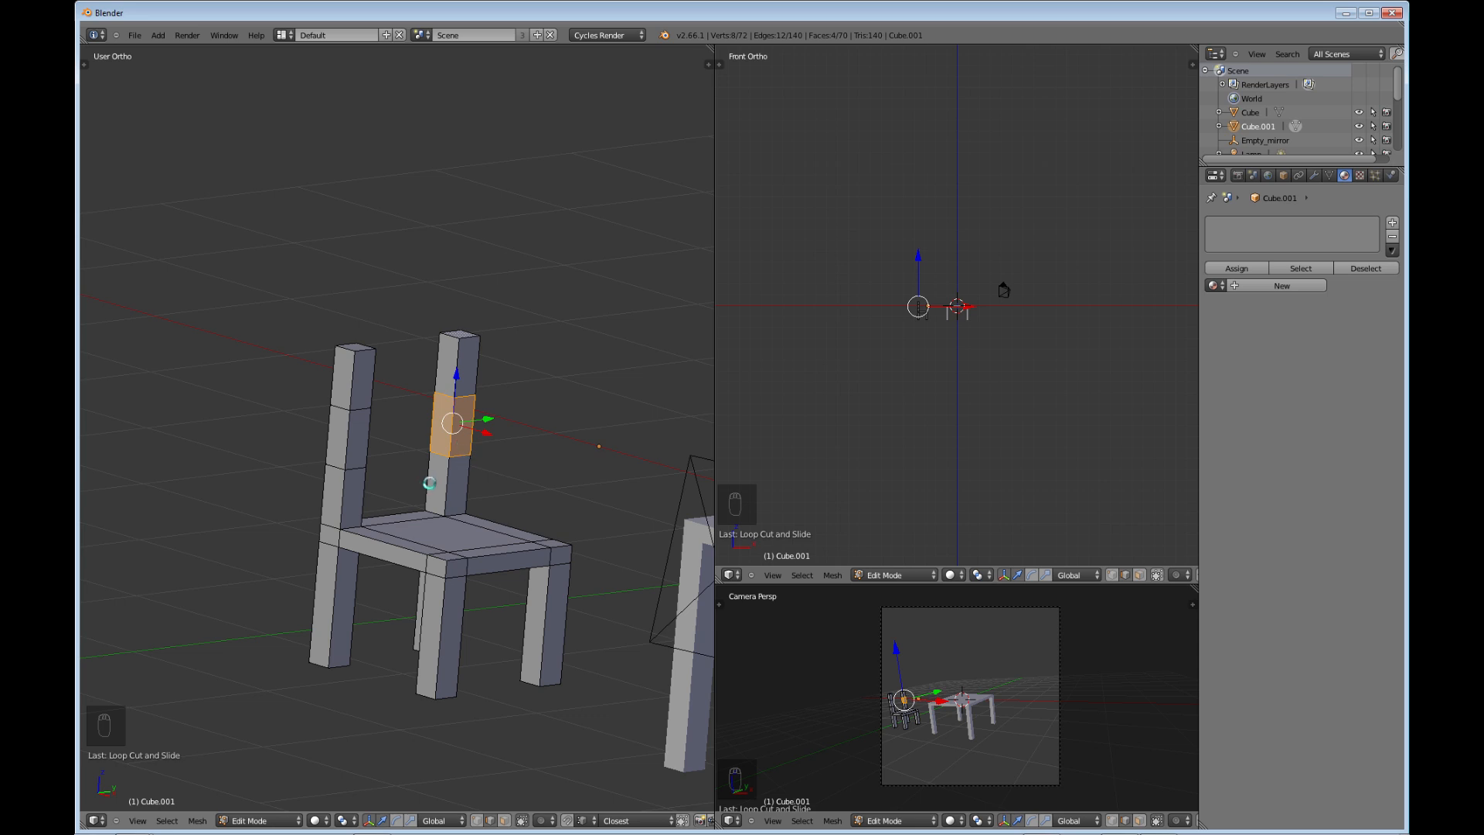
- Switch to face selection and extrude the inner middle face of the positive-Y post across to the opposite post as a backrest slat
{"action": "middle_click_drag", "start_coordinate": [490, 474], "coordinate": [359, 499]}
{"action": "middle_click_drag", "start_coordinate": [431, 456], "coordinate": [388, 610]}
{"action": "scroll", "coordinate": [402, 496], "scroll_direction": "up", "scroll_amount": 2}
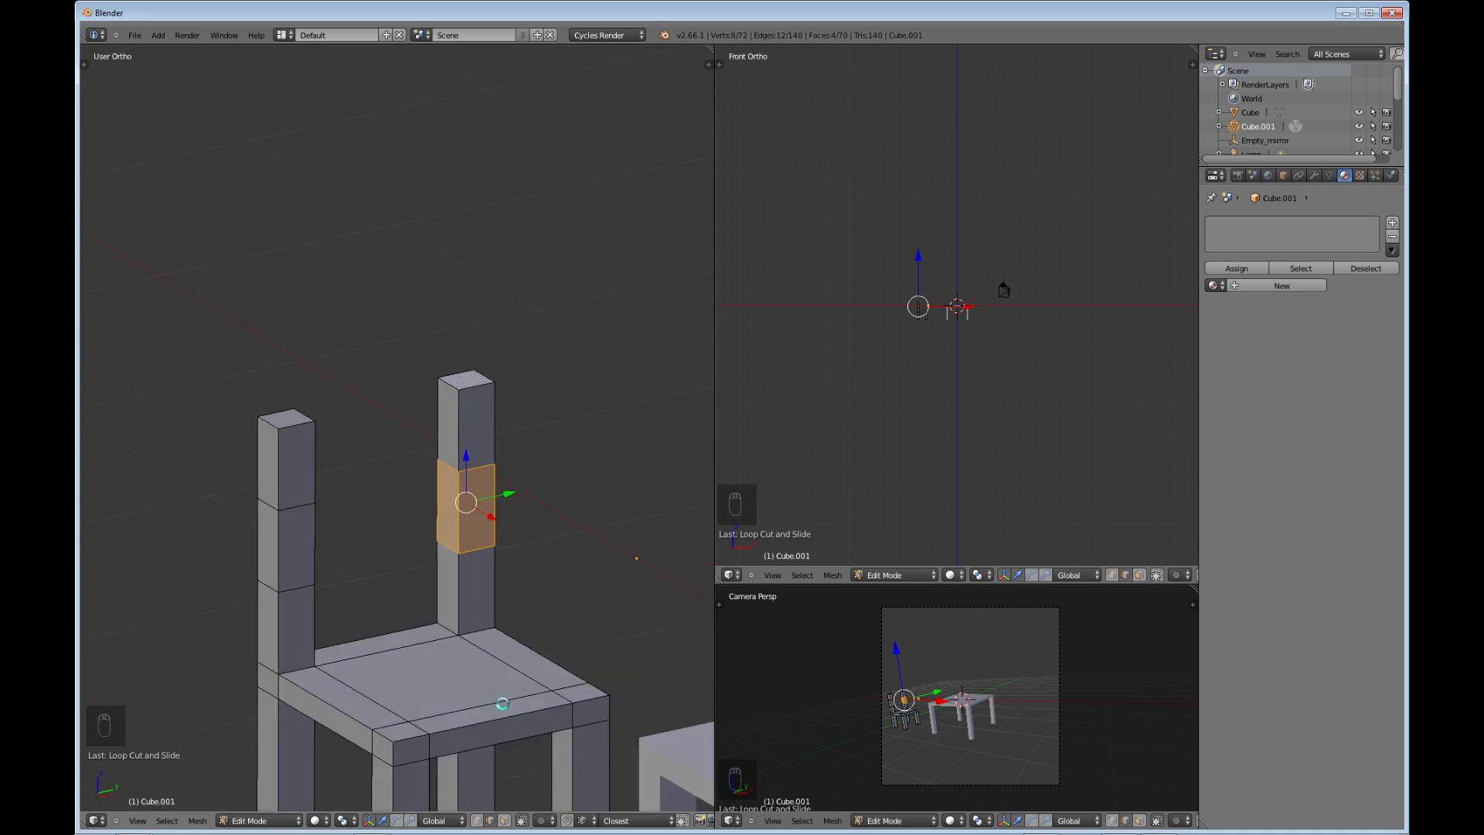
{"action": "middle_click_drag", "start_coordinate": [472, 569], "coordinate": [480, 568]}
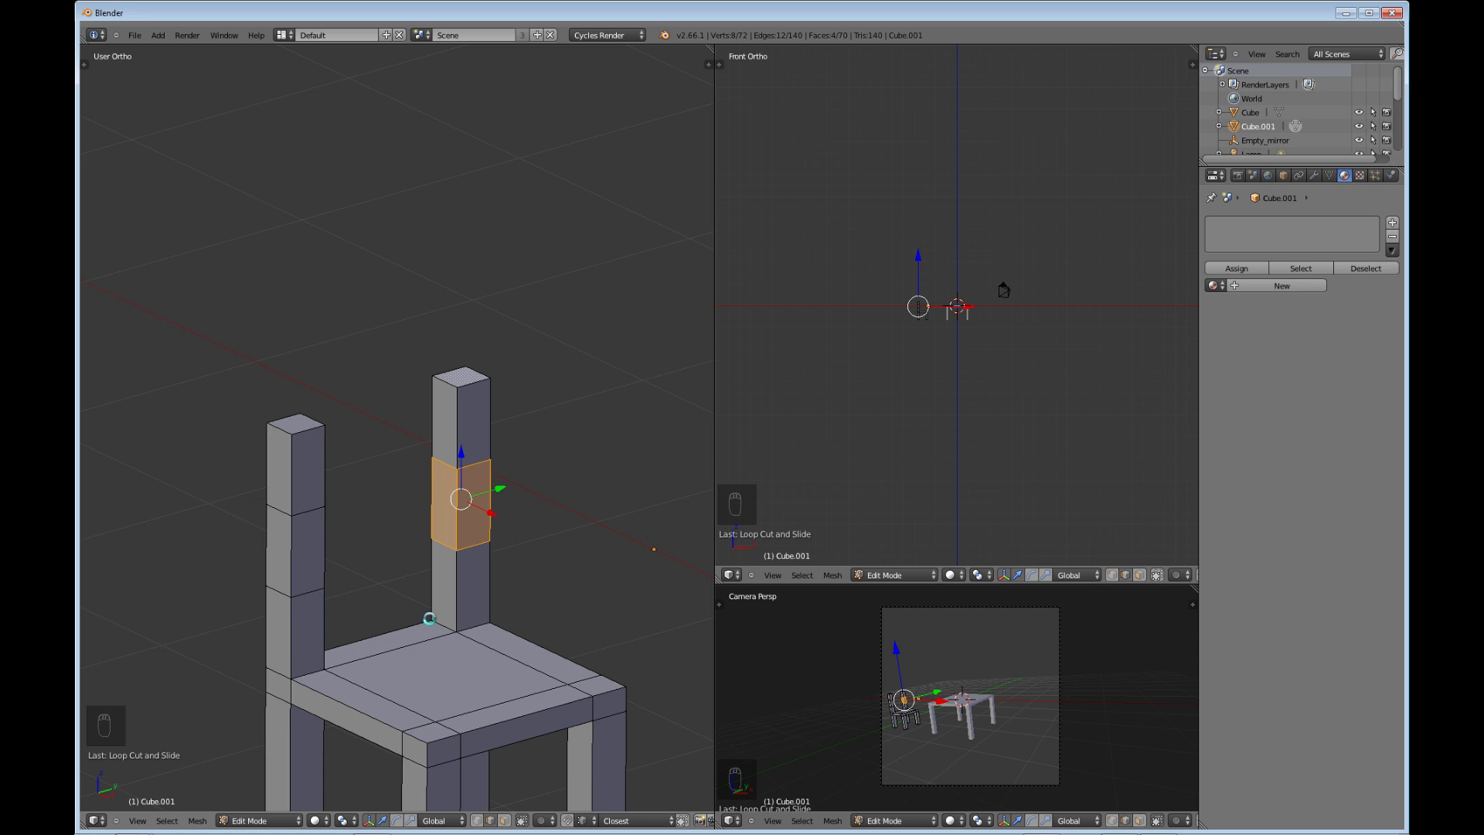
{"action": "left_click", "coordinate": [504, 818]}
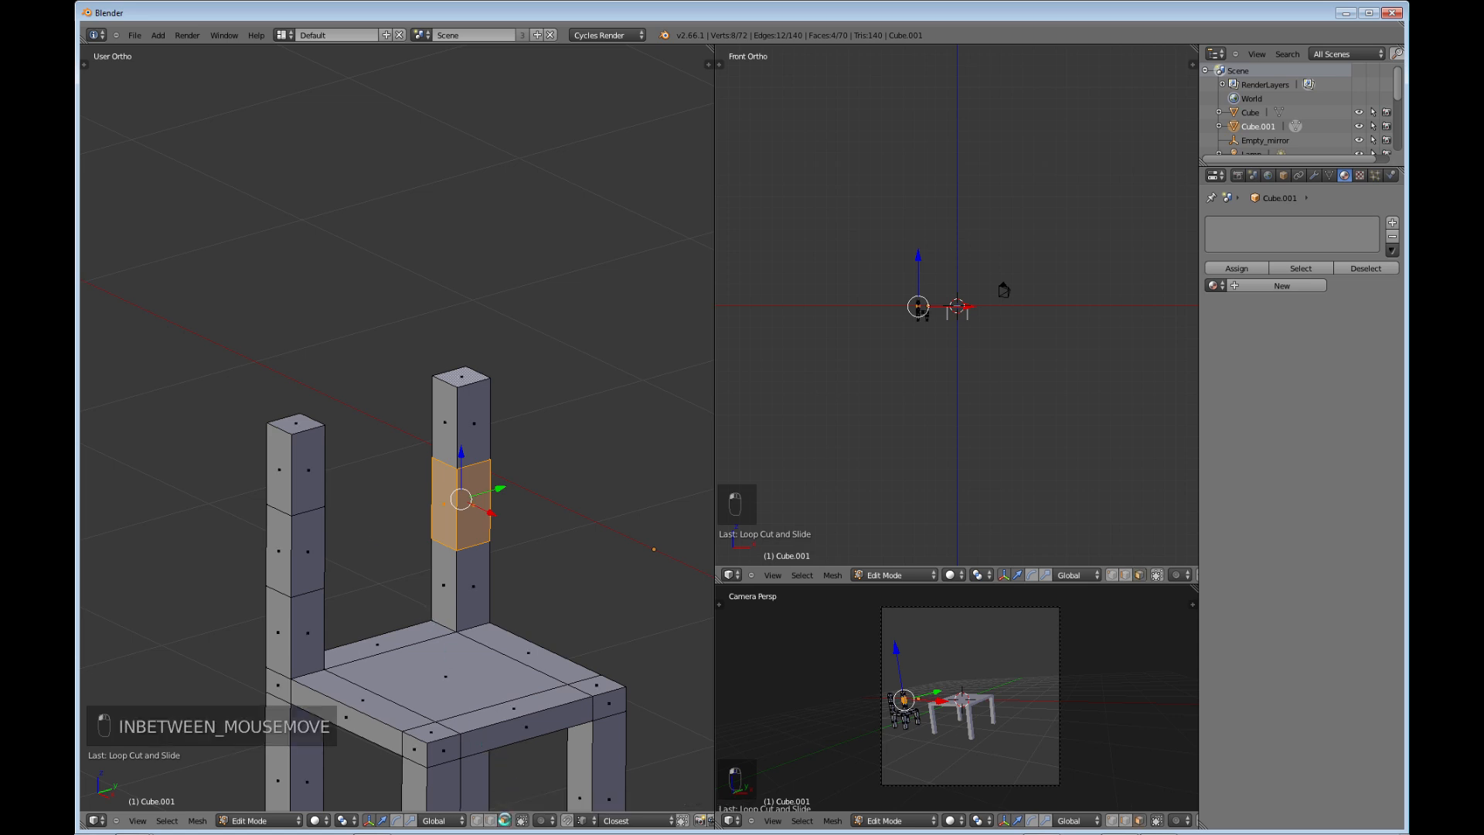
{"action": "right_click", "coordinate": [441, 502]}
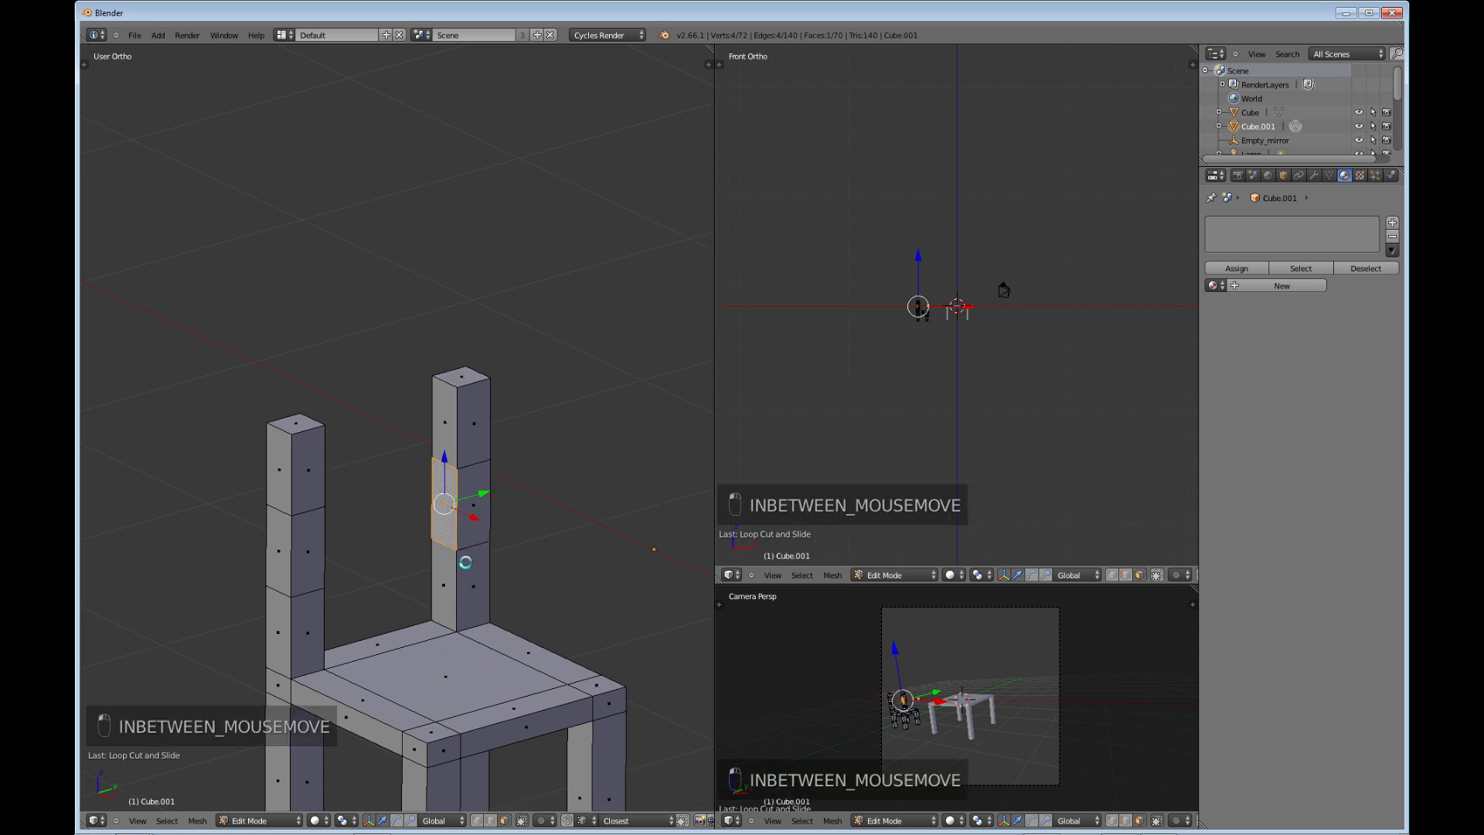
{"action": "key", "text": "e"}
{"action": "key", "text": "e"}
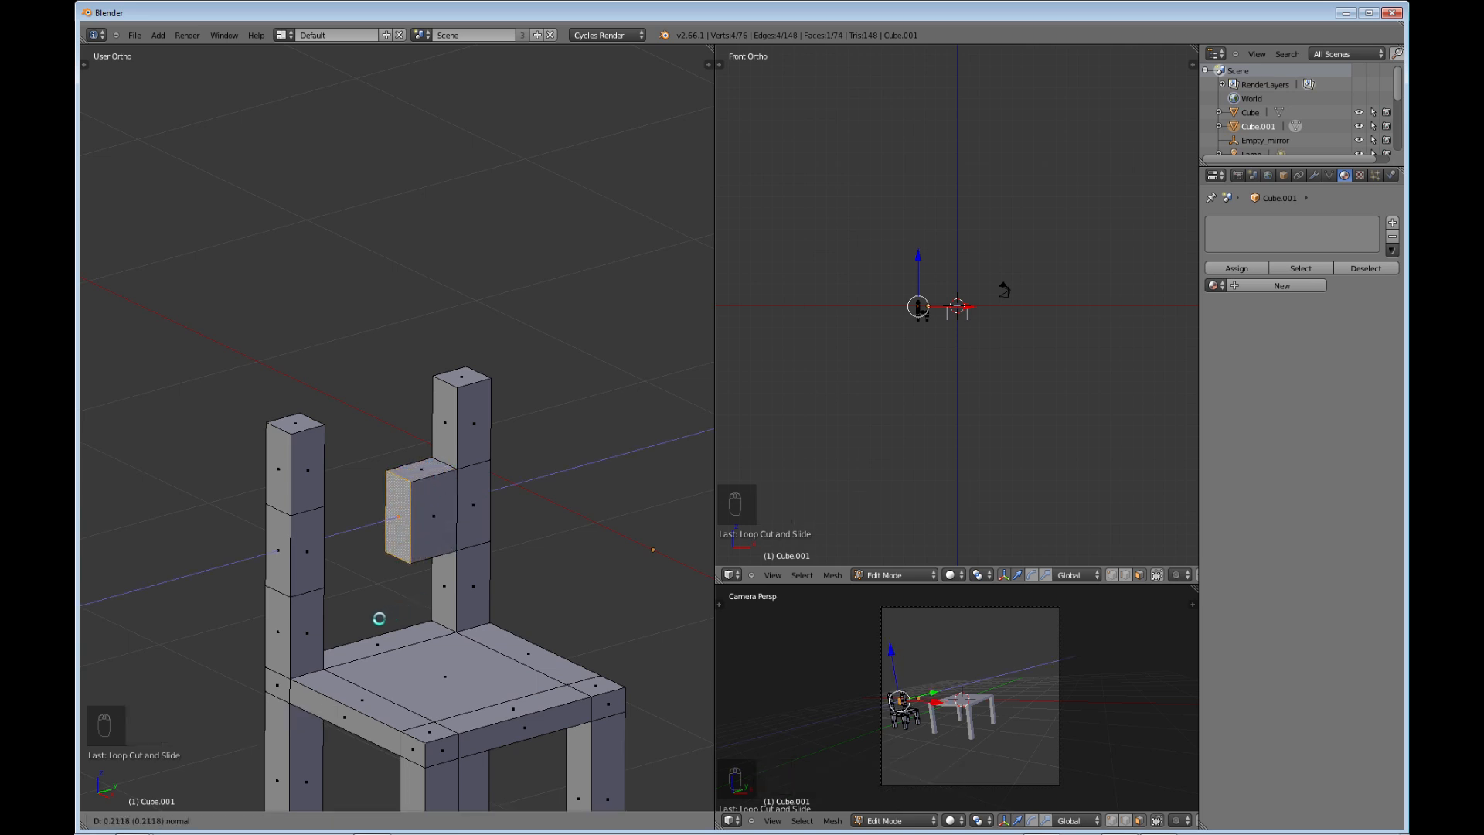
{"action": "left_click", "coordinate": [309, 636]}
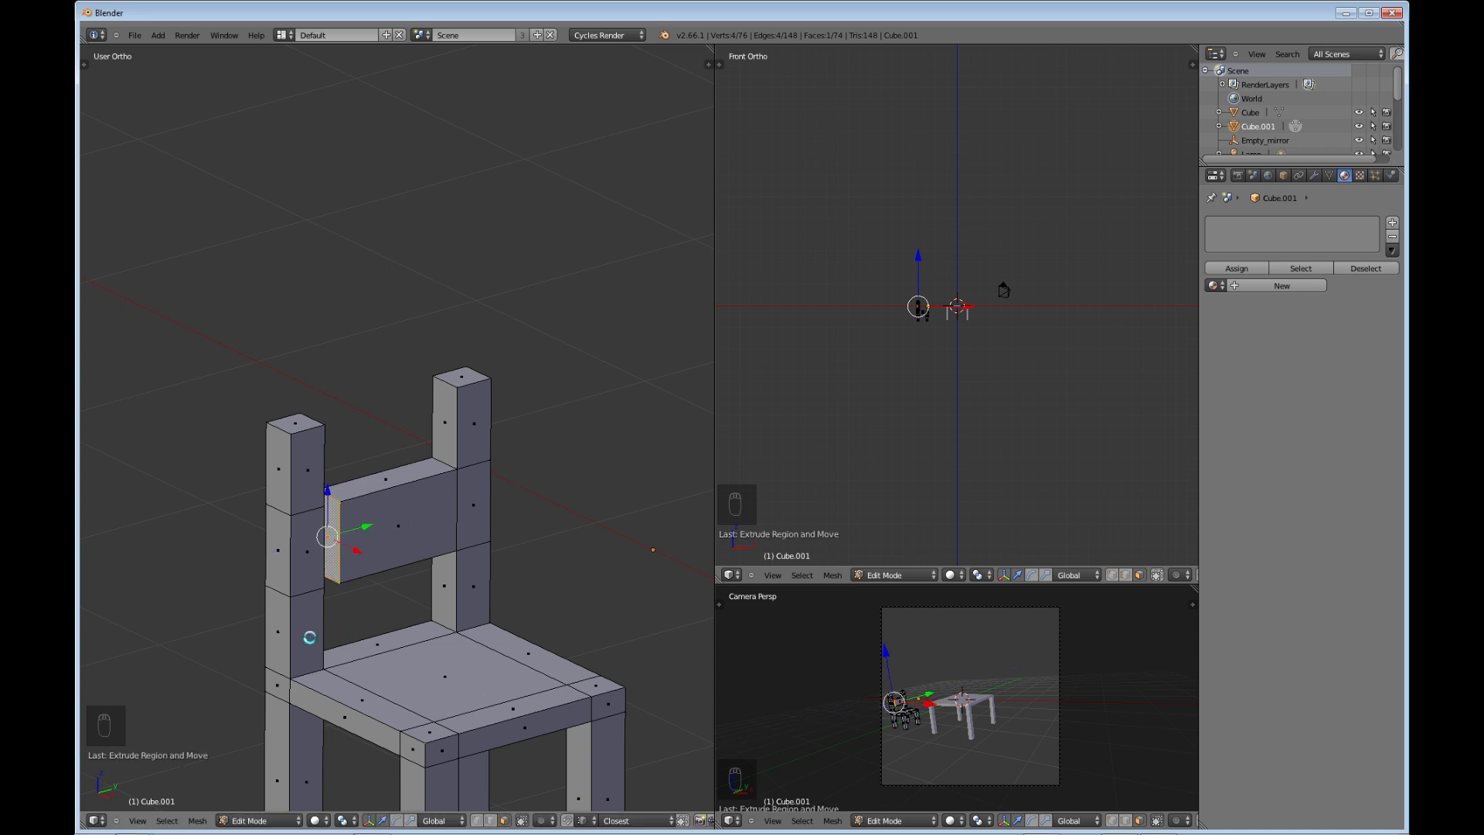
- Dismiss the chat pop-up and examine the gap between the backrest slat's free end and the negative-Y post
{"action": "middle_click_drag", "start_coordinate": [309, 637], "coordinate": [238, 594]}
{"action": "scroll", "coordinate": [443, 586], "scroll_direction": "up", "scroll_amount": 2}
{"action": "middle_click_drag", "start_coordinate": [376, 624], "coordinate": [510, 434], "text": "shift"}
{"action": "middle_click_drag", "start_coordinate": [485, 506], "coordinate": [497, 424]}
{"action": "middle_click_drag", "start_coordinate": [385, 431], "coordinate": [427, 556], "text": "shift"}
{"action": "scroll", "coordinate": [430, 561], "scroll_direction": "up", "scroll_amount": 2}
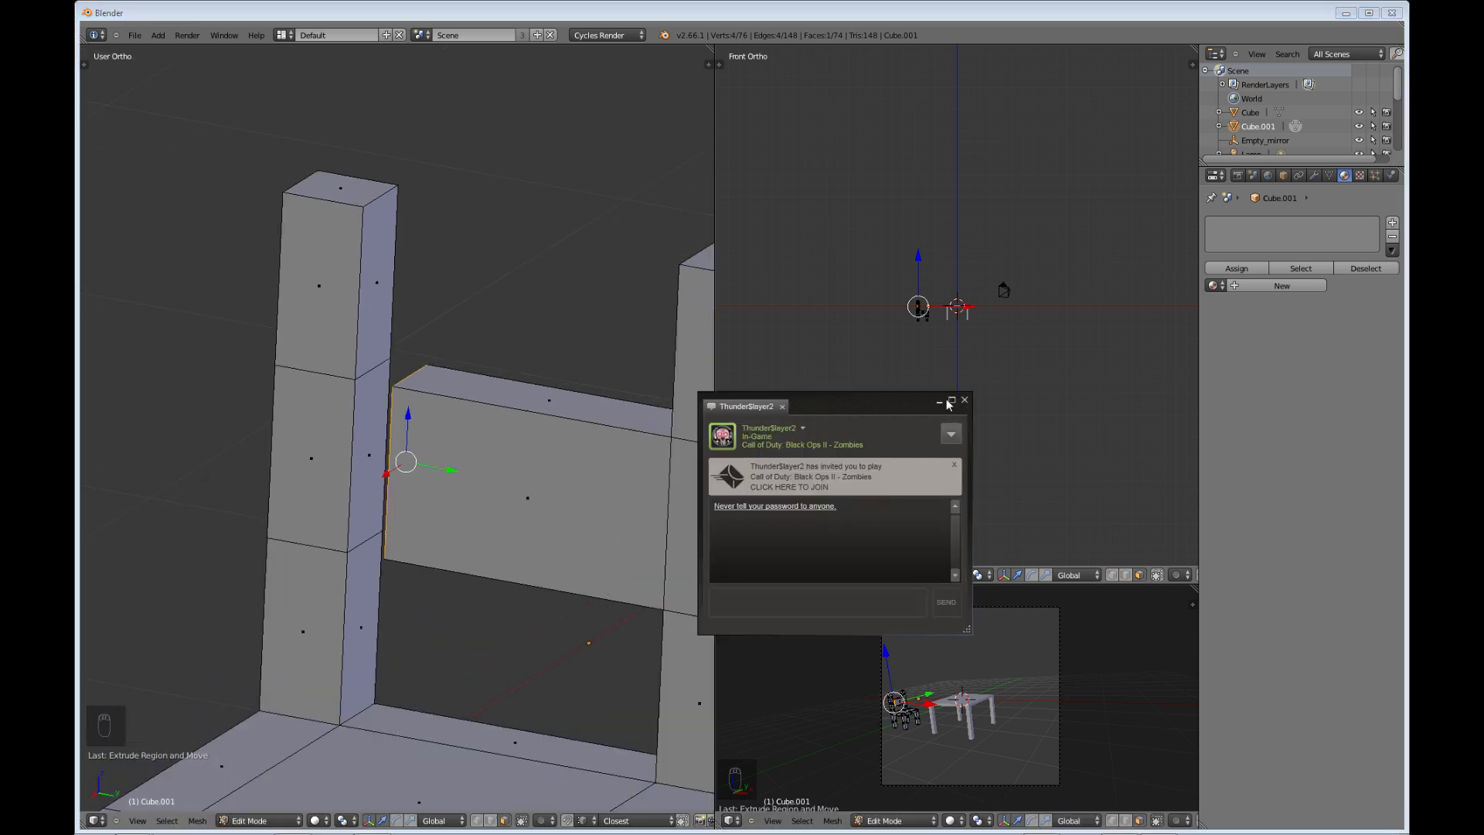
{"action": "left_click", "coordinate": [941, 403]}
{"action": "right_click", "coordinate": [523, 564]}
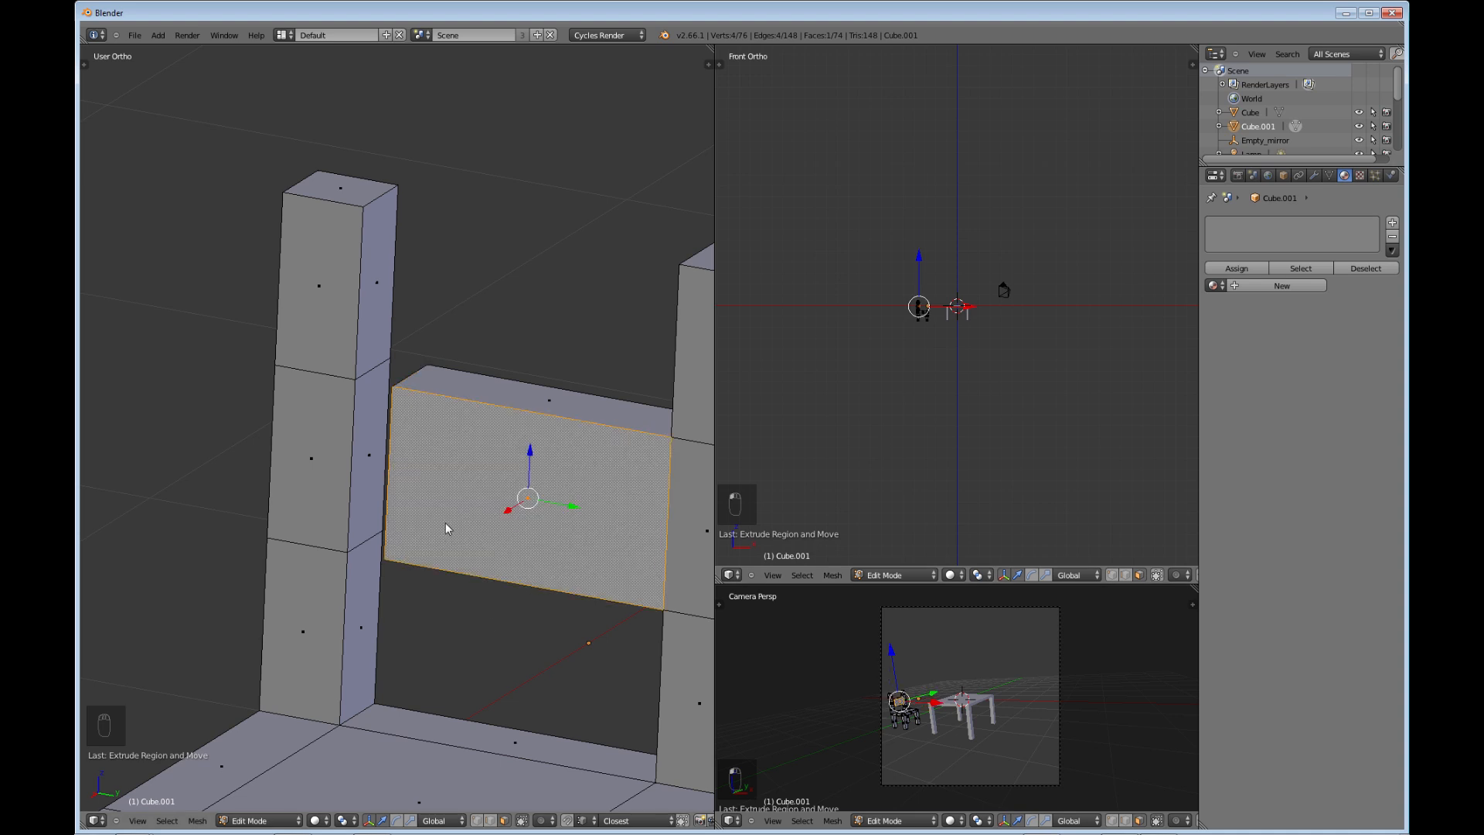
{"action": "mouse_move", "coordinate": [446, 524]}
{"action": "middle_mouse_down"}
{"action": "mouse_move", "coordinate": [433, 546]}
{"action": "mouse_move", "coordinate": [447, 544]}
{"action": "middle_mouse_up"}
{"action": "middle_click_drag", "start_coordinate": [397, 473], "coordinate": [362, 579]}
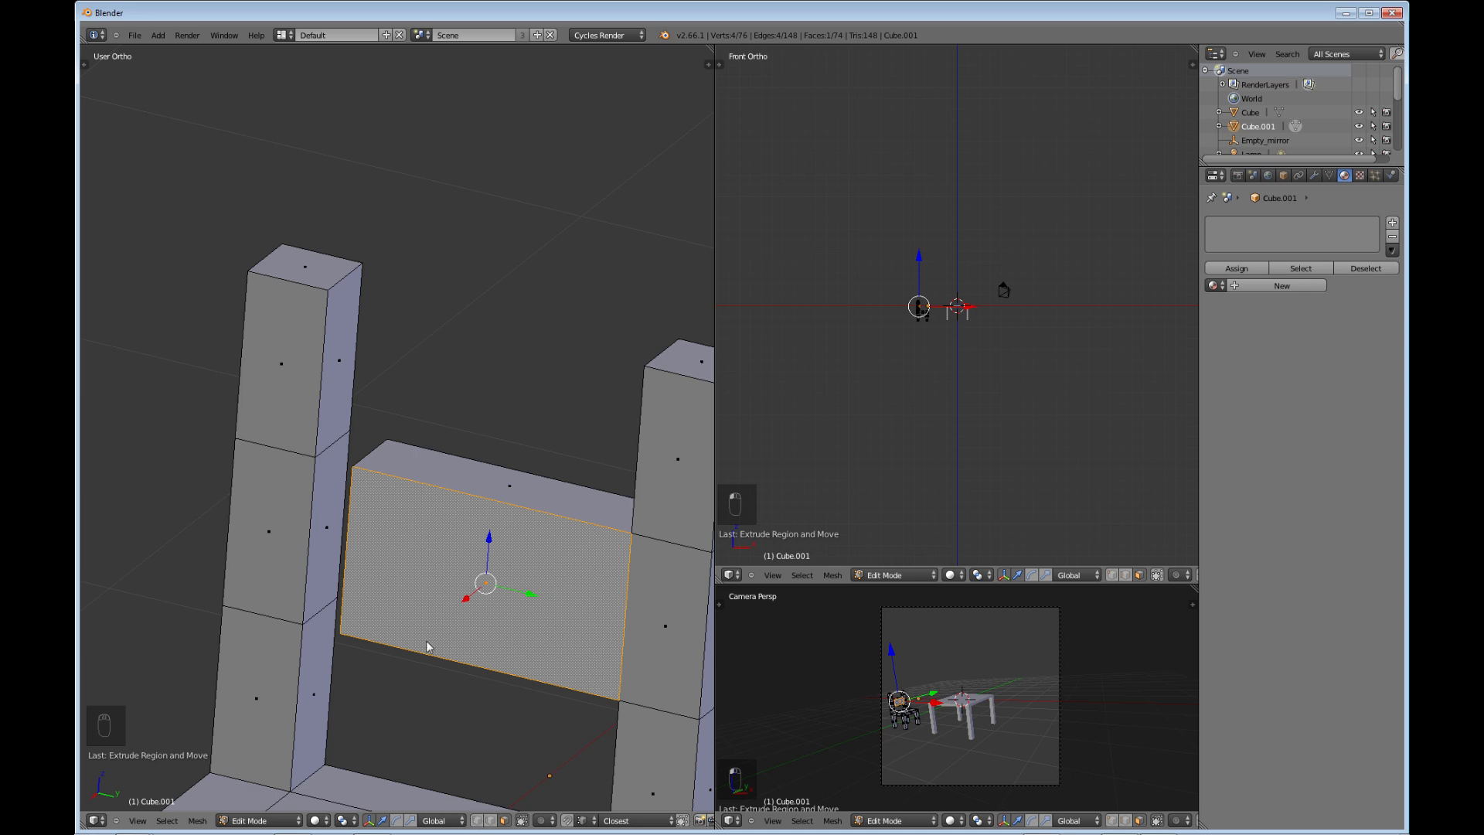
{"action": "mouse_move", "coordinate": [434, 631]}
{"action": "middle_mouse_down"}
{"action": "mouse_move", "coordinate": [527, 607]}
{"action": "mouse_move", "coordinate": [465, 610]}
{"action": "mouse_move", "coordinate": [442, 642]}
{"action": "middle_mouse_up"}
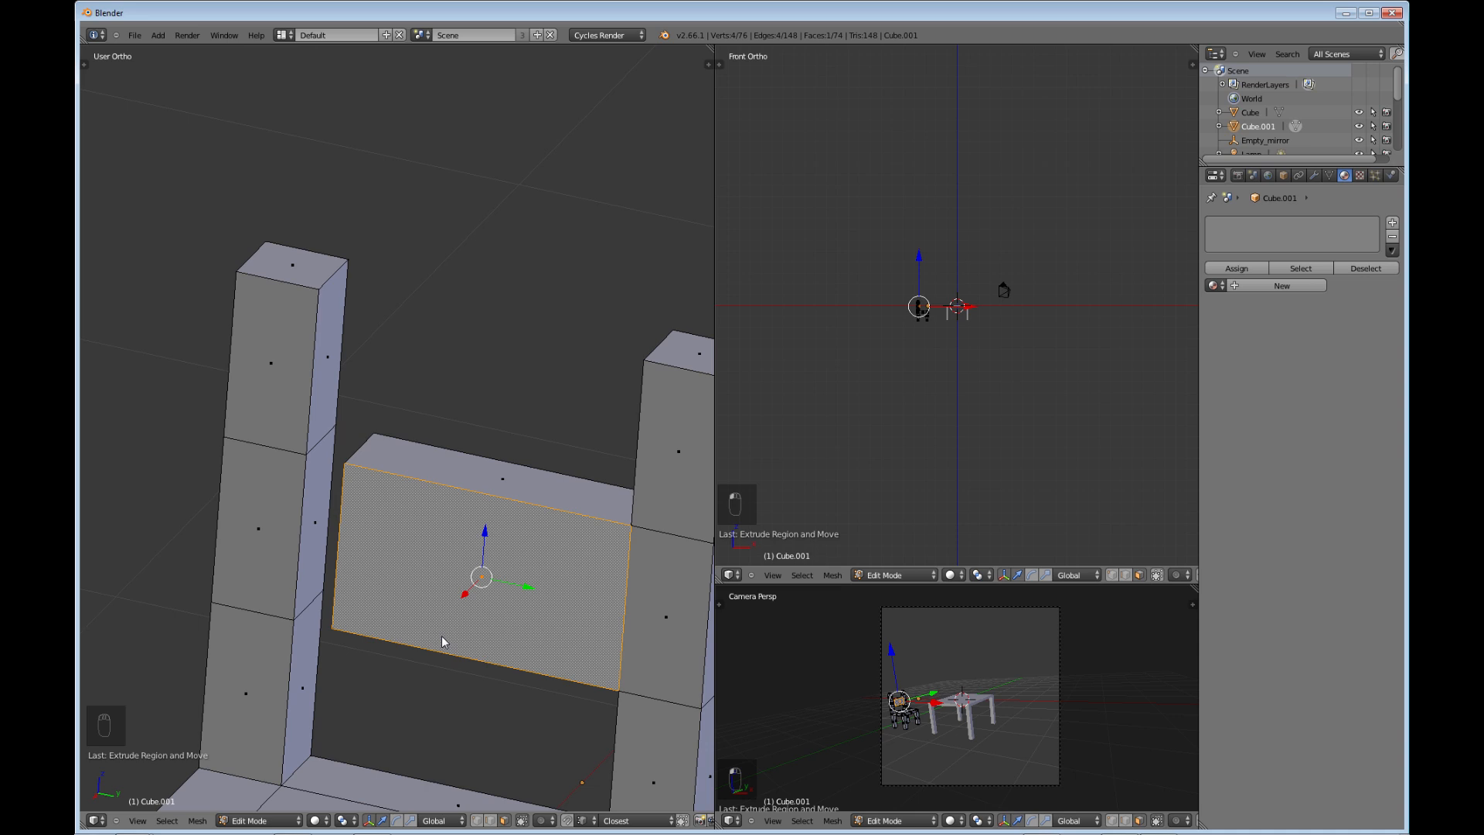
- Delete the slat's open-end face together with the facing inner middle face of the negative-Y post
{"action": "left_click", "coordinate": [478, 821]}
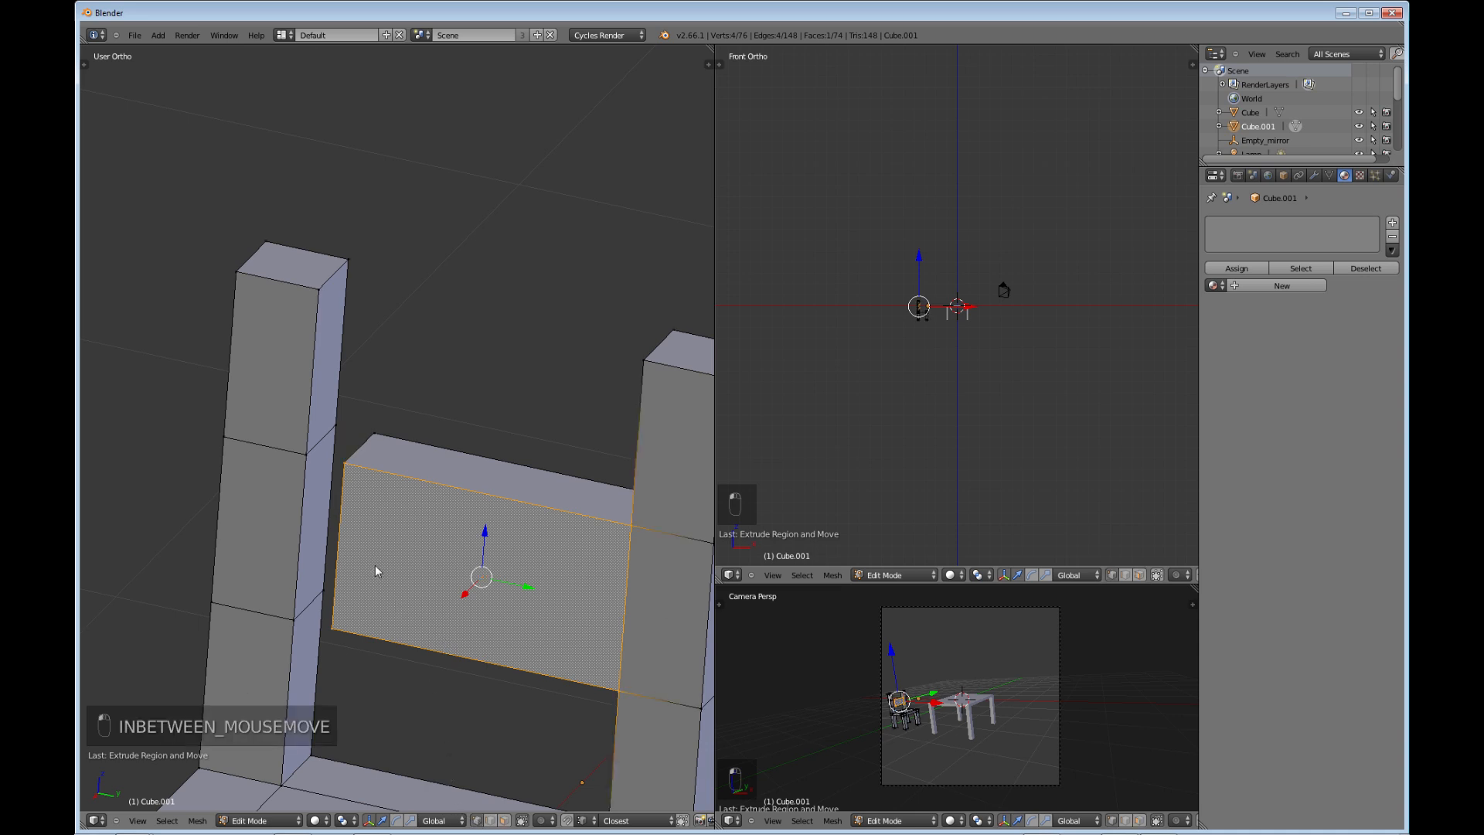
{"action": "left_click", "coordinate": [504, 821]}
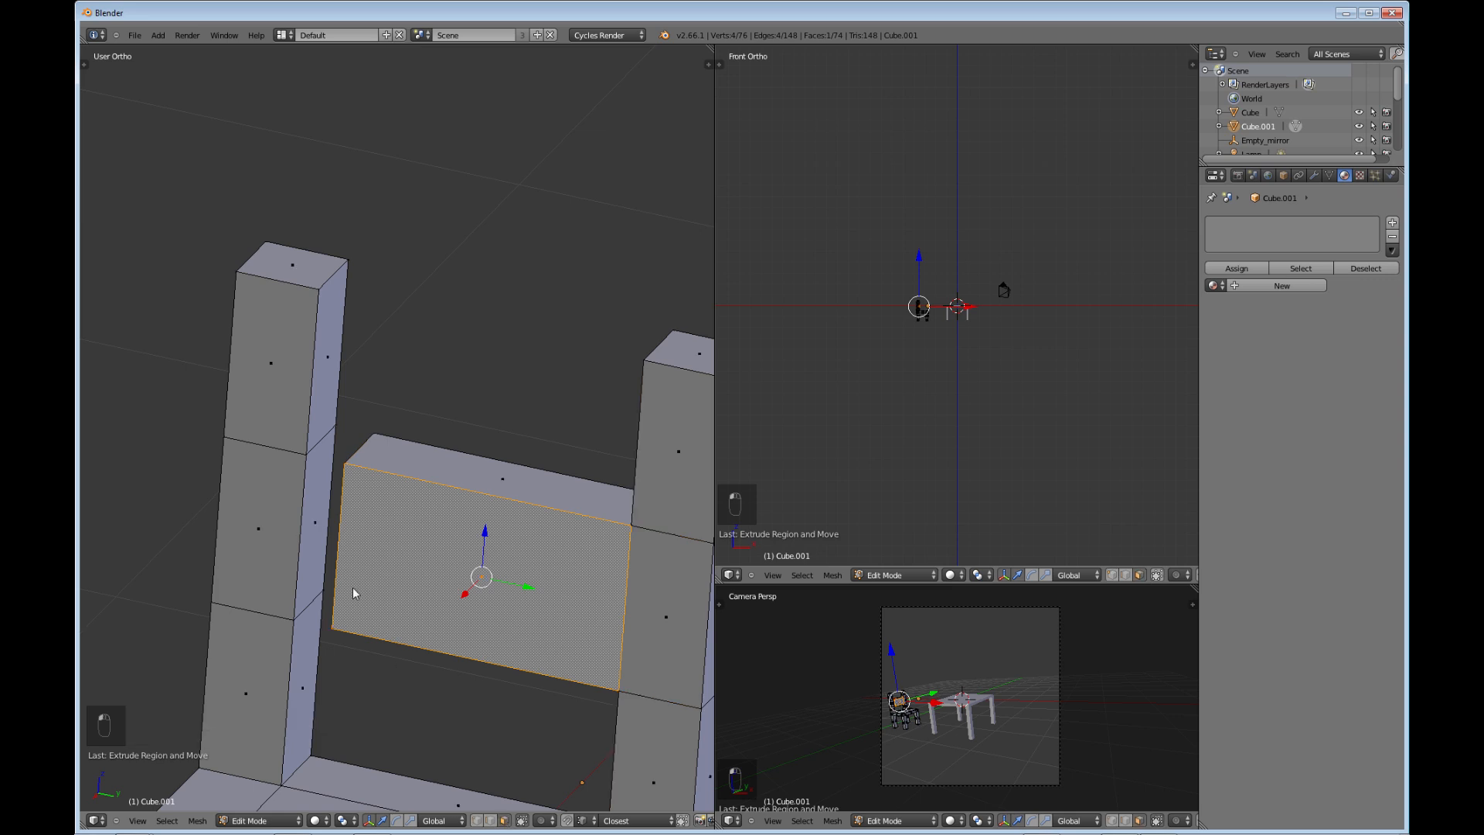
{"action": "right_click", "coordinate": [311, 532]}
{"action": "middle_click_drag", "start_coordinate": [347, 551], "coordinate": [427, 550]}
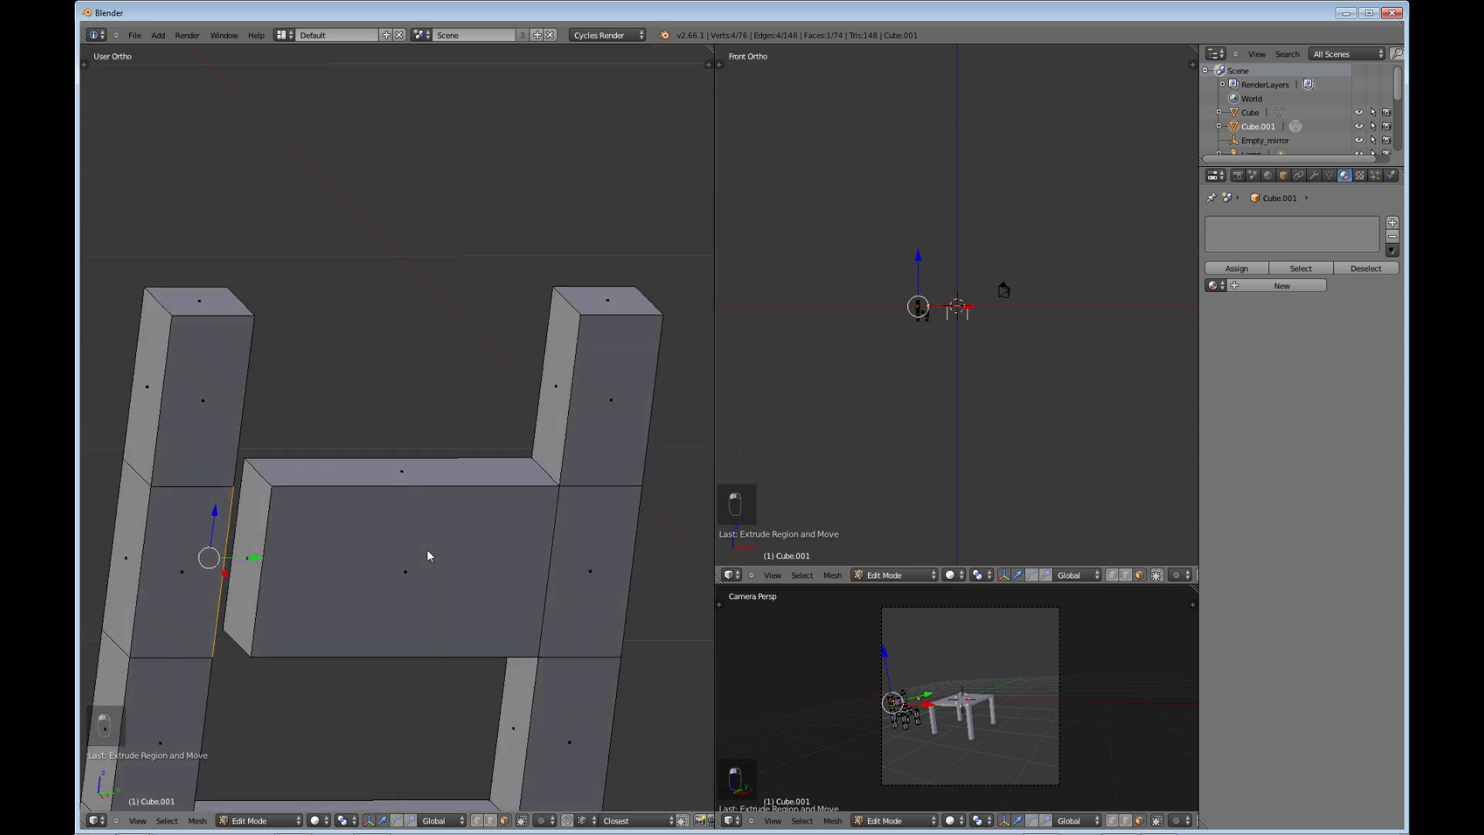
{"action": "right_click", "coordinate": [244, 547], "text": "shift"}
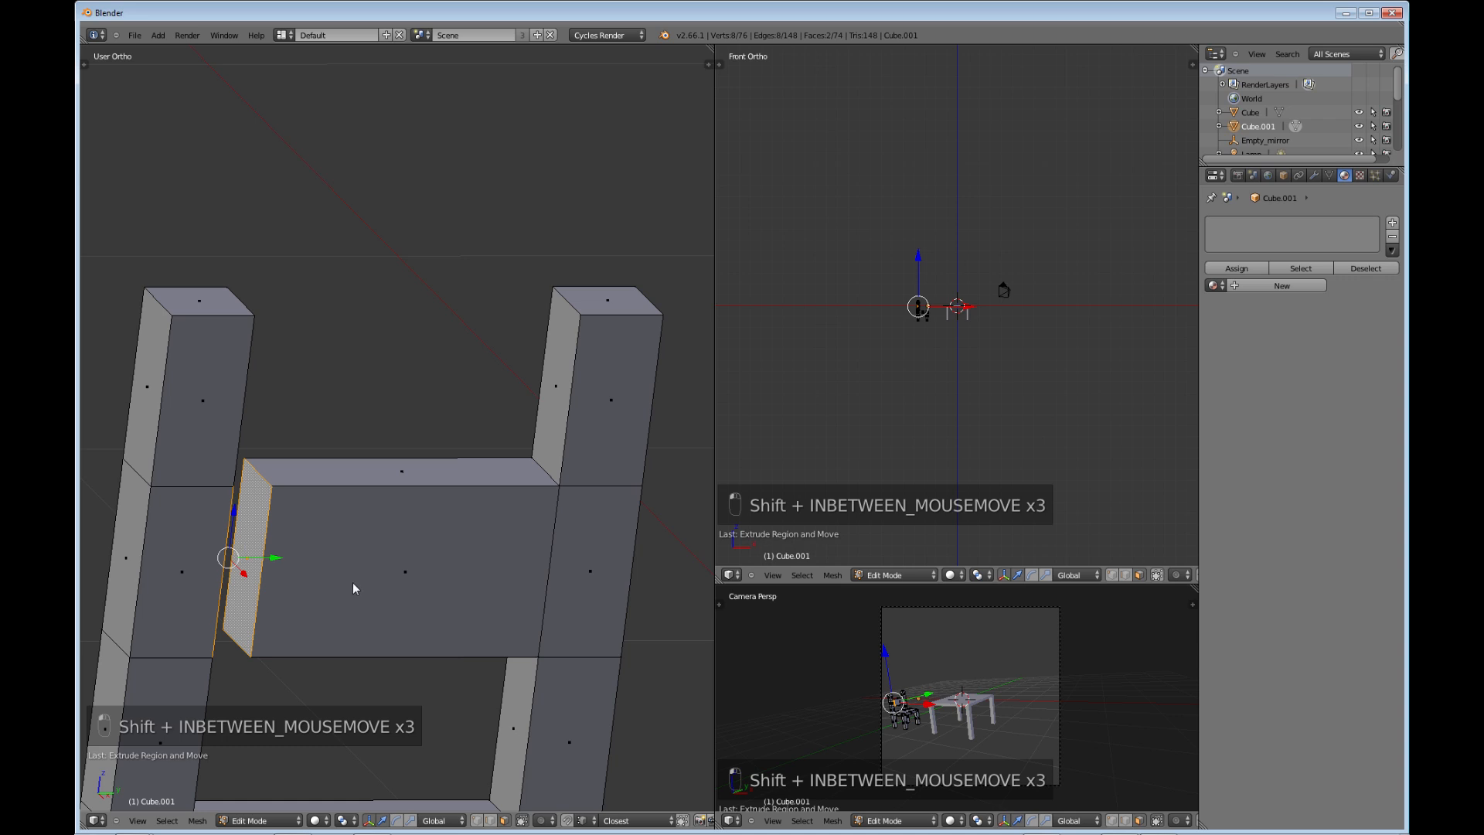
{"action": "middle_click_drag", "start_coordinate": [353, 589], "coordinate": [306, 572]}
{"action": "key", "text": "x"}
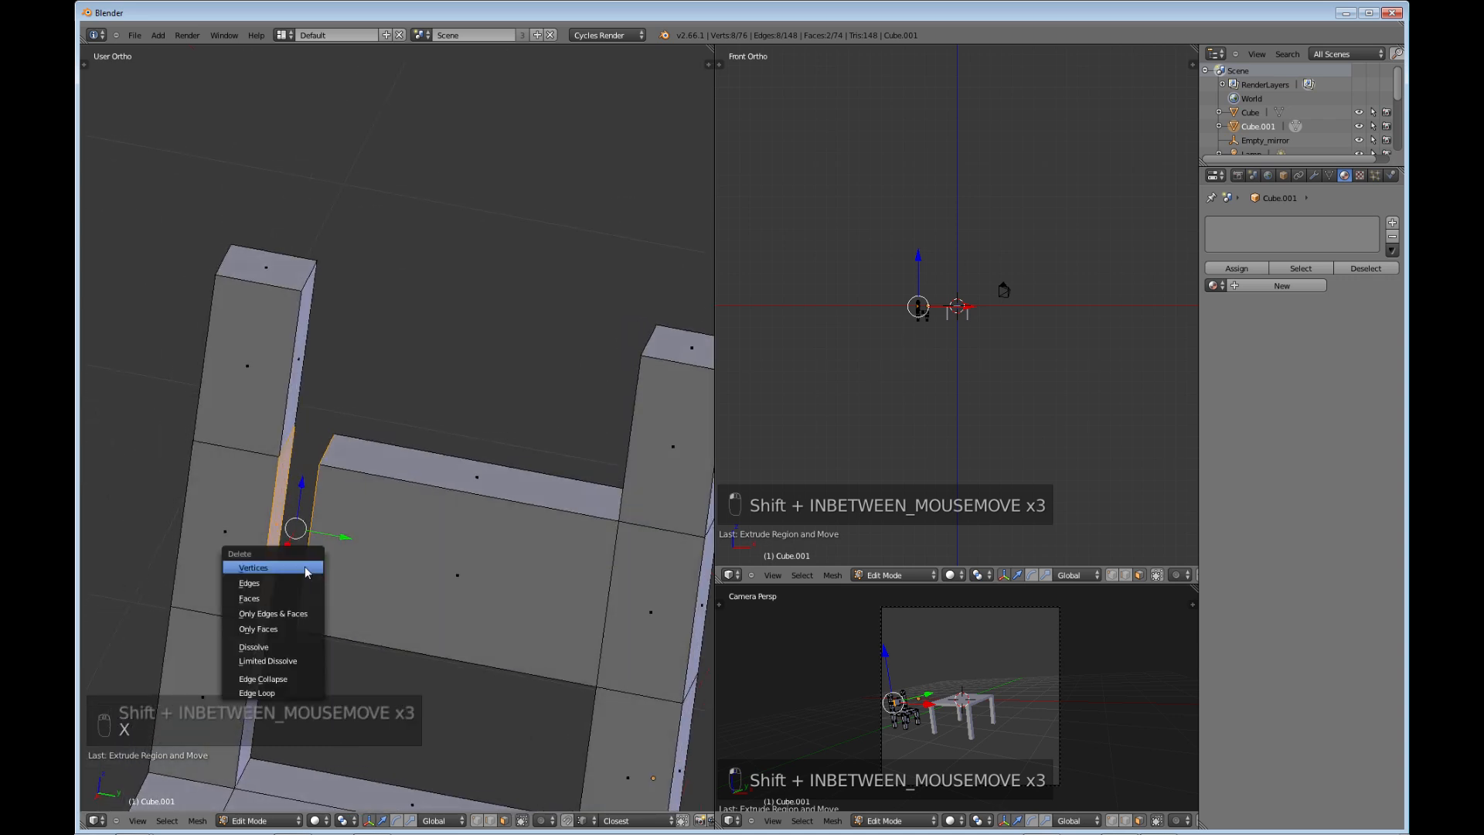
{"action": "left_click", "coordinate": [283, 600]}
{"action": "middle_click_drag", "start_coordinate": [361, 597], "coordinate": [344, 567]}
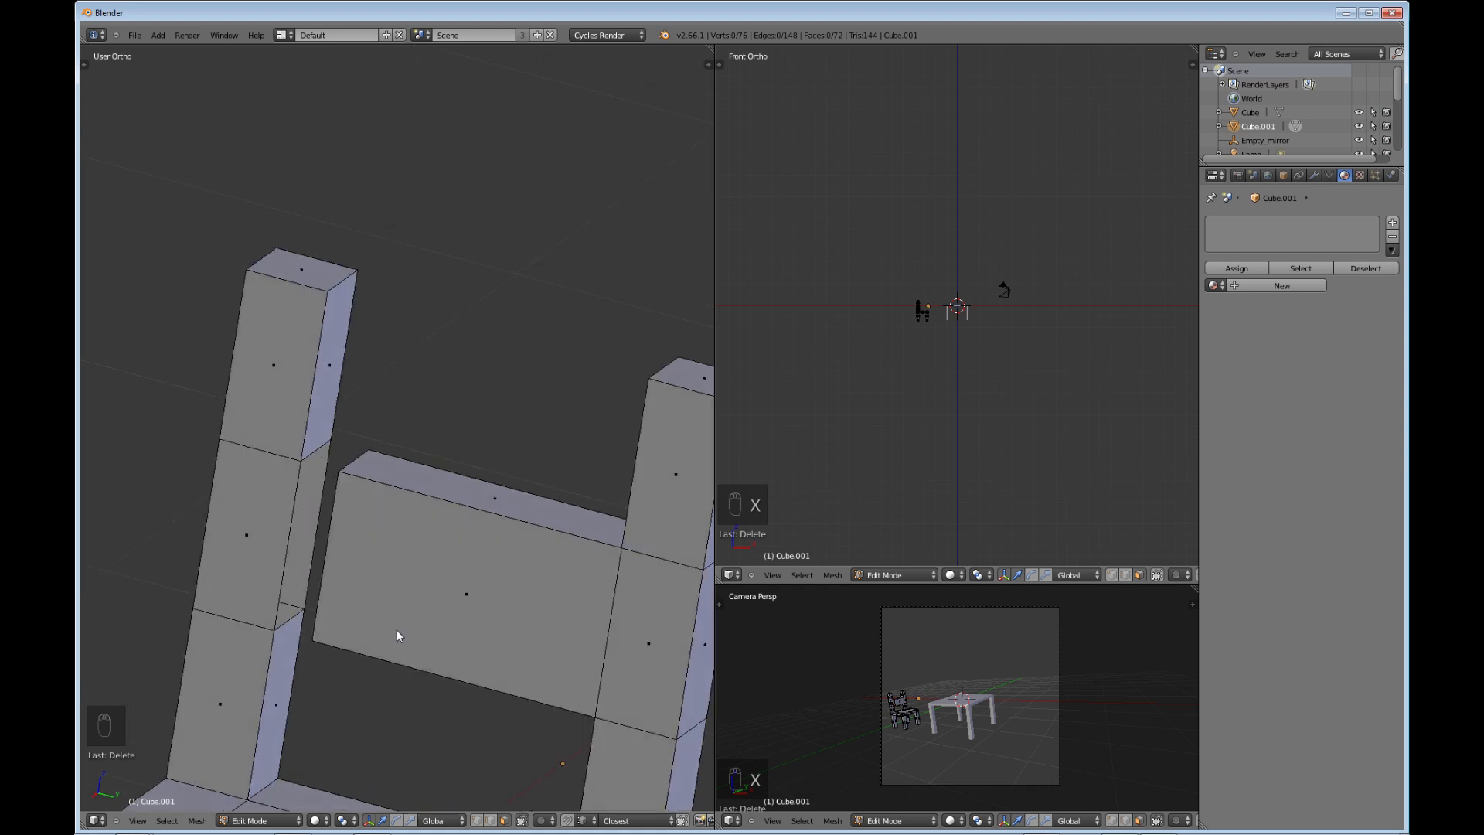
- Switch to vertex selection and merge the slat's upper front corner into the negative-Y post's matching corner using At Last
{"action": "left_click", "coordinate": [477, 821]}
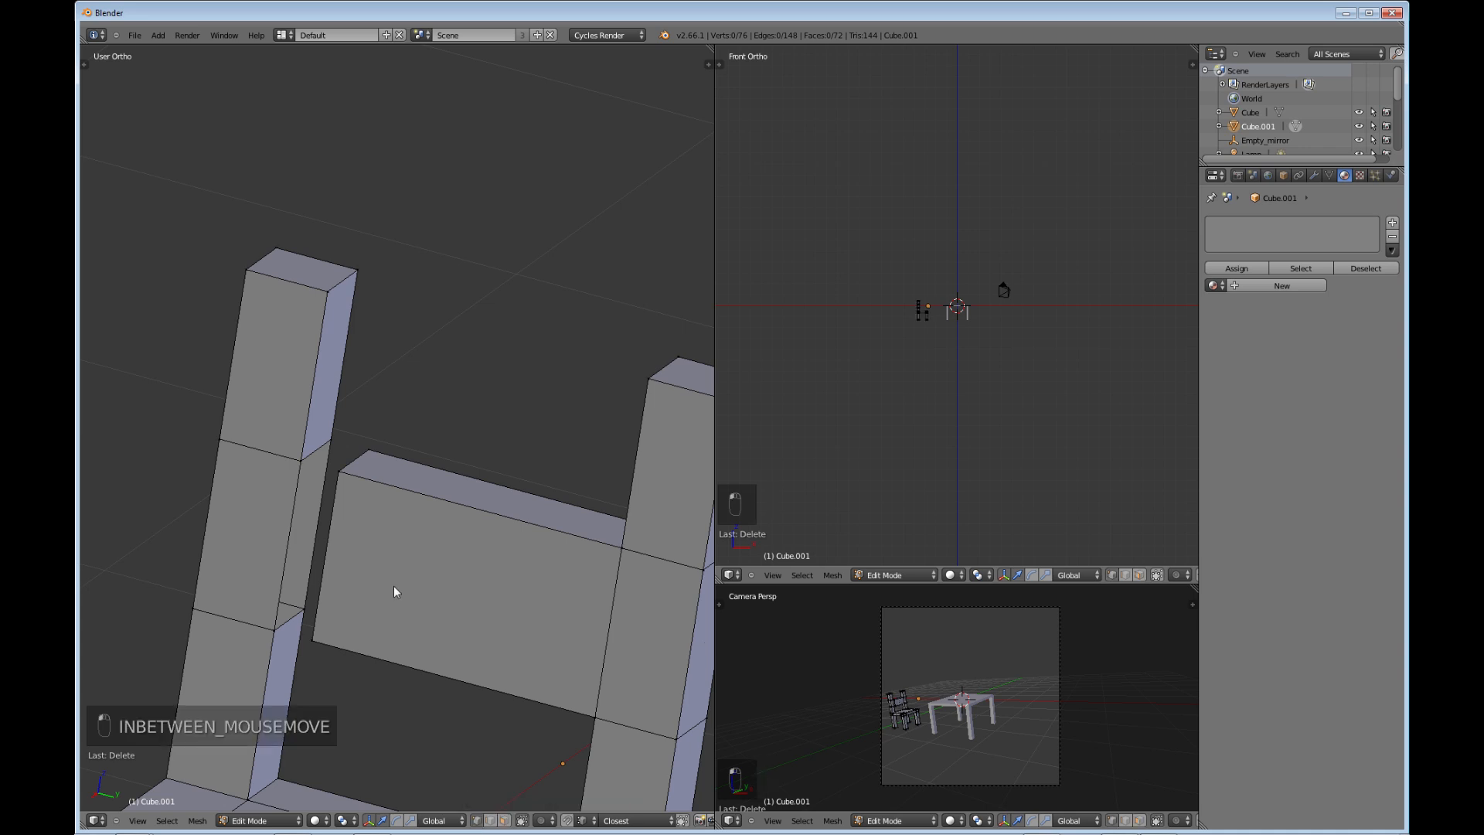
{"action": "right_click", "coordinate": [342, 474]}
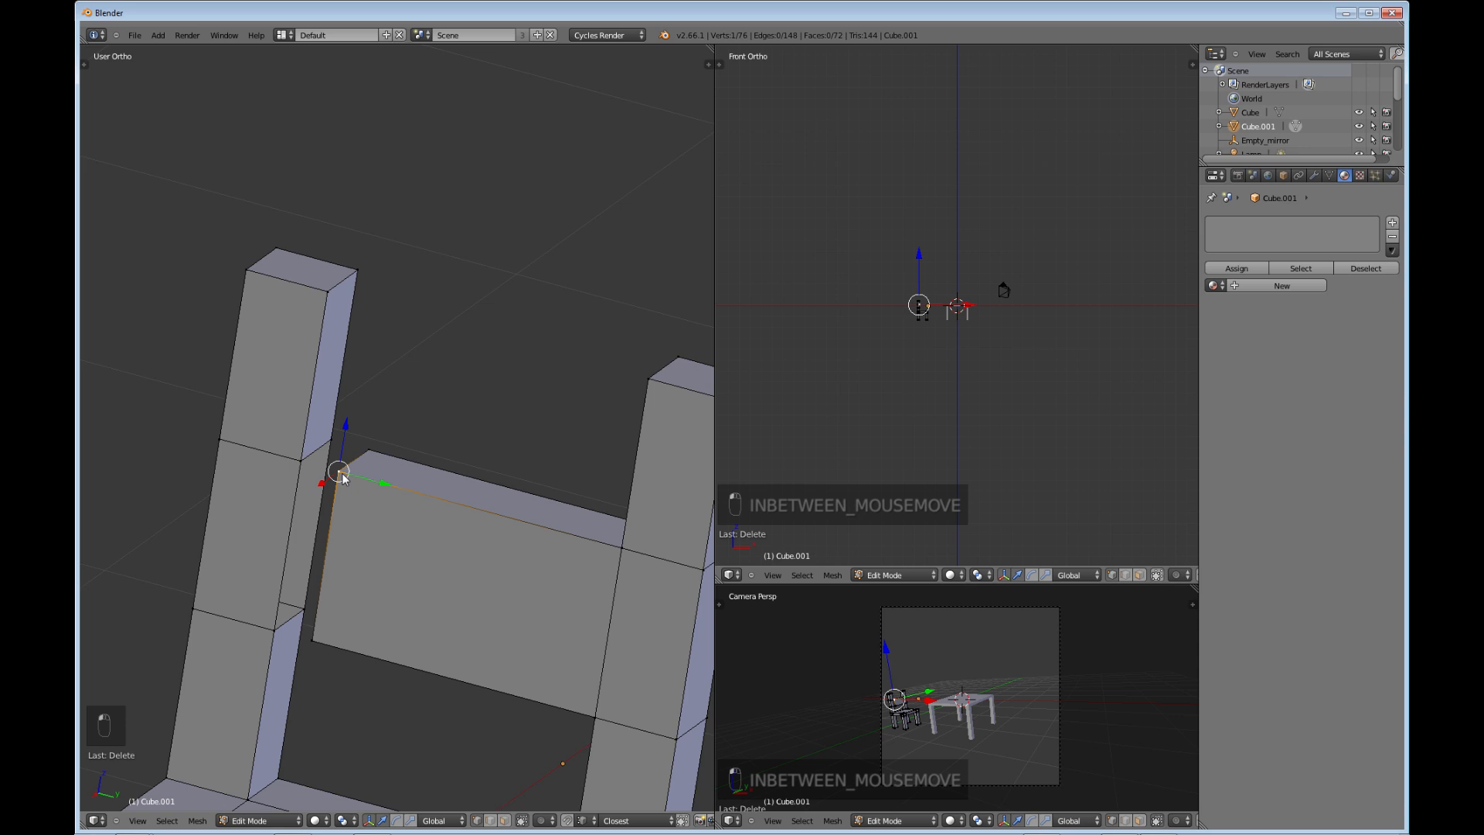
{"action": "right_click", "coordinate": [303, 465], "text": "shift"}
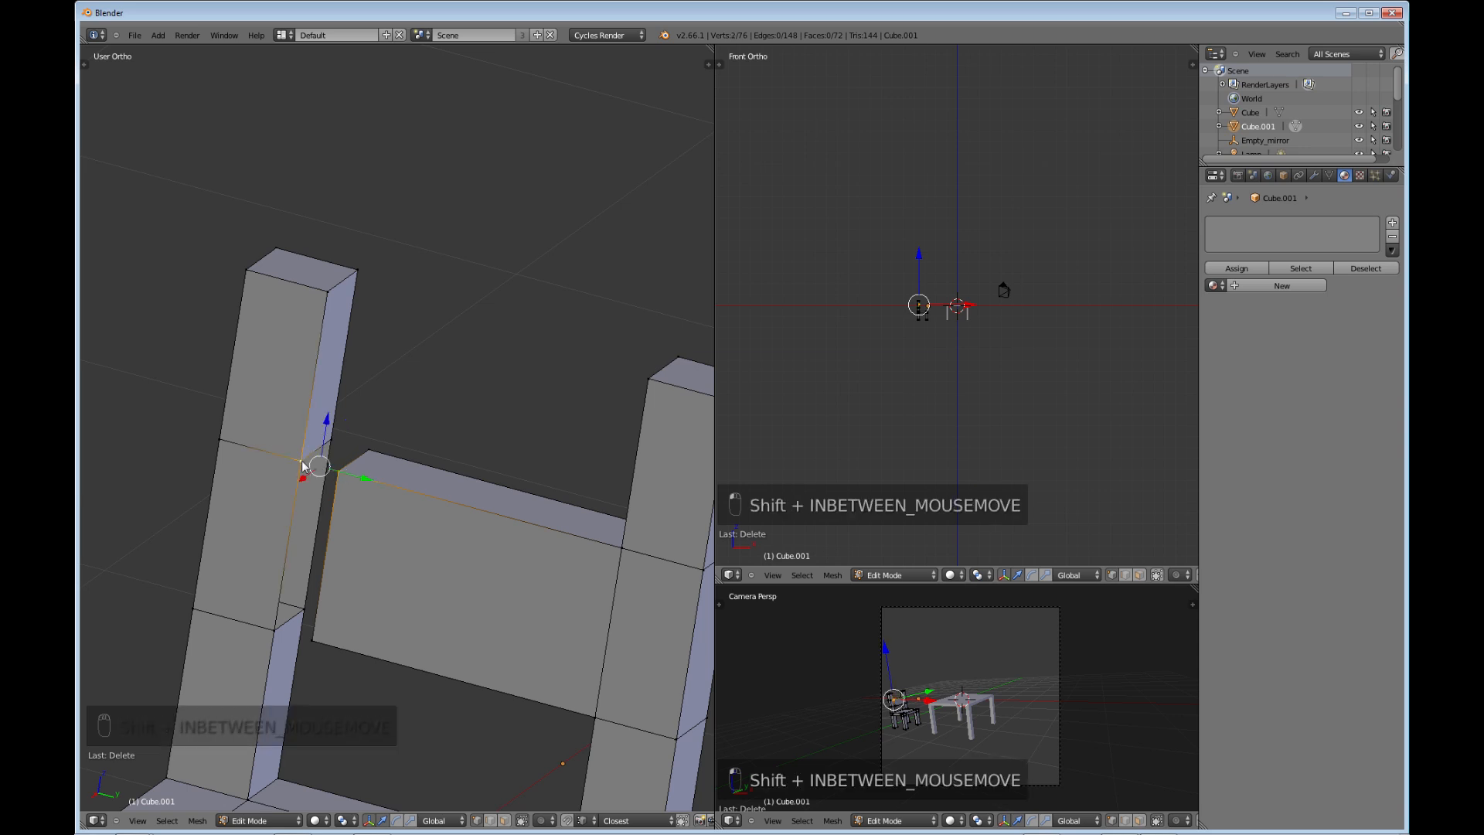
{"action": "key", "text": "alt+m"}
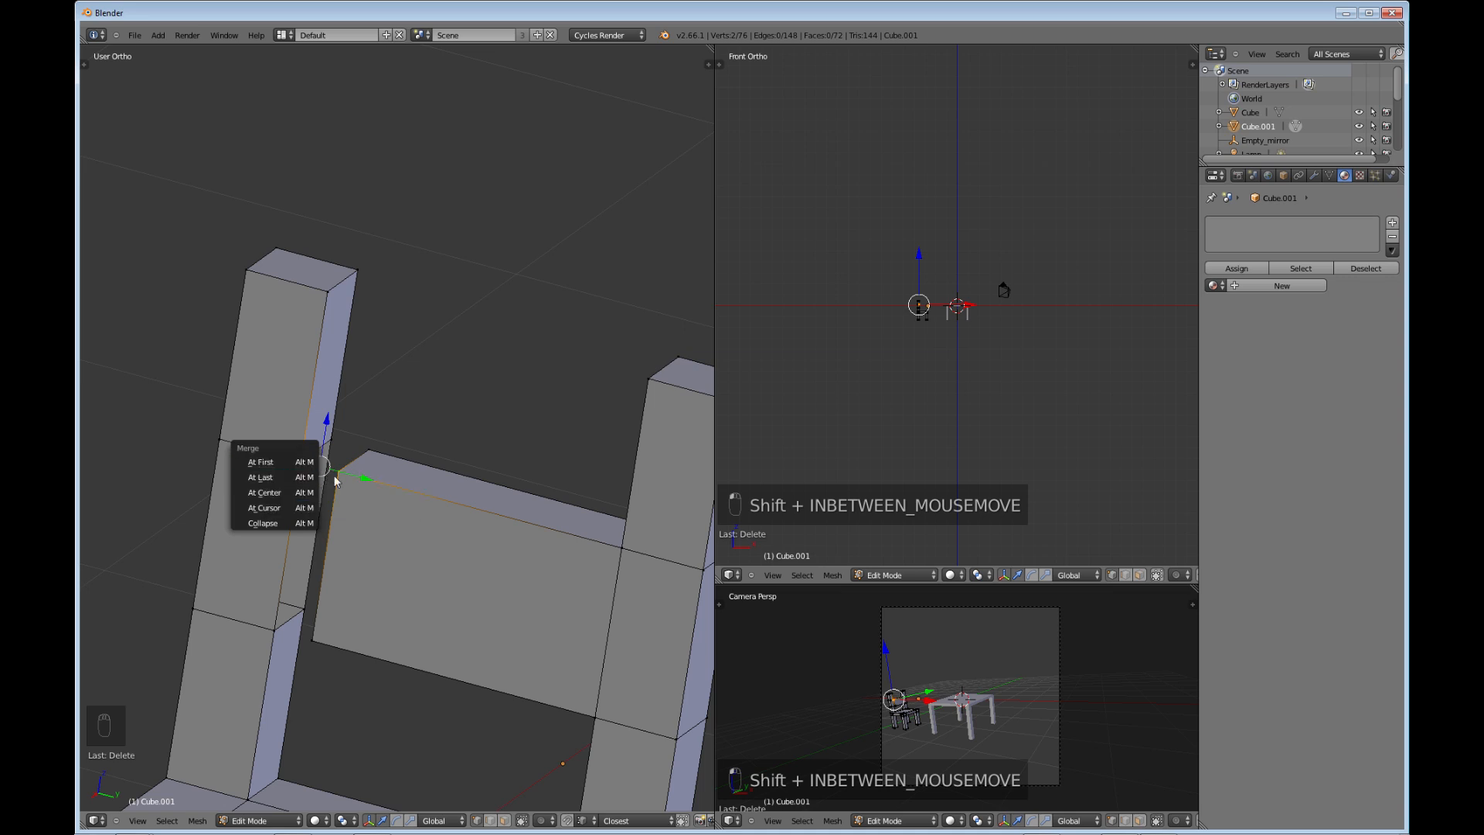
{"action": "left_click", "coordinate": [275, 478]}
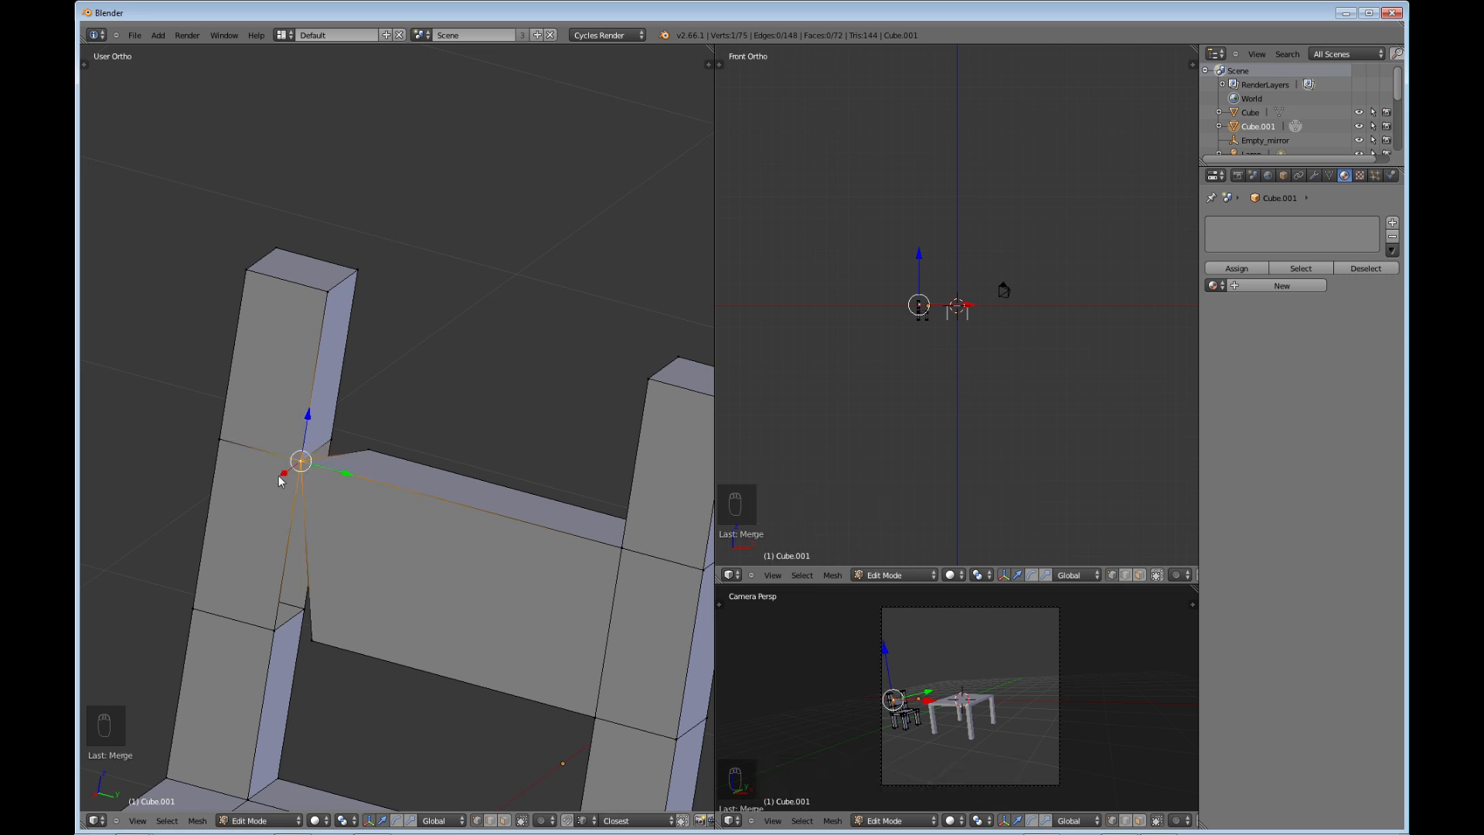
- Merge the slat's upper rear corner vertex into the post's matching rear vertex using At Last
{"action": "right_click", "coordinate": [366, 454]}
{"action": "right_click", "coordinate": [333, 441], "text": "shift"}
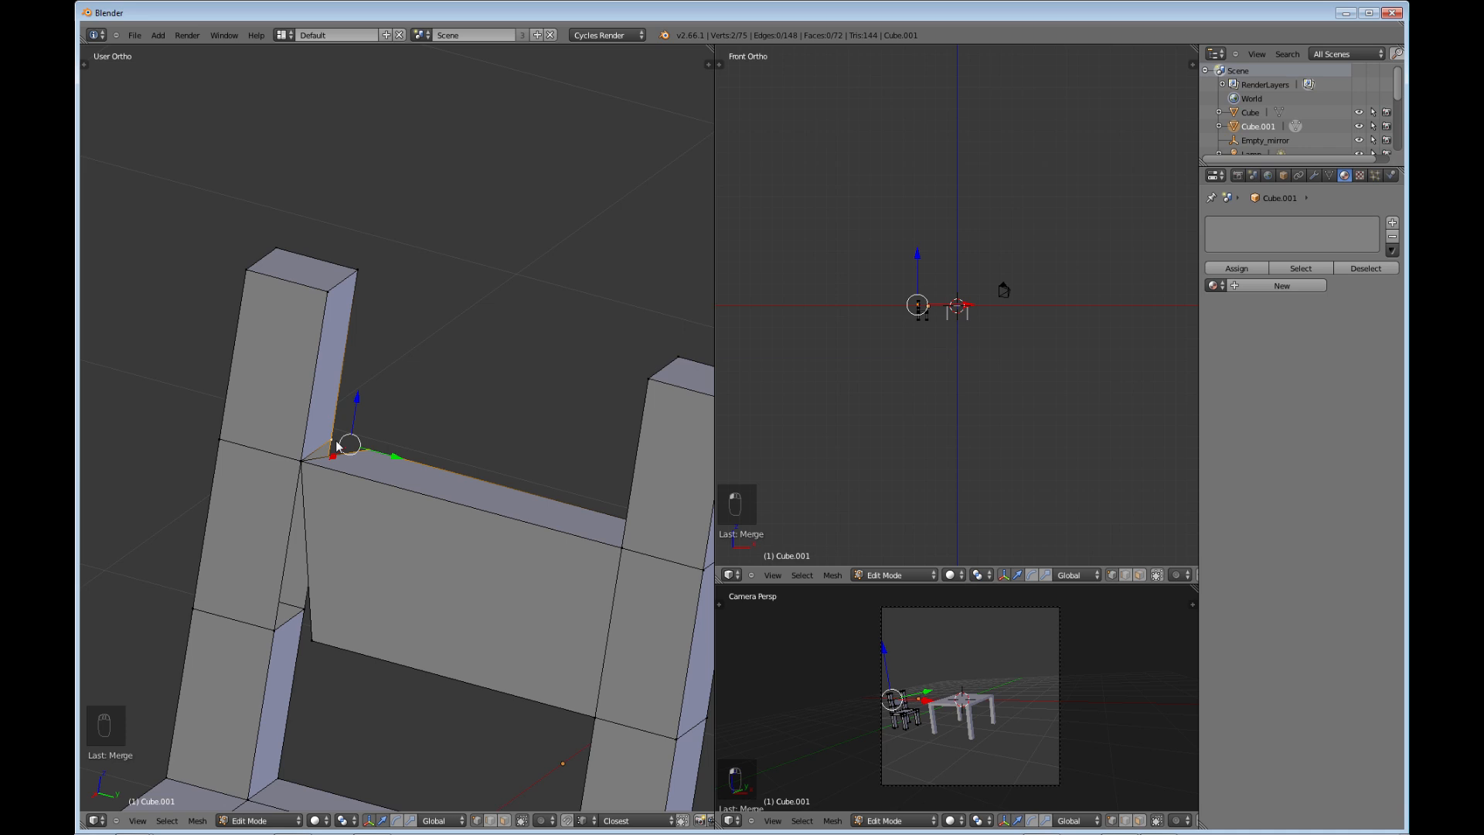
{"action": "key", "text": "alt+m"}
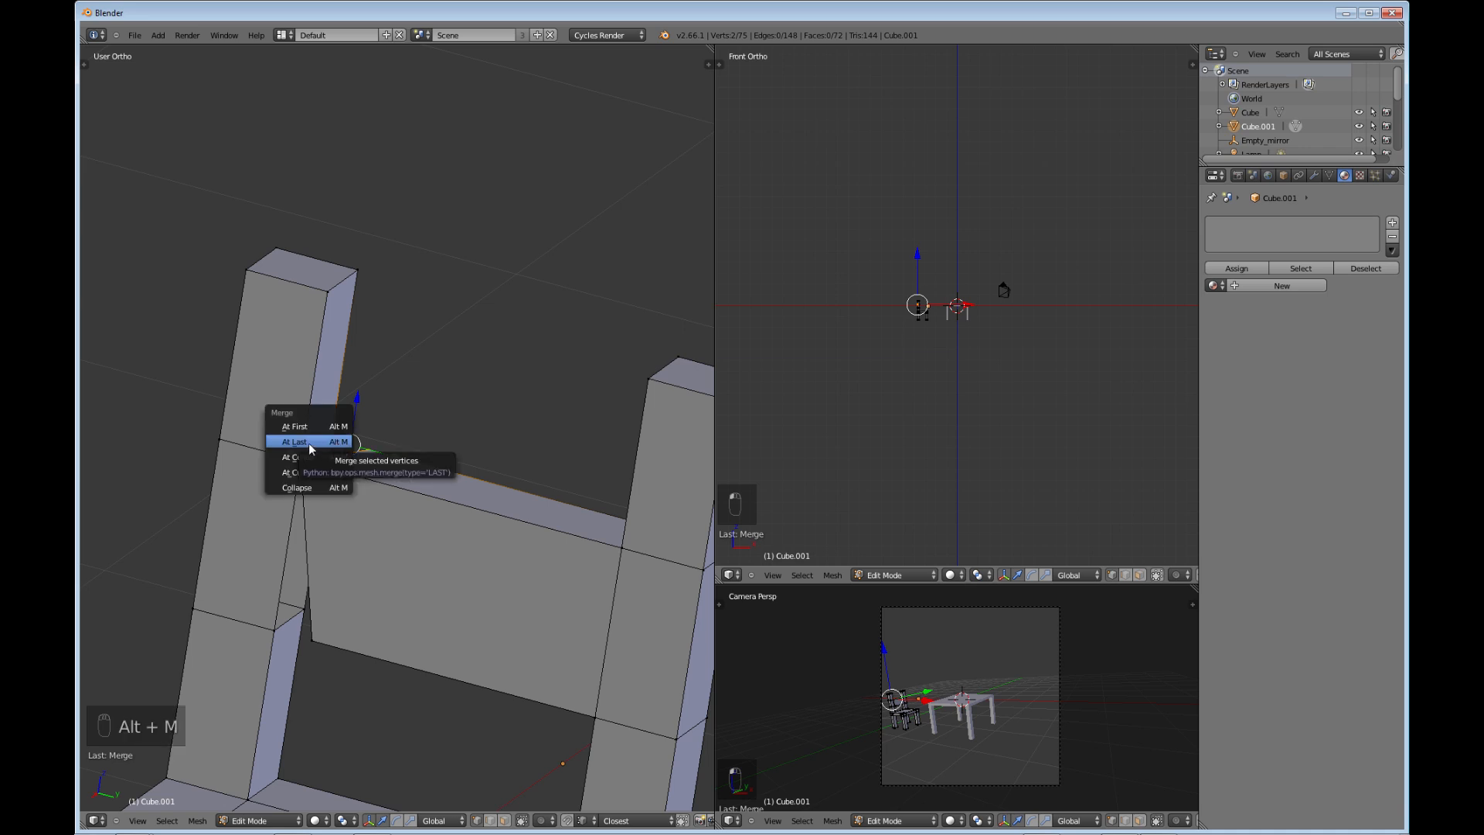
{"action": "left_click", "coordinate": [310, 444]}
- Merge the slat's lower front corner vertex into the post's matching lower front vertex using At Last
{"action": "middle_click_drag", "start_coordinate": [322, 648], "coordinate": [409, 691]}
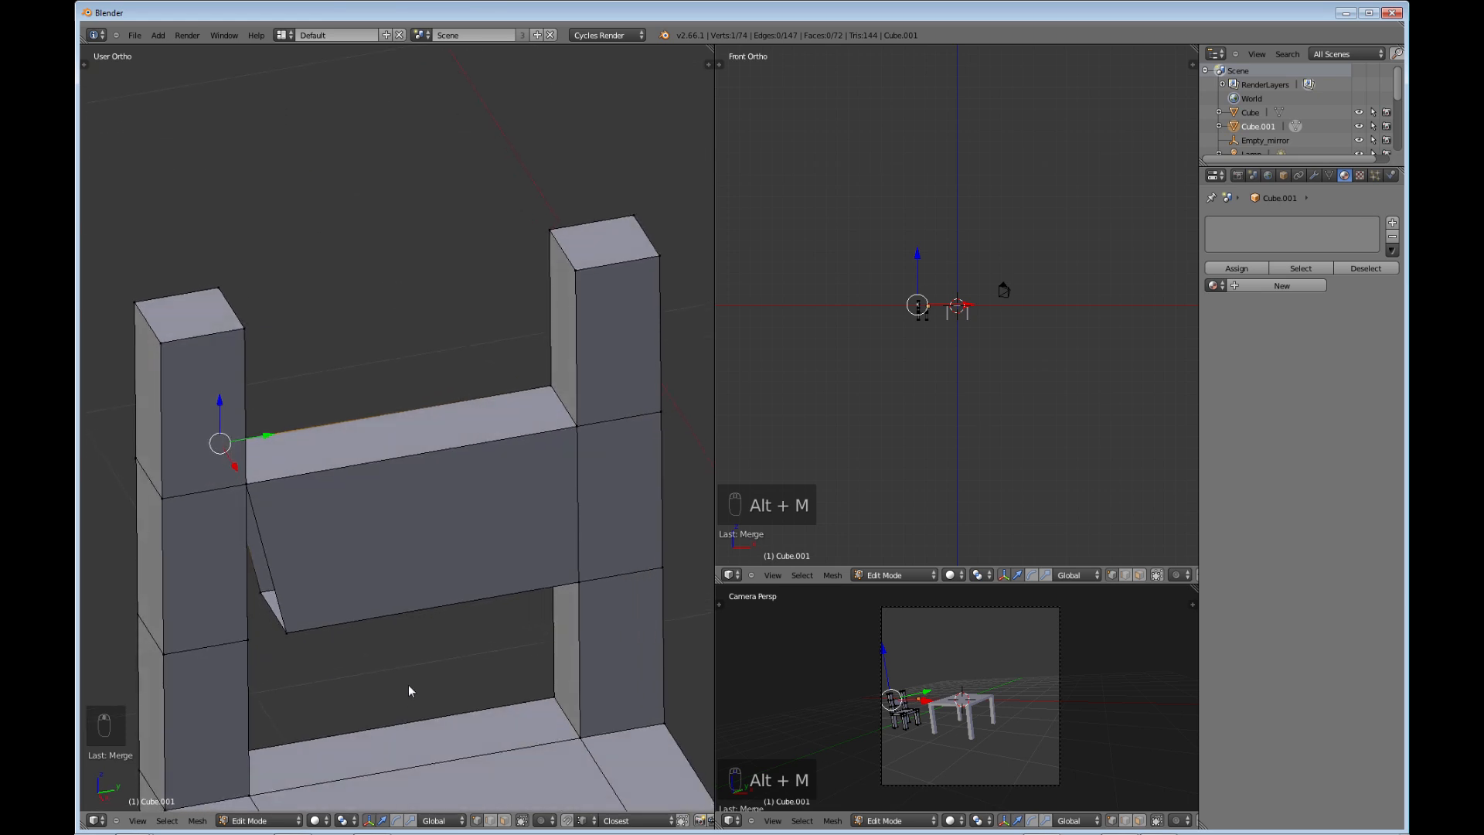
{"action": "right_click", "coordinate": [290, 634]}
{"action": "right_click", "coordinate": [249, 639], "text": "shift"}
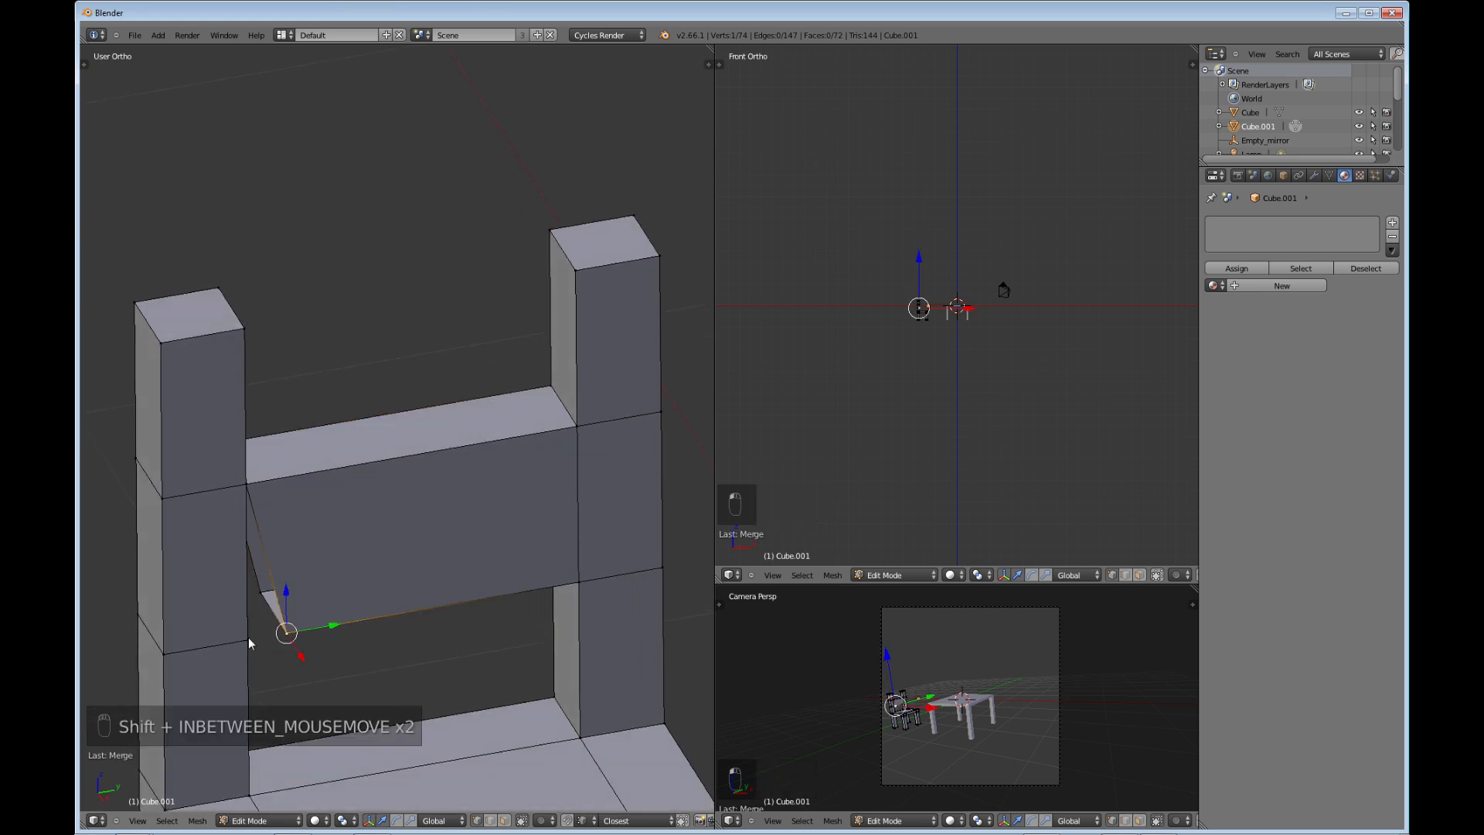
{"action": "key", "text": "alt+m"}
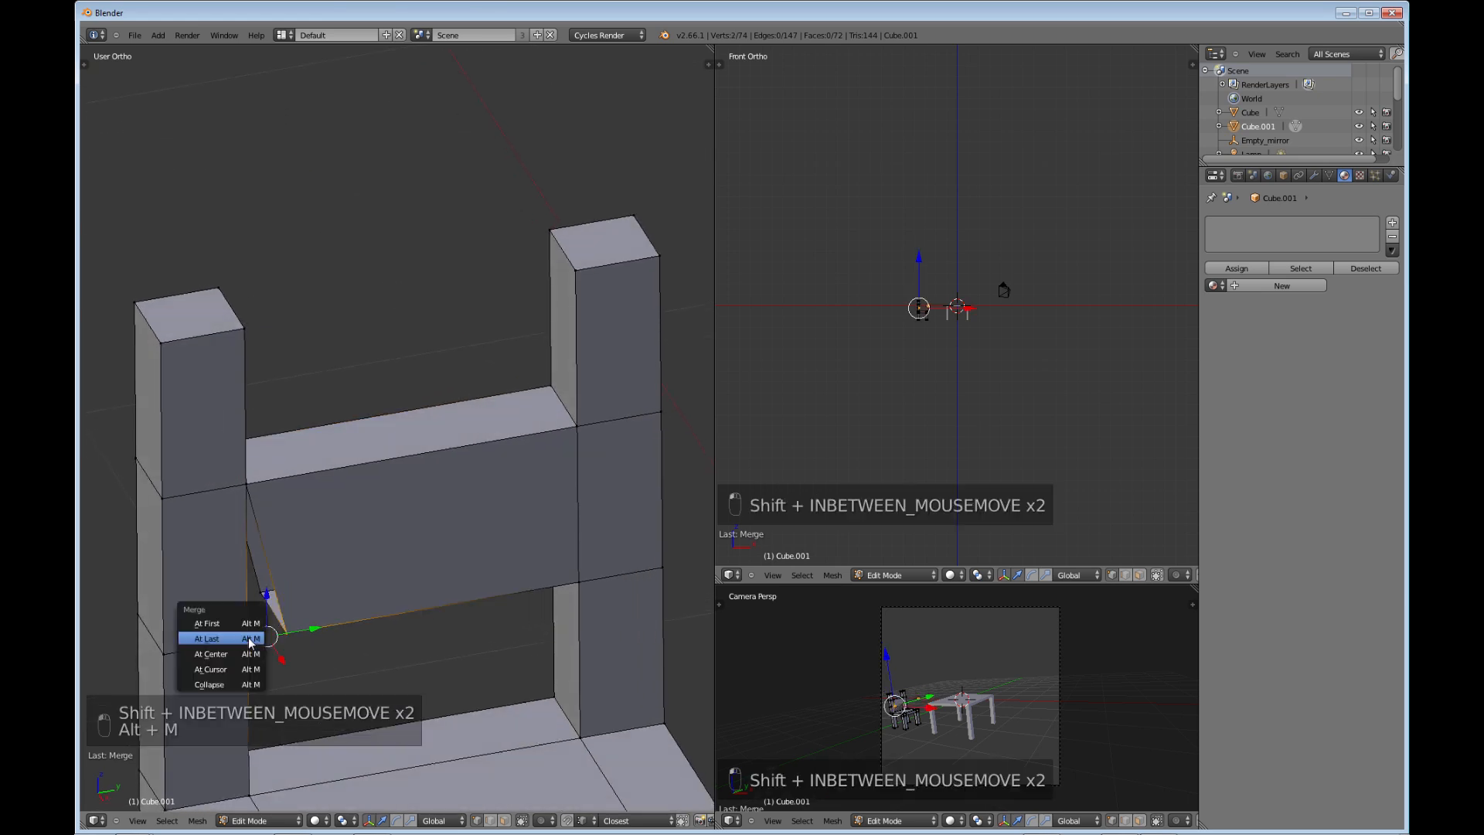
{"action": "left_click", "coordinate": [250, 640]}
- Merge the slat's lower rear corner vertex into the post's matching lower rear vertex using At Last
{"action": "middle_click_drag", "start_coordinate": [252, 598], "coordinate": [380, 574]}
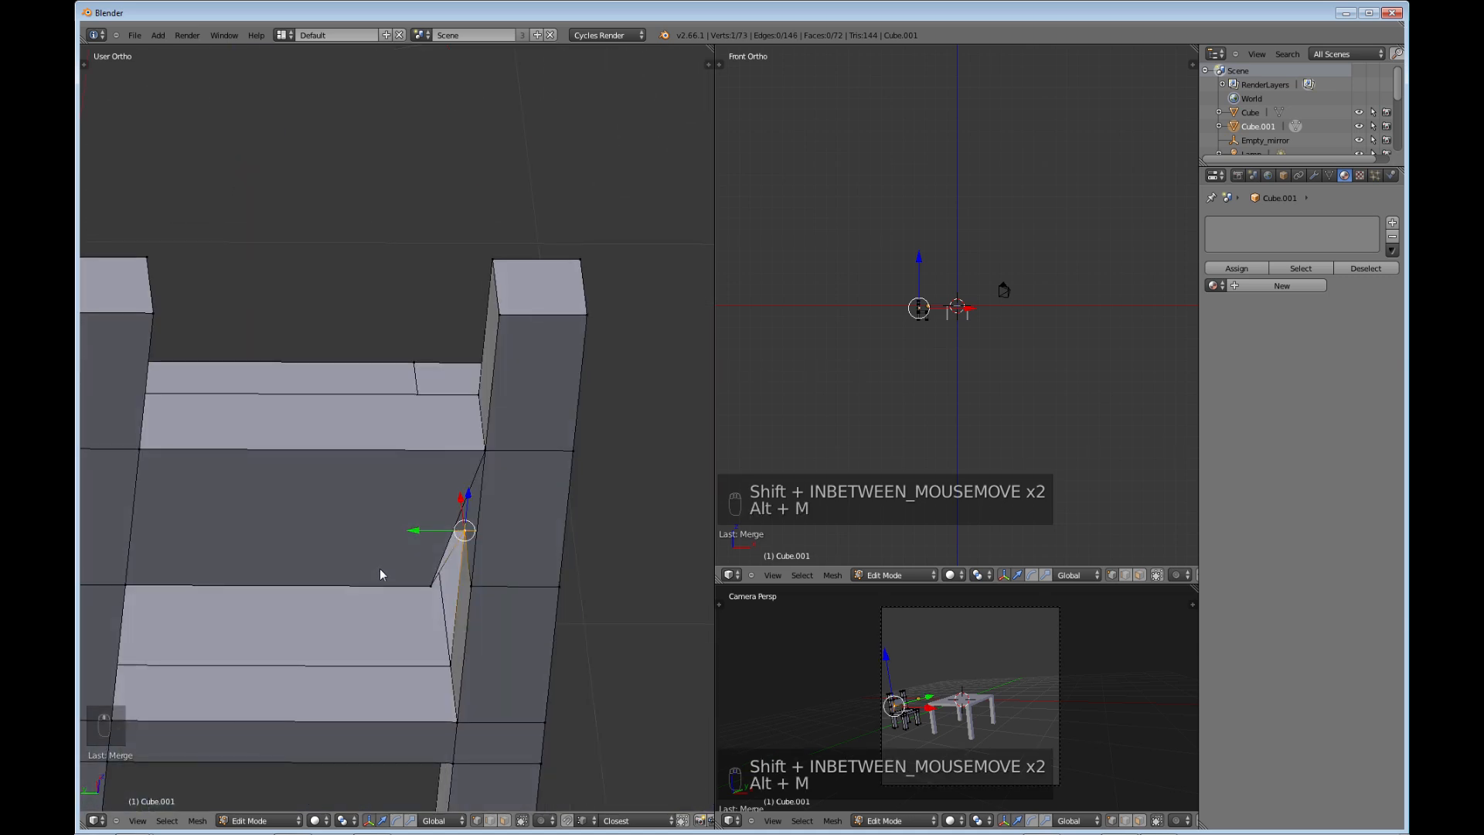
{"action": "right_click", "coordinate": [433, 589]}
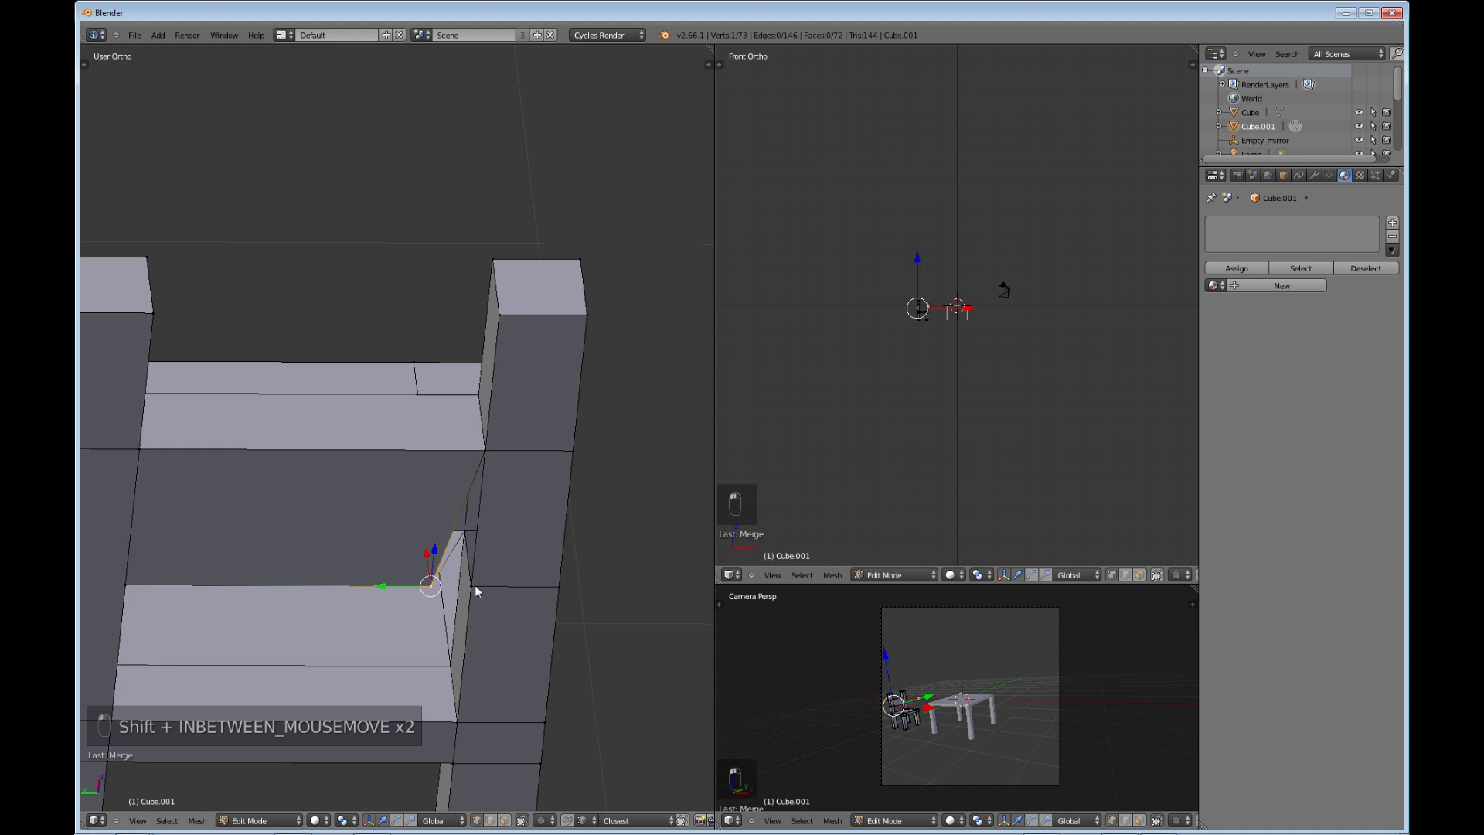
{"action": "right_click", "coordinate": [473, 586], "text": "shift"}
{"action": "key", "text": "alt+m"}
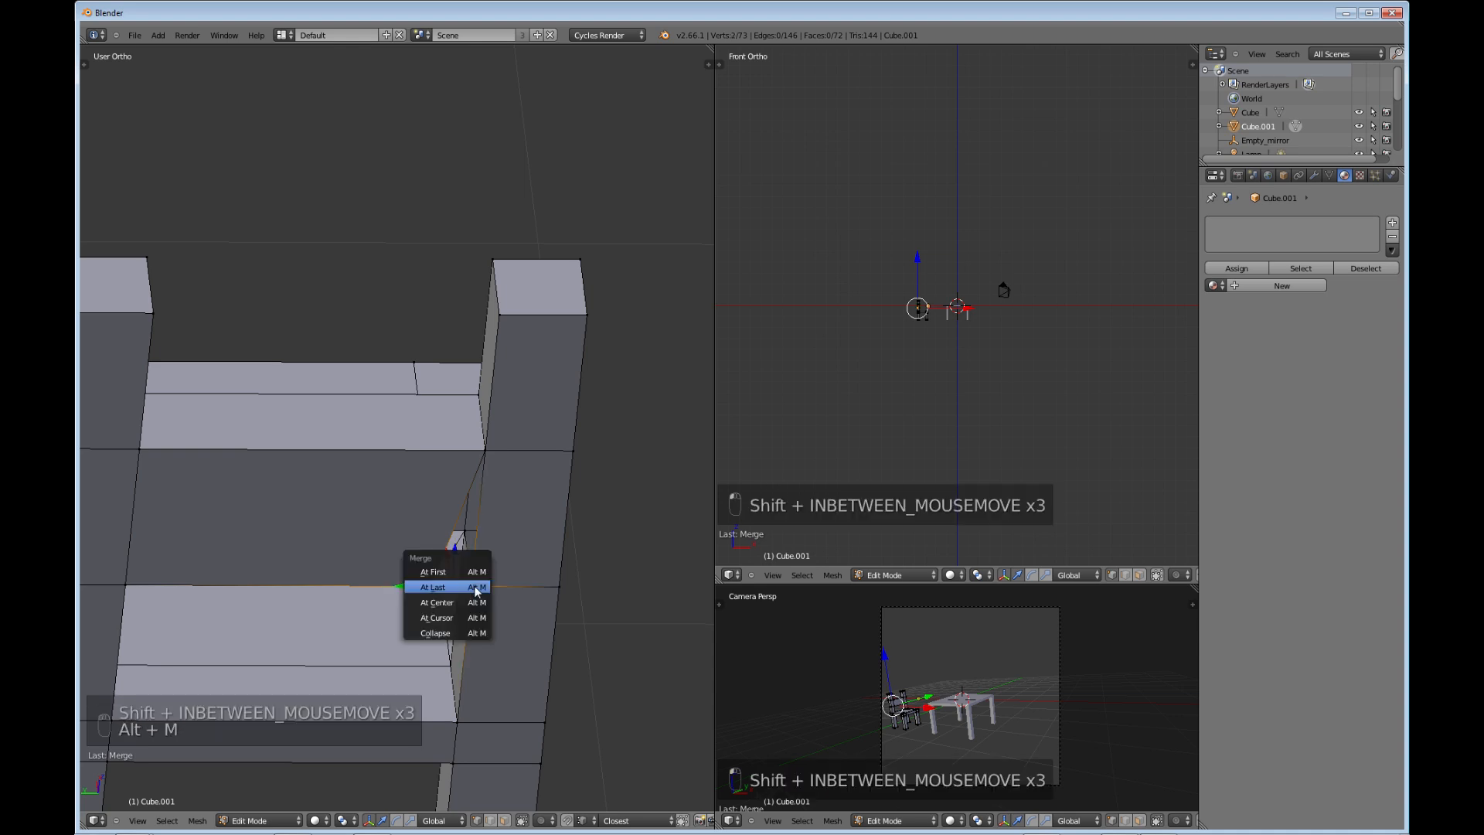
{"action": "left_click", "coordinate": [475, 586]}
- Return to Object Mode and move the chair about 2.1 units along positive X so its seat slides under the table
{"action": "middle_click_drag", "start_coordinate": [529, 607], "coordinate": [386, 576]}
{"action": "scroll", "coordinate": [424, 610], "scroll_direction": "down", "scroll_amount": 4}
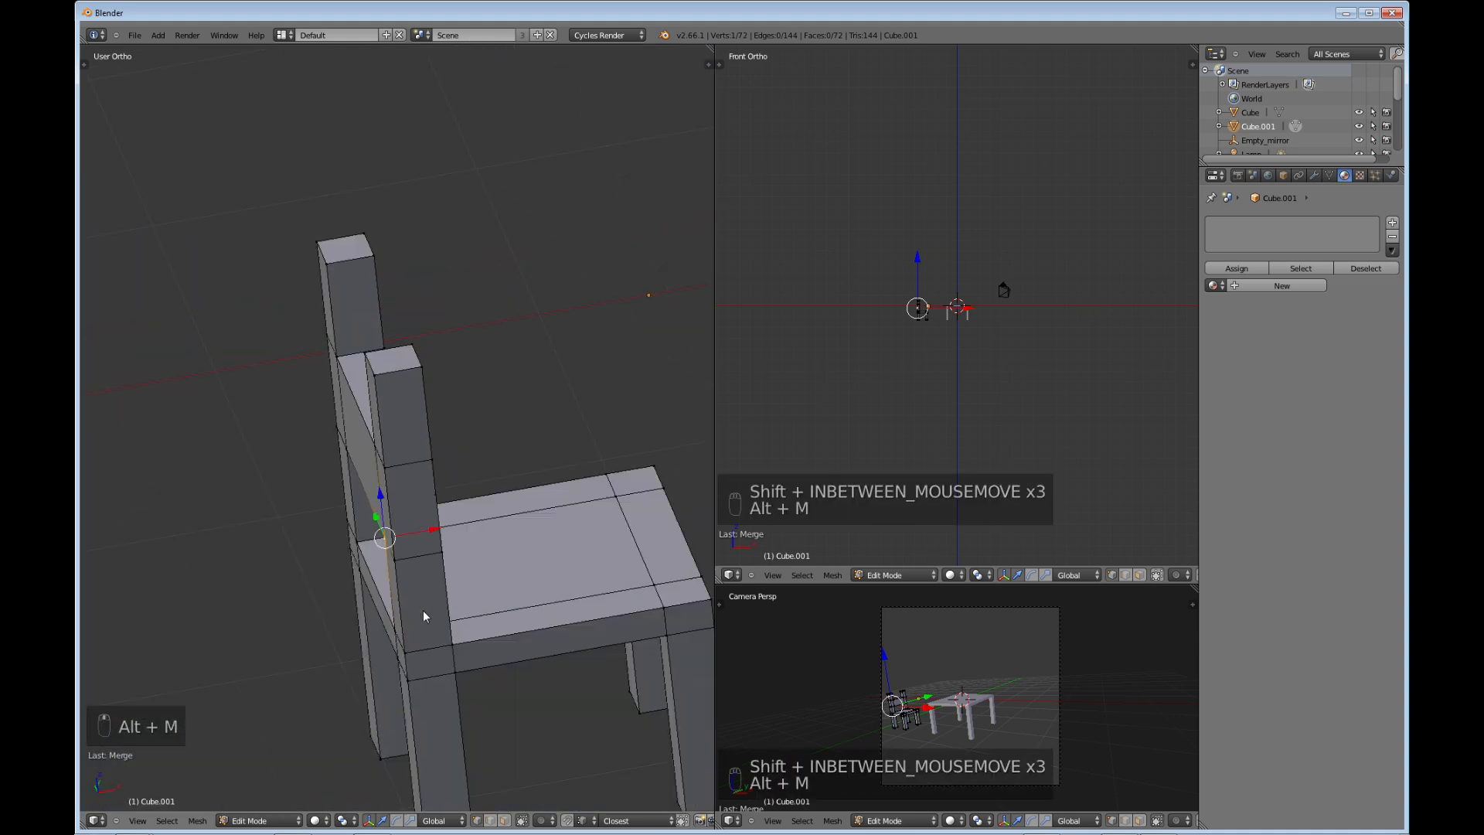
{"action": "middle_click_drag", "start_coordinate": [490, 587], "coordinate": [555, 581]}
{"action": "scroll", "coordinate": [410, 591], "scroll_direction": "down", "scroll_amount": 5}
{"action": "scroll", "coordinate": [533, 553], "scroll_direction": "down", "scroll_amount": 3}
{"action": "middle_click_drag", "start_coordinate": [513, 523], "coordinate": [303, 611], "text": "shift"}
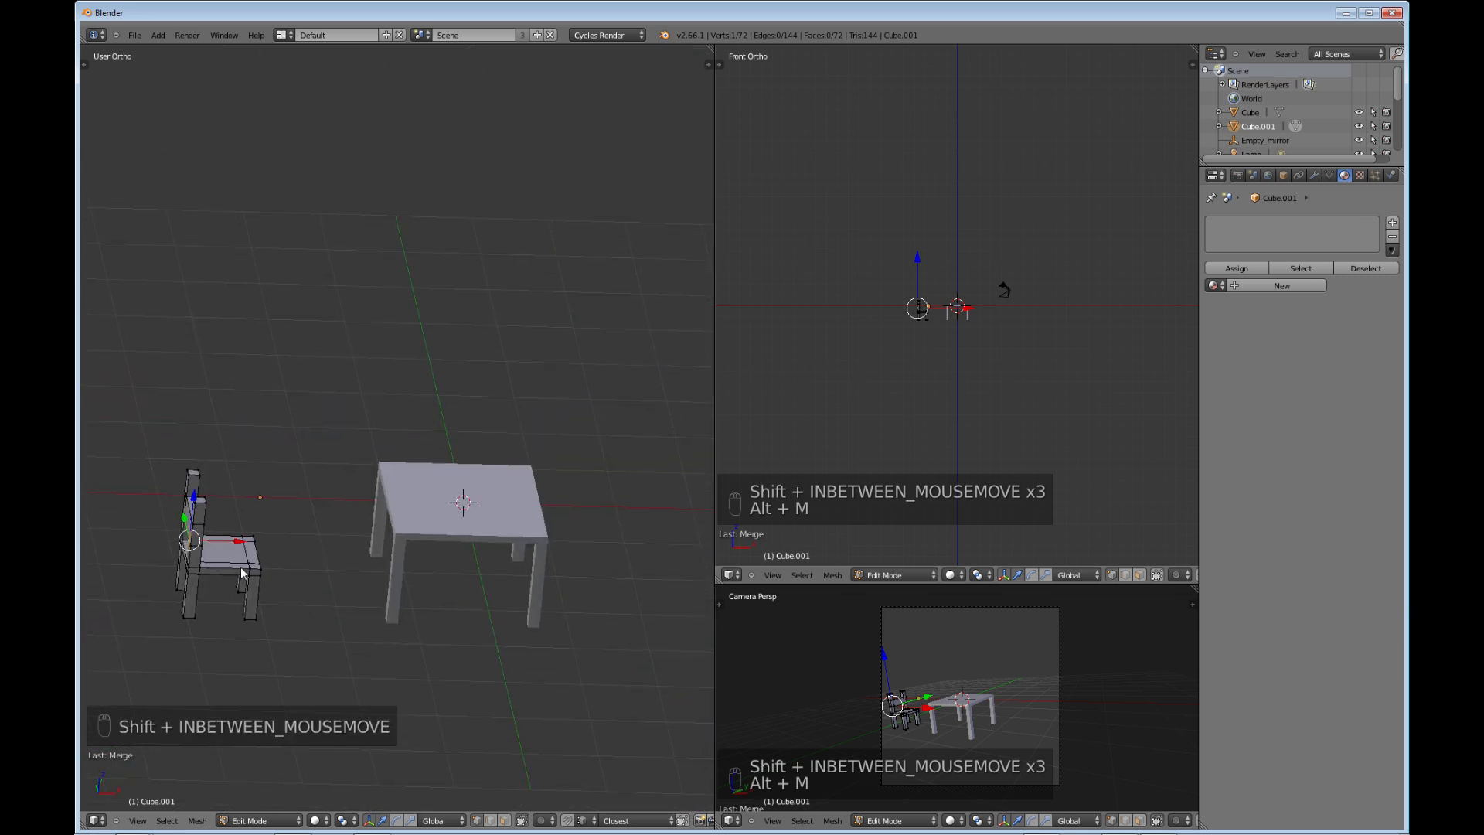
{"action": "key", "text": "Tab"}
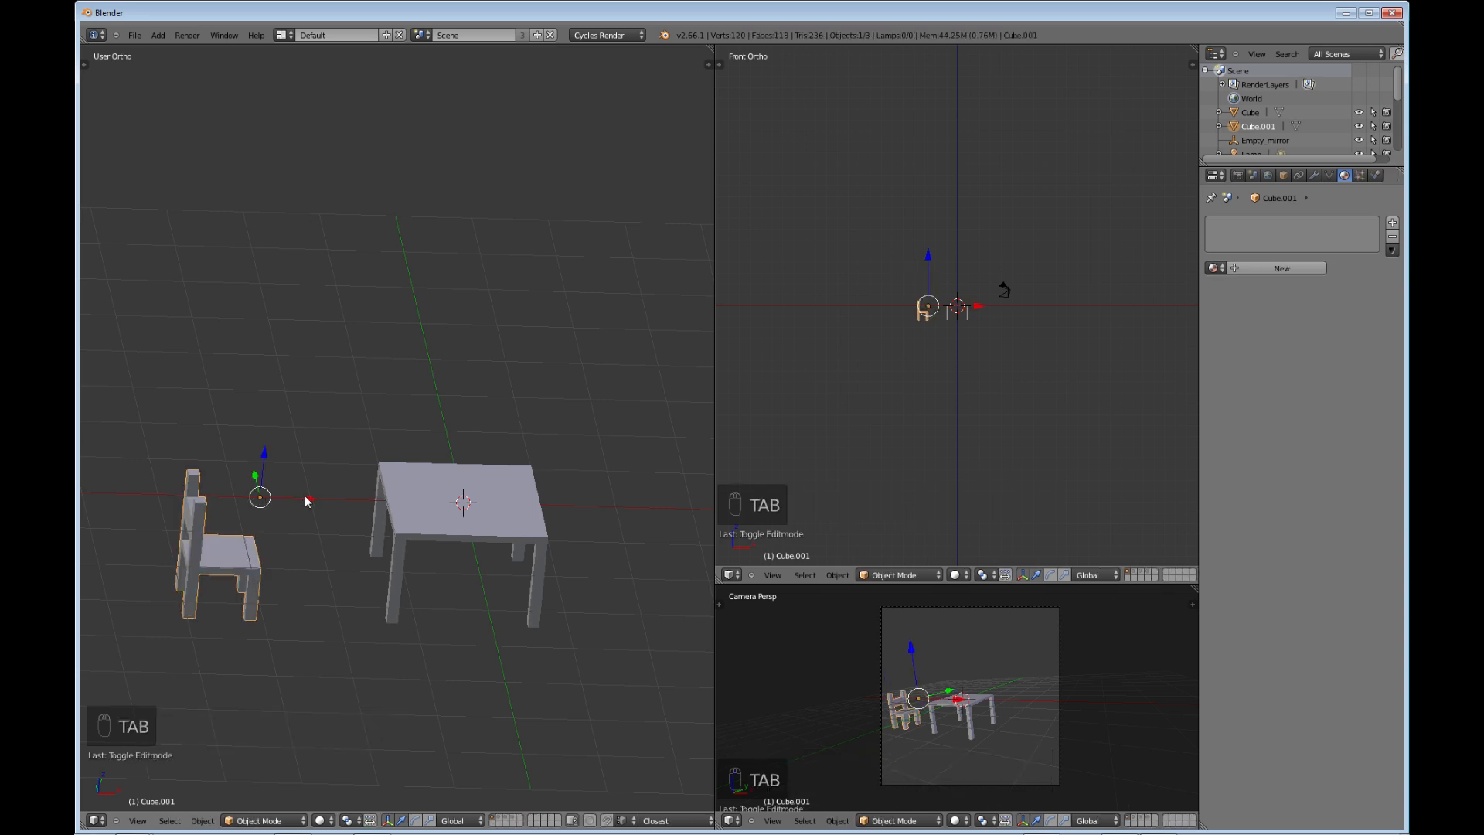
{"action": "left_click_drag", "start_coordinate": [307, 497], "coordinate": [453, 504]}
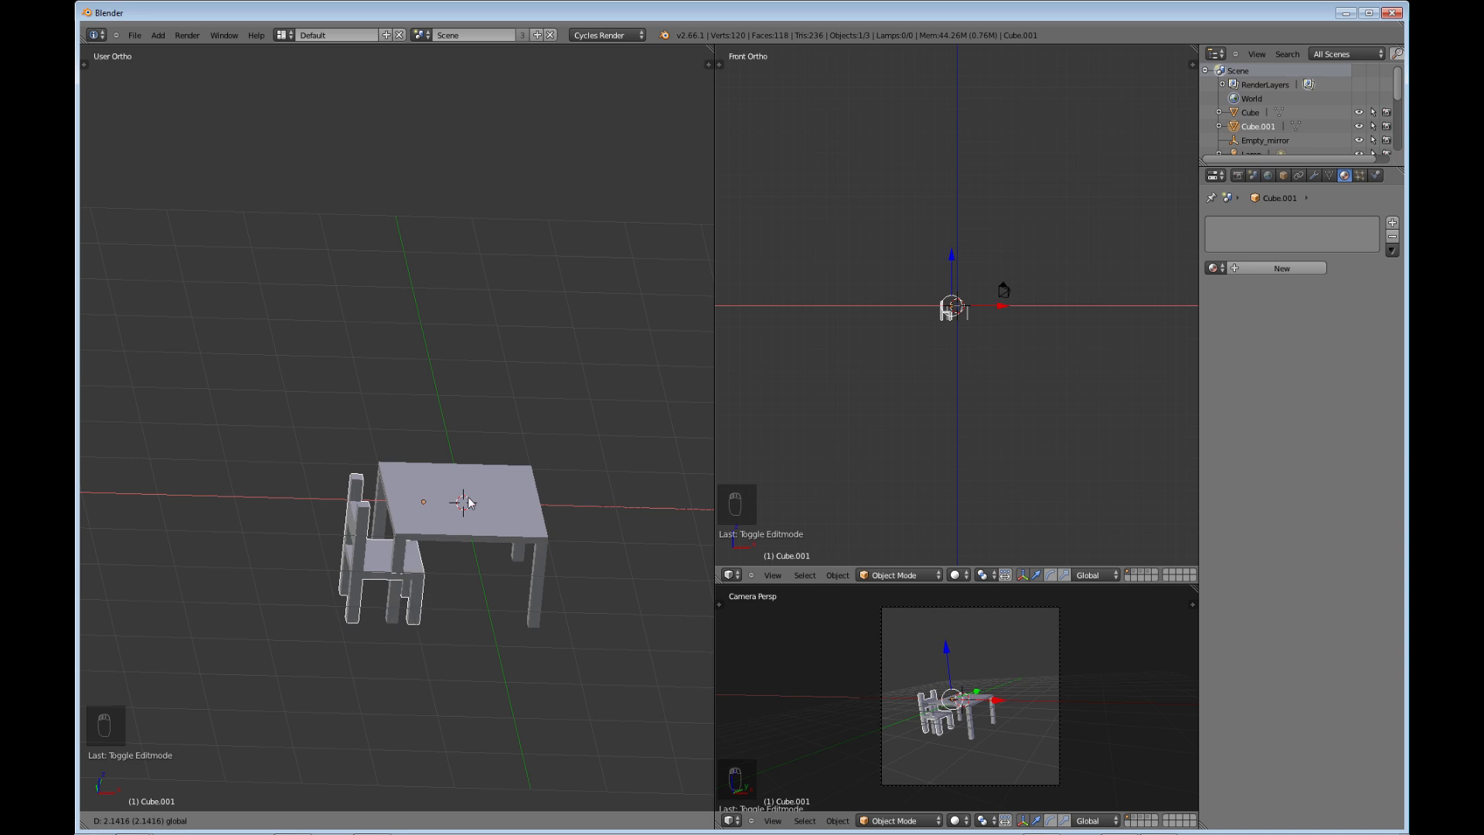
- Move the chair along positive Y to centre it on the table's side
{"action": "middle_click_drag", "start_coordinate": [308, 620], "coordinate": [452, 773]}
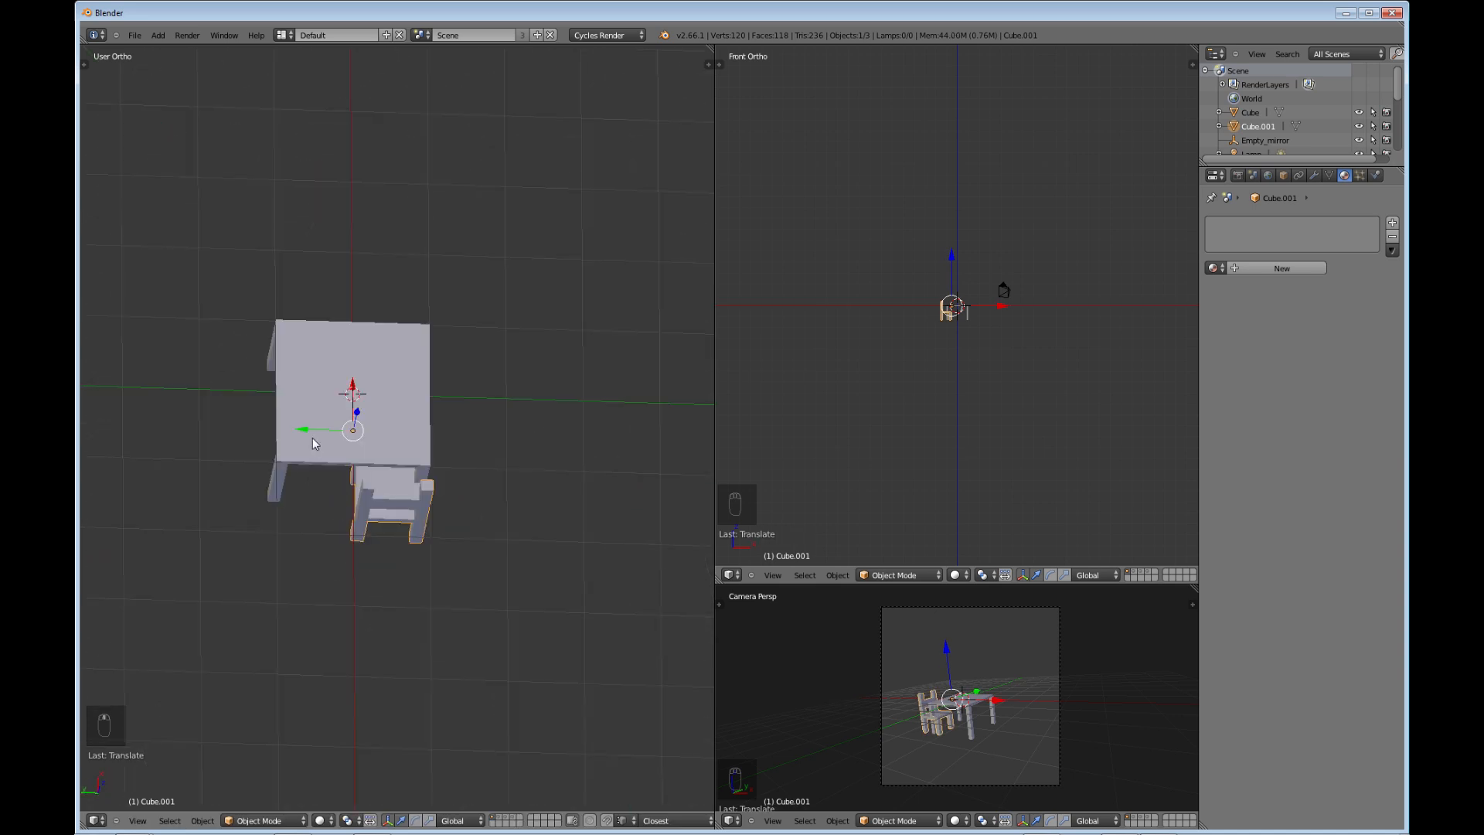
{"action": "left_click_drag", "start_coordinate": [311, 430], "coordinate": [266, 413]}
{"action": "middle_click_drag", "start_coordinate": [301, 594], "coordinate": [395, 576]}
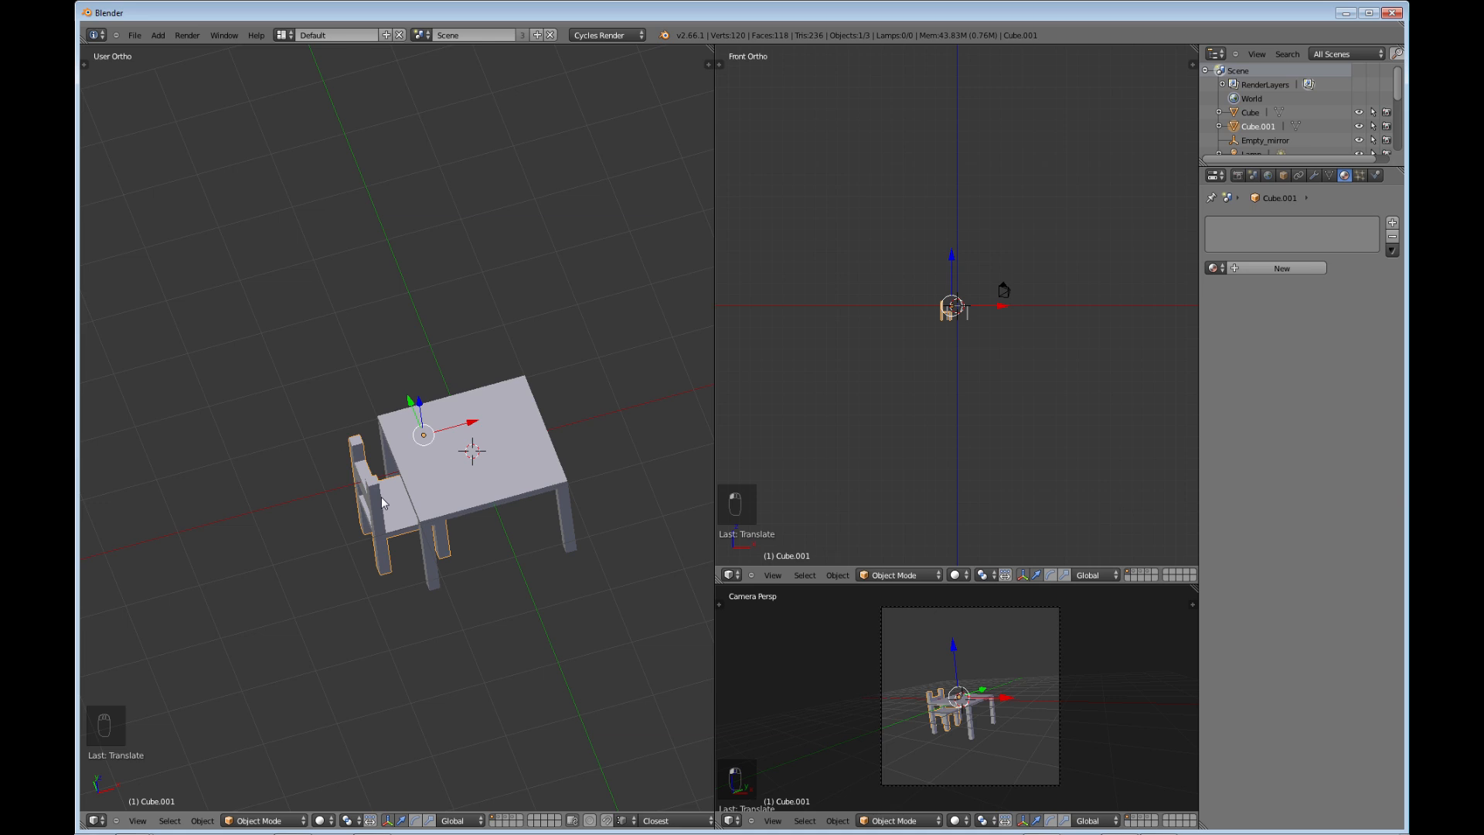
- Duplicate the chair and move the copy along positive X to the opposite side of the table
{"action": "key", "text": "shift+d"}
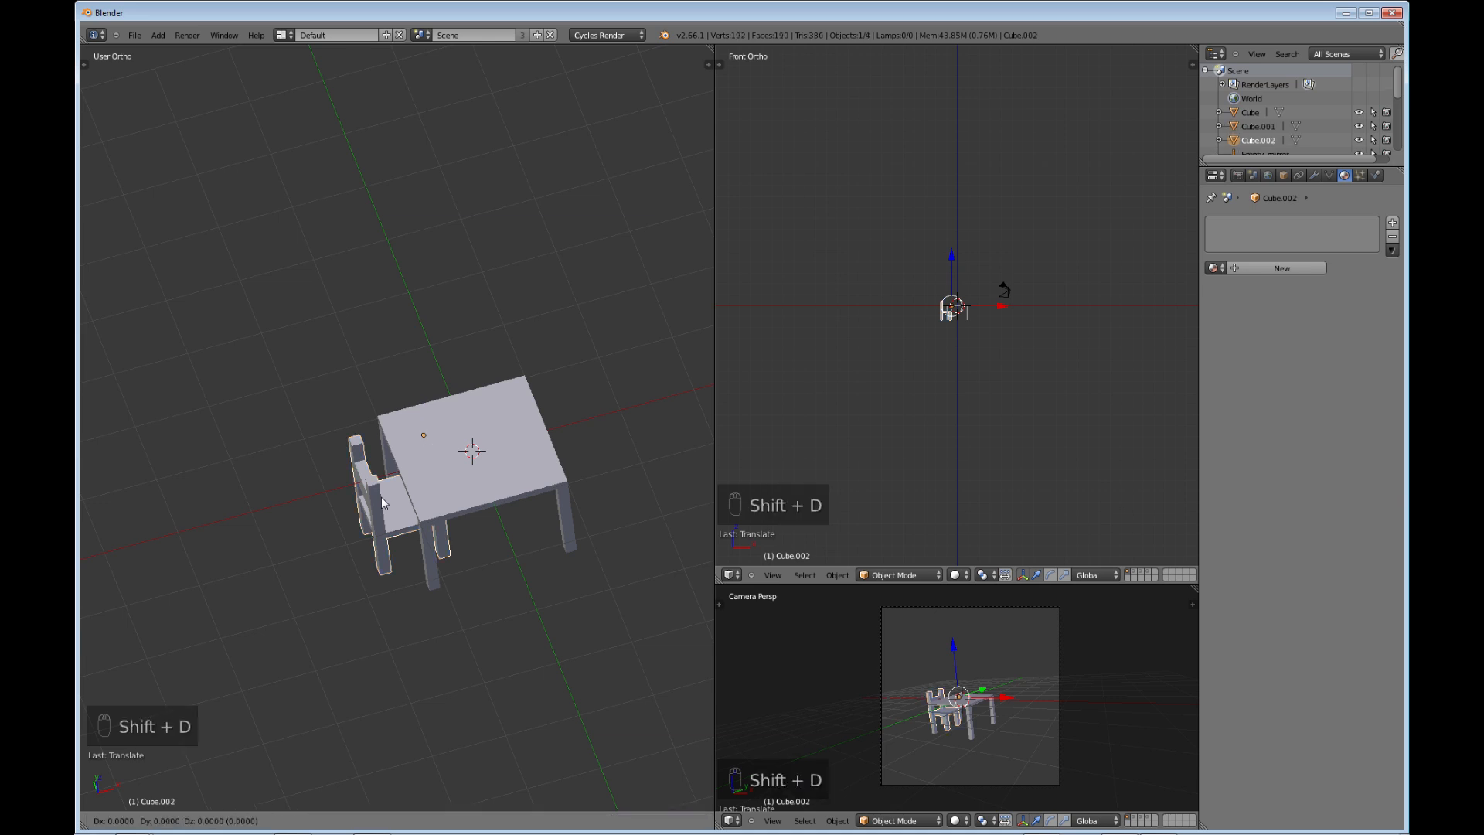
{"action": "right_click", "coordinate": [382, 496]}
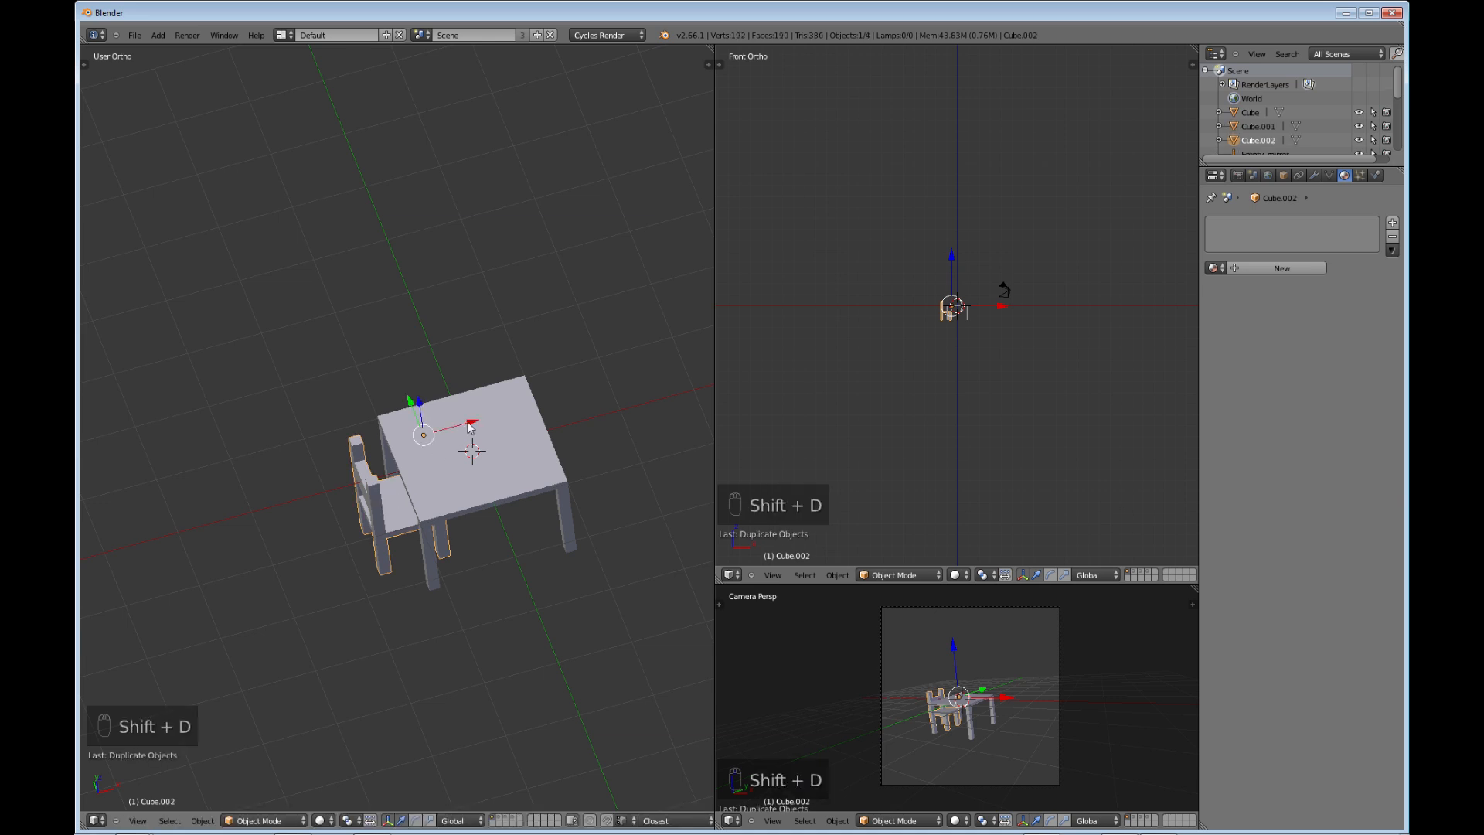
{"action": "left_click_drag", "start_coordinate": [471, 427], "coordinate": [636, 385]}
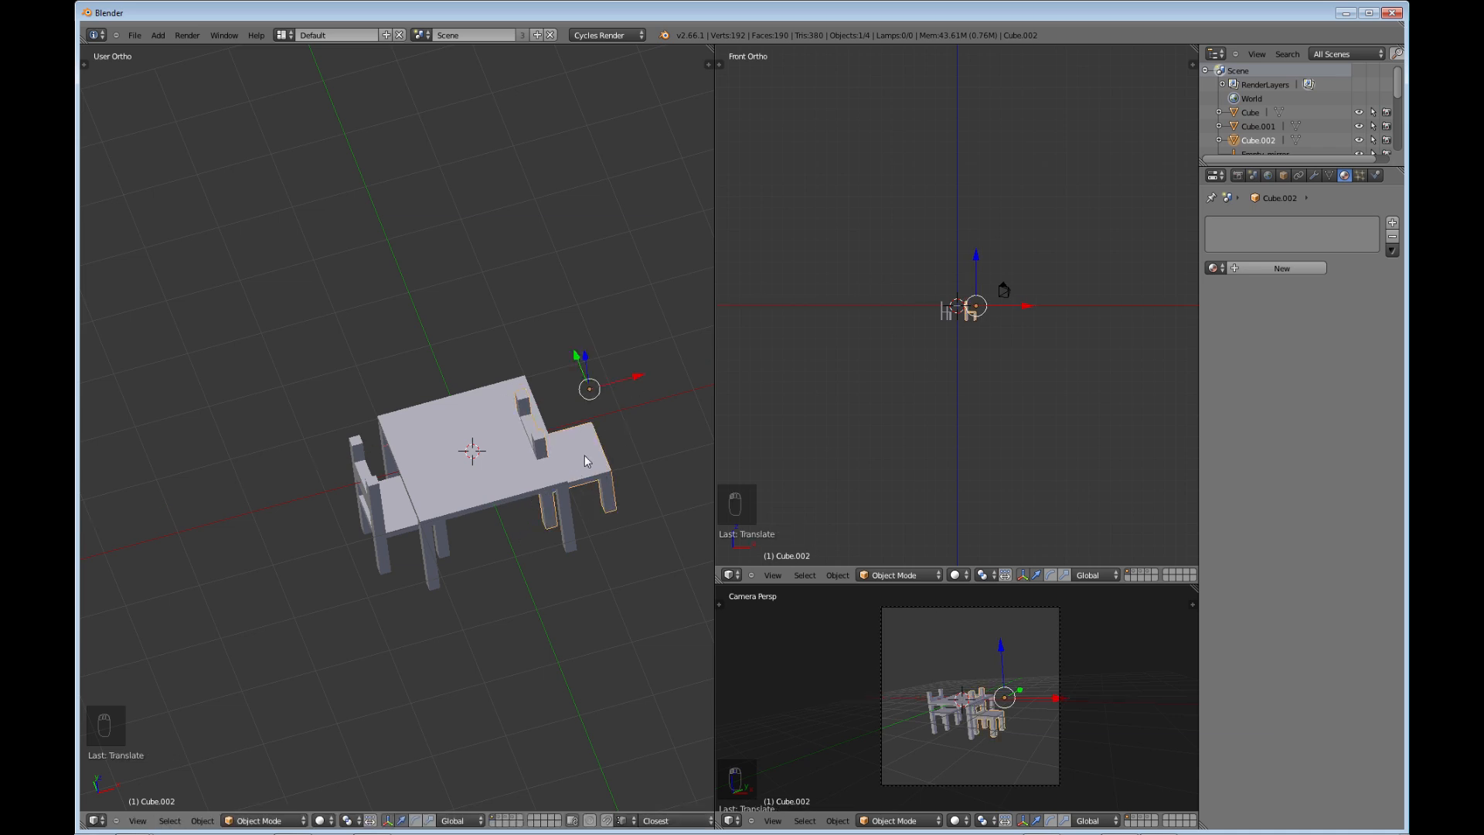
- Rotate the duplicated chair 180 degrees about the global Z axis so that it faces the table
{"action": "key", "text": "r"}
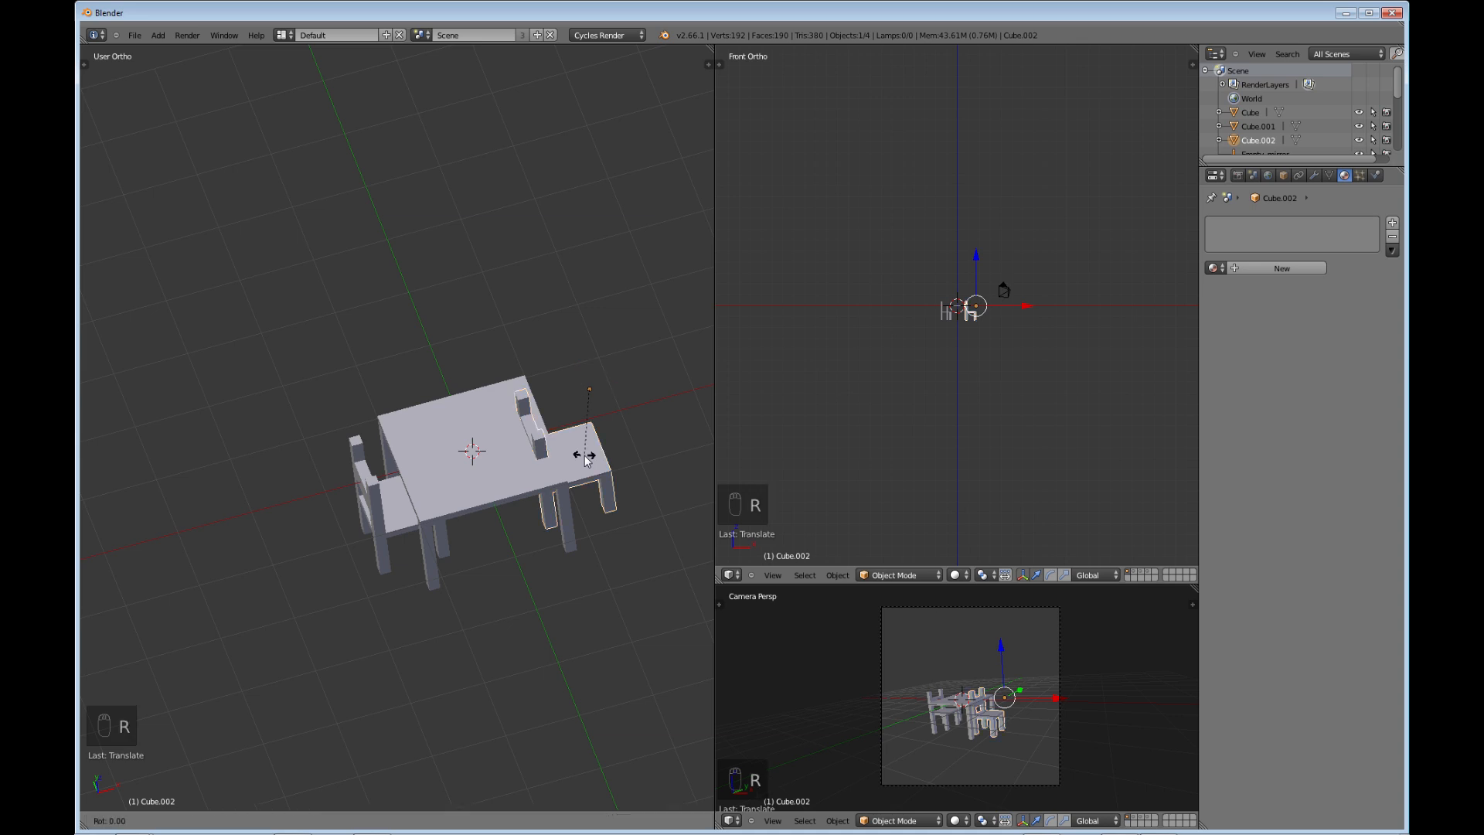
{"action": "key", "text": "z"}
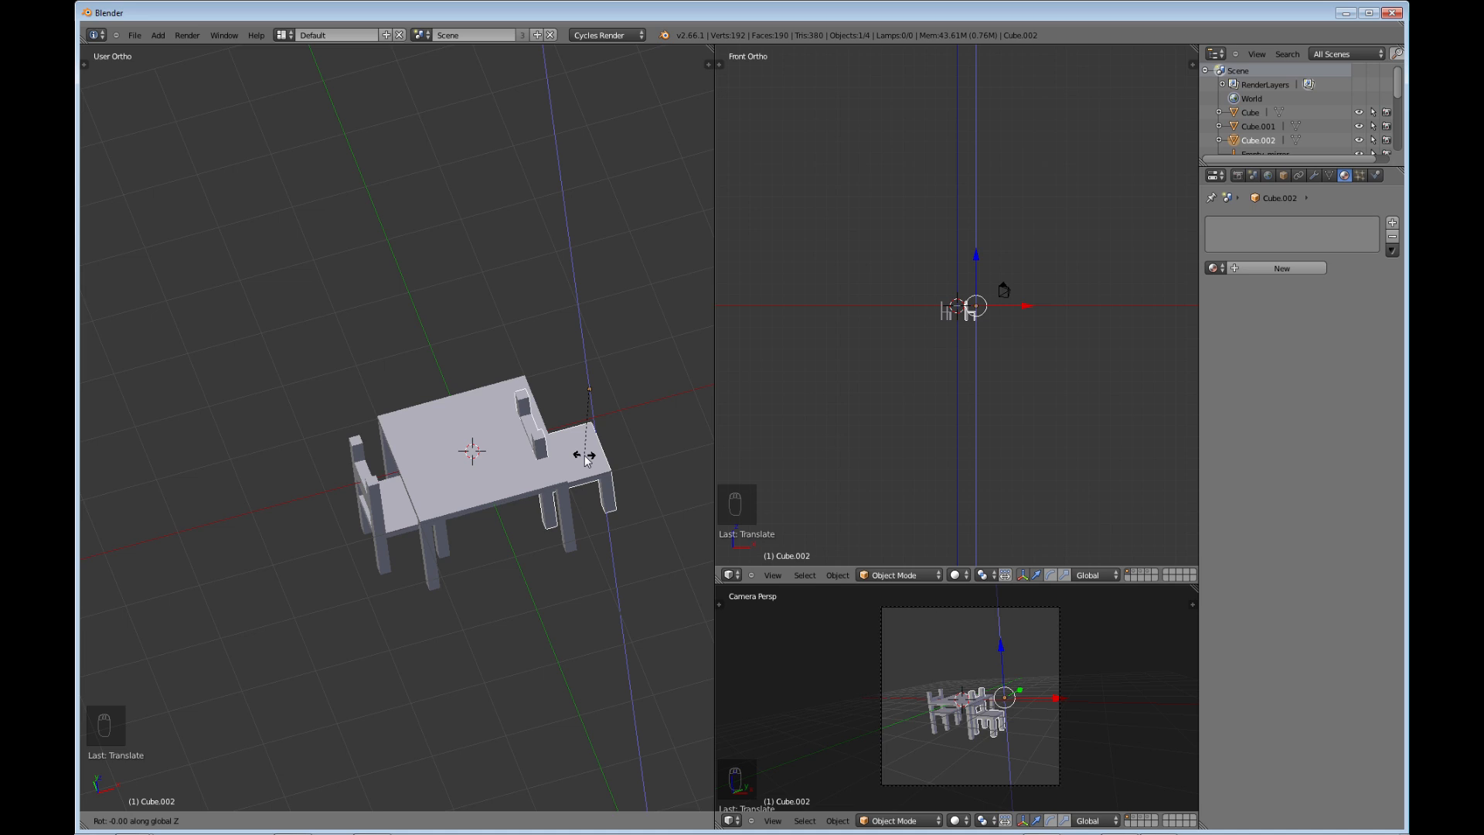
{"action": "type", "text": "180"}
{"action": "key", "text": "Return"}
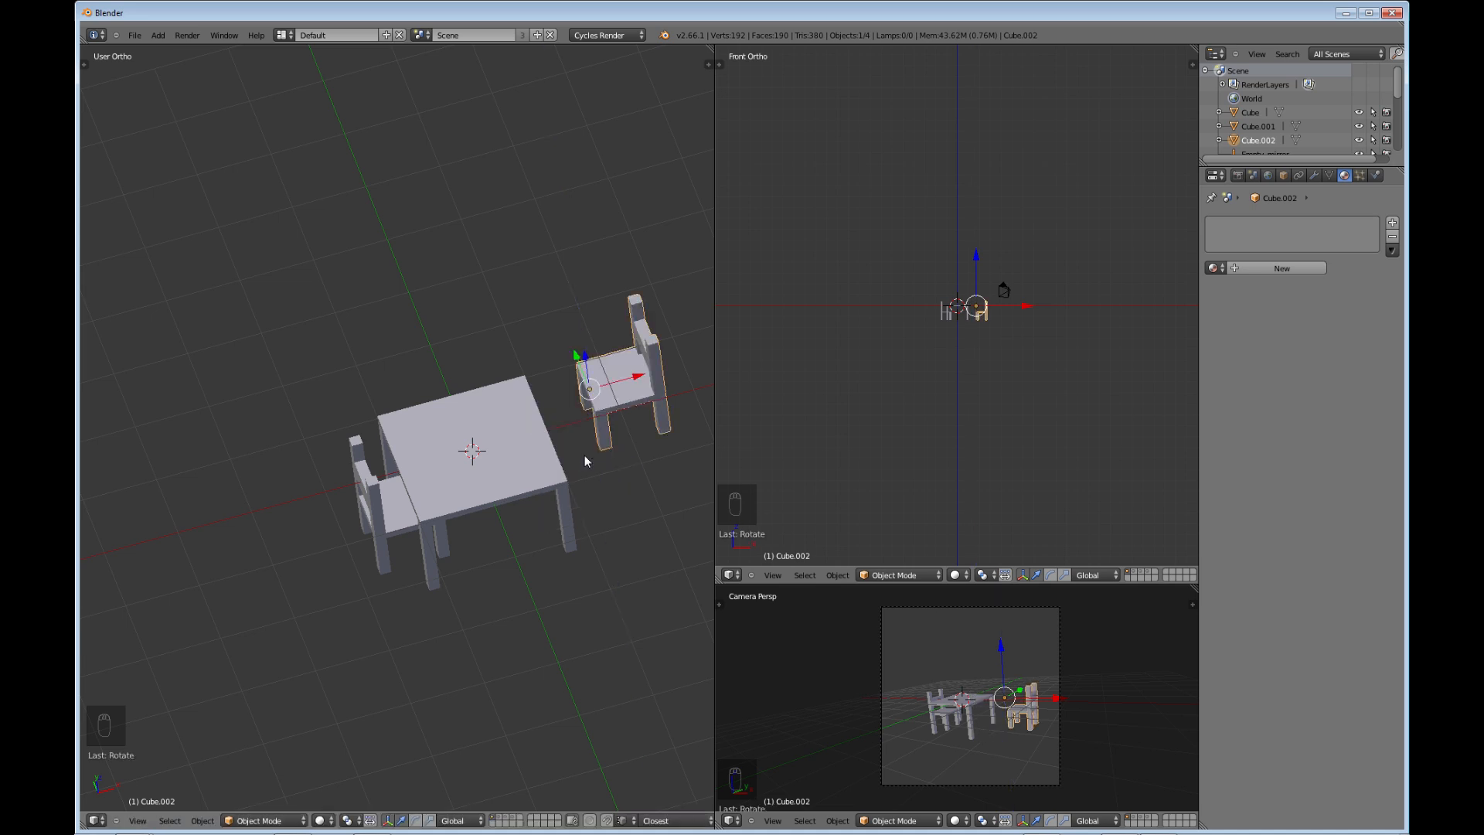
- Move the duplicated chair in the top view so its seat slides under the table's edge, centred on that side
{"action": "middle_click_drag", "start_coordinate": [475, 528], "coordinate": [334, 539]}
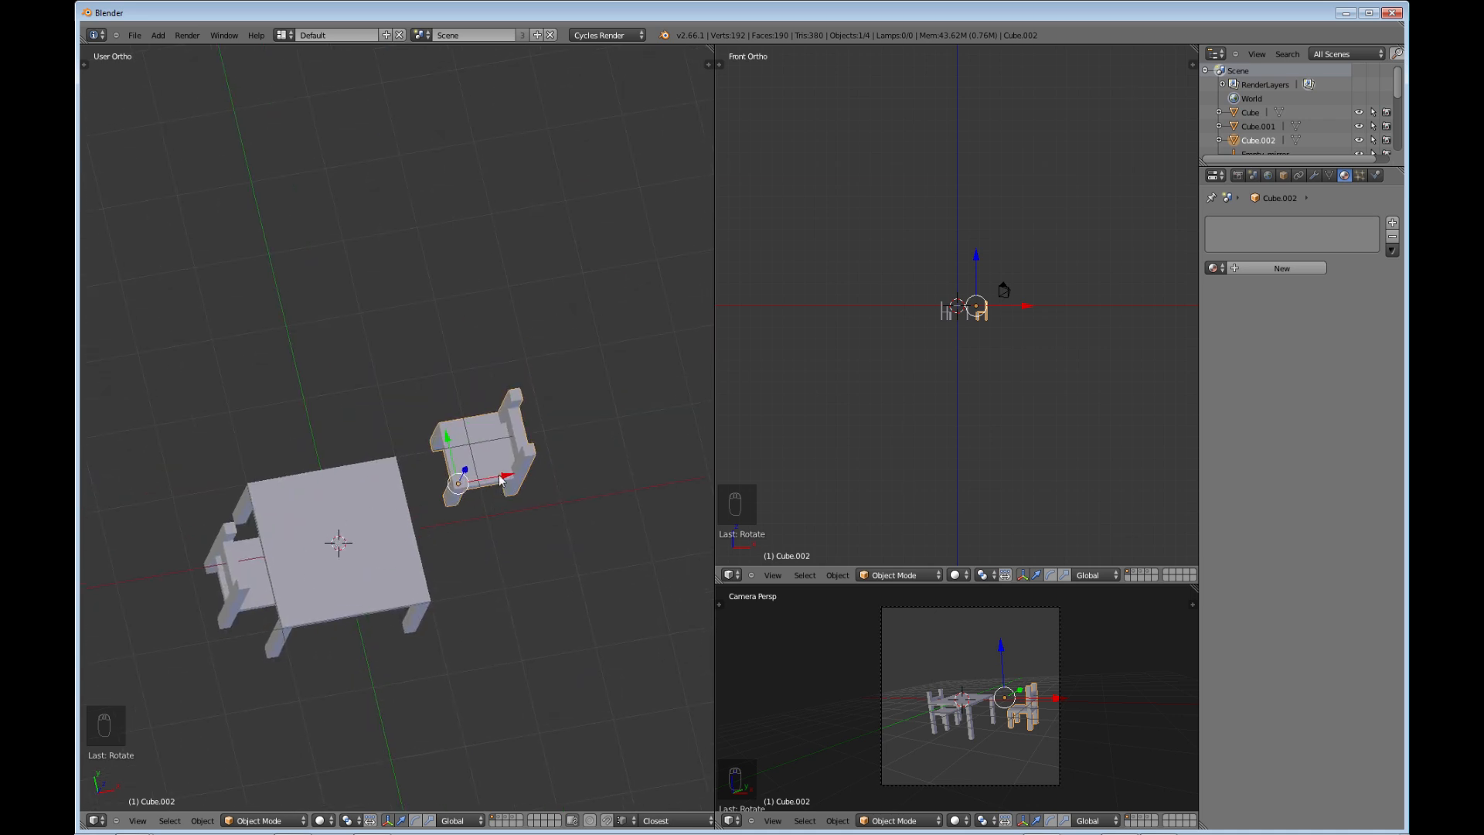
{"action": "key", "text": "KP_7"}
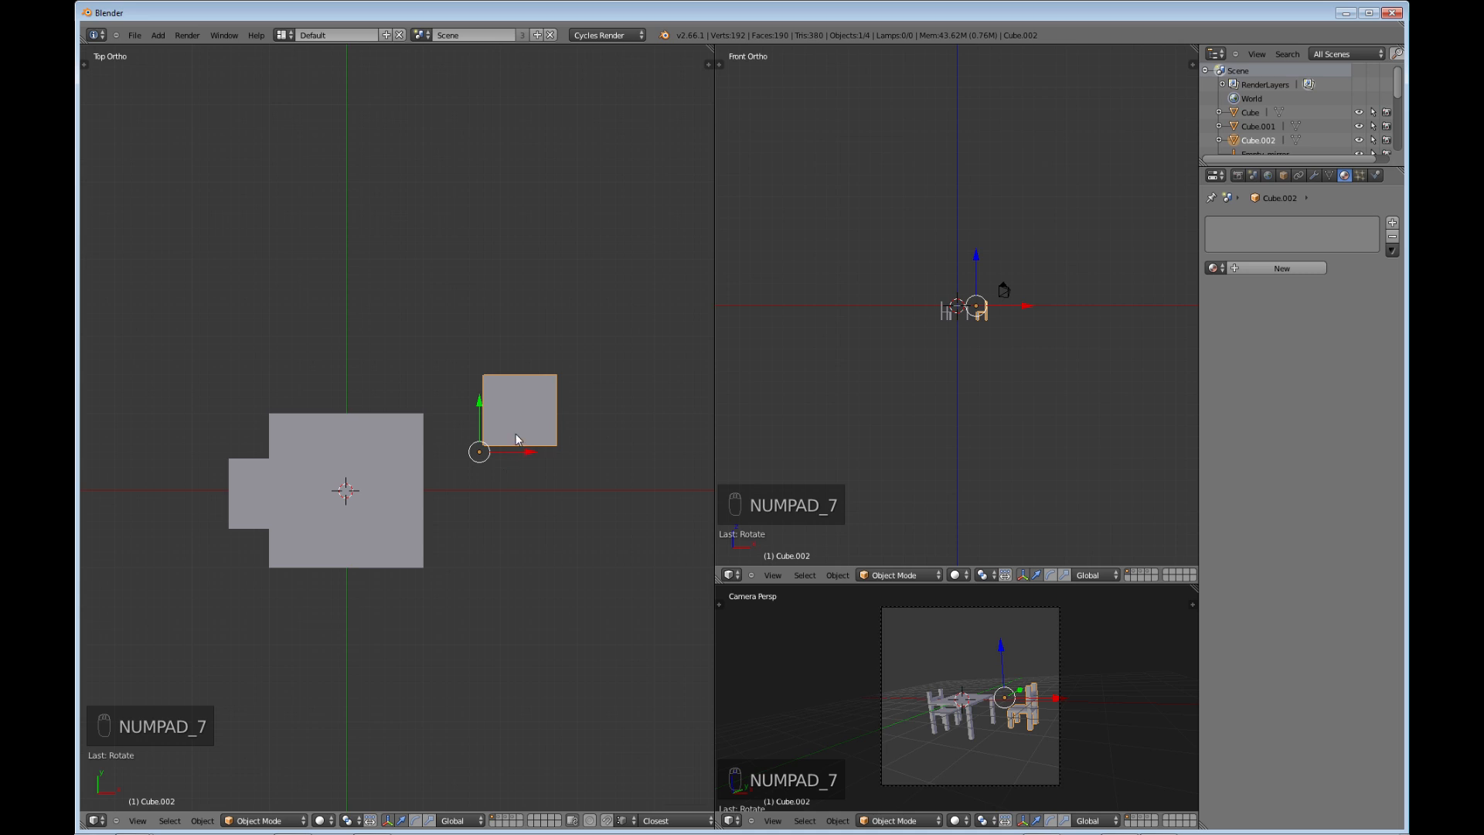
{"action": "key", "text": "g"}
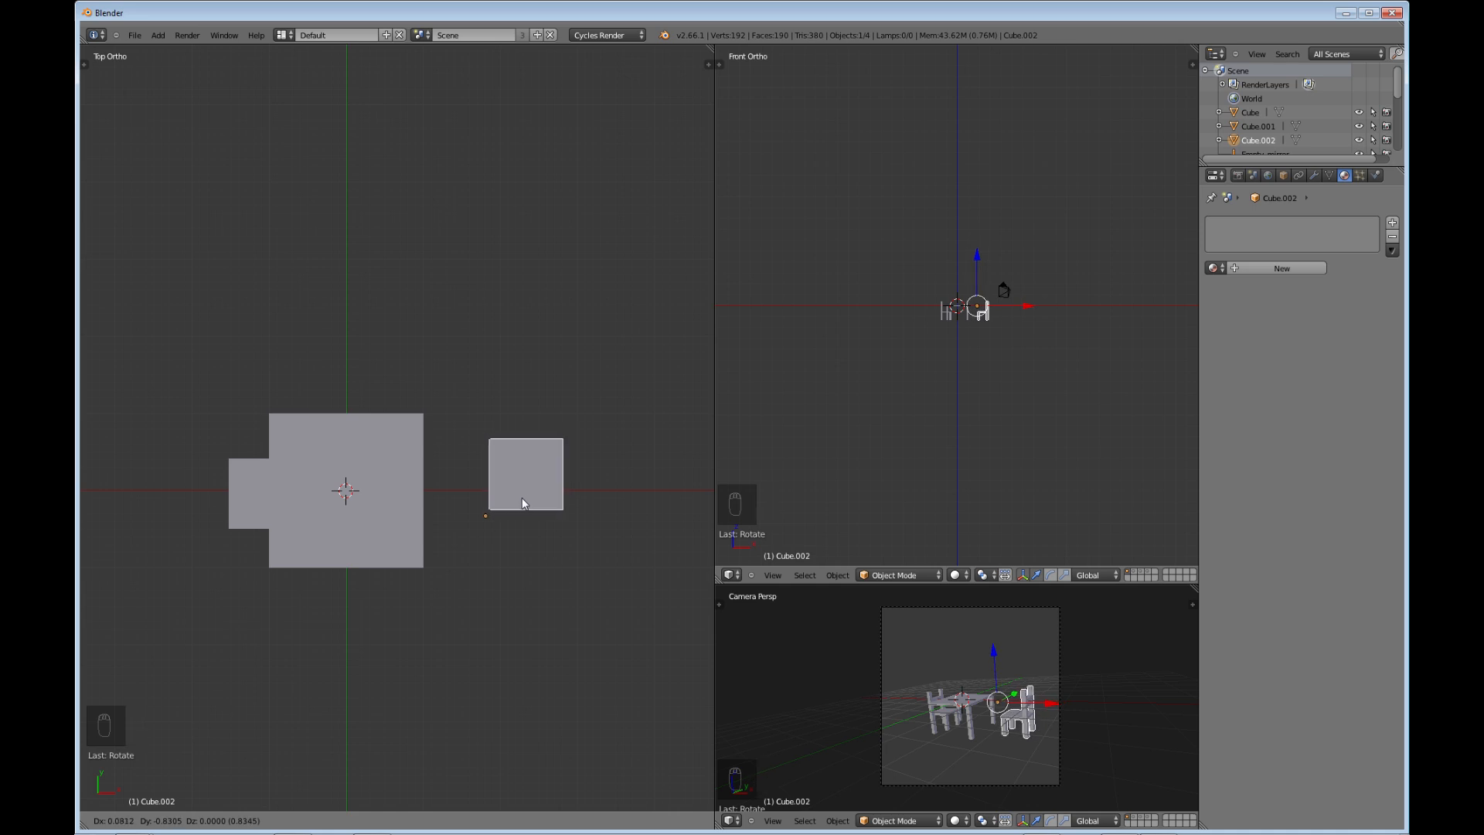
{"action": "left_click", "coordinate": [523, 504]}
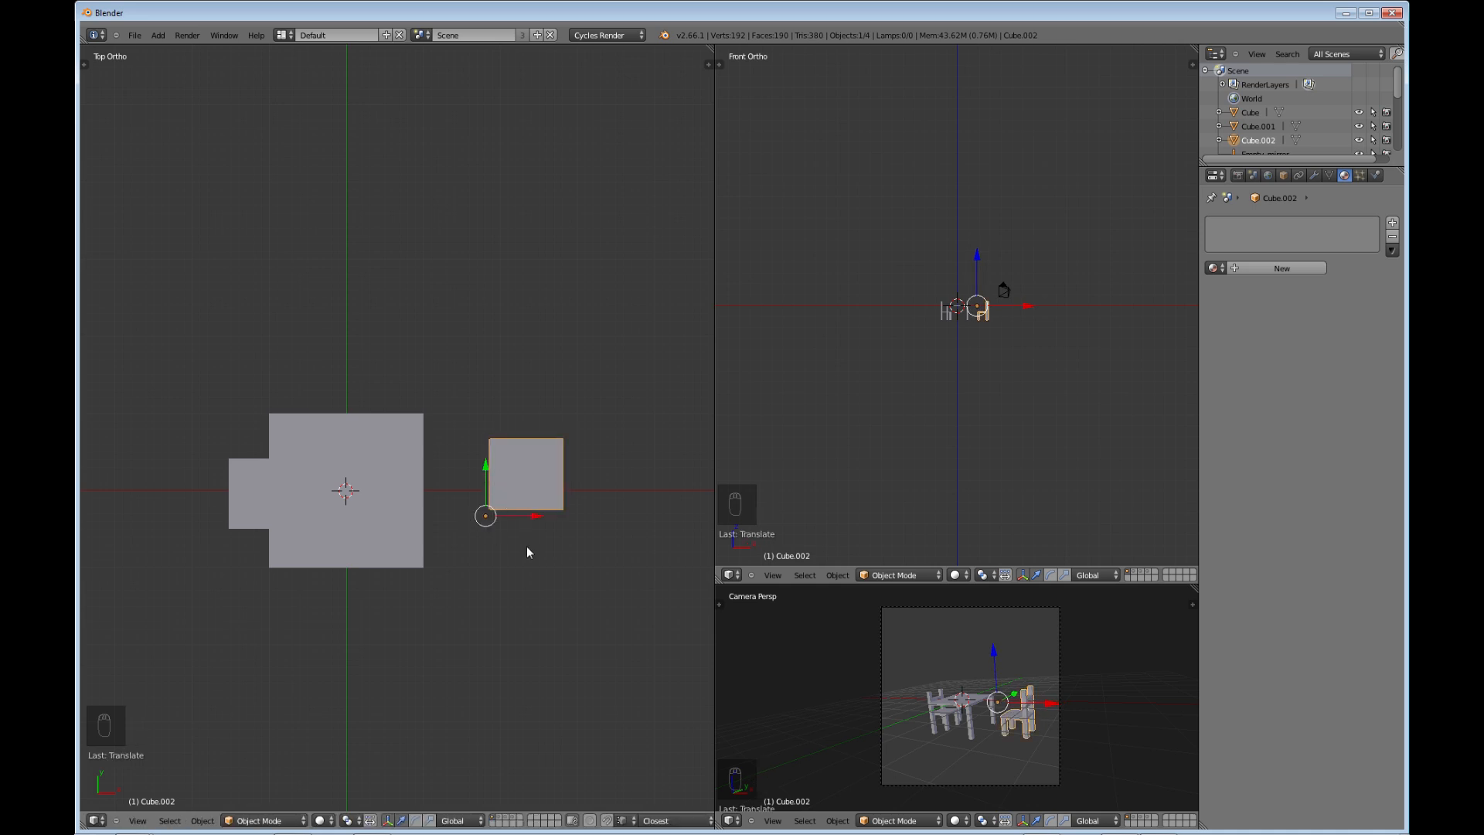
{"action": "key", "text": "g"}
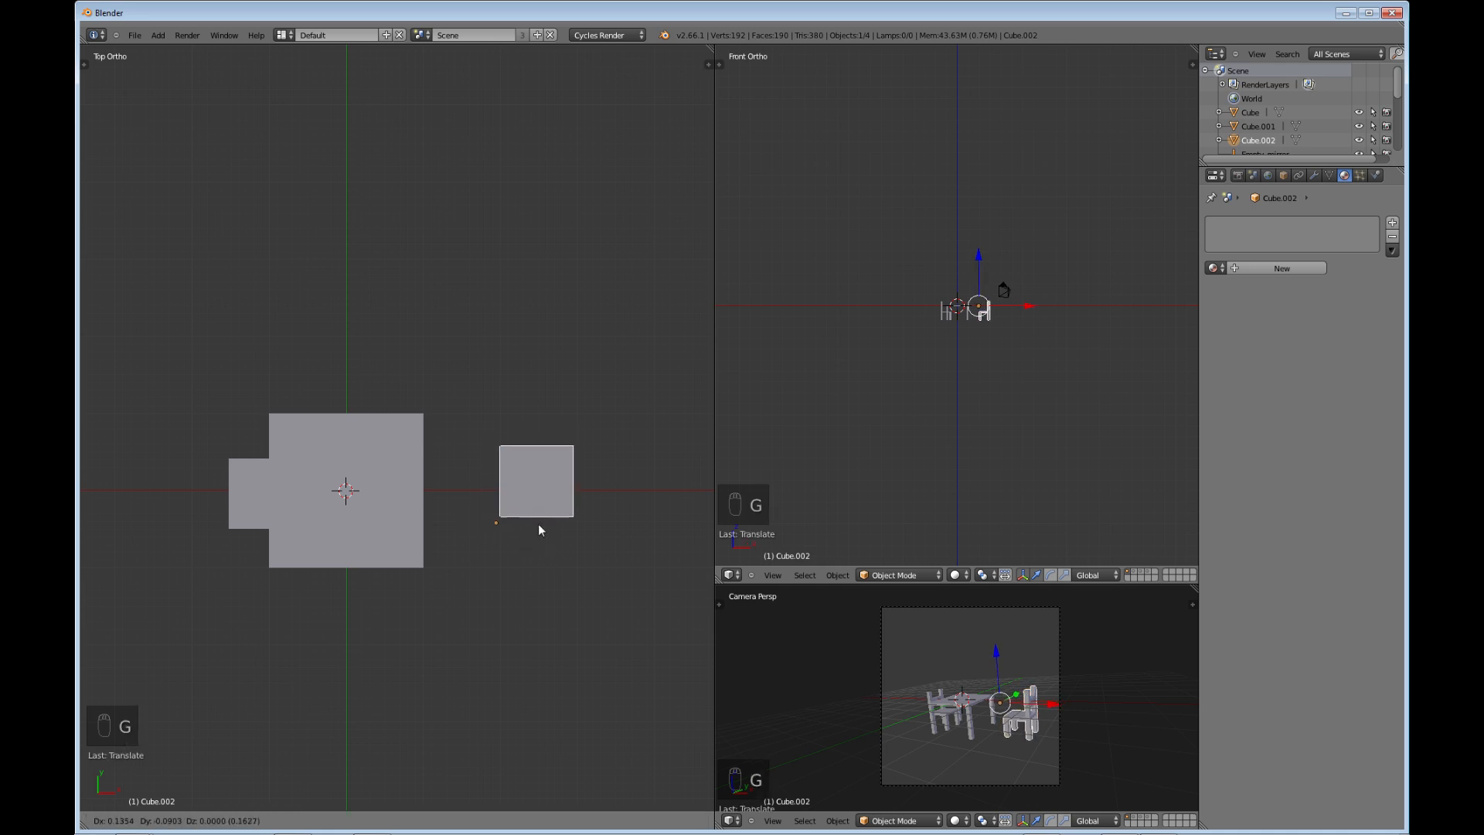
{"action": "left_click", "coordinate": [412, 513]}
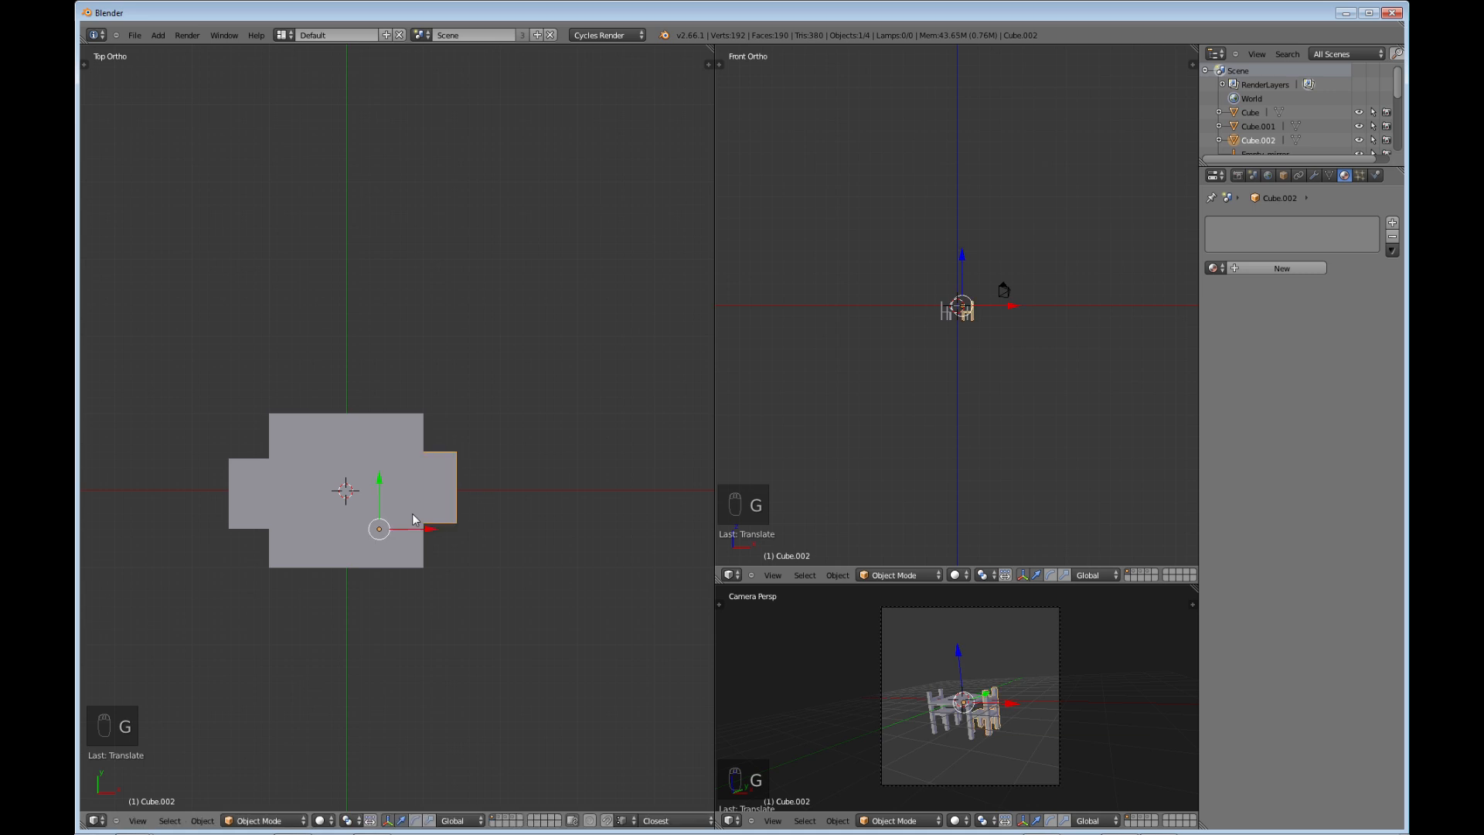
- Examine the placement of the two chairs around the table from several angles
{"action": "middle_click_drag", "start_coordinate": [392, 592], "coordinate": [364, 694]}
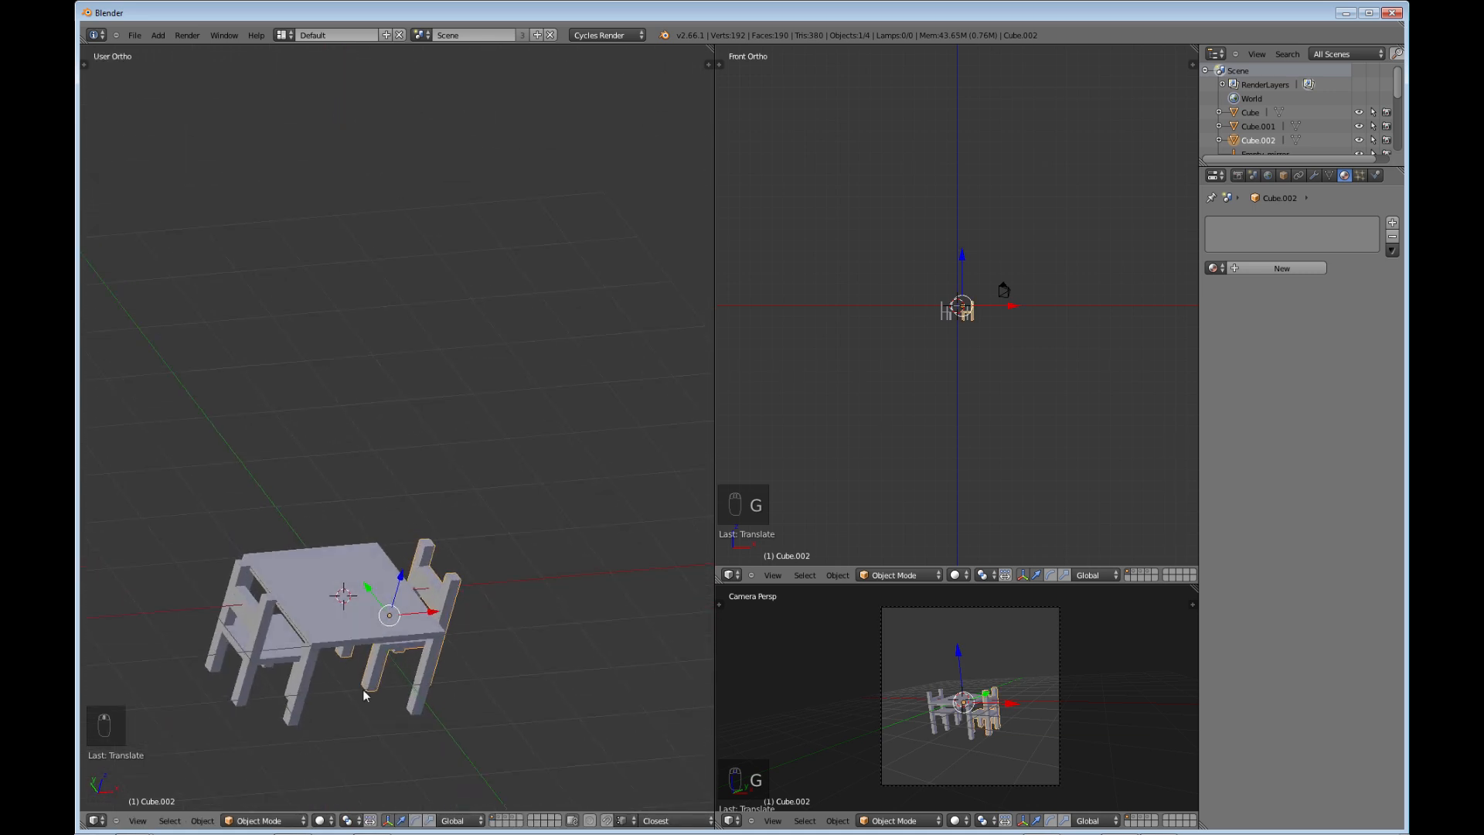
{"action": "middle_click_drag", "start_coordinate": [371, 606], "coordinate": [377, 405], "text": "shift"}
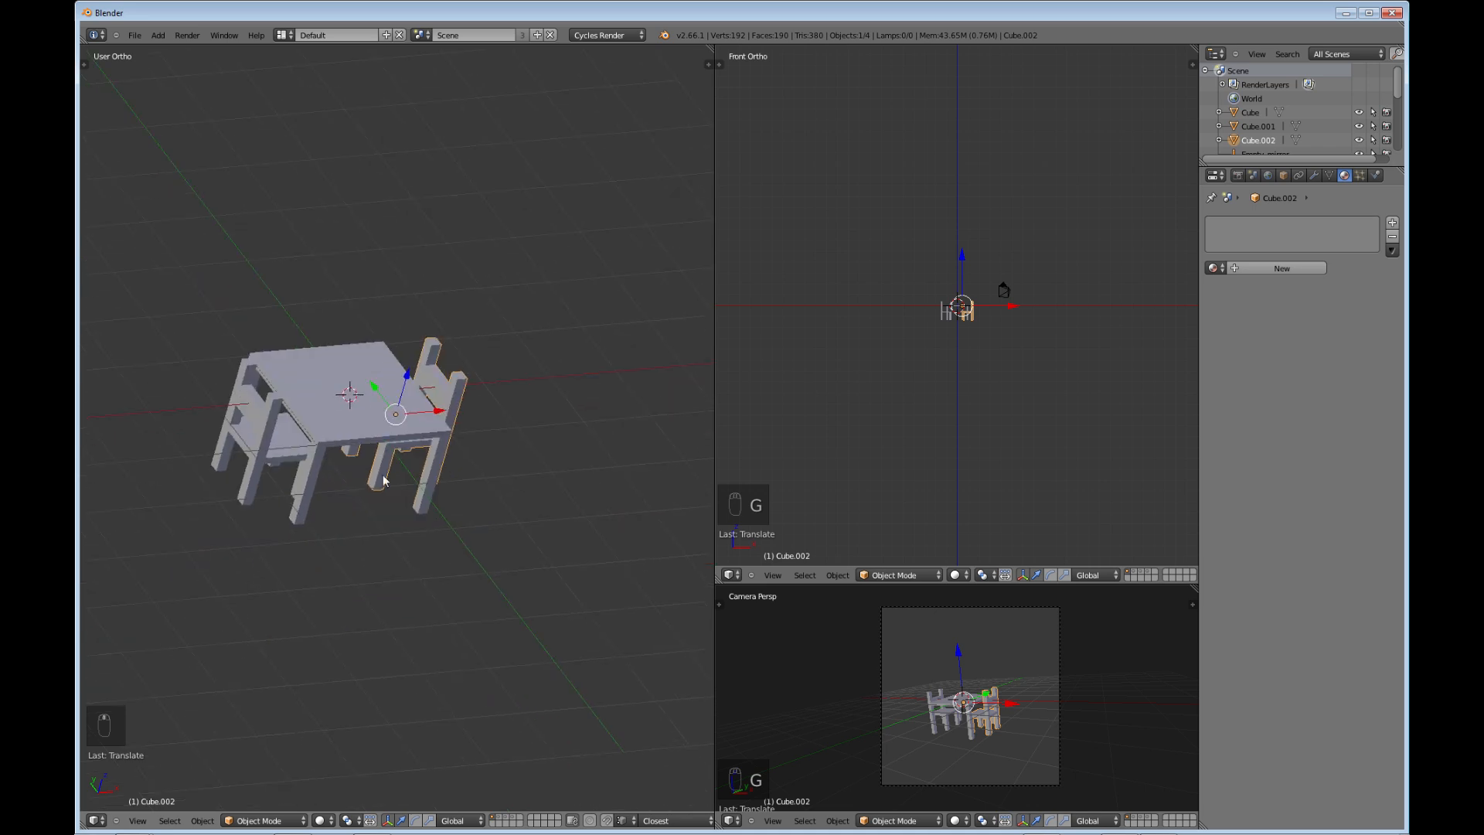
{"action": "middle_click_drag", "start_coordinate": [397, 457], "coordinate": [238, 623]}
{"action": "middle_click_drag", "start_coordinate": [577, 467], "coordinate": [600, 526]}
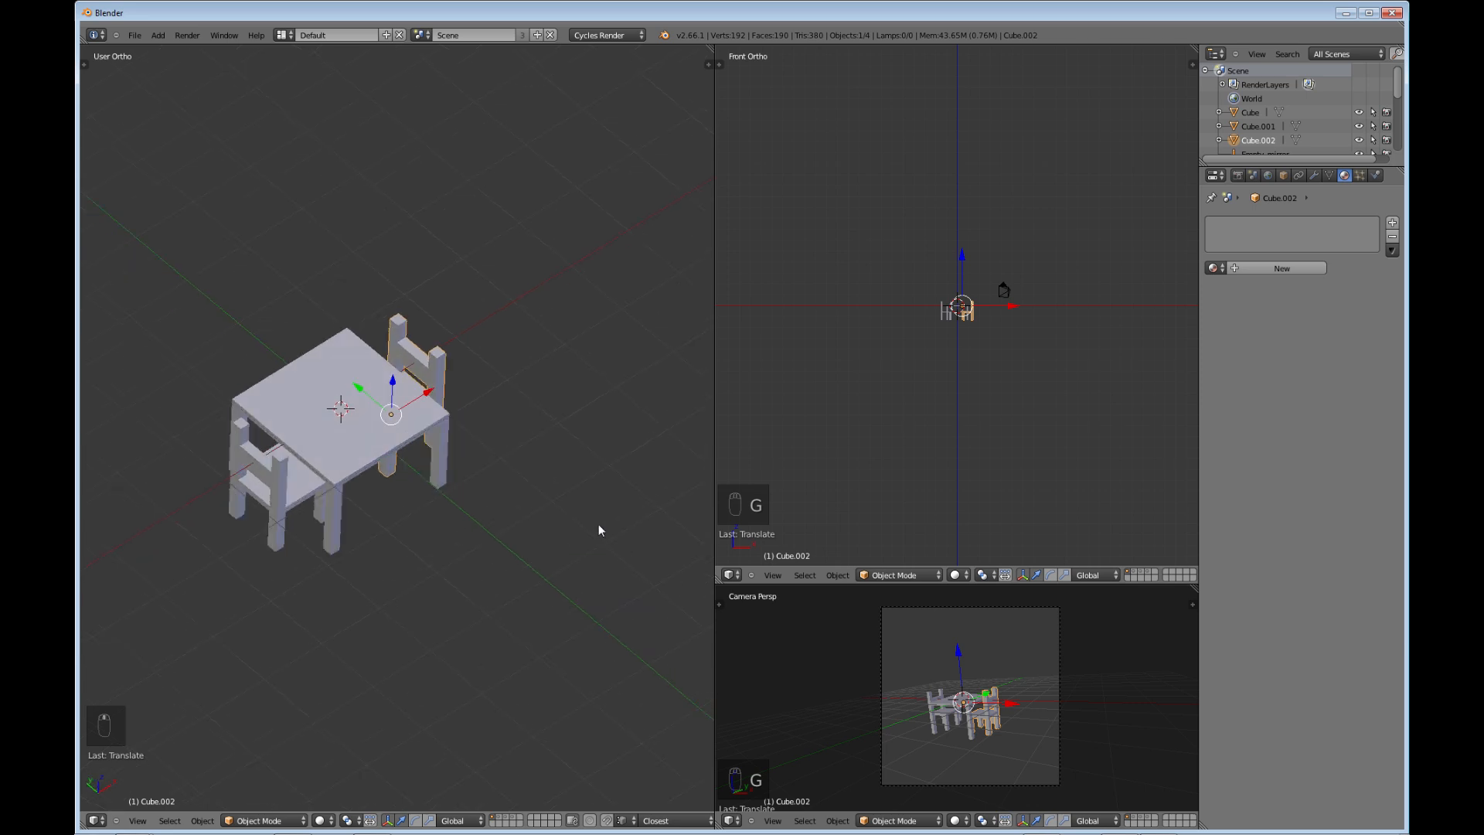
{"action": "scroll", "coordinate": [465, 503], "scroll_direction": "up", "scroll_amount": 2}
{"action": "middle_click_drag", "start_coordinate": [375, 504], "coordinate": [504, 609], "text": "shift"}
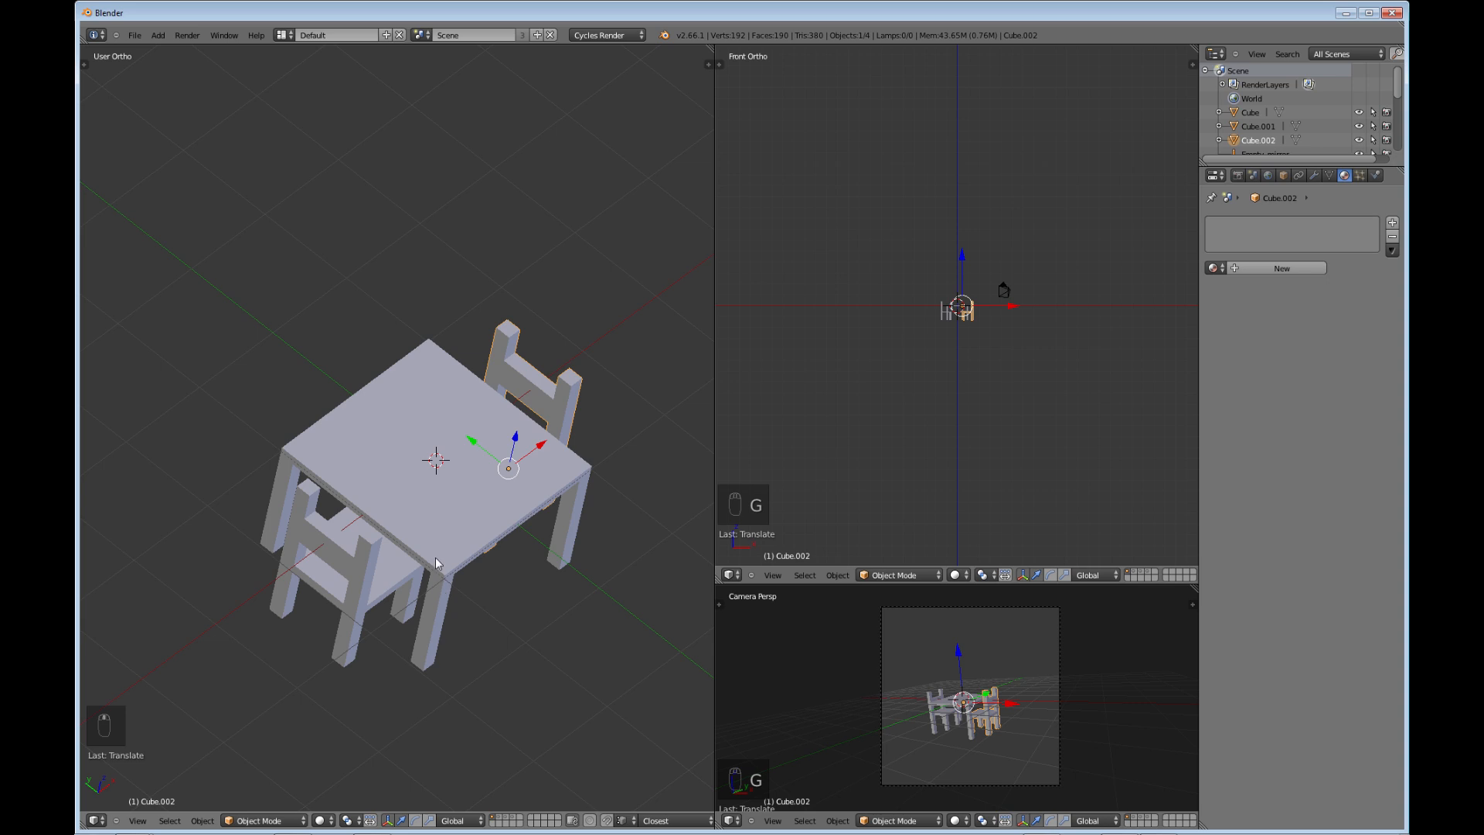
{"action": "middle_click_drag", "start_coordinate": [435, 558], "coordinate": [392, 447]}
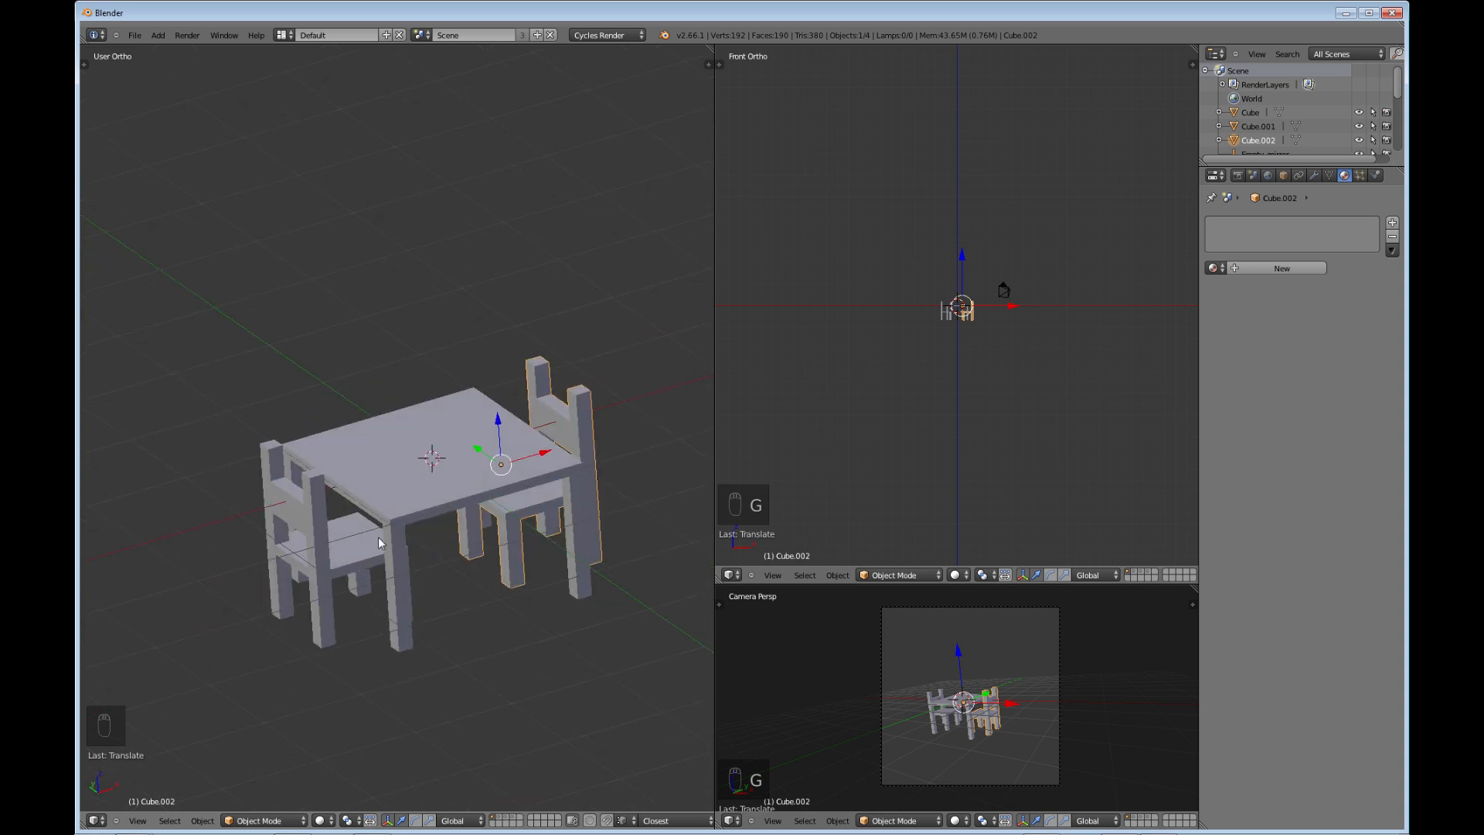
{"action": "middle_click_drag", "start_coordinate": [378, 537], "coordinate": [425, 535]}
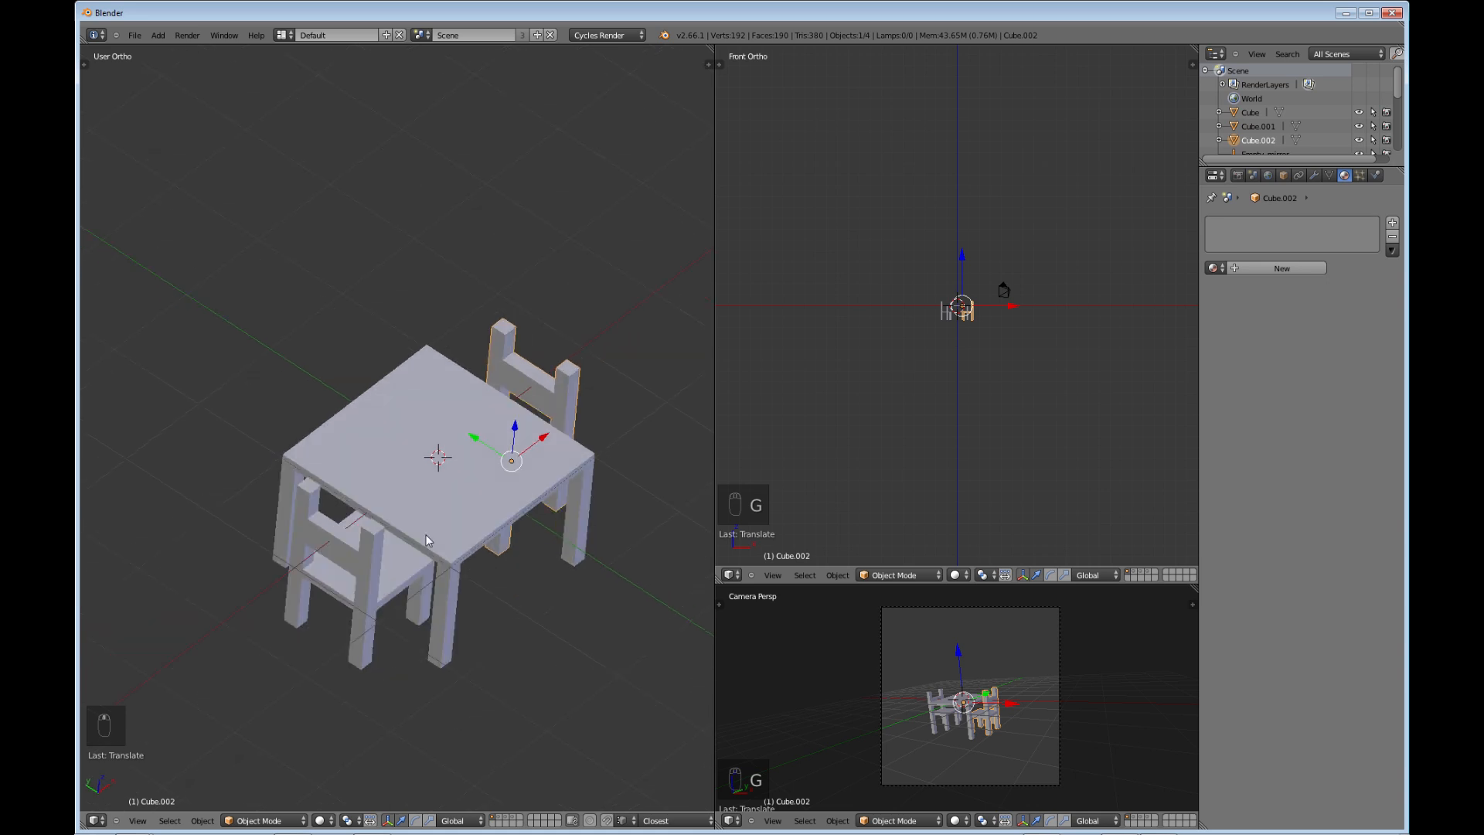
- Create a new material on the table and name it LtBrown
{"action": "right_click", "coordinate": [475, 509]}
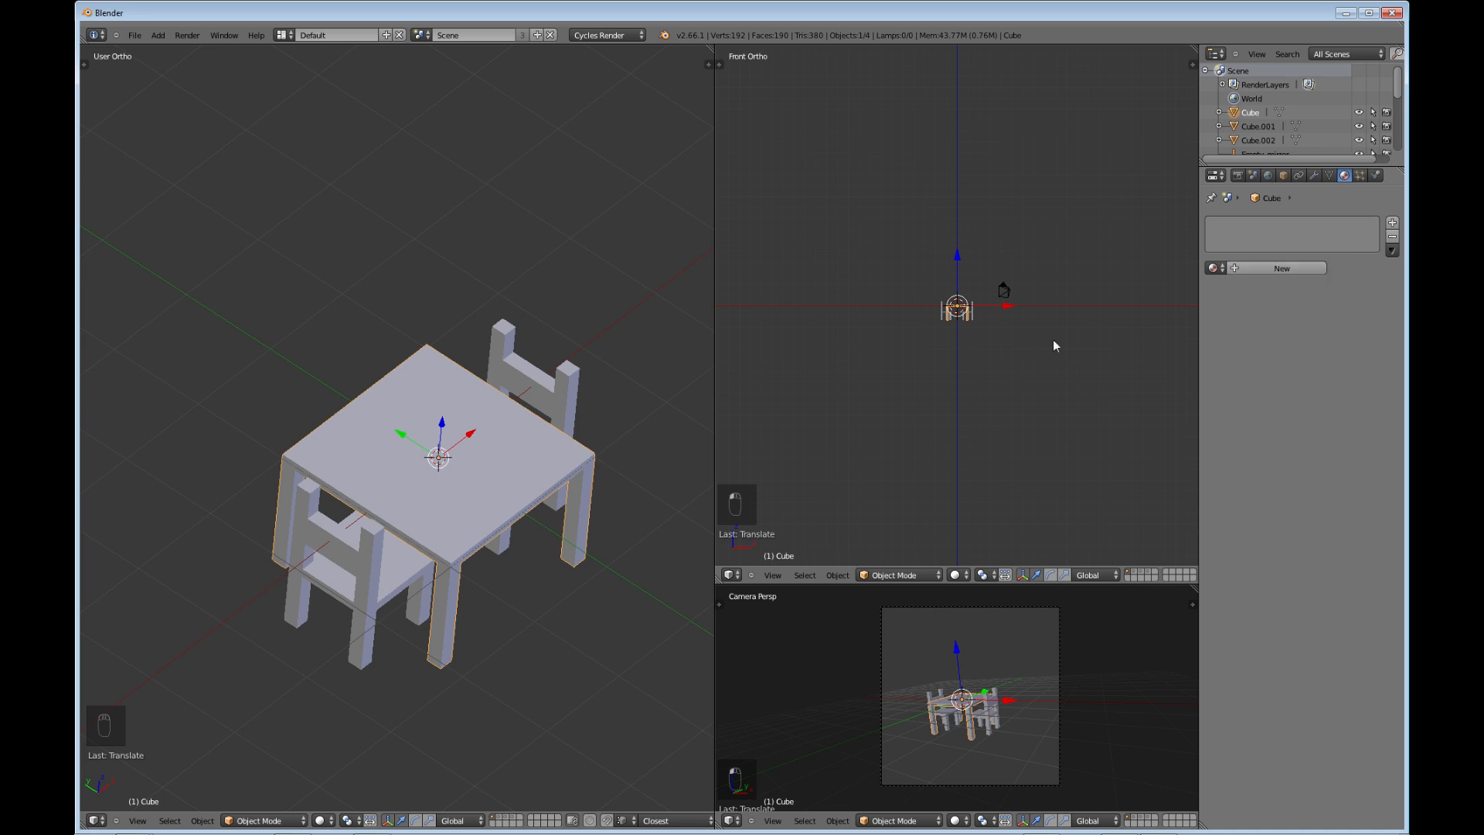
{"action": "left_click", "coordinate": [1263, 269]}
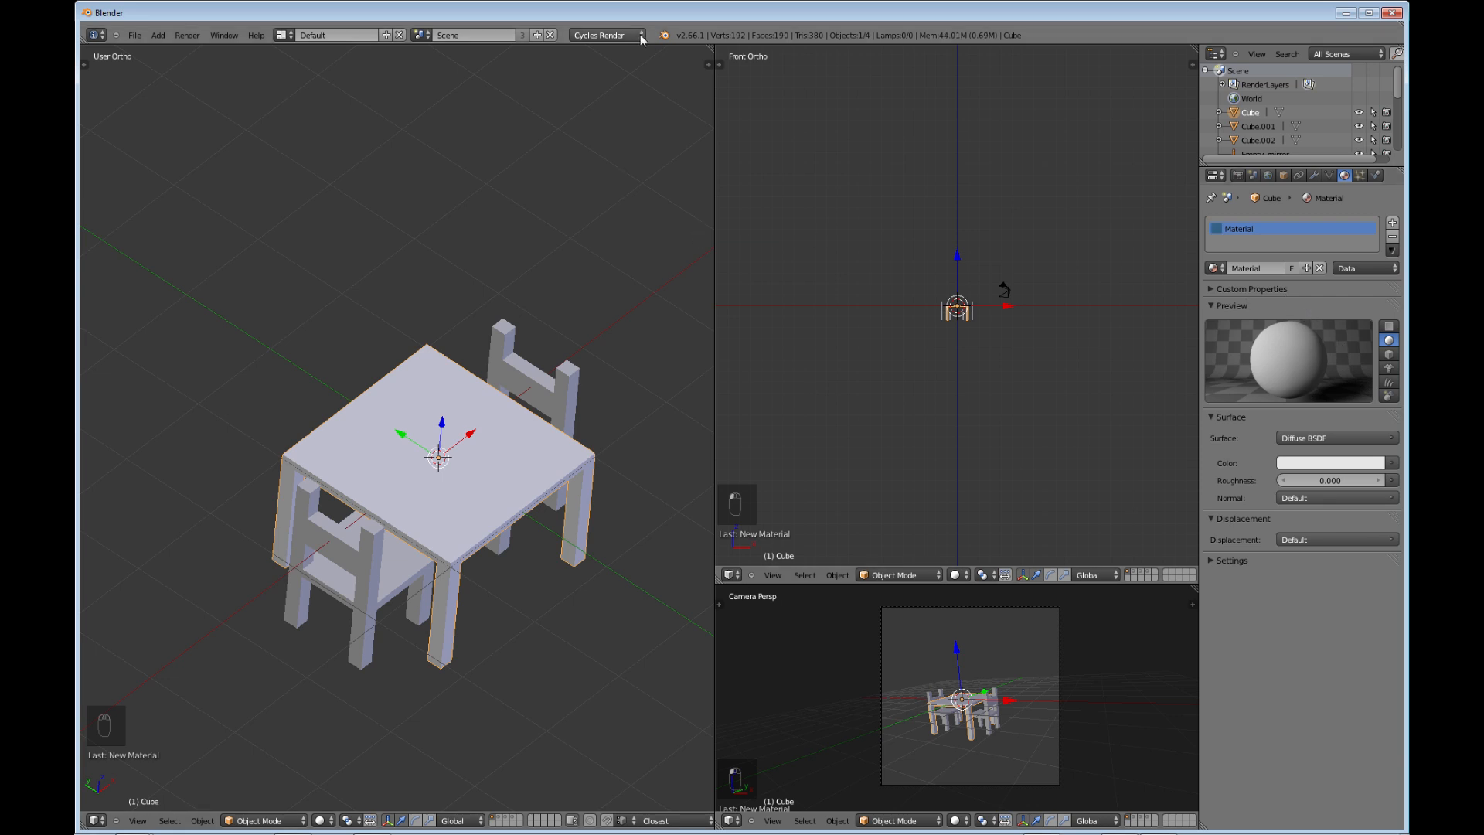
{"action": "left_click", "coordinate": [610, 34]}
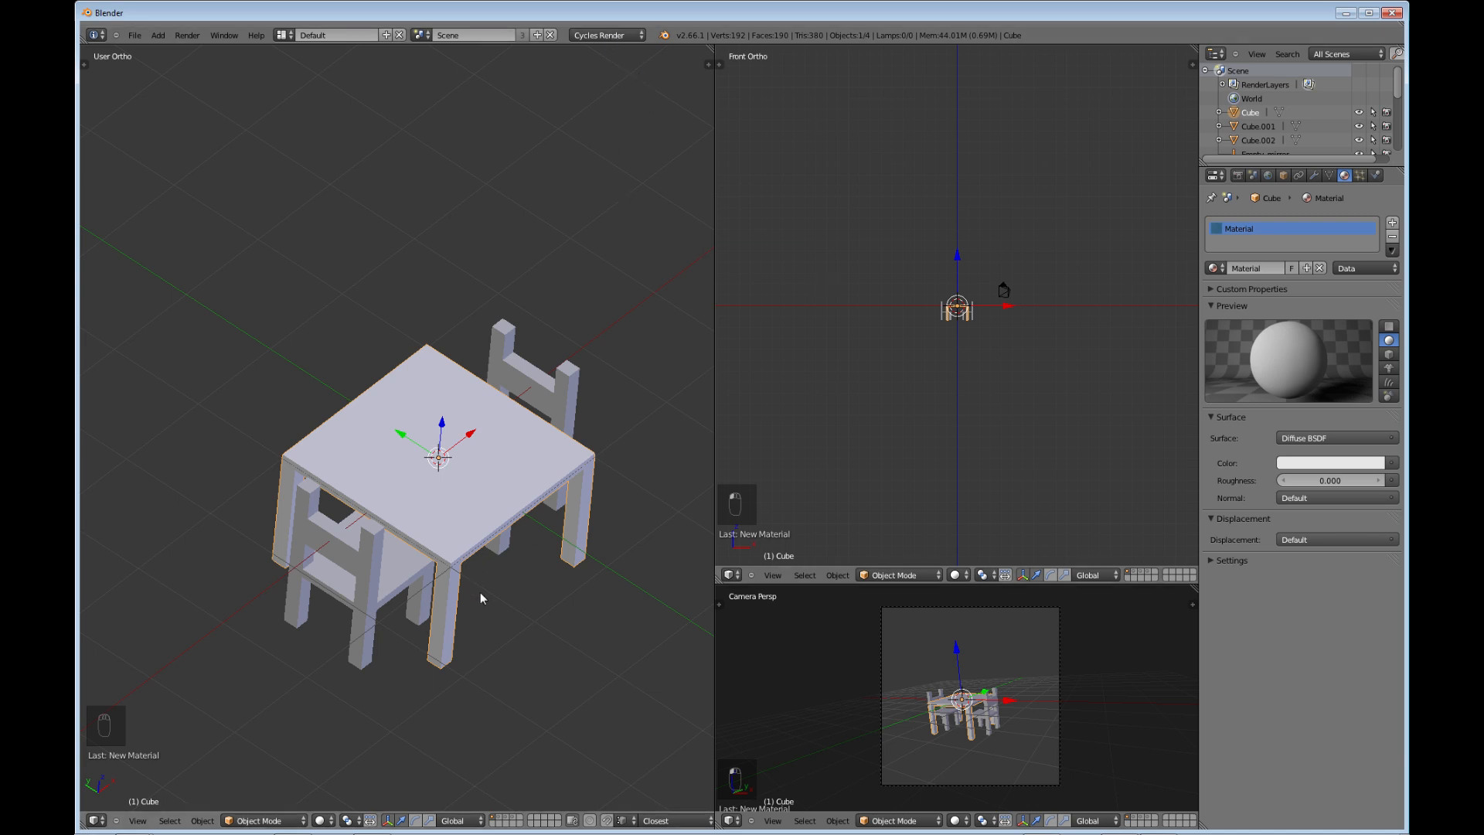
{"action": "mouse_move", "coordinate": [480, 592]}
{"action": "middle_mouse_down"}
{"action": "mouse_move", "coordinate": [428, 521]}
{"action": "mouse_move", "coordinate": [494, 551]}
{"action": "mouse_move", "coordinate": [471, 591]}
{"action": "middle_mouse_up"}
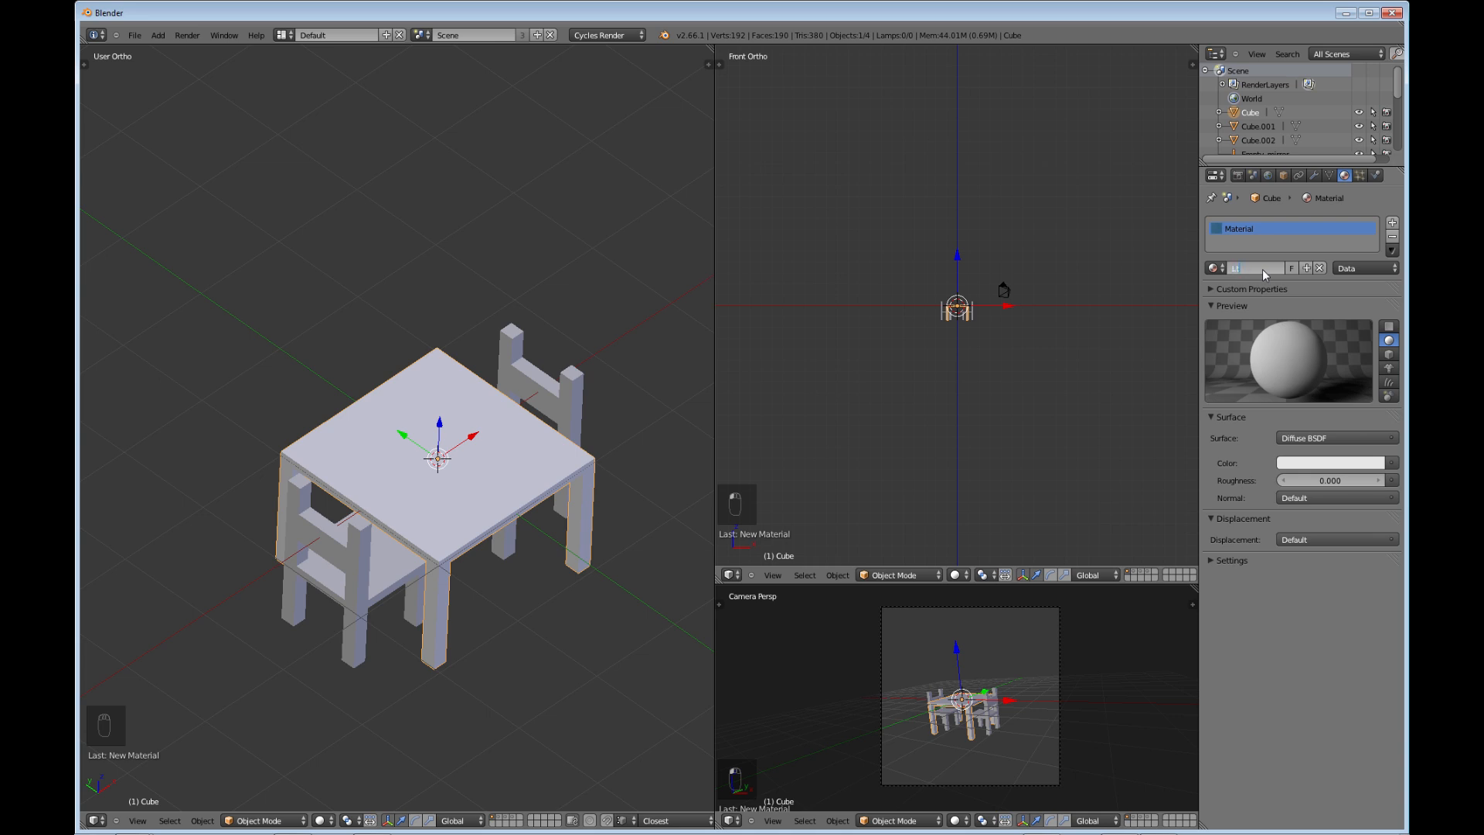
{"action": "key", "text": "Return"}
- Set the diffuse colour of the LtBrown material to a dark, muted brown
{"action": "left_click", "coordinate": [1337, 464]}
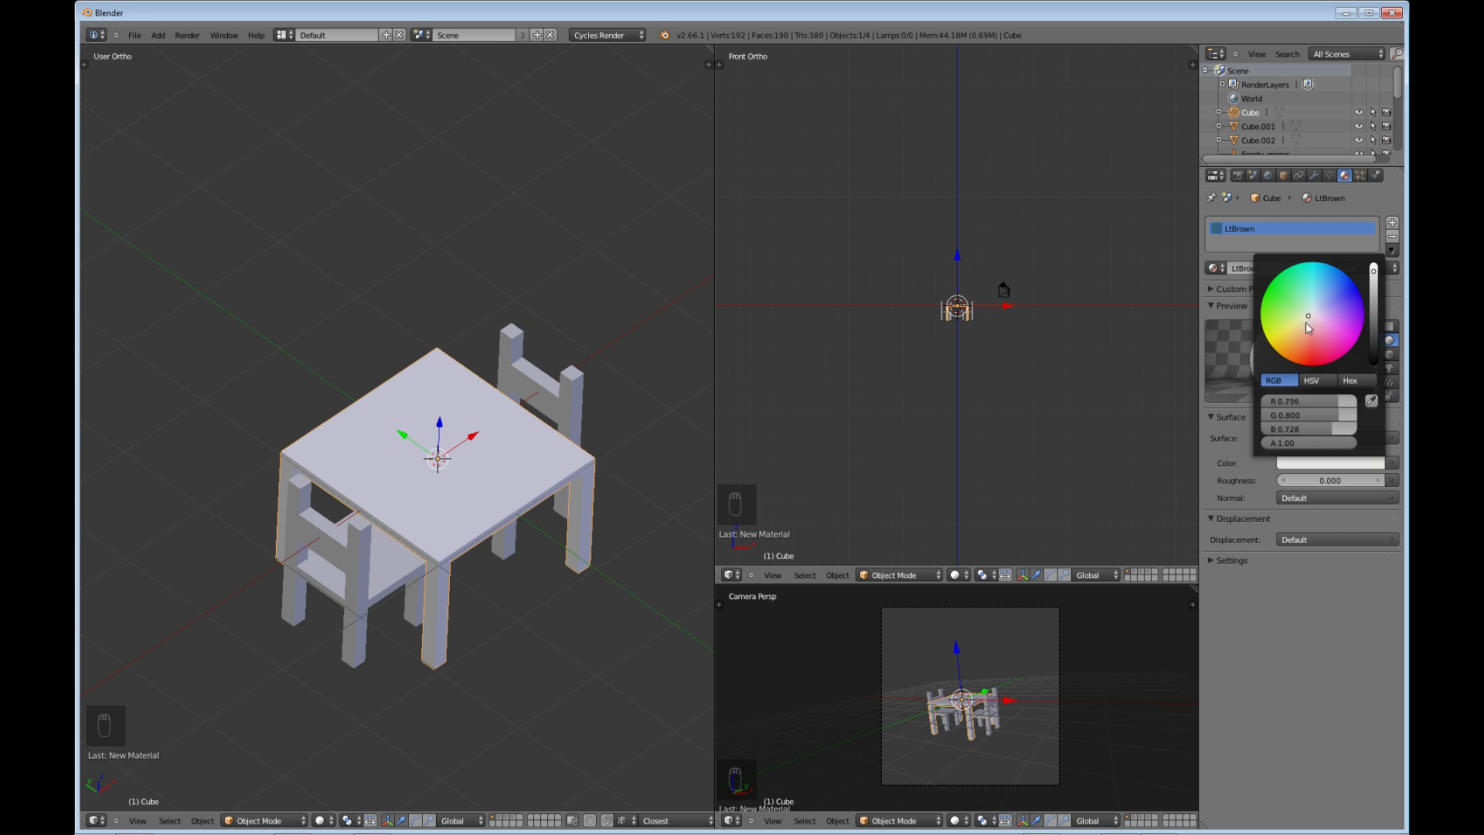
{"action": "left_click", "coordinate": [1287, 348]}
{"action": "left_click_drag", "start_coordinate": [1287, 346], "coordinate": [1287, 356]}
{"action": "left_click", "coordinate": [1293, 347]}
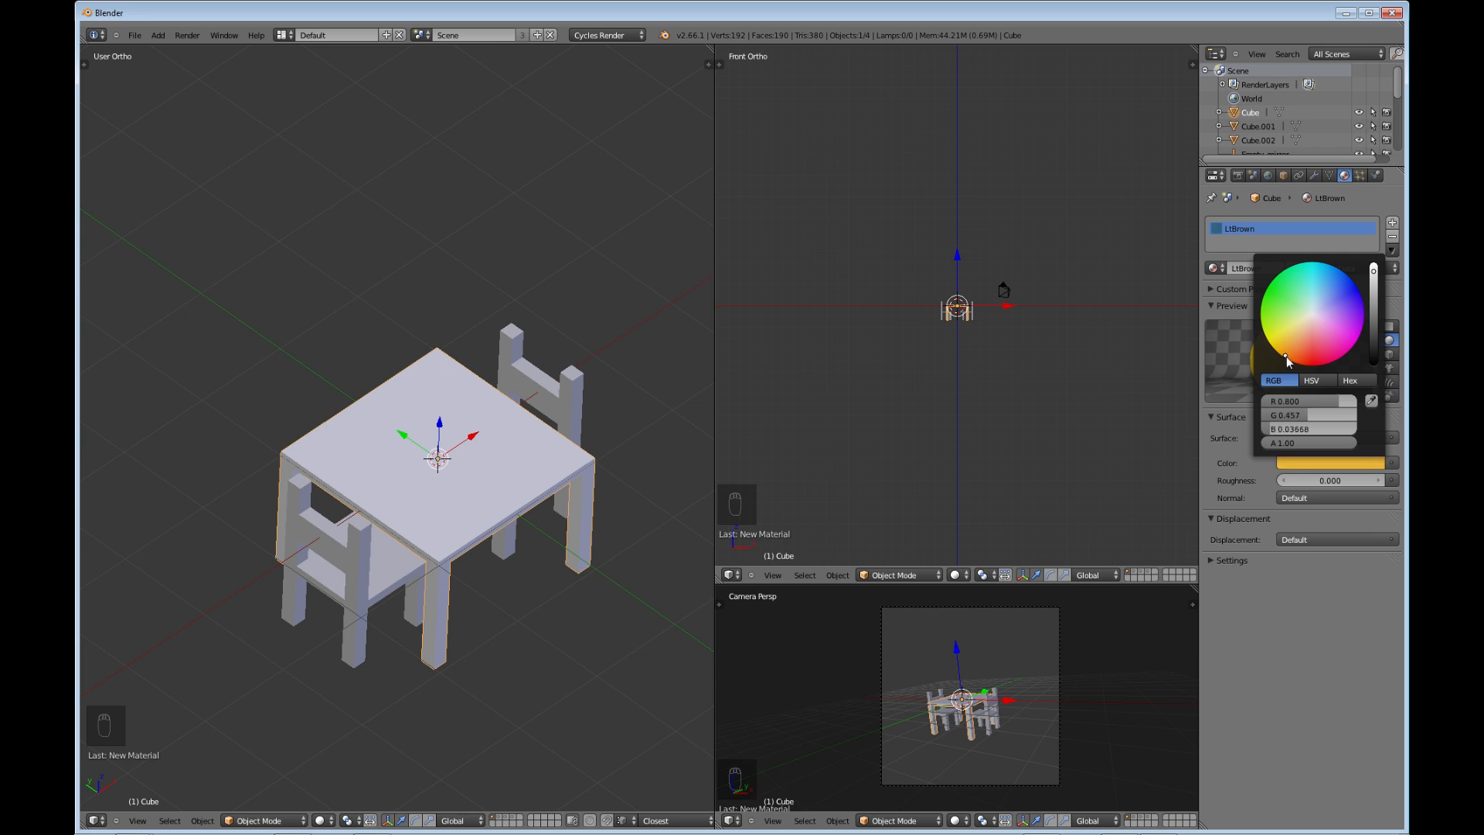
{"action": "left_click_drag", "start_coordinate": [1374, 272], "coordinate": [1374, 321]}
{"action": "left_click_drag", "start_coordinate": [1291, 359], "coordinate": [1297, 338]}
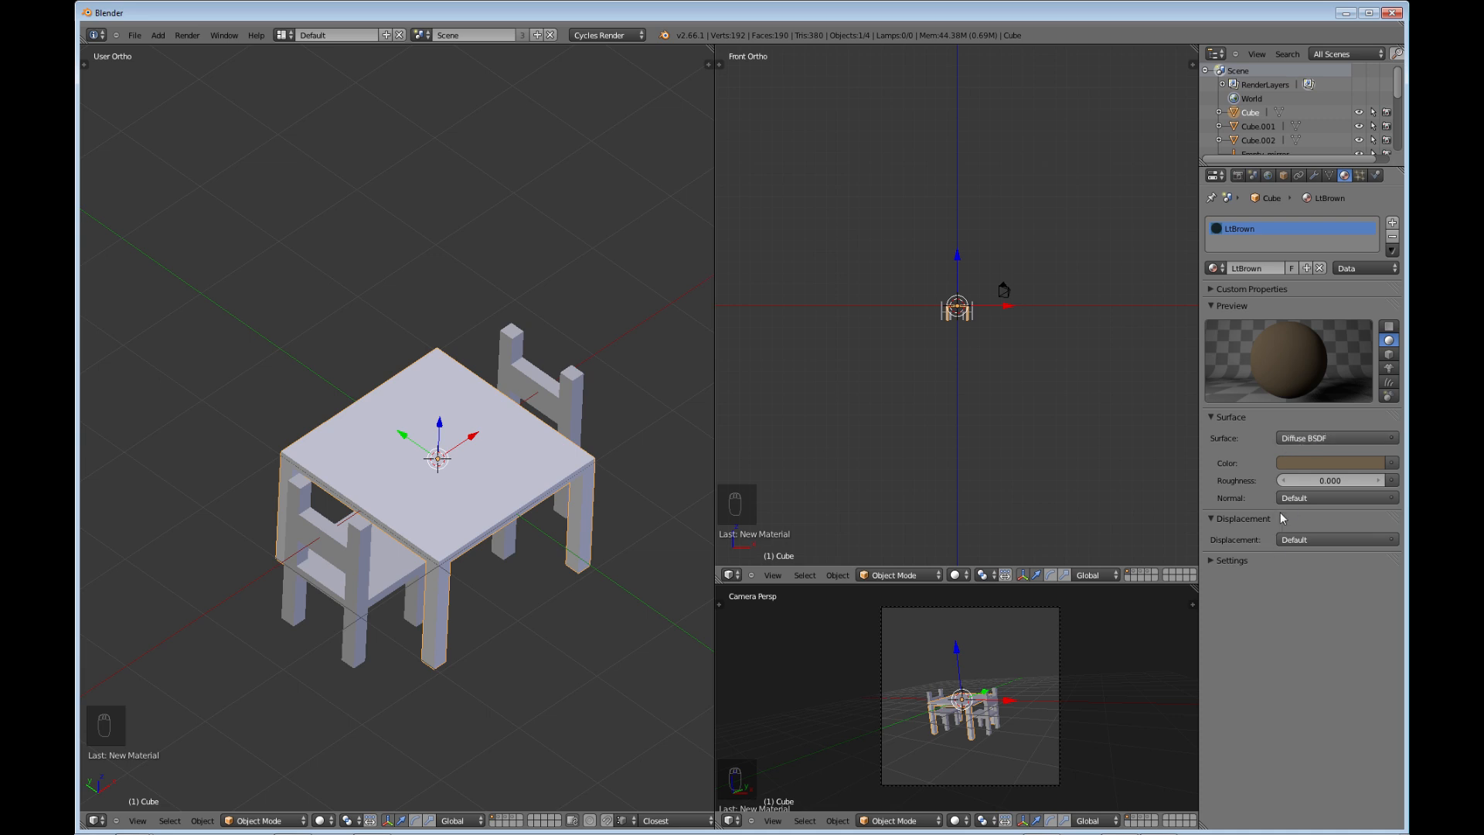
- Assign the existing LtBrown material to the duplicated chair on the positive X side of the table
{"action": "middle_click_drag", "start_coordinate": [610, 631], "coordinate": [522, 510]}
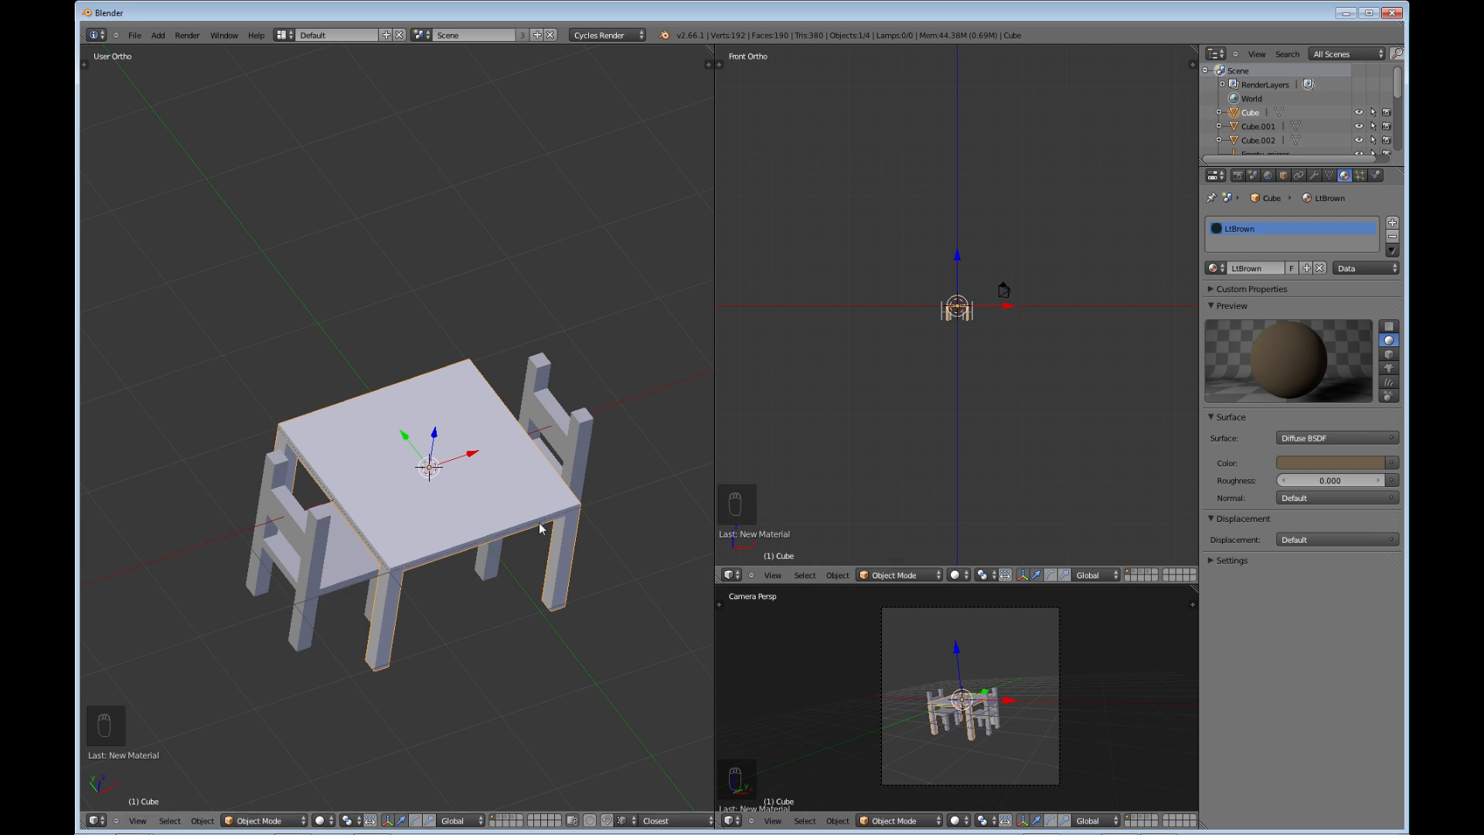
{"action": "middle_click_drag", "start_coordinate": [502, 529], "coordinate": [451, 517]}
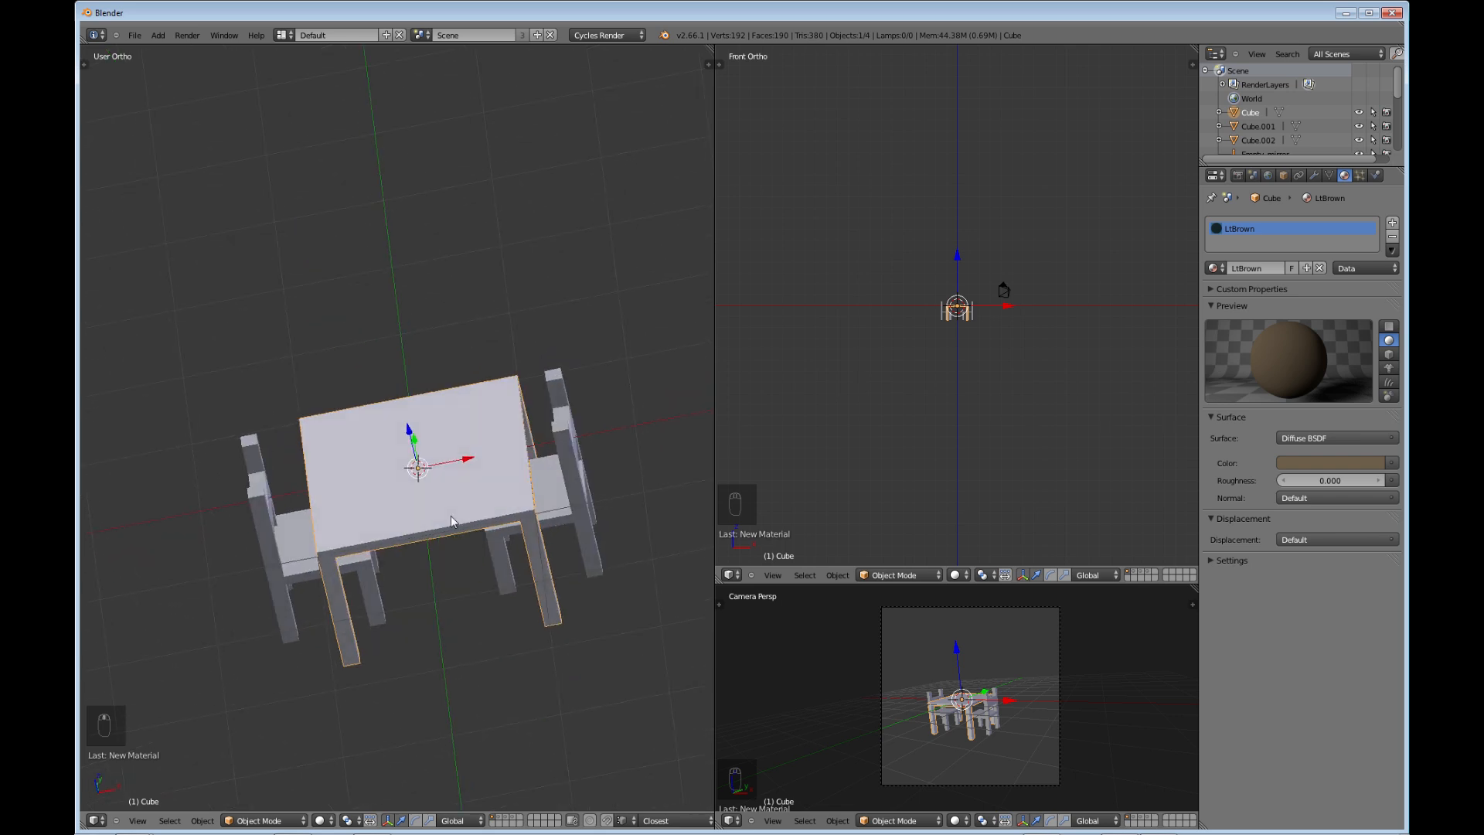
{"action": "middle_click_drag", "start_coordinate": [538, 457], "coordinate": [531, 511]}
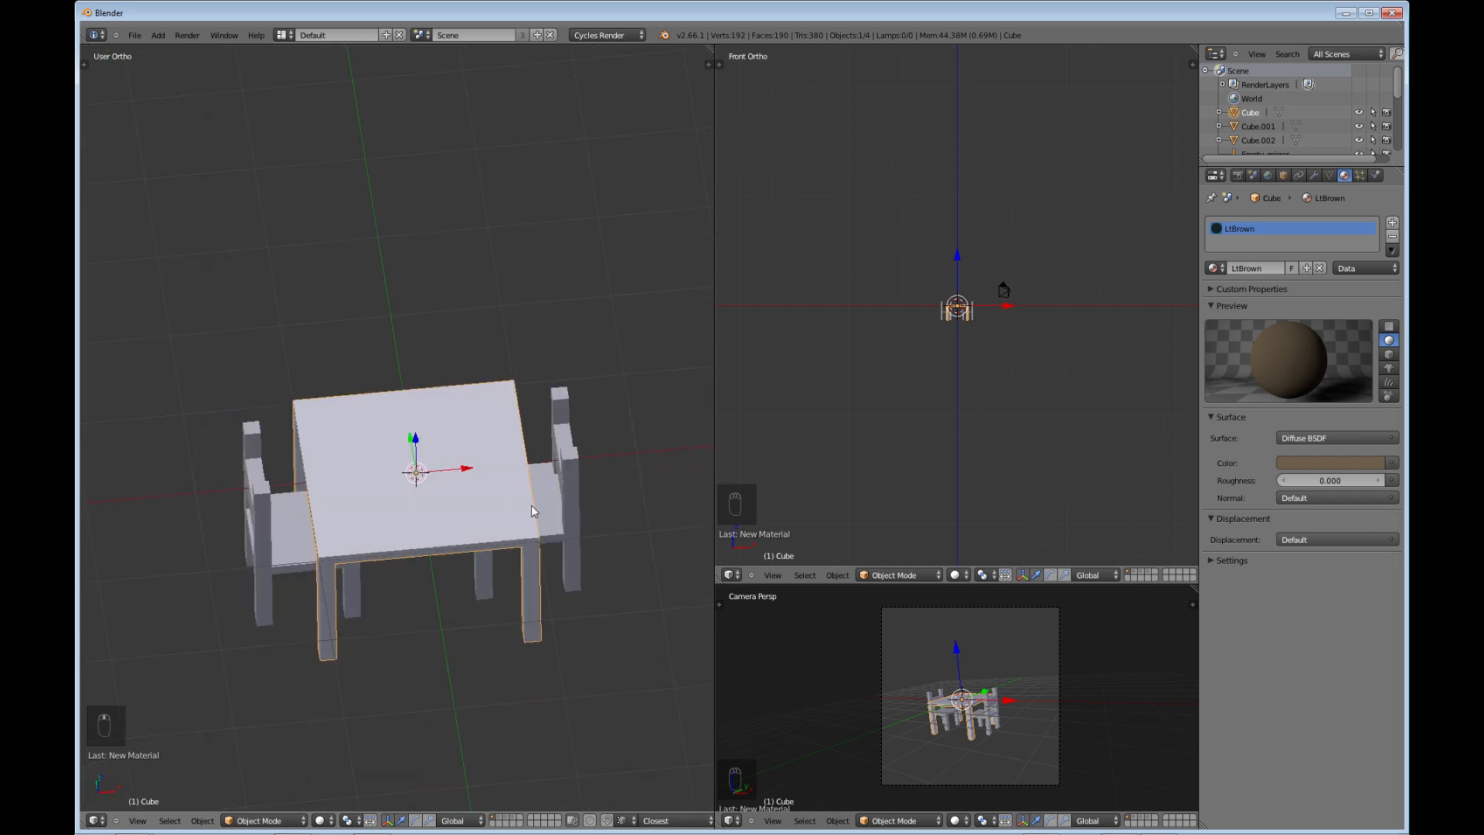
{"action": "right_click", "coordinate": [572, 465]}
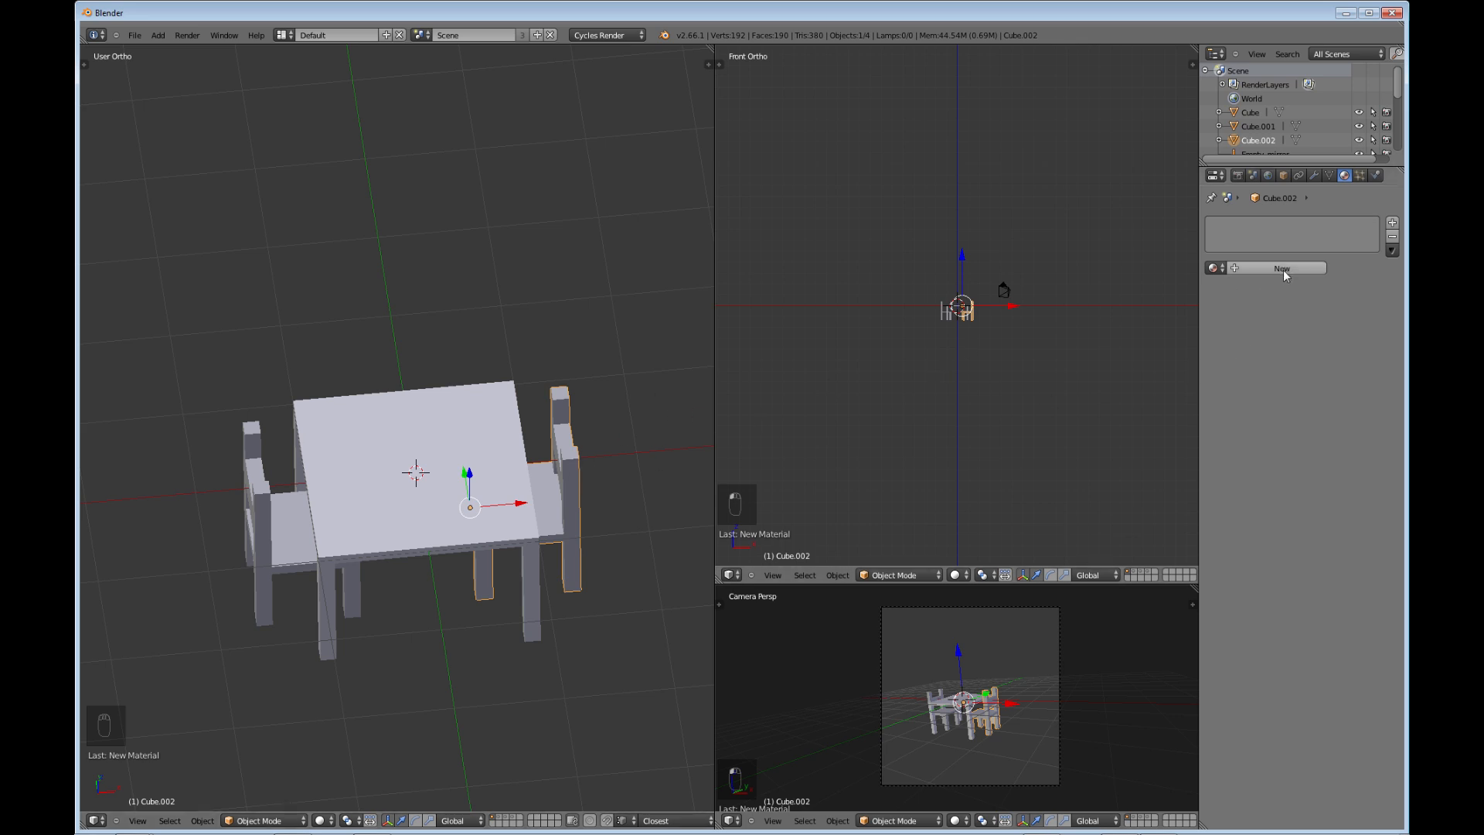
{"action": "left_click", "coordinate": [1214, 269]}
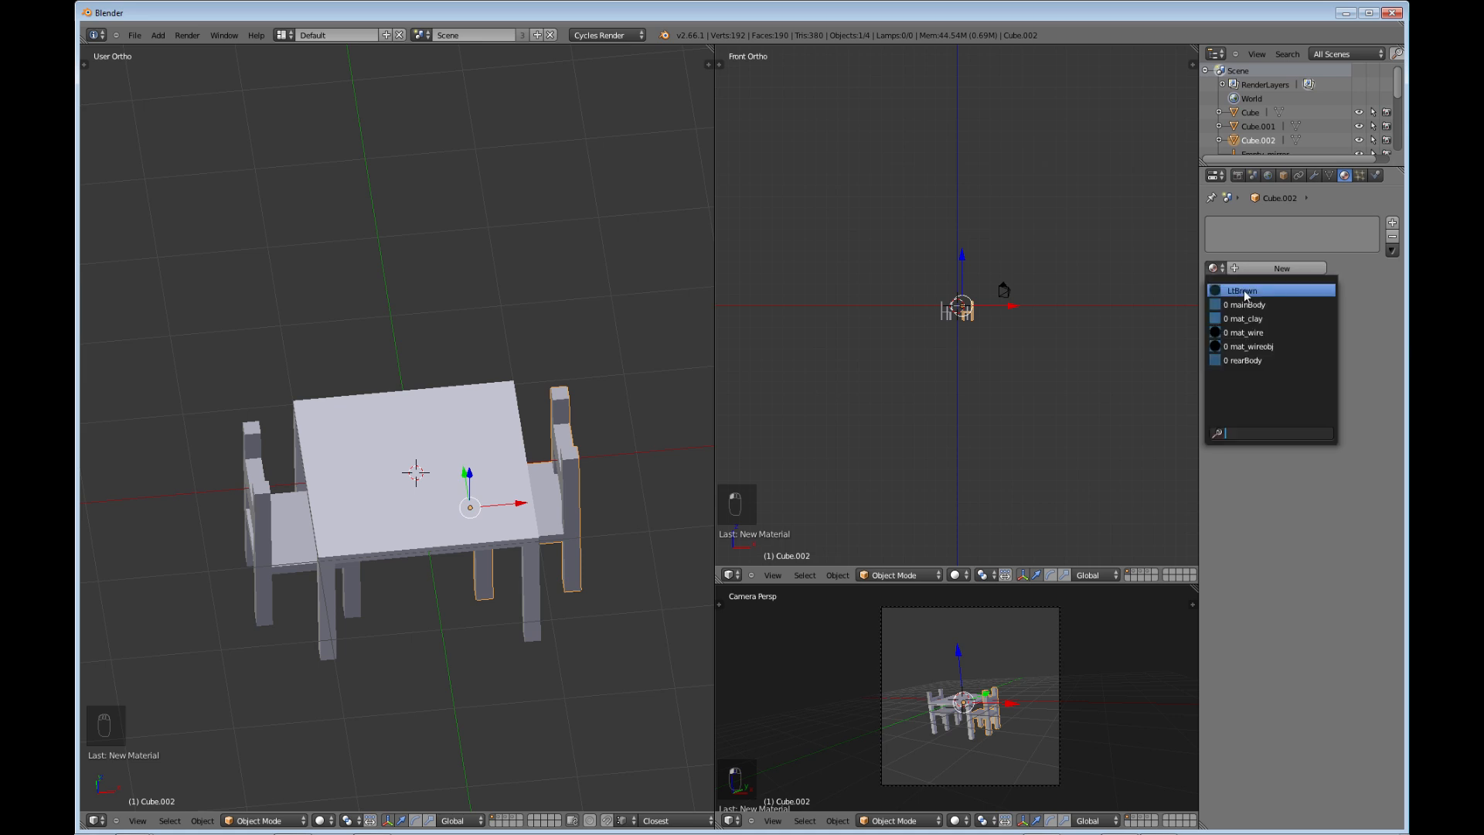
{"action": "left_click", "coordinate": [1244, 290]}
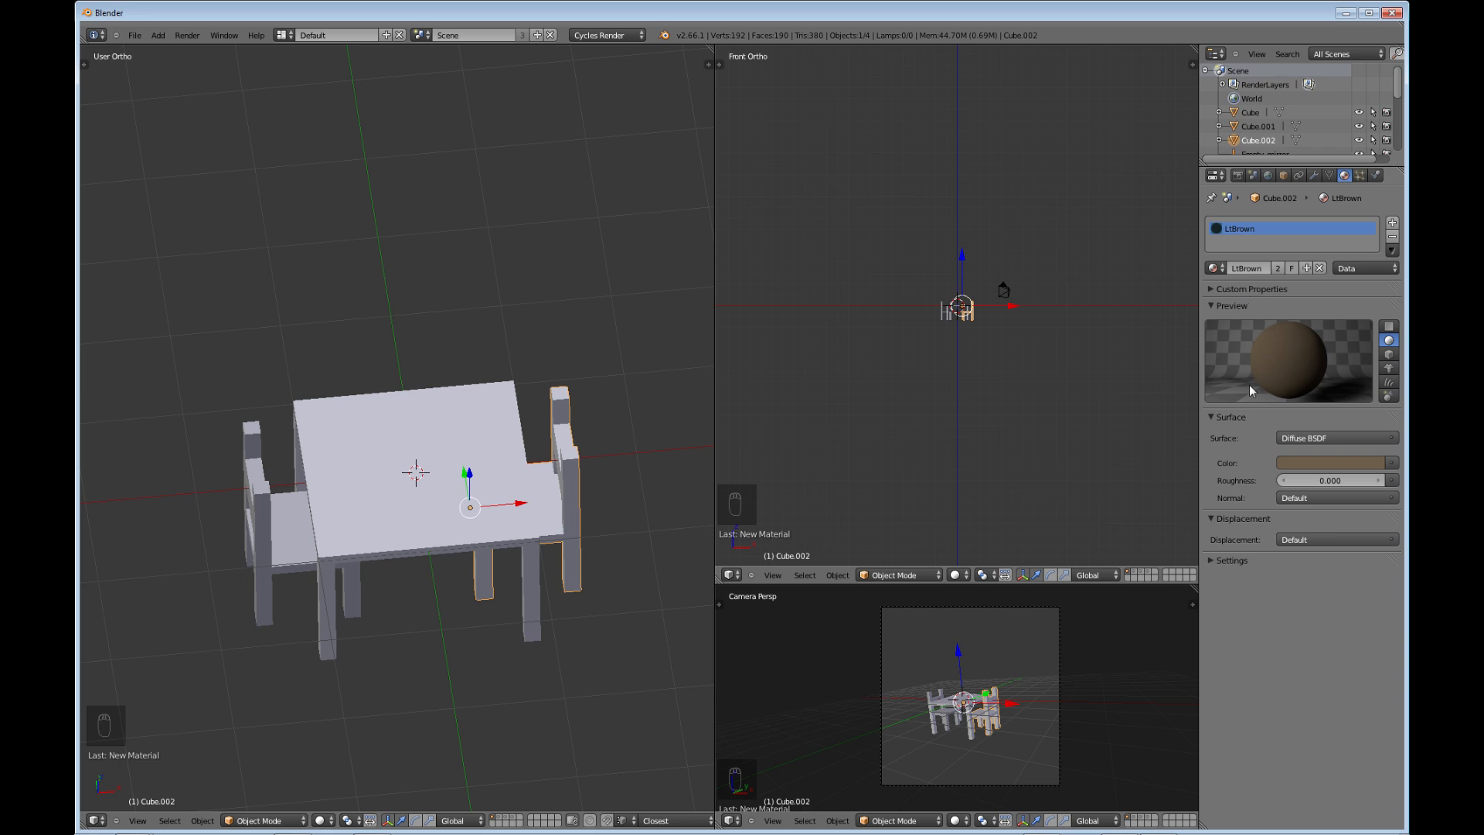
- Assign the existing LtBrown material to the original chair on the negative X side of the table
{"action": "right_click", "coordinate": [267, 504]}
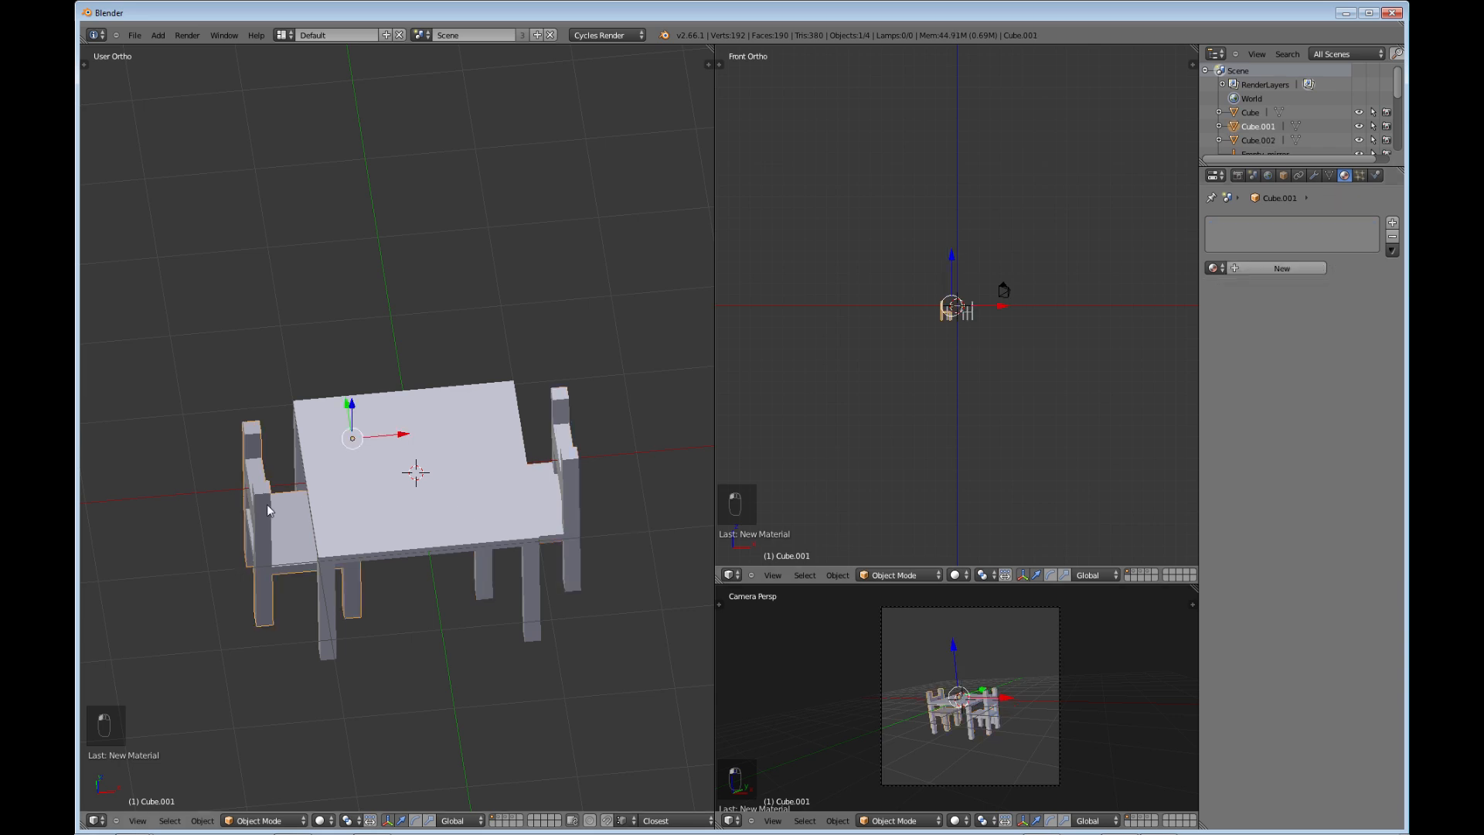
{"action": "left_click", "coordinate": [1215, 269]}
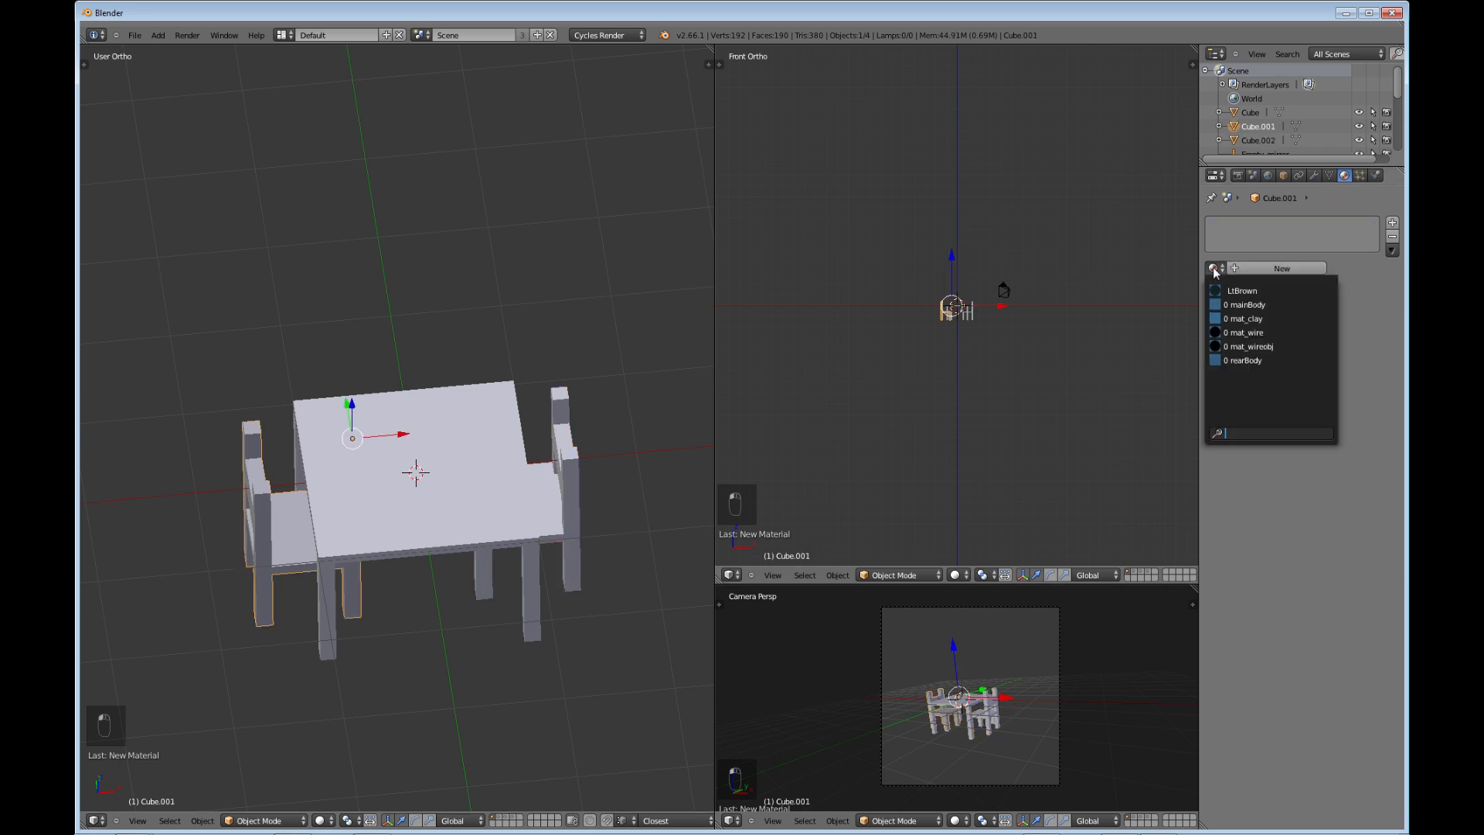
{"action": "left_click", "coordinate": [1235, 292]}
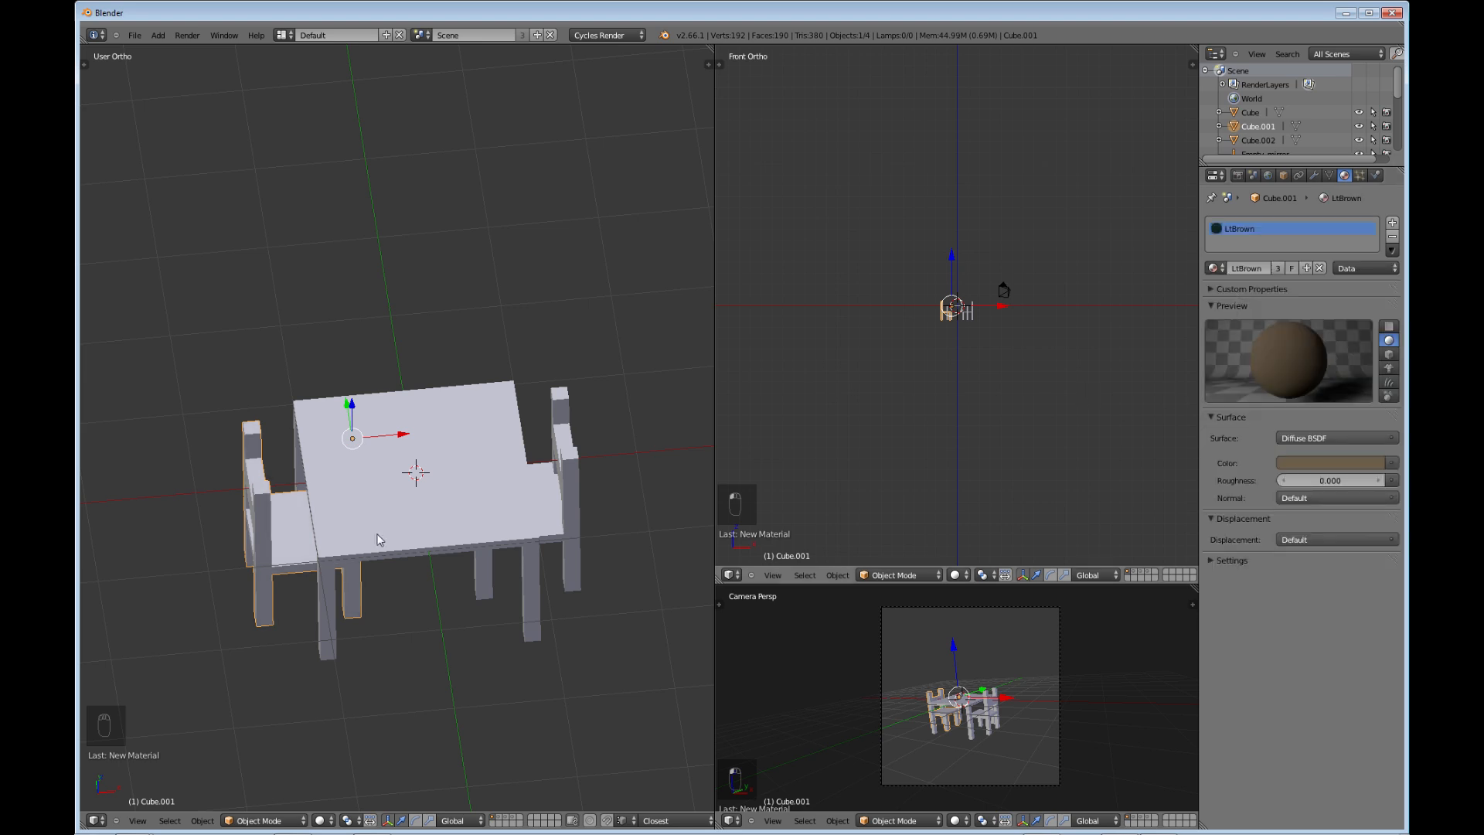
- Select the perspective camera that is aimed at the table and chairs
{"action": "middle_click_drag", "start_coordinate": [387, 545], "coordinate": [318, 553]}
{"action": "mouse_move", "coordinate": [452, 604]}
{"action": "middle_mouse_down"}
{"action": "mouse_move", "coordinate": [418, 520]}
{"action": "mouse_move", "coordinate": [467, 433]}
{"action": "mouse_move", "coordinate": [433, 424]}
{"action": "mouse_move", "coordinate": [522, 512]}
{"action": "mouse_move", "coordinate": [471, 592]}
{"action": "mouse_move", "coordinate": [487, 618]}
{"action": "mouse_move", "coordinate": [467, 582]}
{"action": "middle_mouse_up"}
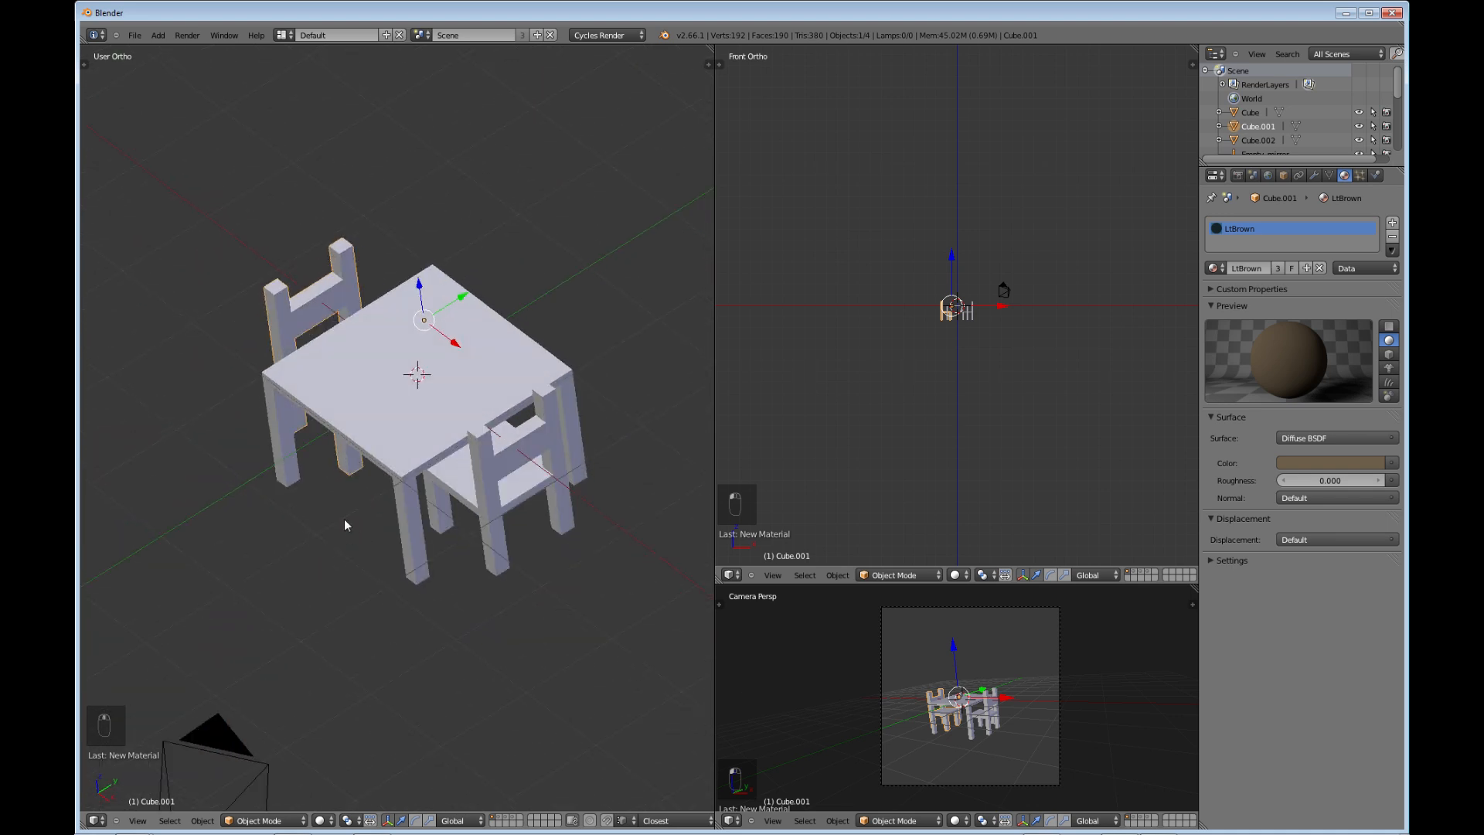
{"action": "middle_click_drag", "start_coordinate": [345, 525], "coordinate": [410, 439]}
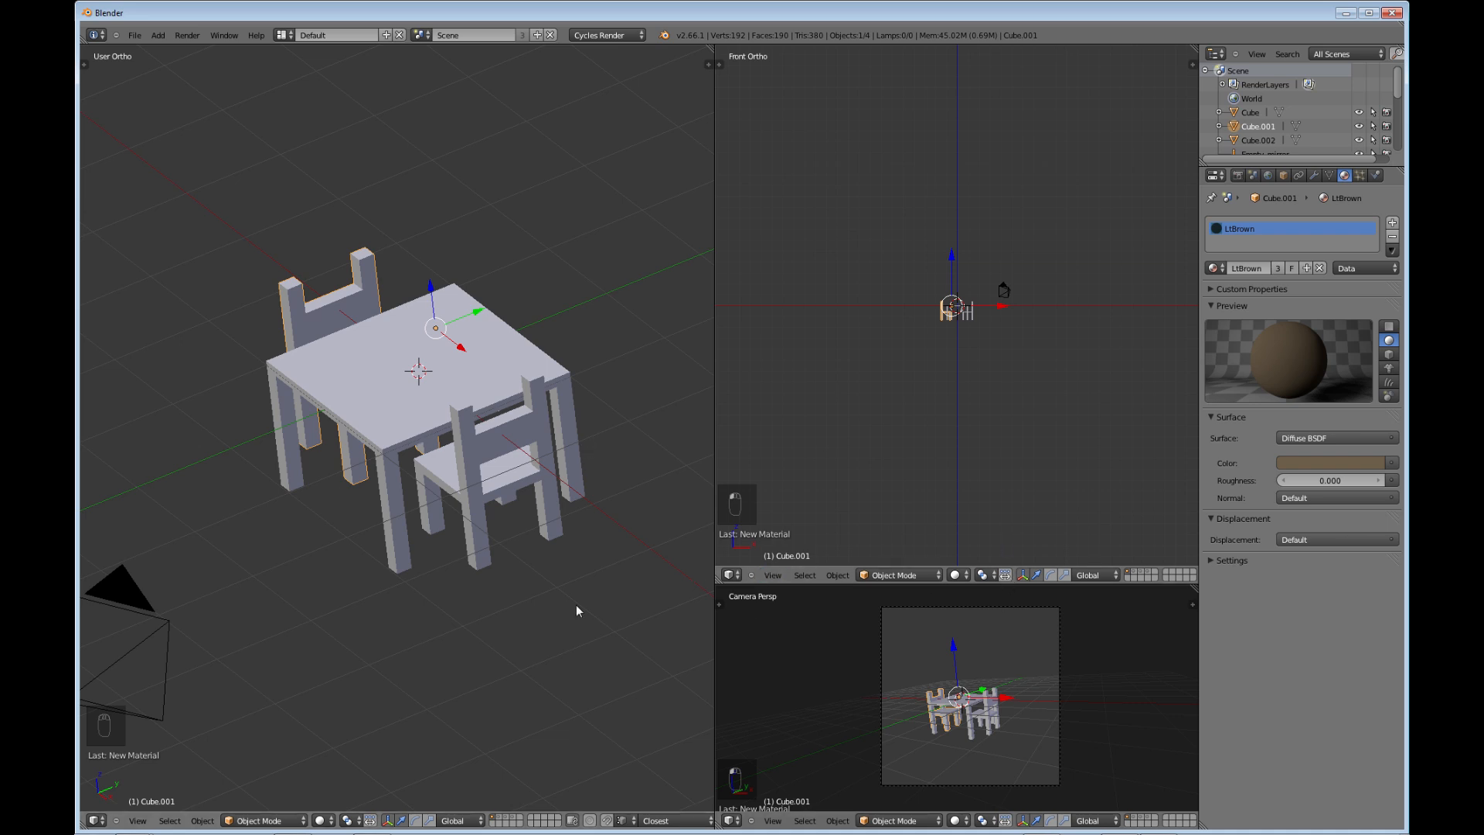
{"action": "middle_click_drag", "start_coordinate": [396, 613], "coordinate": [426, 560]}
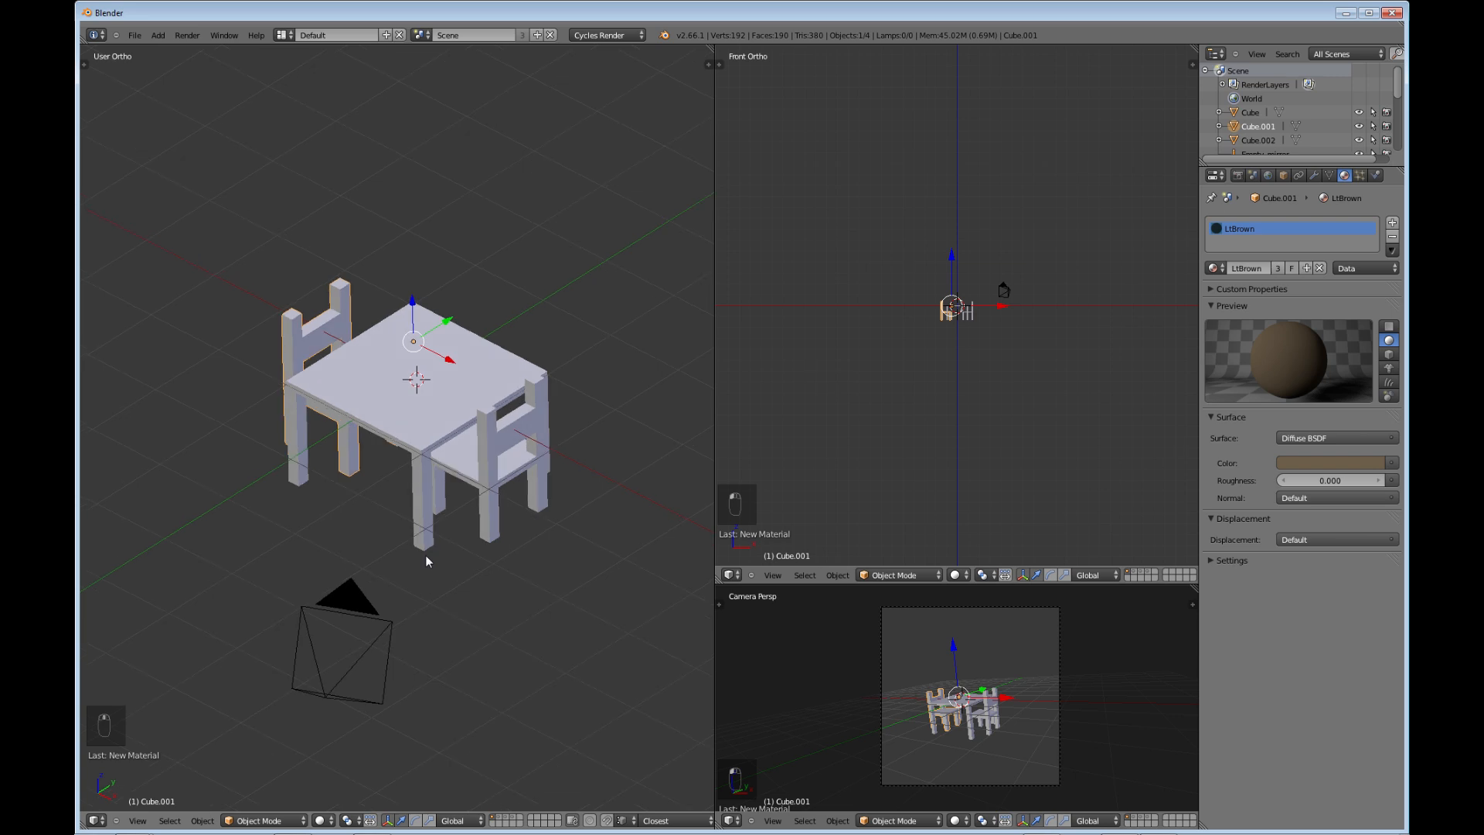
{"action": "right_click", "coordinate": [371, 646]}
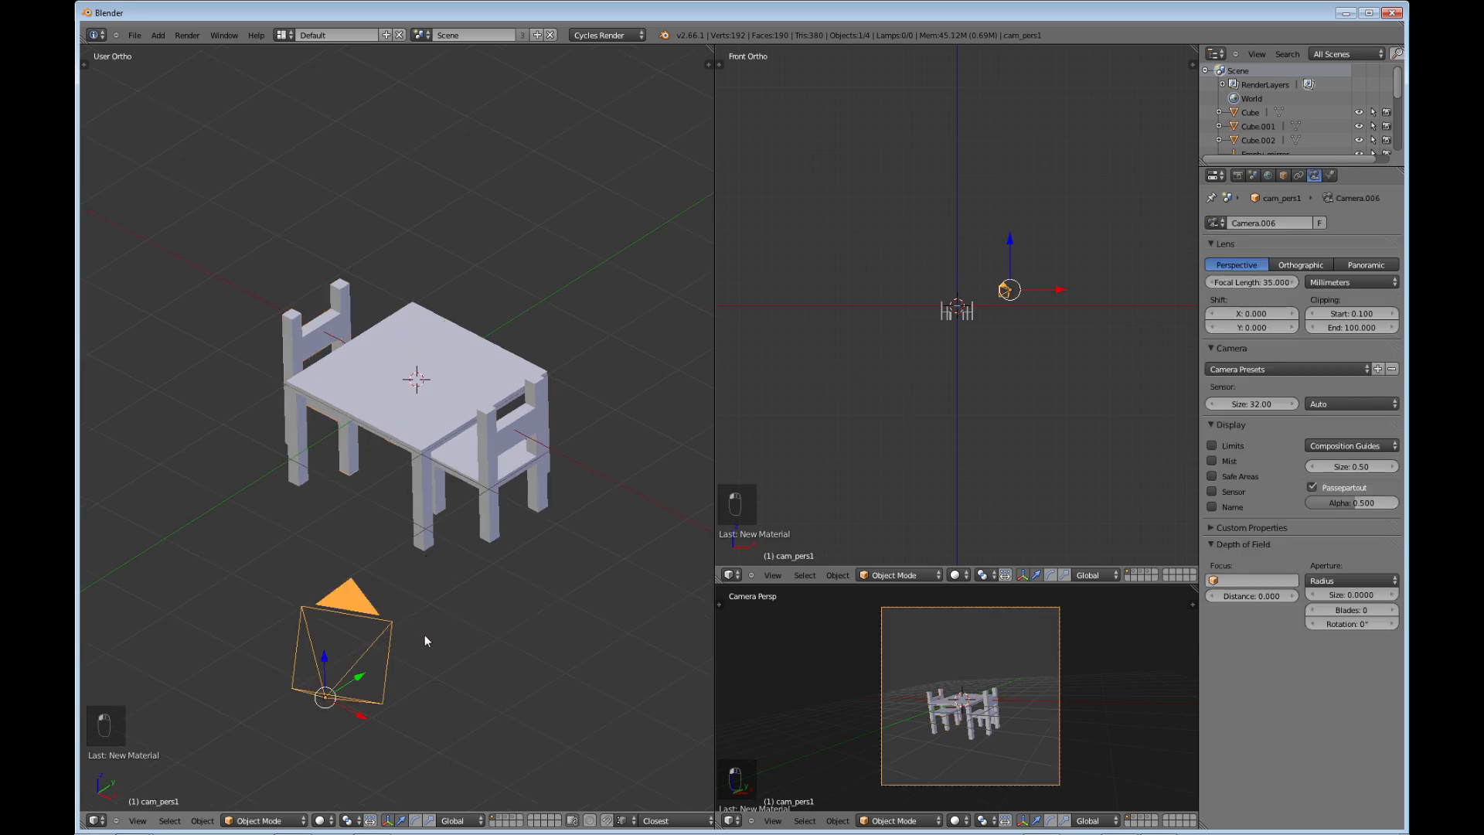
{"action": "middle_click_drag", "start_coordinate": [398, 520], "coordinate": [389, 538]}
{"action": "scroll", "coordinate": [392, 537], "scroll_direction": "down", "scroll_amount": 2}
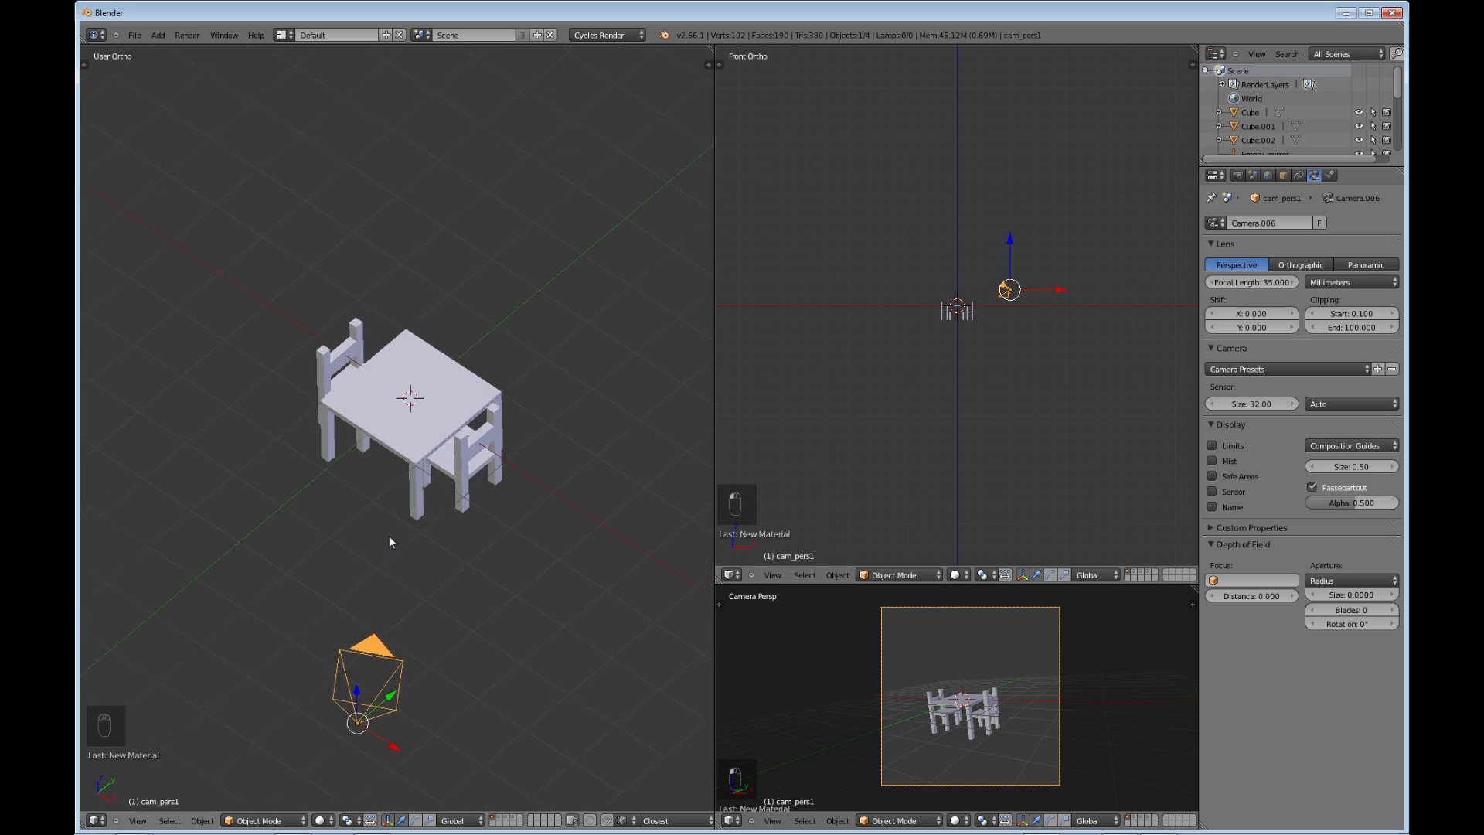
{"action": "key", "text": "shift+a"}
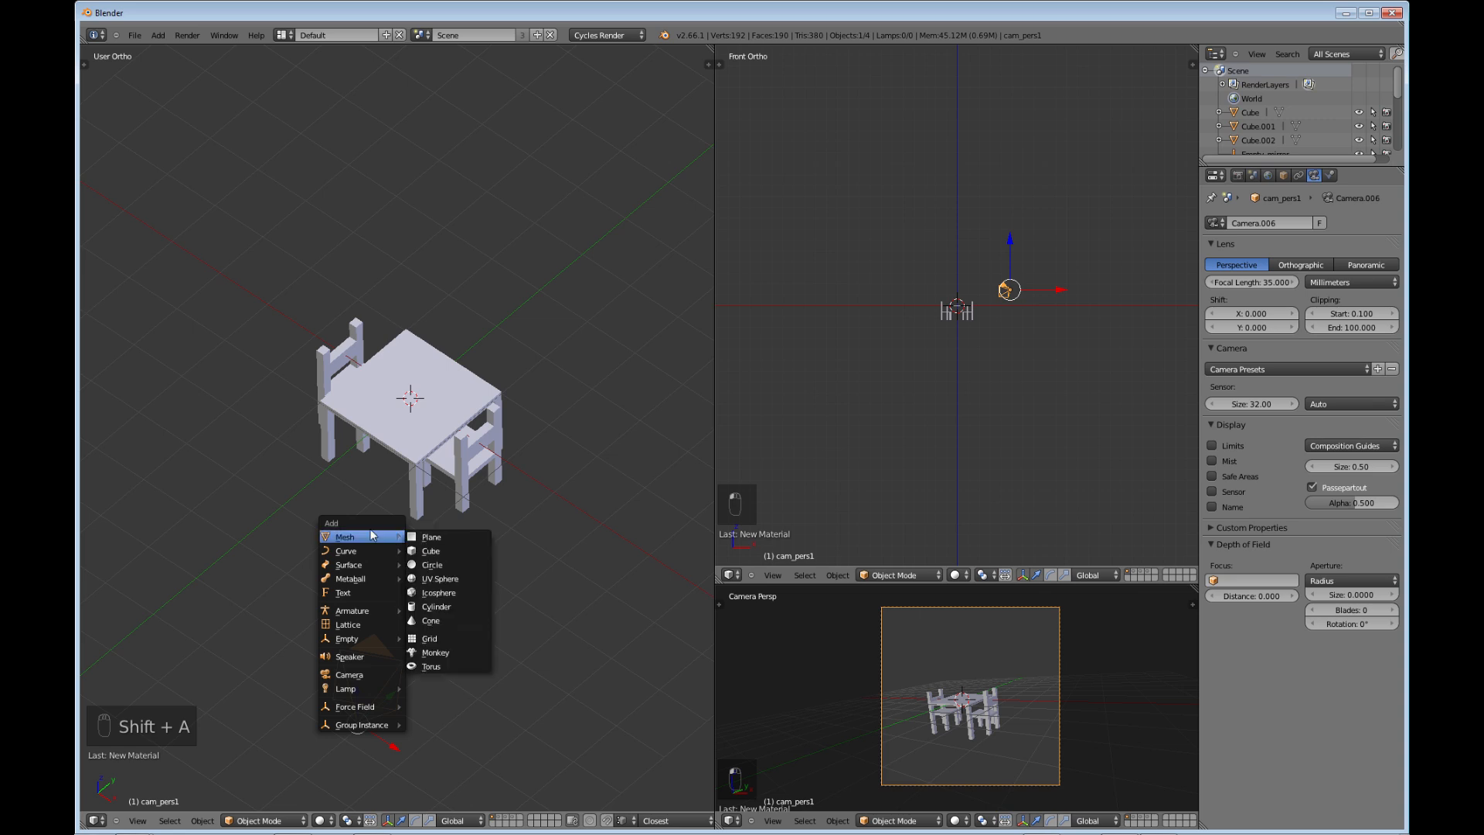
{"action": "left_click", "coordinate": [347, 675]}
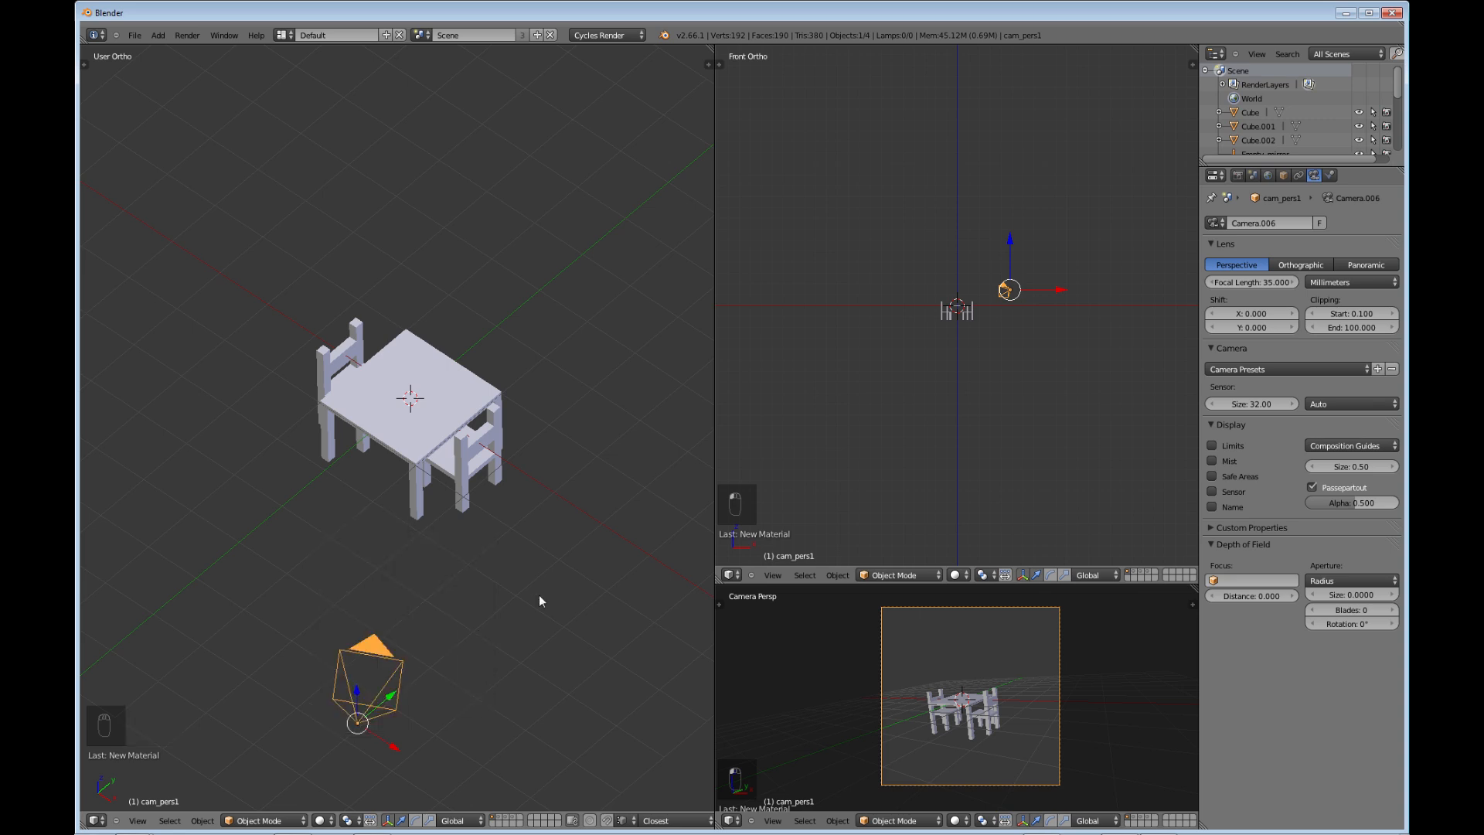
- Add a new camera at the table's centre and raise it along the Z axis above the tabletop
{"action": "key", "text": "shift+a"}
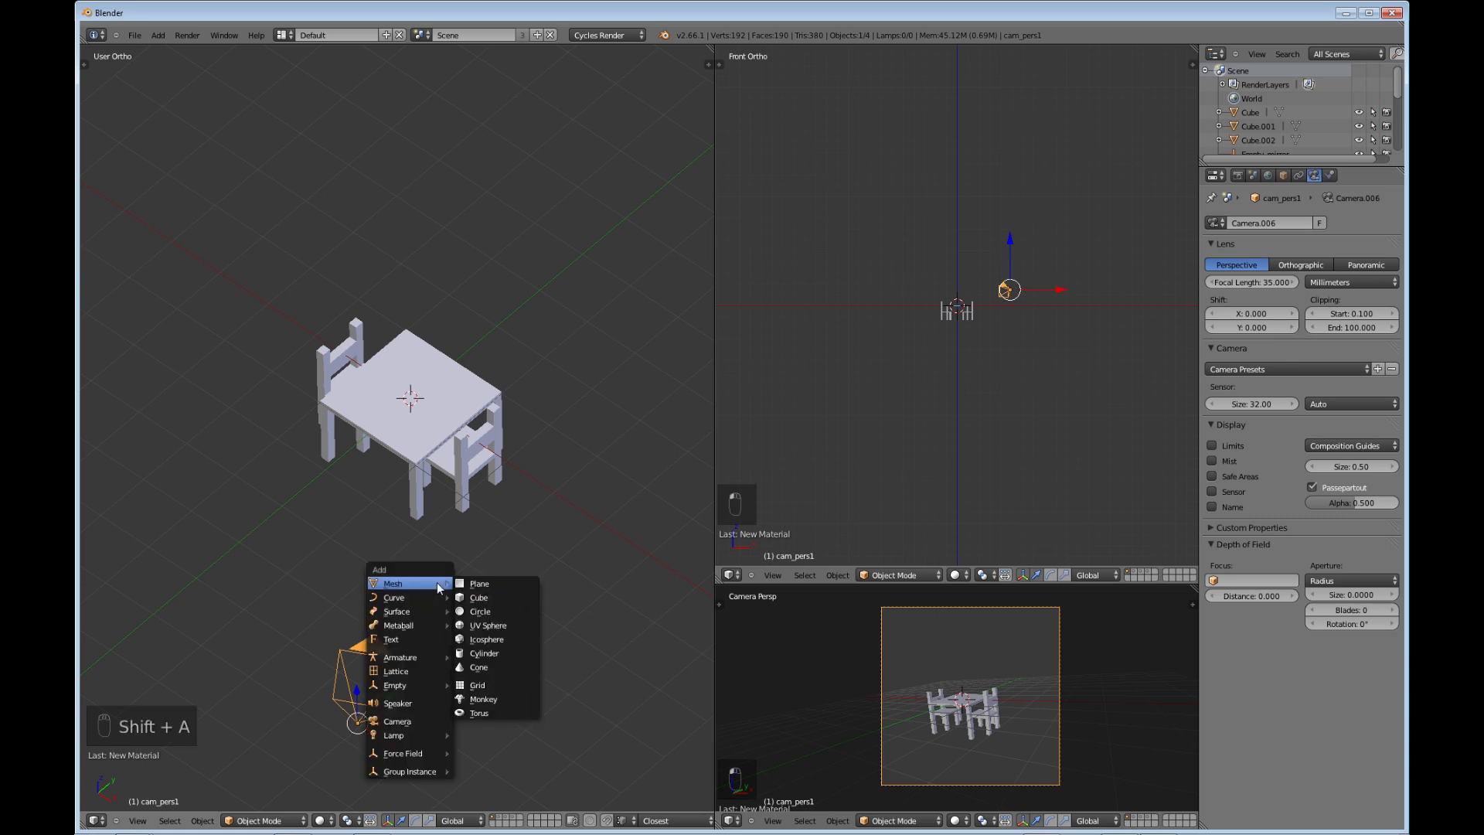
{"action": "left_click", "coordinate": [393, 722]}
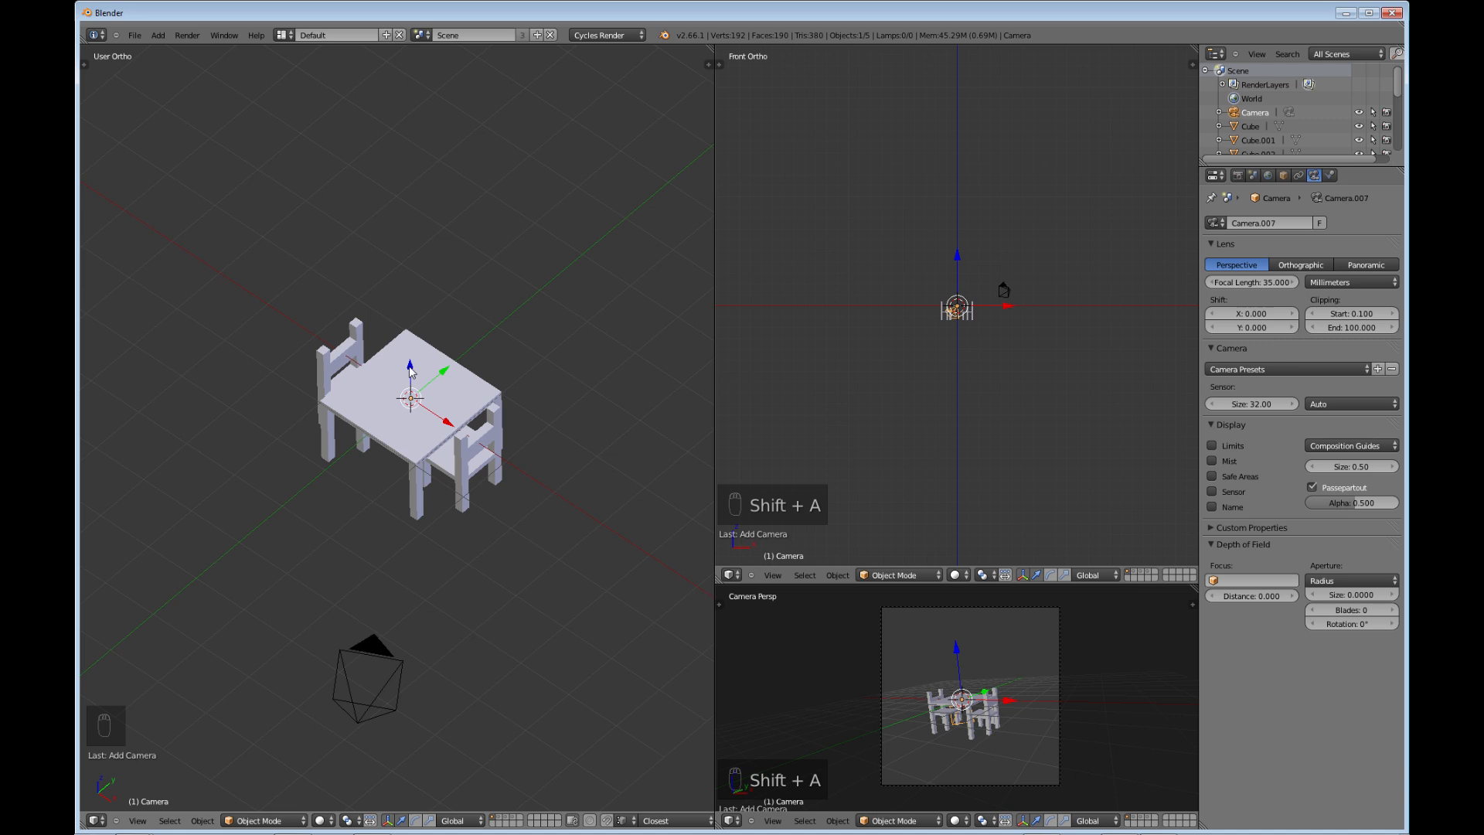
{"action": "left_click_drag", "start_coordinate": [410, 372], "coordinate": [405, 258]}
- Rotate the new camera freehand in the right and top views until it points along the positive Y axis
{"action": "key", "text": "KP_3"}
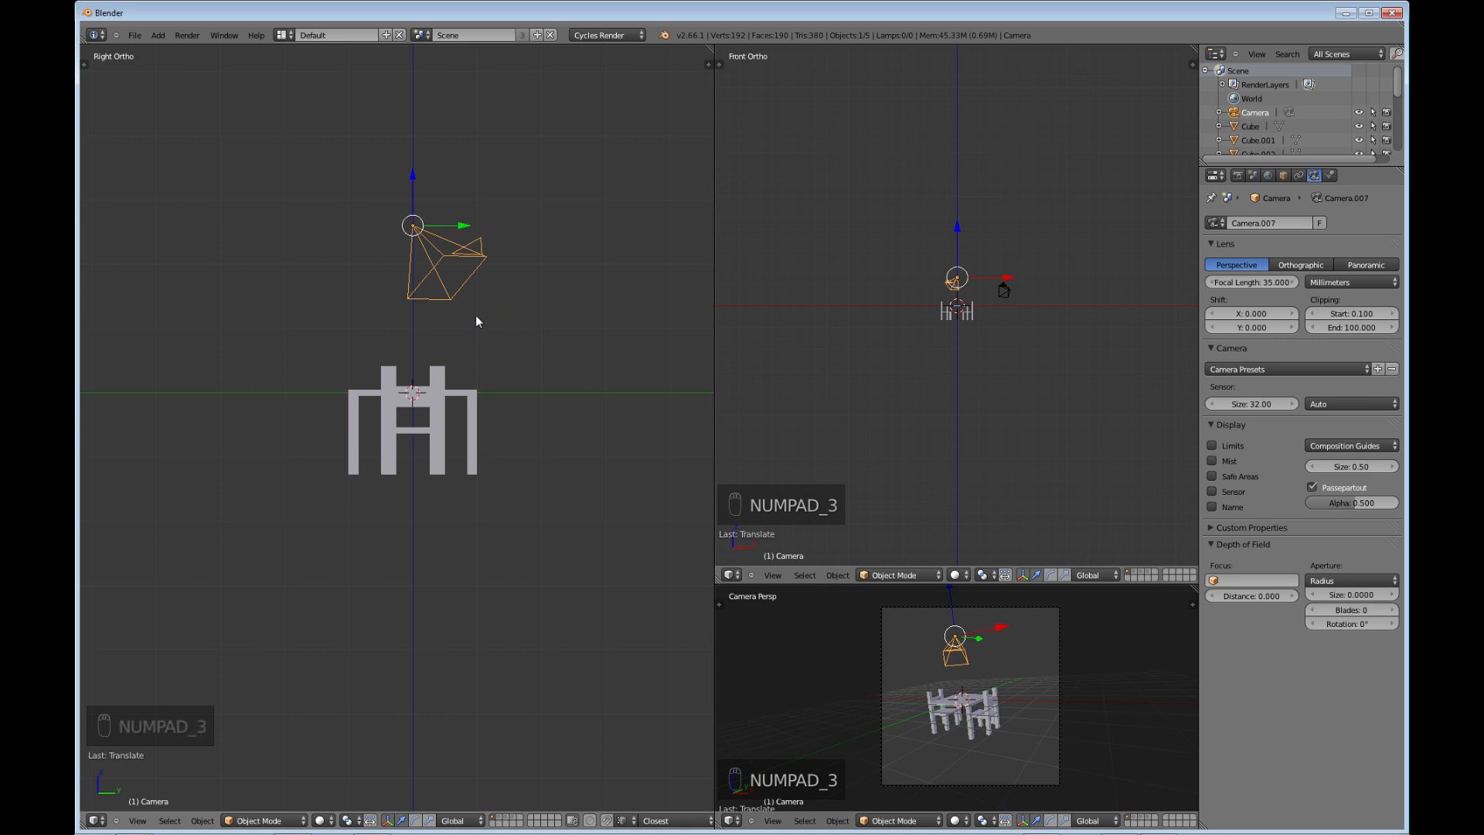
{"action": "middle_click_drag", "start_coordinate": [475, 314], "coordinate": [332, 406]}
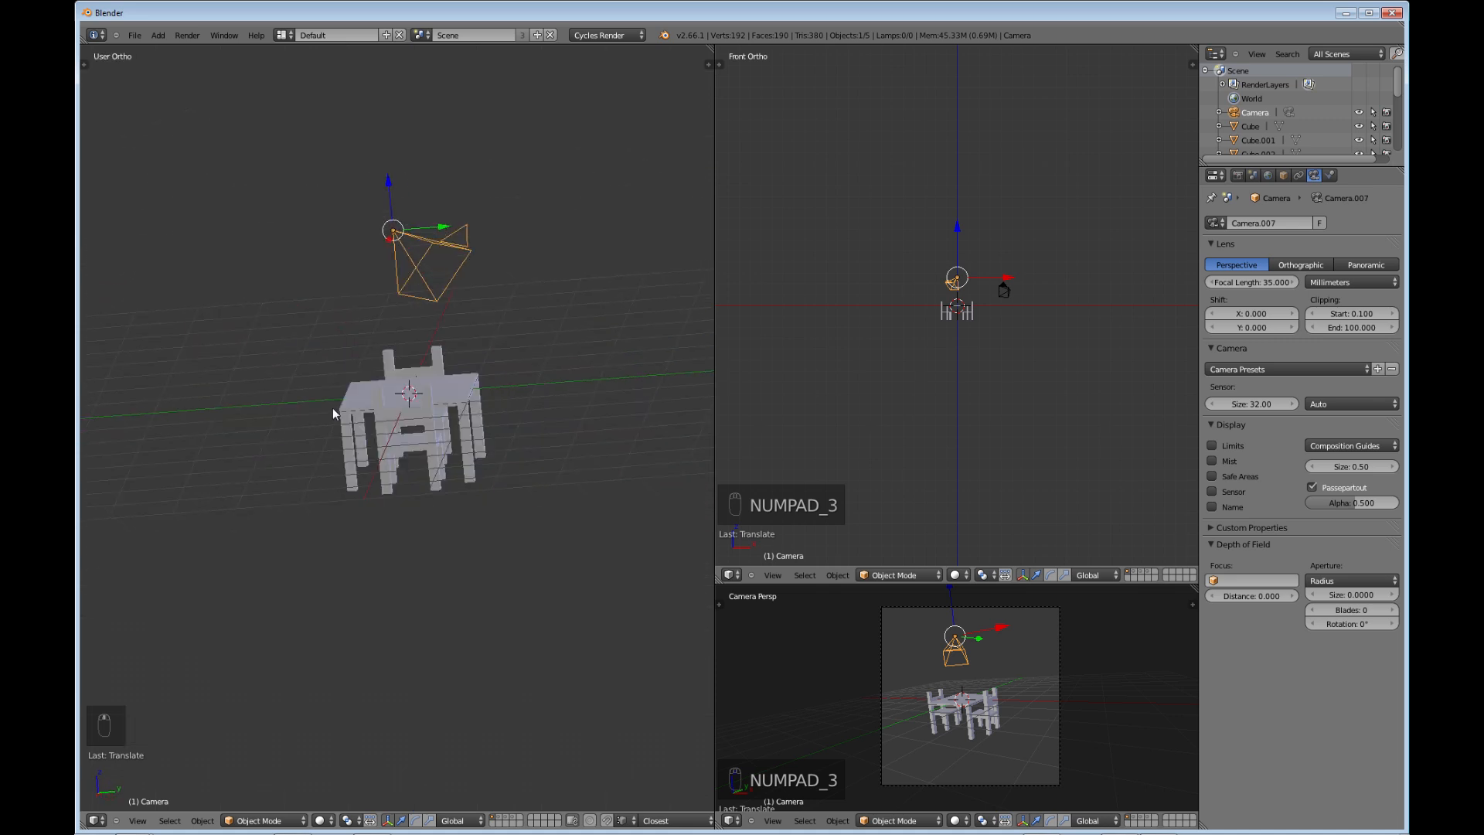
{"action": "key", "text": "KP_3"}
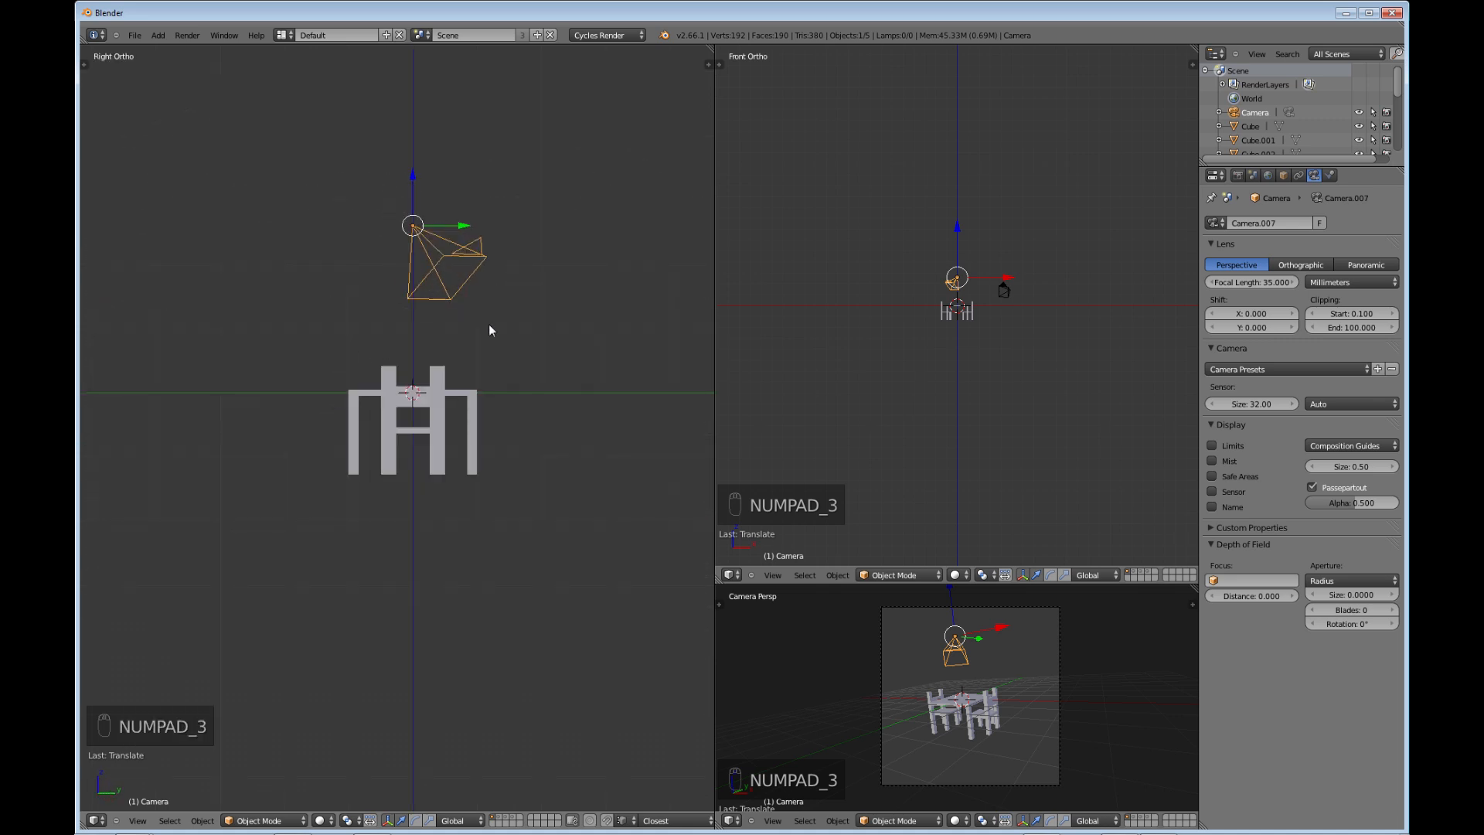
{"action": "key", "text": "r"}
{"action": "left_click", "coordinate": [513, 239]}
{"action": "key", "text": "KP_7"}
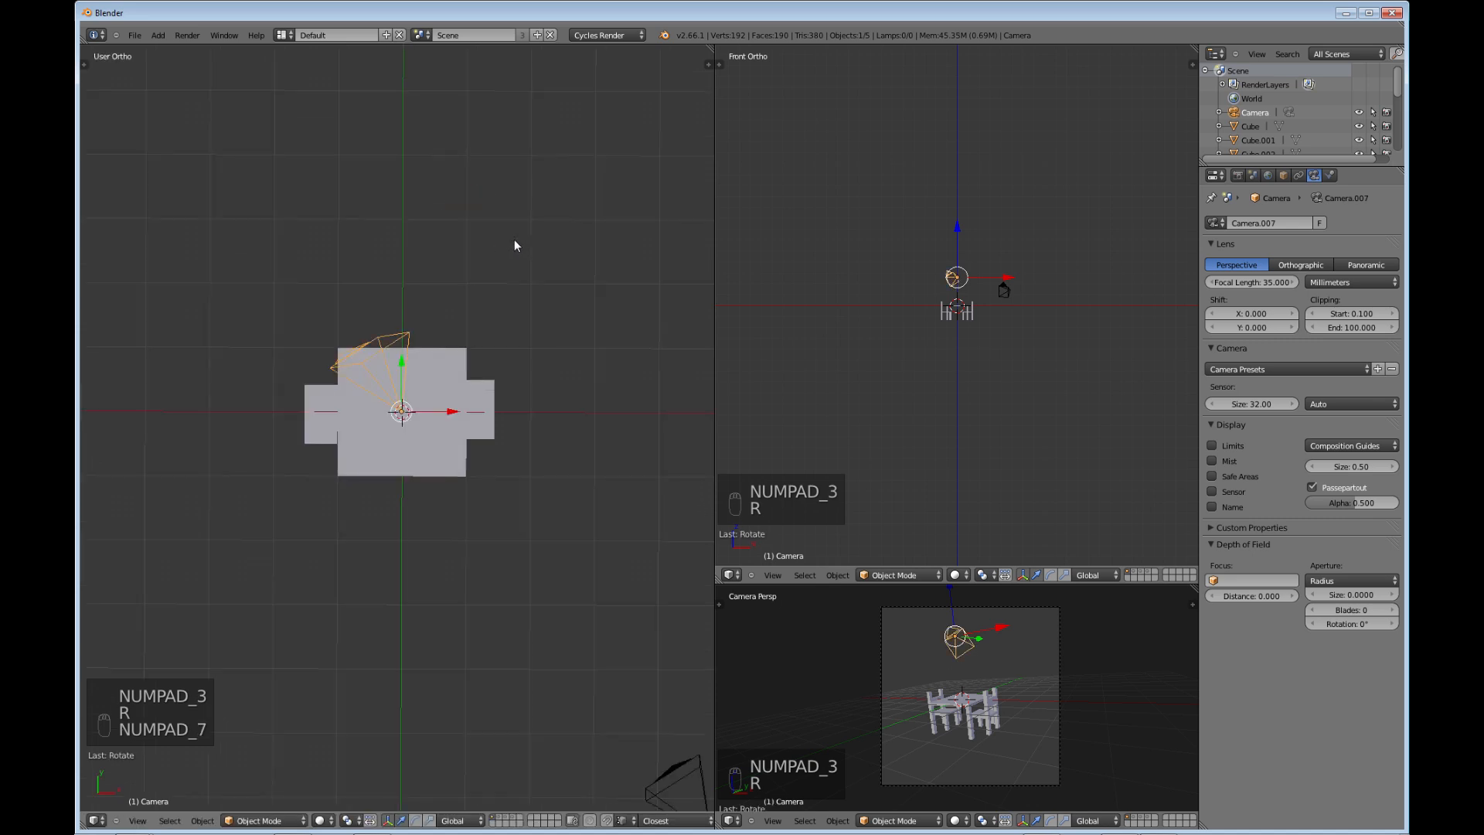
{"action": "key", "text": "r"}
{"action": "left_click", "coordinate": [564, 468]}
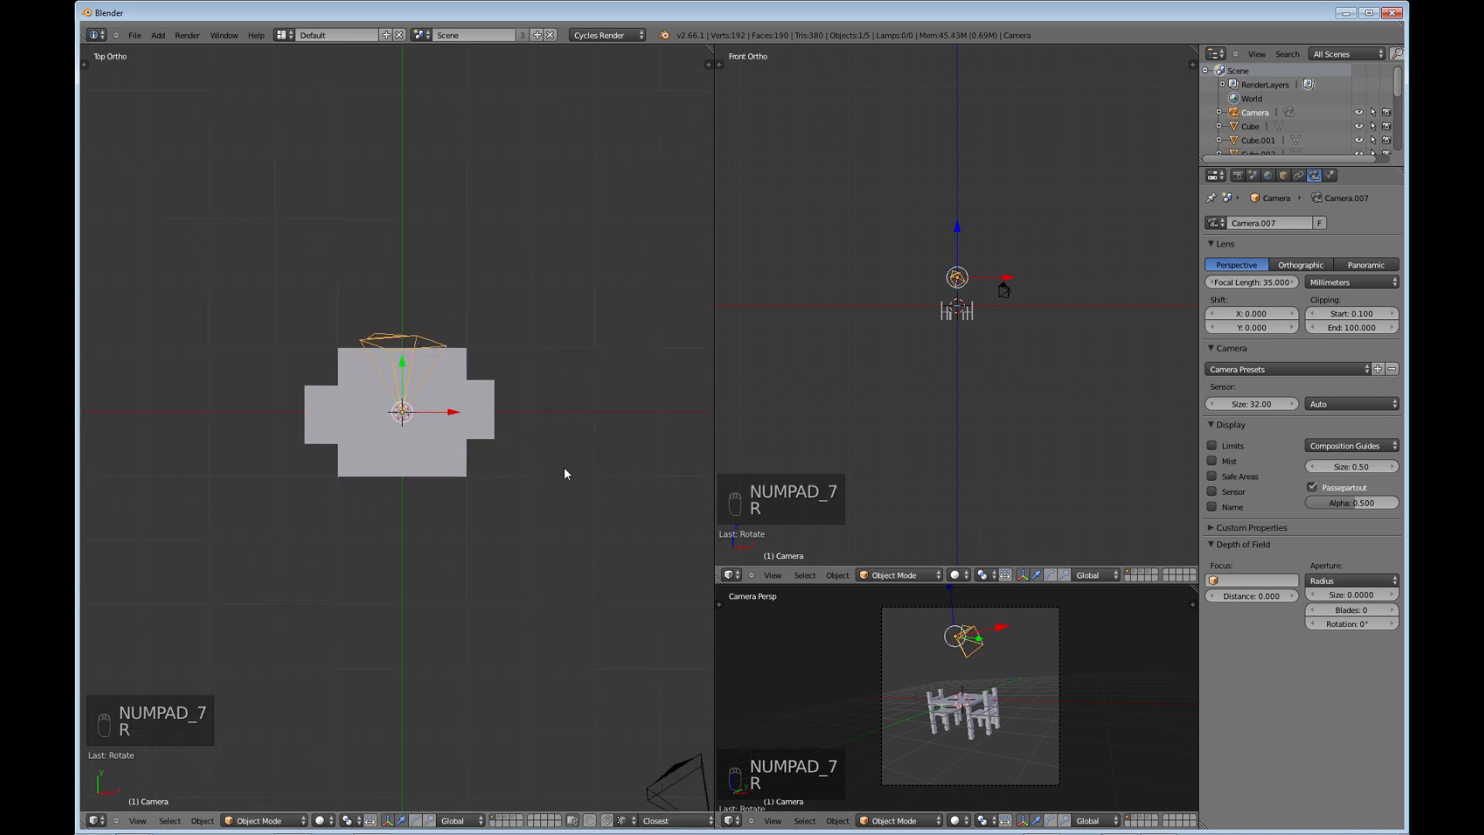
- Level the new camera in the front view and rotate it about 80° in the right view to point straight down
{"action": "key", "text": "KP_1"}
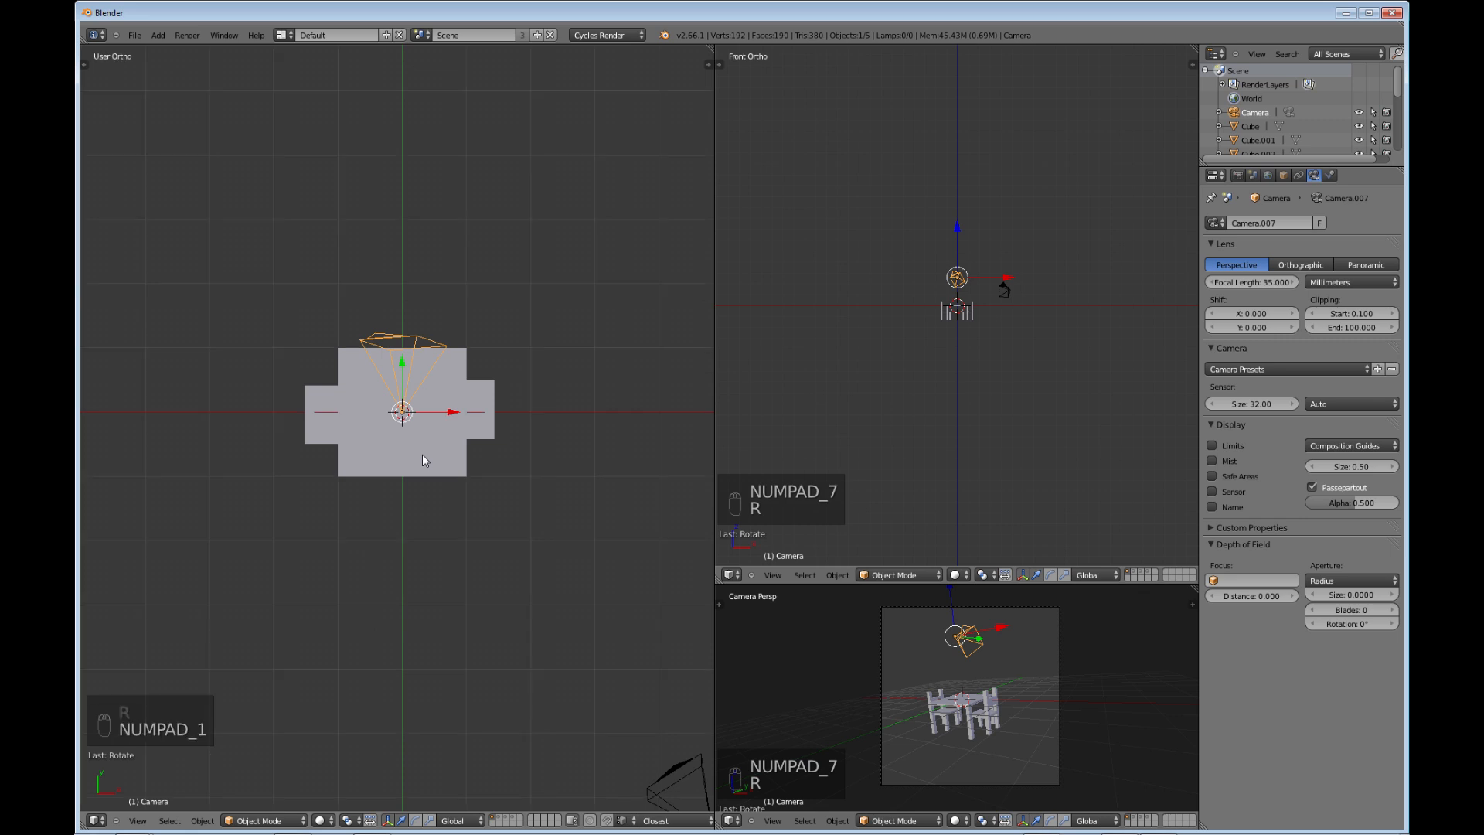
{"action": "key", "text": "r"}
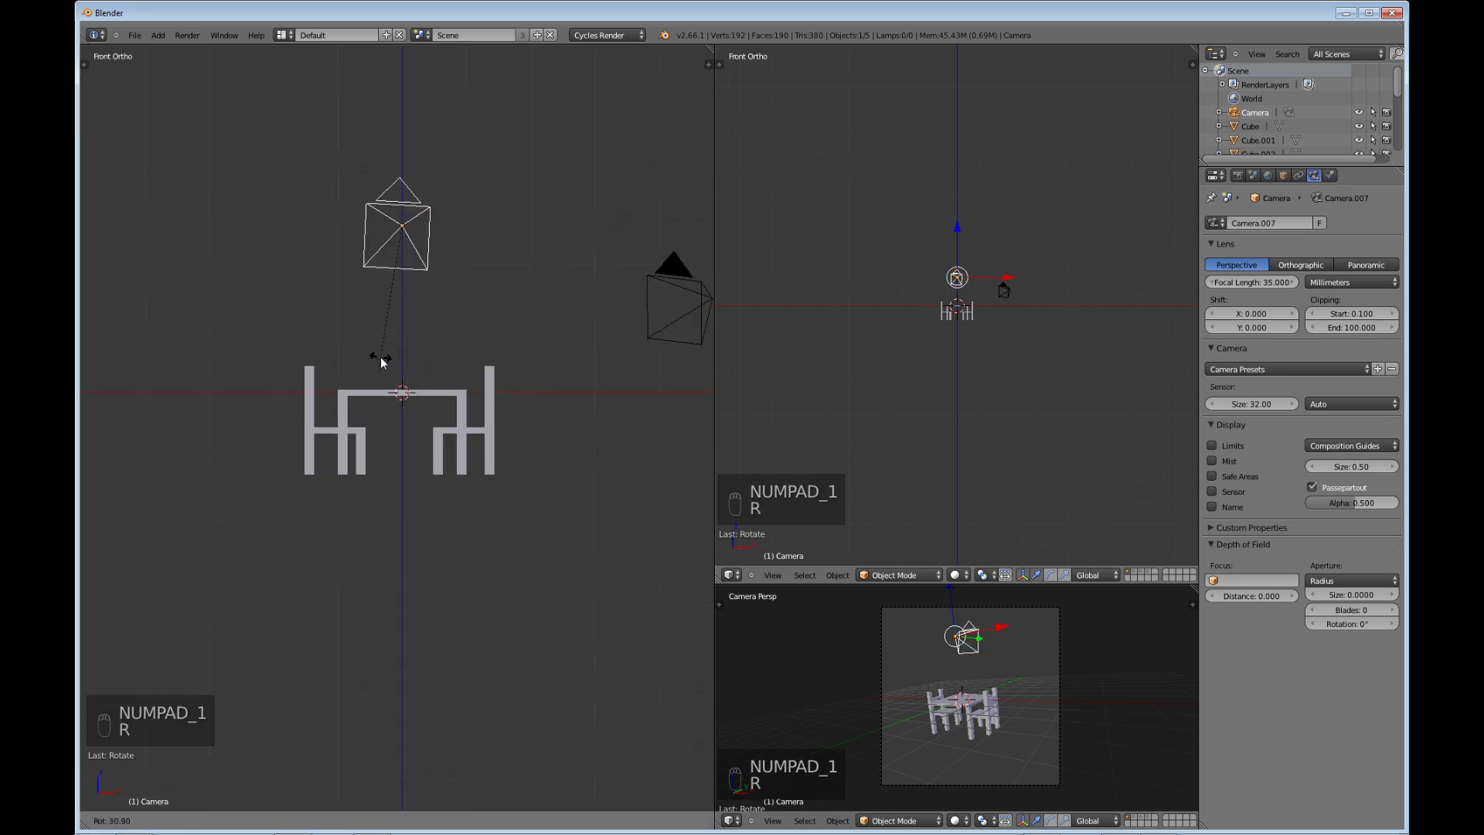
{"action": "left_click", "coordinate": [391, 355]}
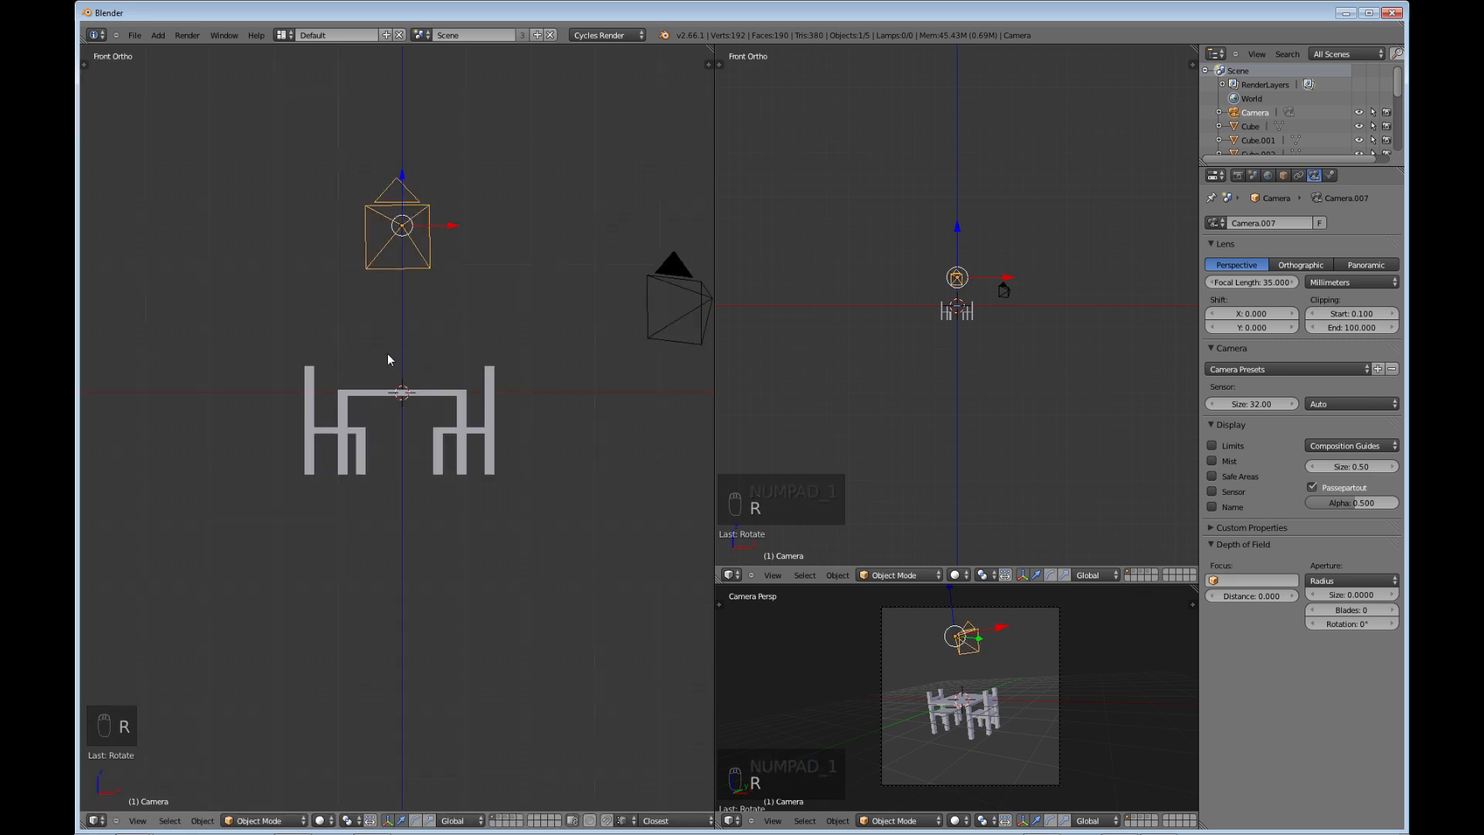
{"action": "key", "text": "KP_3"}
{"action": "key", "text": "r"}
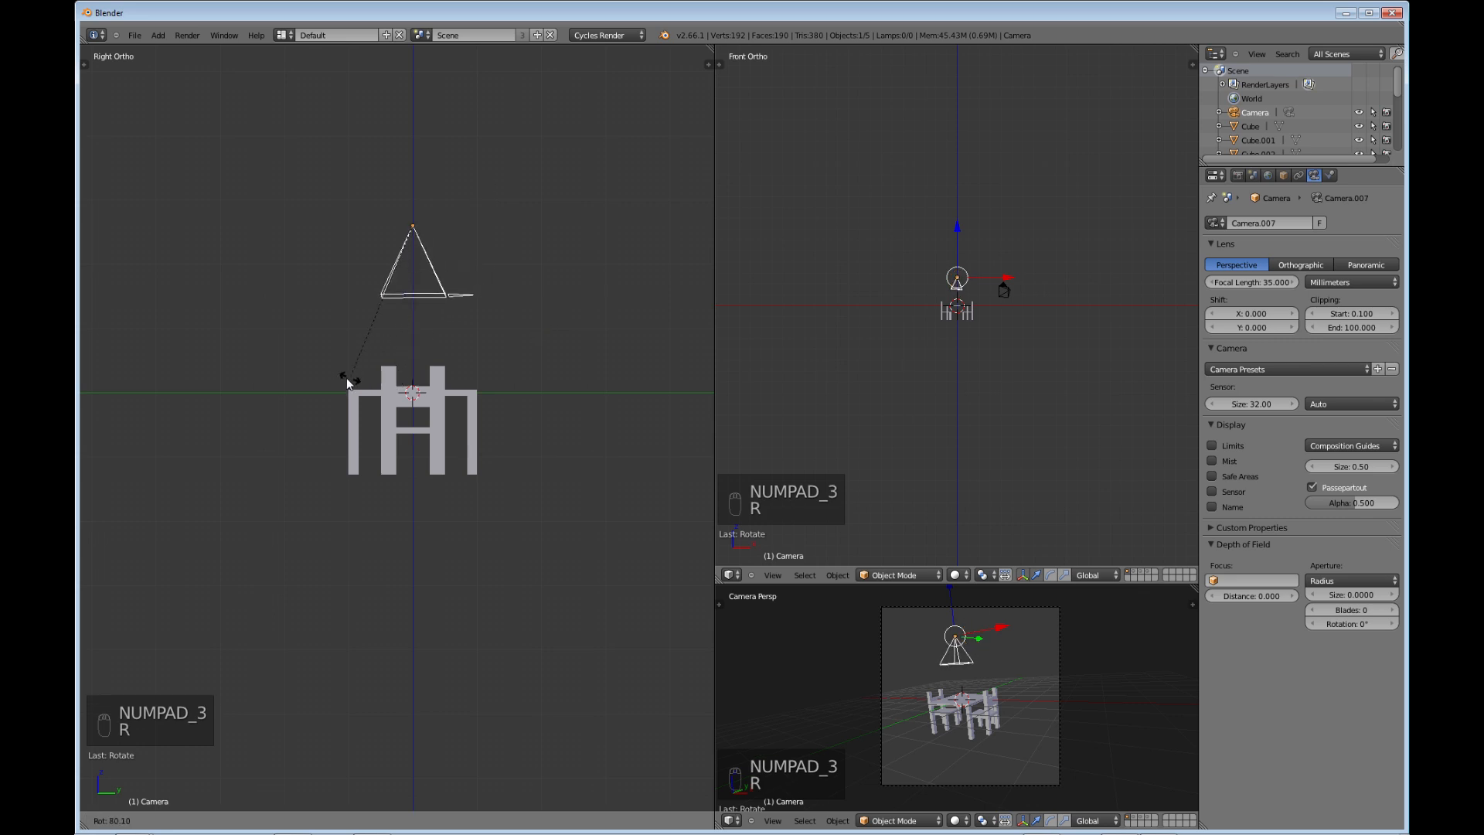
{"action": "left_click", "coordinate": [346, 377]}
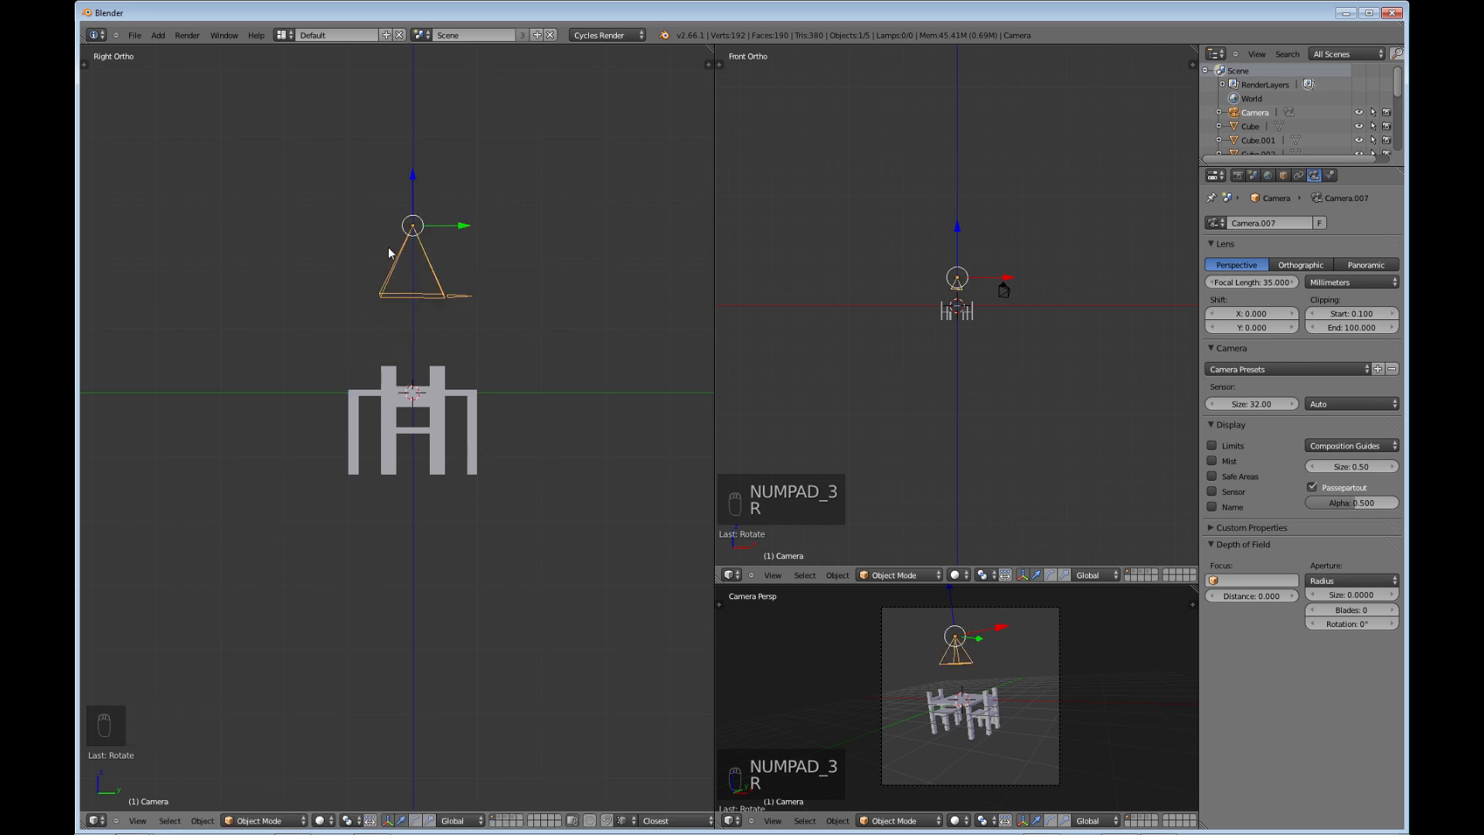
{"action": "middle_click_drag", "start_coordinate": [397, 248], "coordinate": [392, 412]}
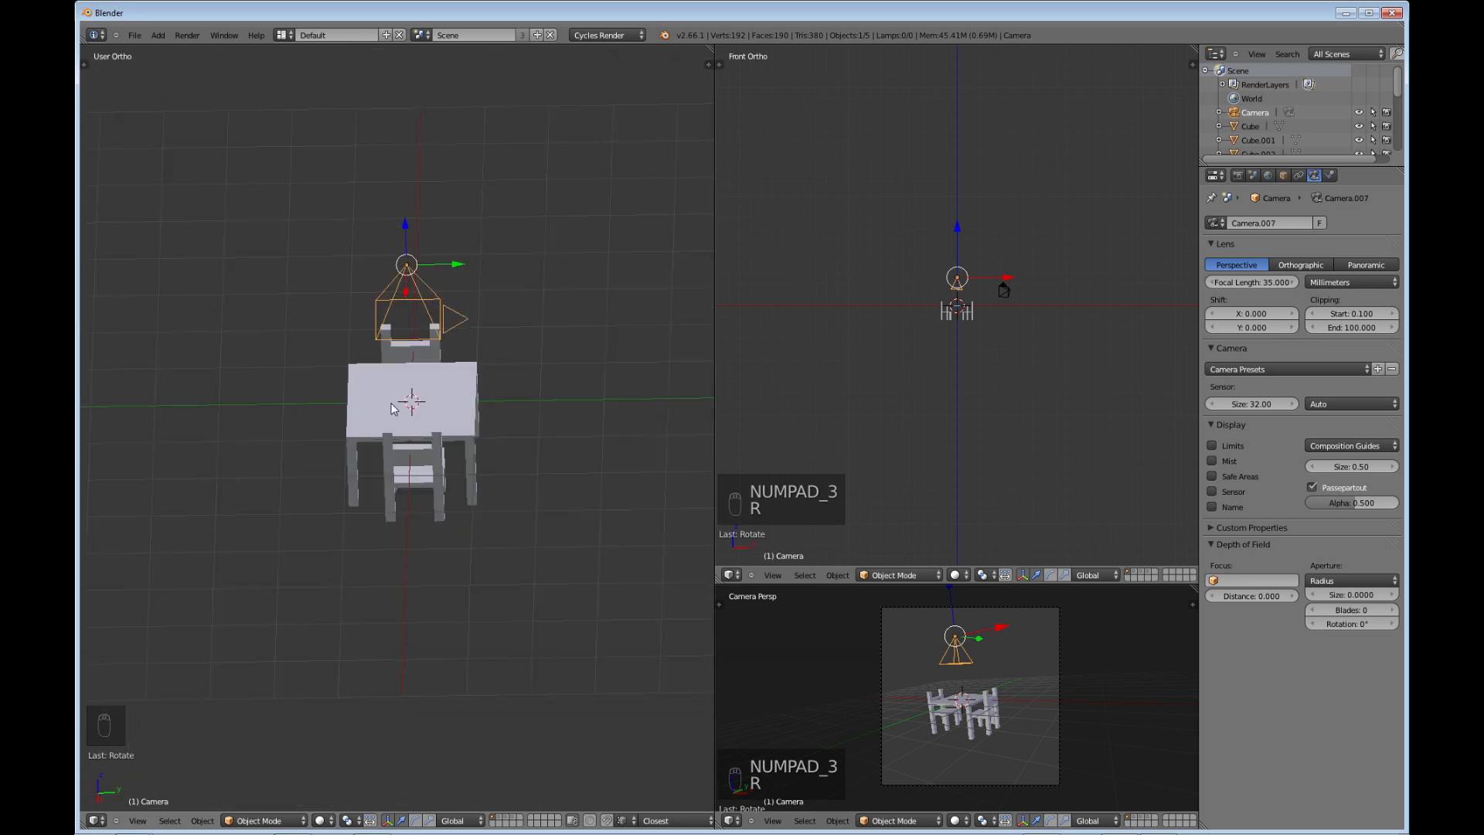
- Move the new camera in the top view to the positive X, negative Y side of the table, beside the existing camera
{"action": "key", "text": "KP_7"}
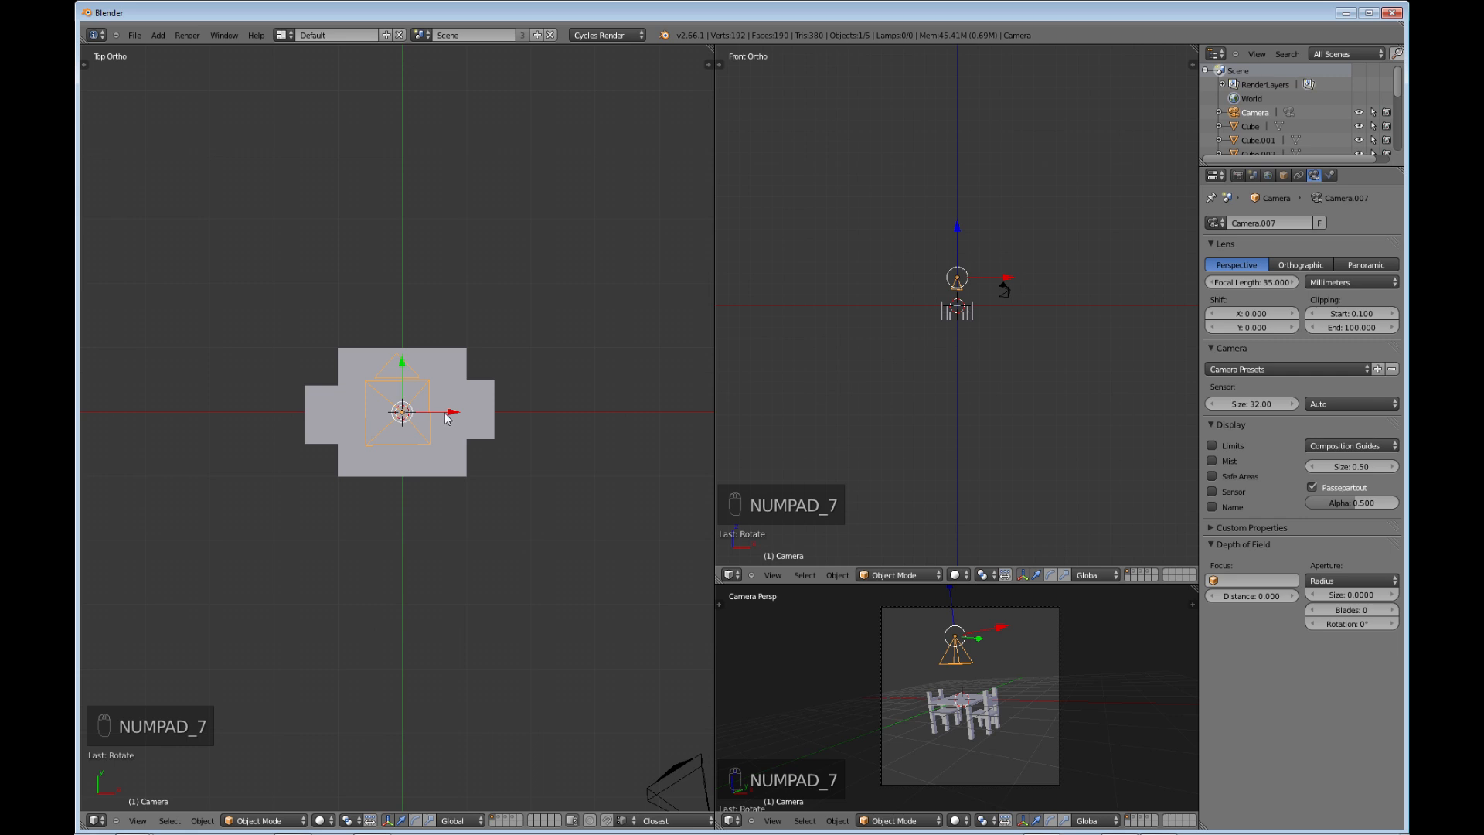
{"action": "key", "text": "g"}
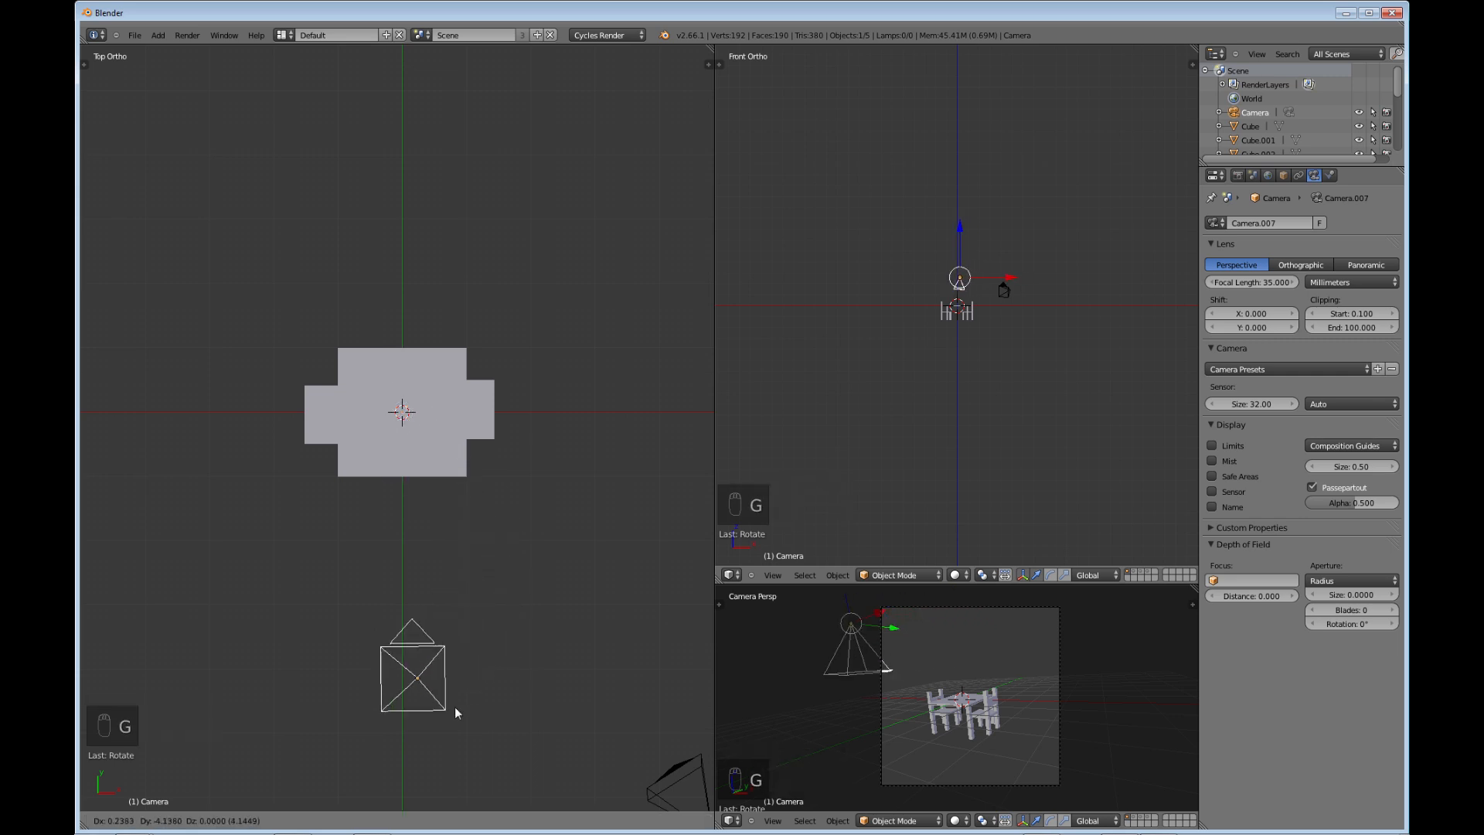
{"action": "left_click", "coordinate": [611, 787]}
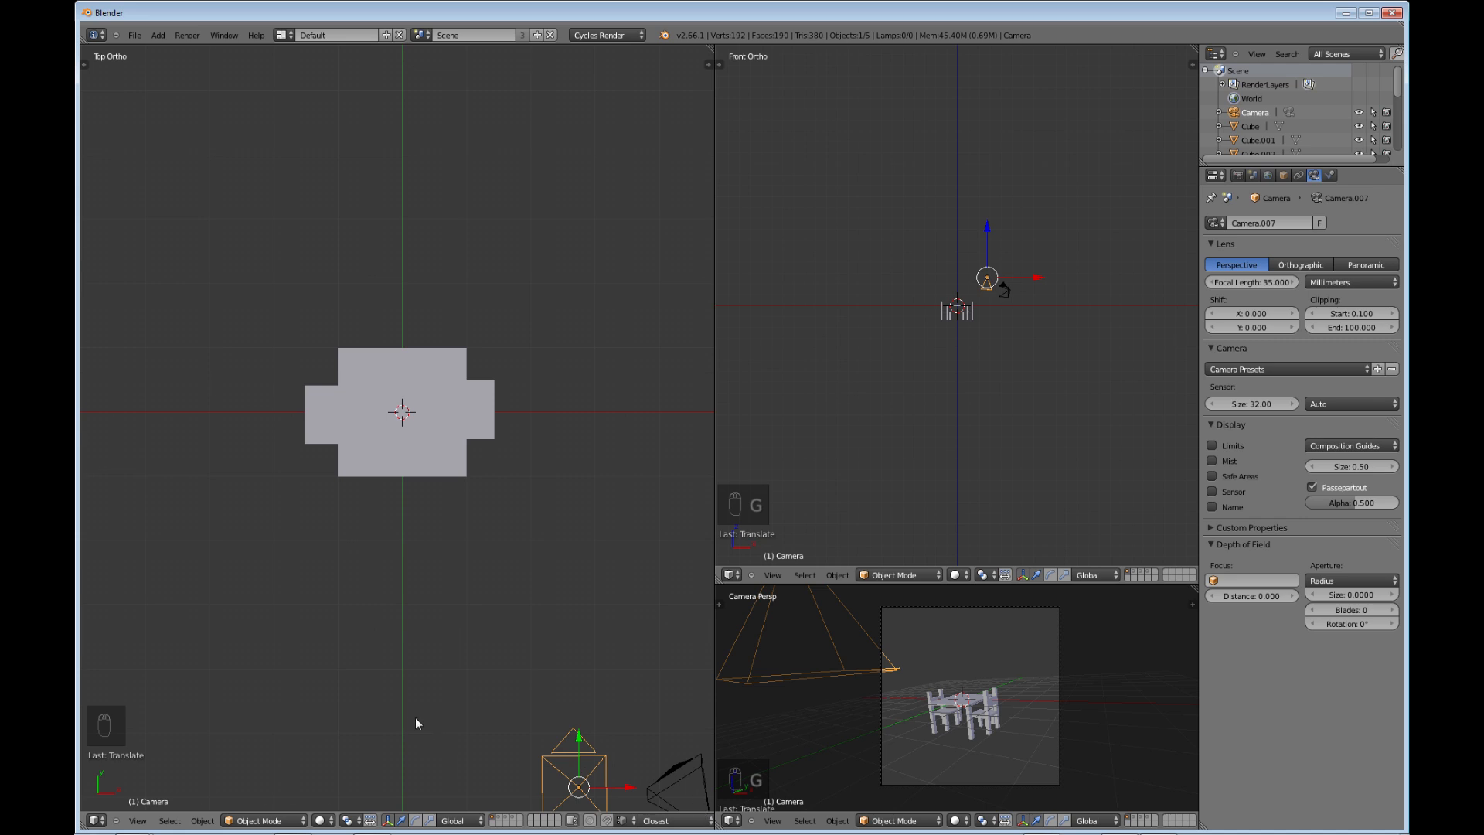
{"action": "middle_click_drag", "start_coordinate": [415, 718], "coordinate": [313, 563]}
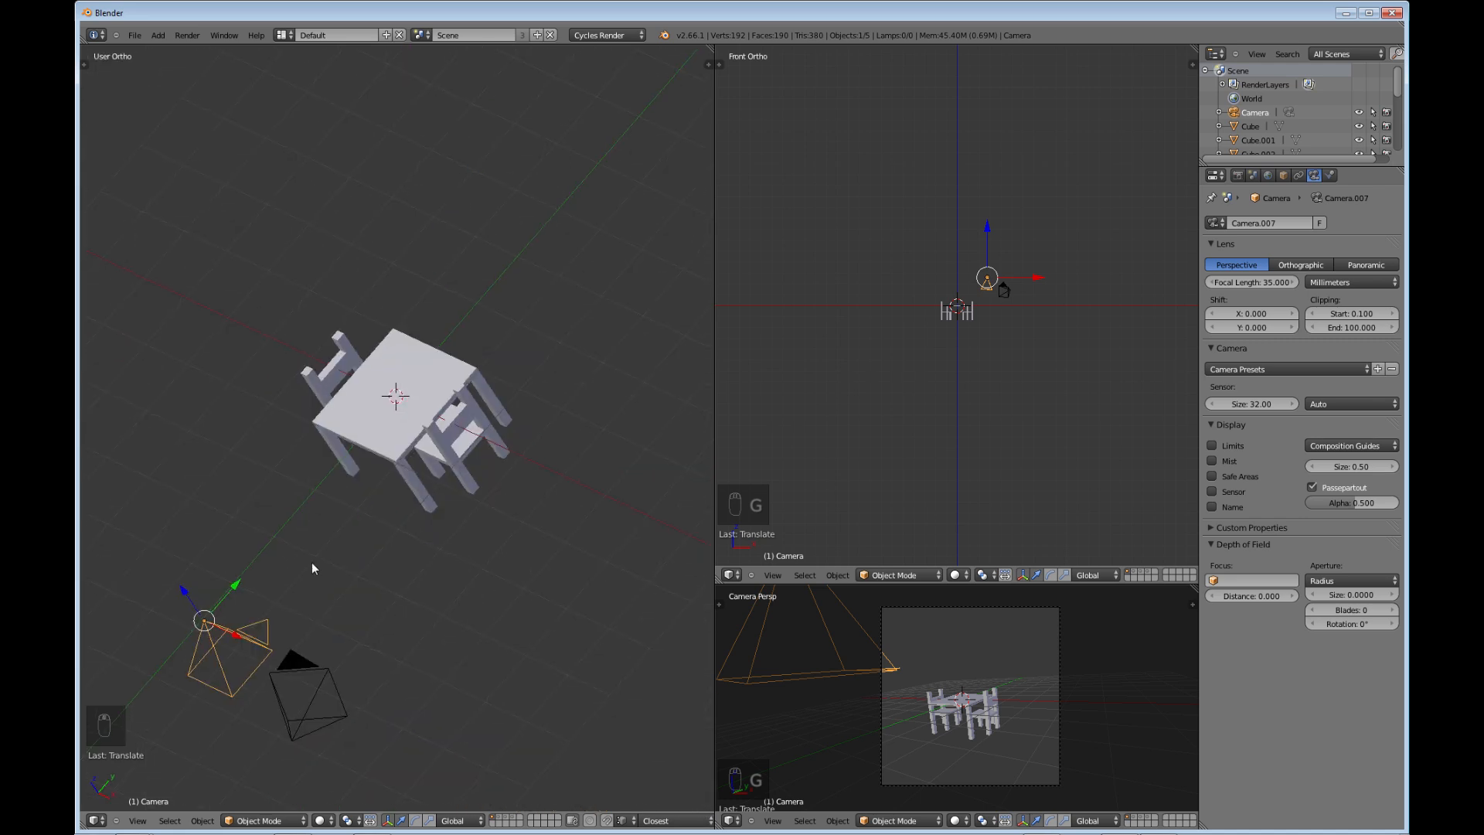
- Rotate the new camera in the right view to face horizontally along positive Y, and lower it to slightly above tabletop height
{"action": "key", "text": "KP_3"}
{"action": "middle_click_drag", "start_coordinate": [212, 438], "coordinate": [513, 543], "text": "shift"}
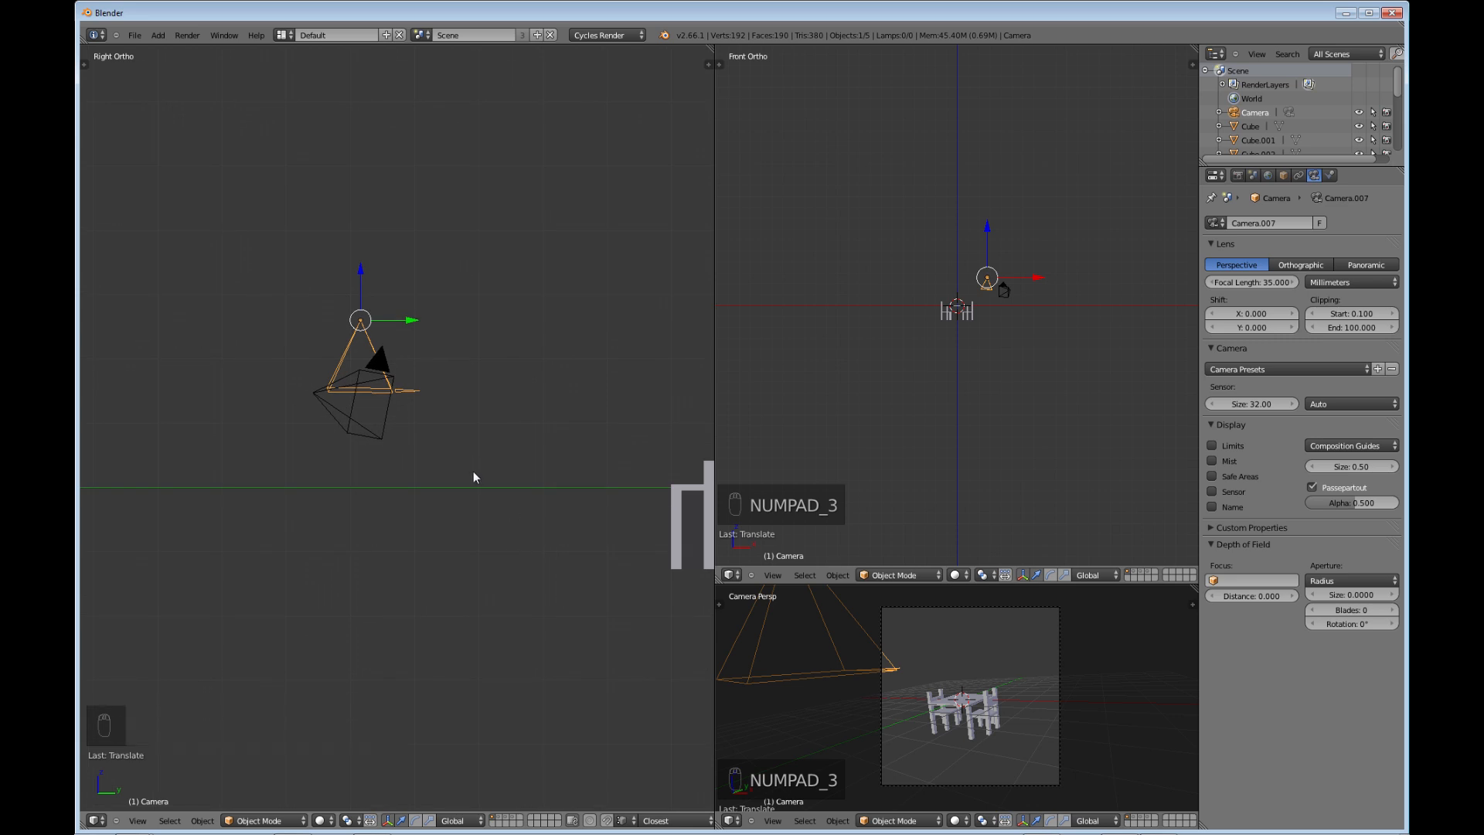
{"action": "key", "text": "r"}
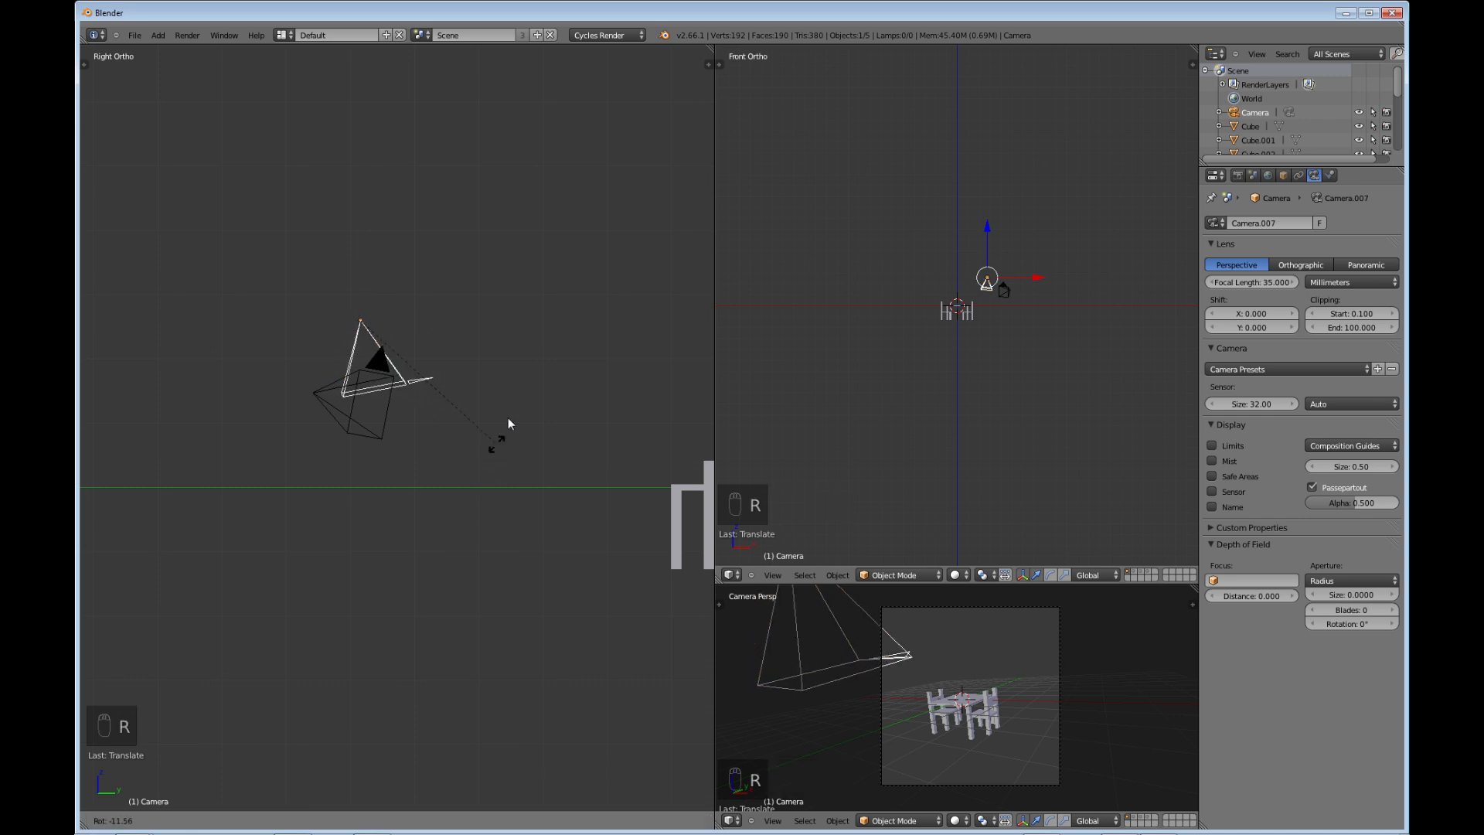
{"action": "left_click", "coordinate": [546, 187]}
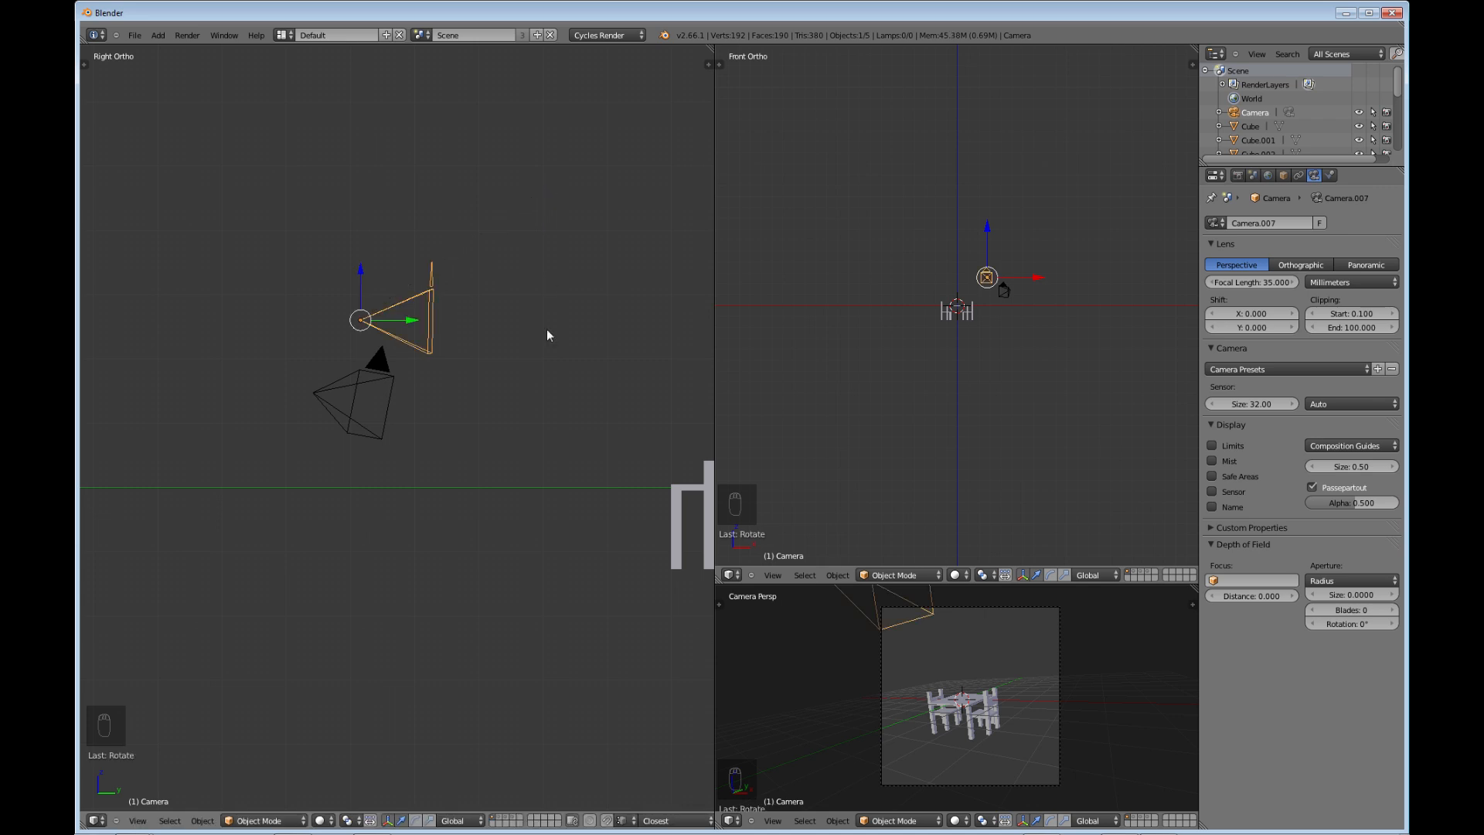
{"action": "left_click_drag", "start_coordinate": [360, 274], "coordinate": [343, 411]}
- Move the new camera diagonally farther from the table in the top view and turn it about 35° toward the furniture
{"action": "middle_click_drag", "start_coordinate": [446, 487], "coordinate": [498, 611]}
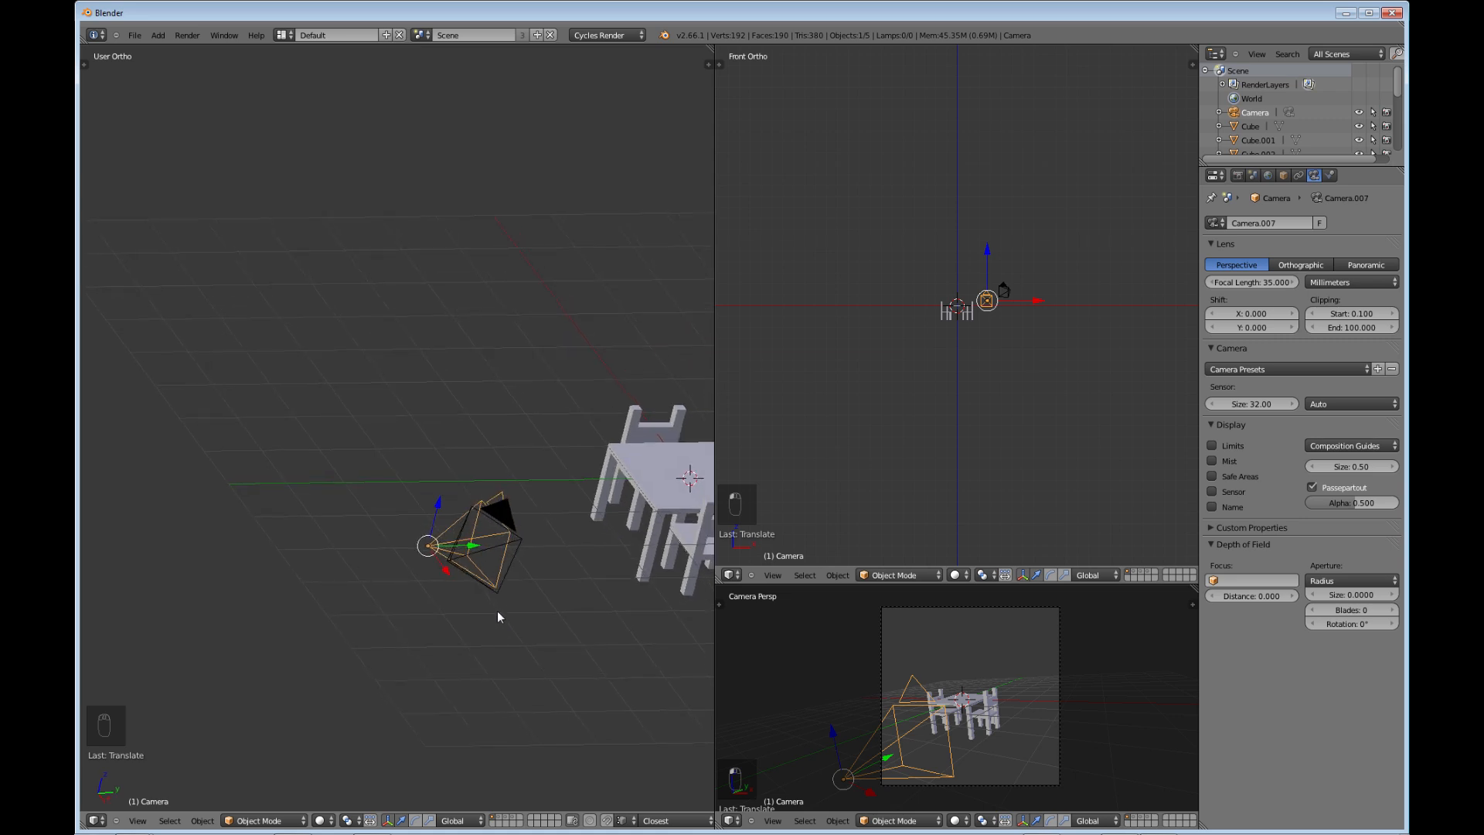
{"action": "key", "text": "KP_7"}
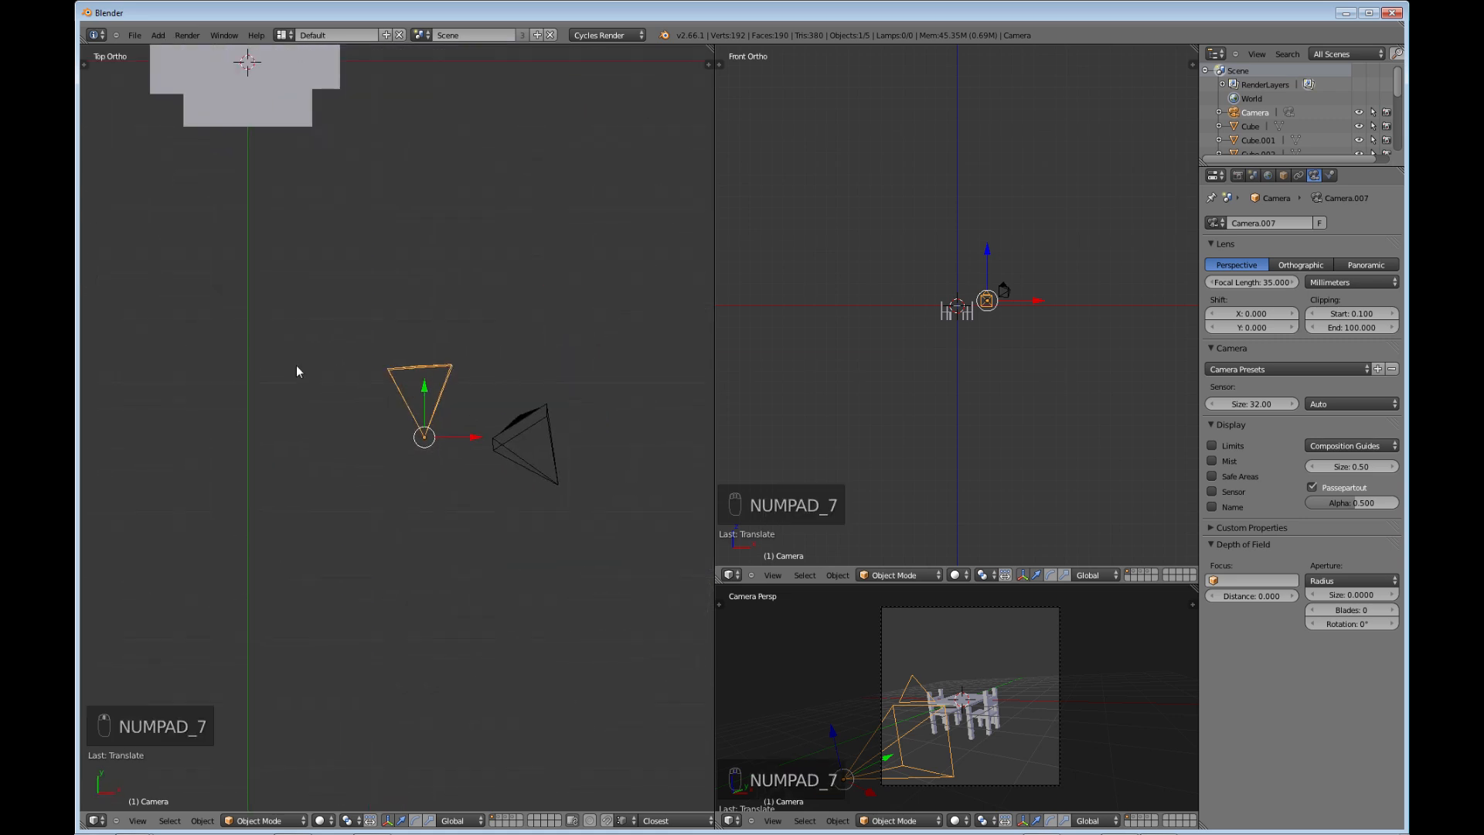
{"action": "key", "text": "g"}
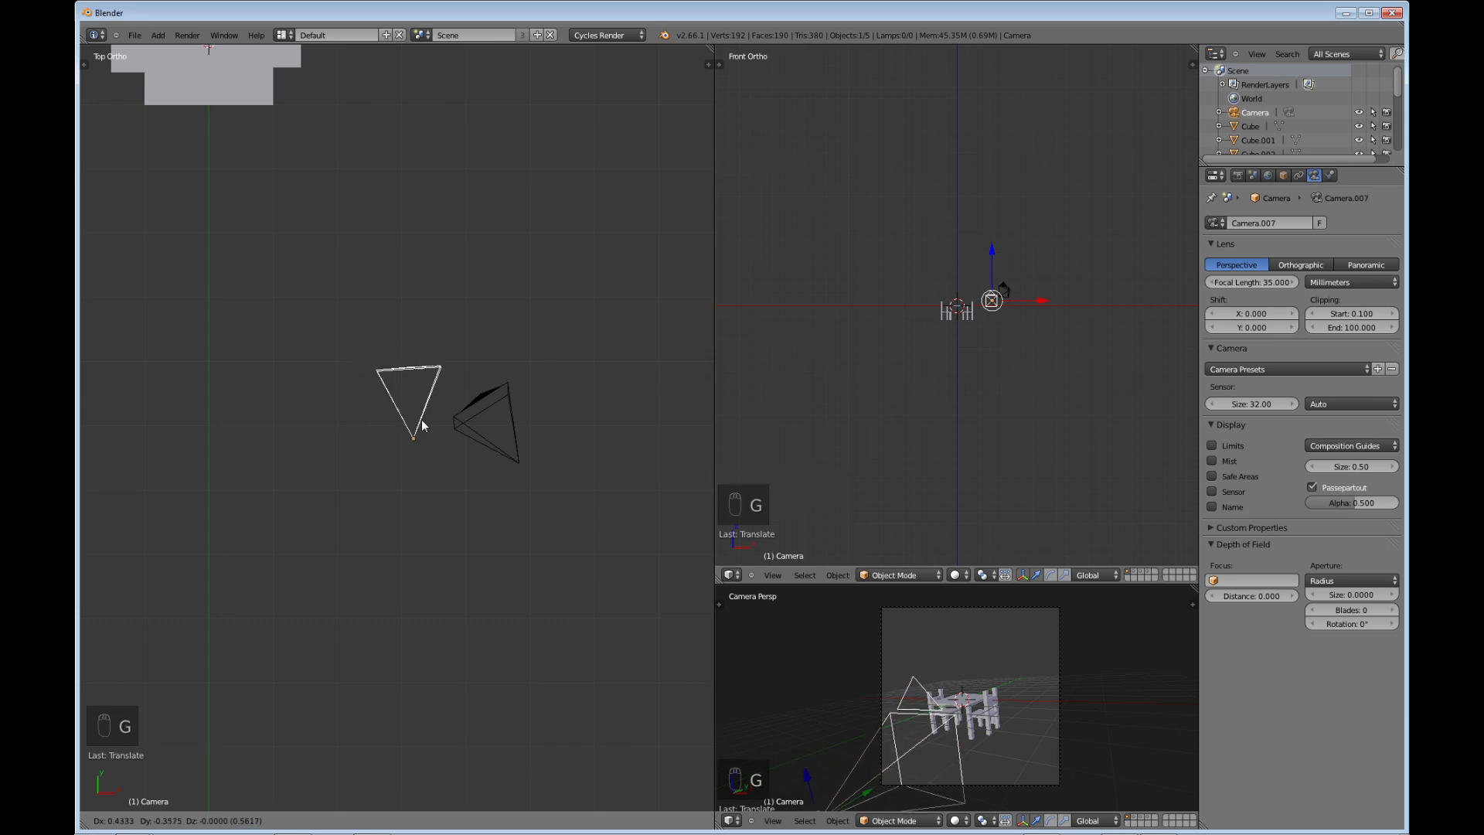
{"action": "left_click", "coordinate": [585, 525]}
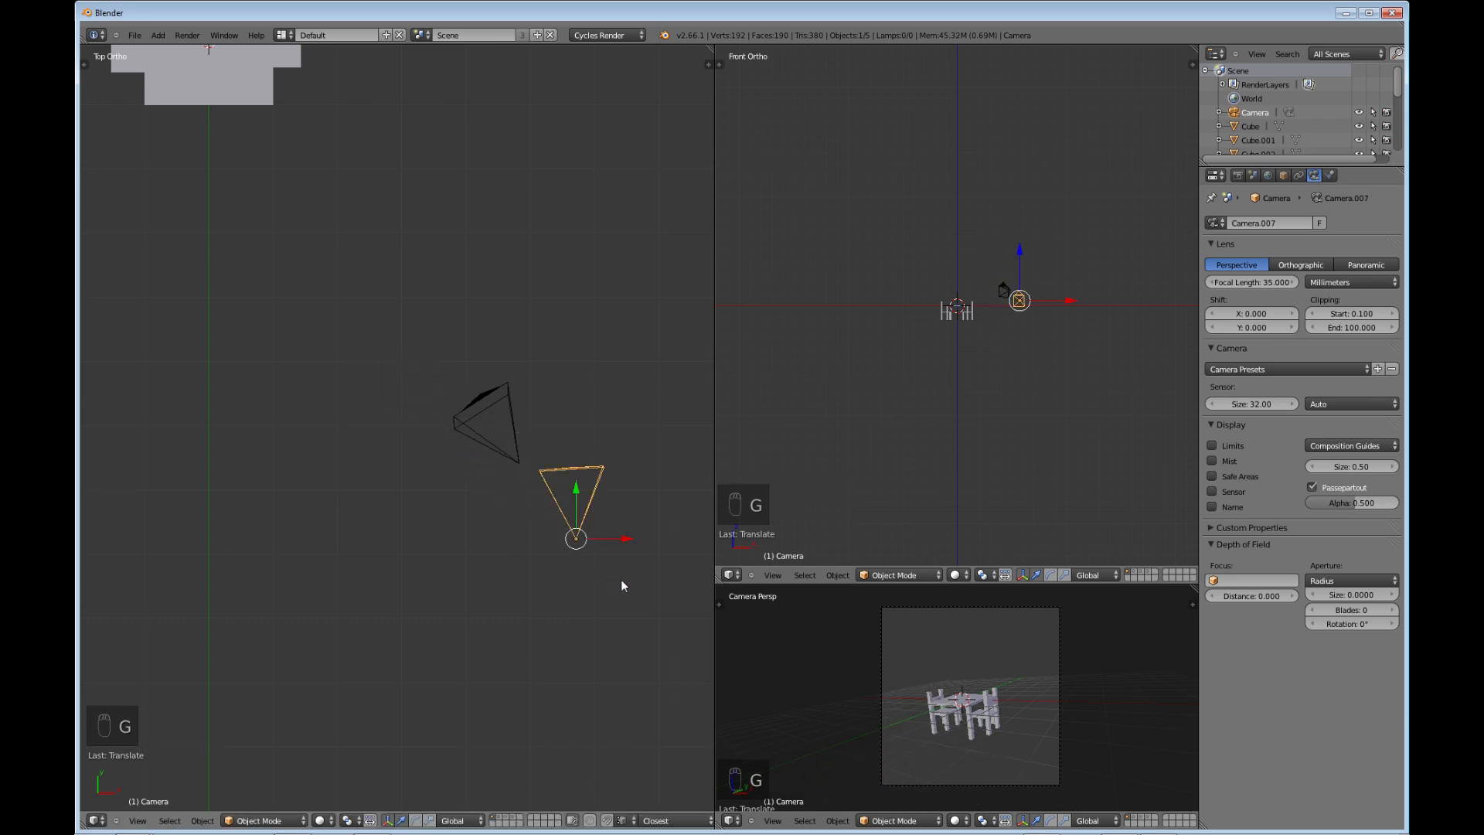
{"action": "key", "text": "r"}
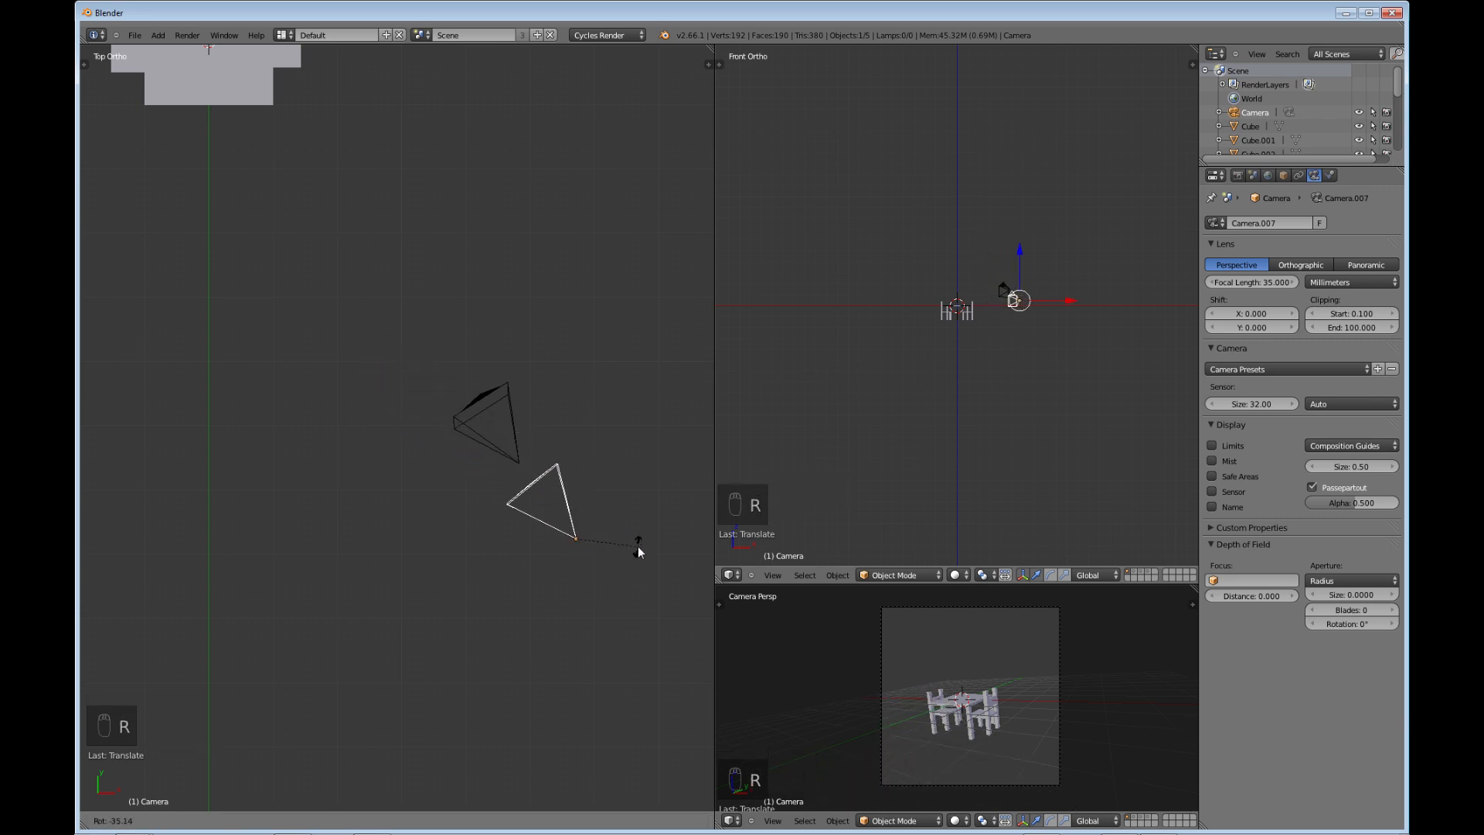
{"action": "left_click", "coordinate": [530, 574]}
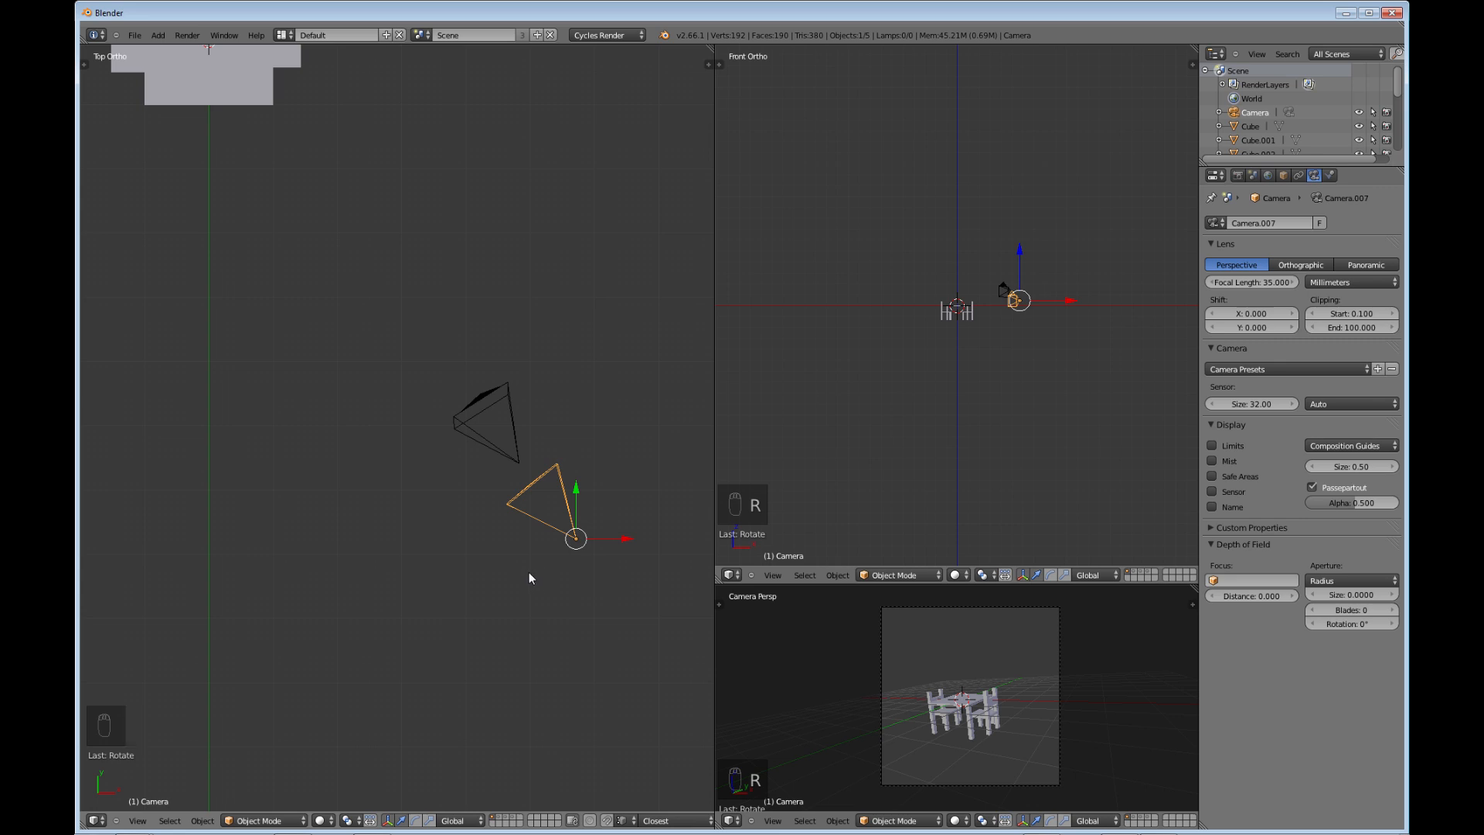
- Make the new camera the active scene camera and run a test render of the table and chairs
{"action": "key", "text": "KP_3"}
{"action": "middle_click_drag", "start_coordinate": [528, 578], "coordinate": [472, 607]}
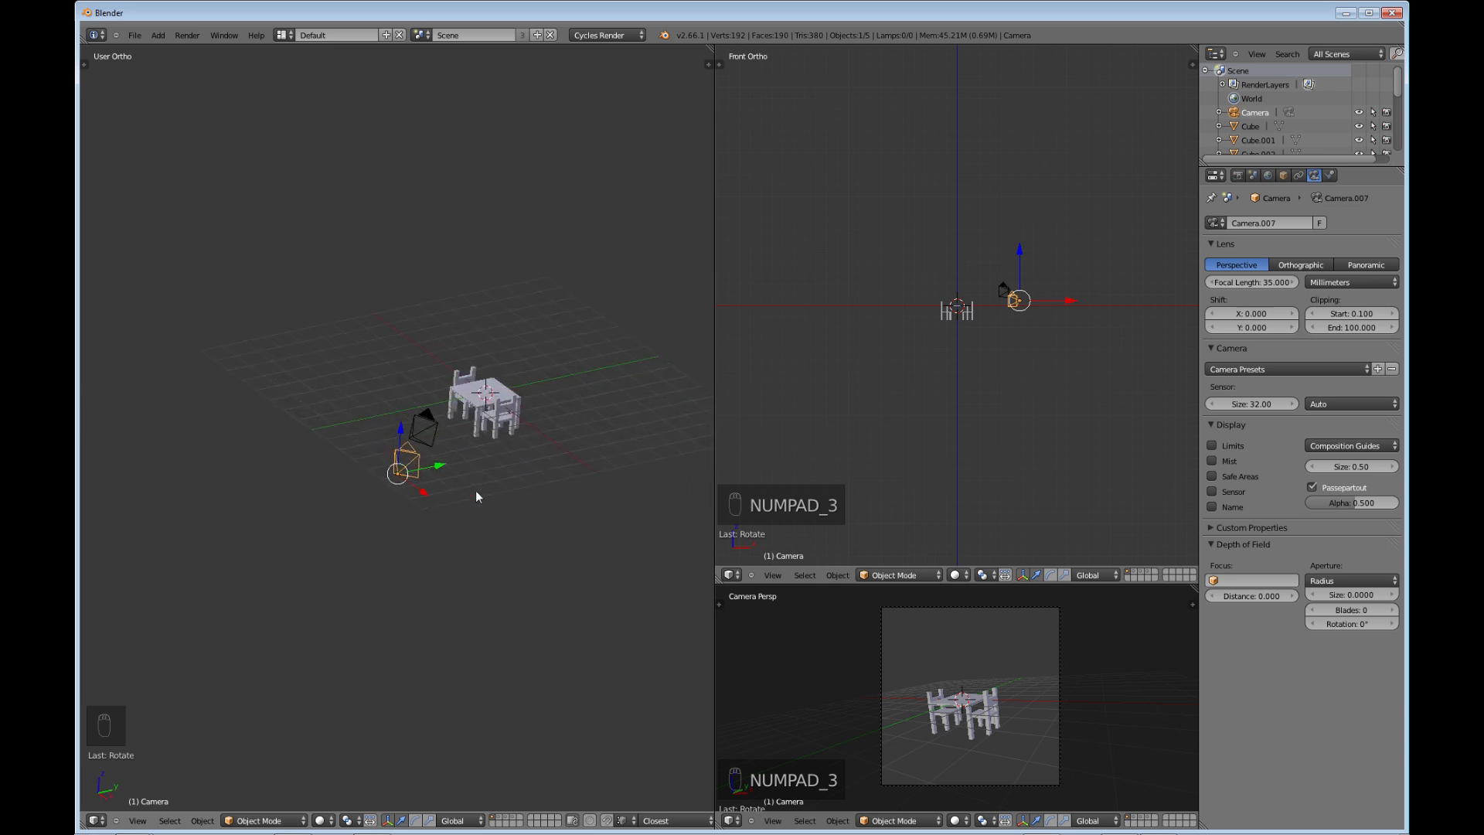
{"action": "middle_click_drag", "start_coordinate": [475, 490], "coordinate": [452, 472]}
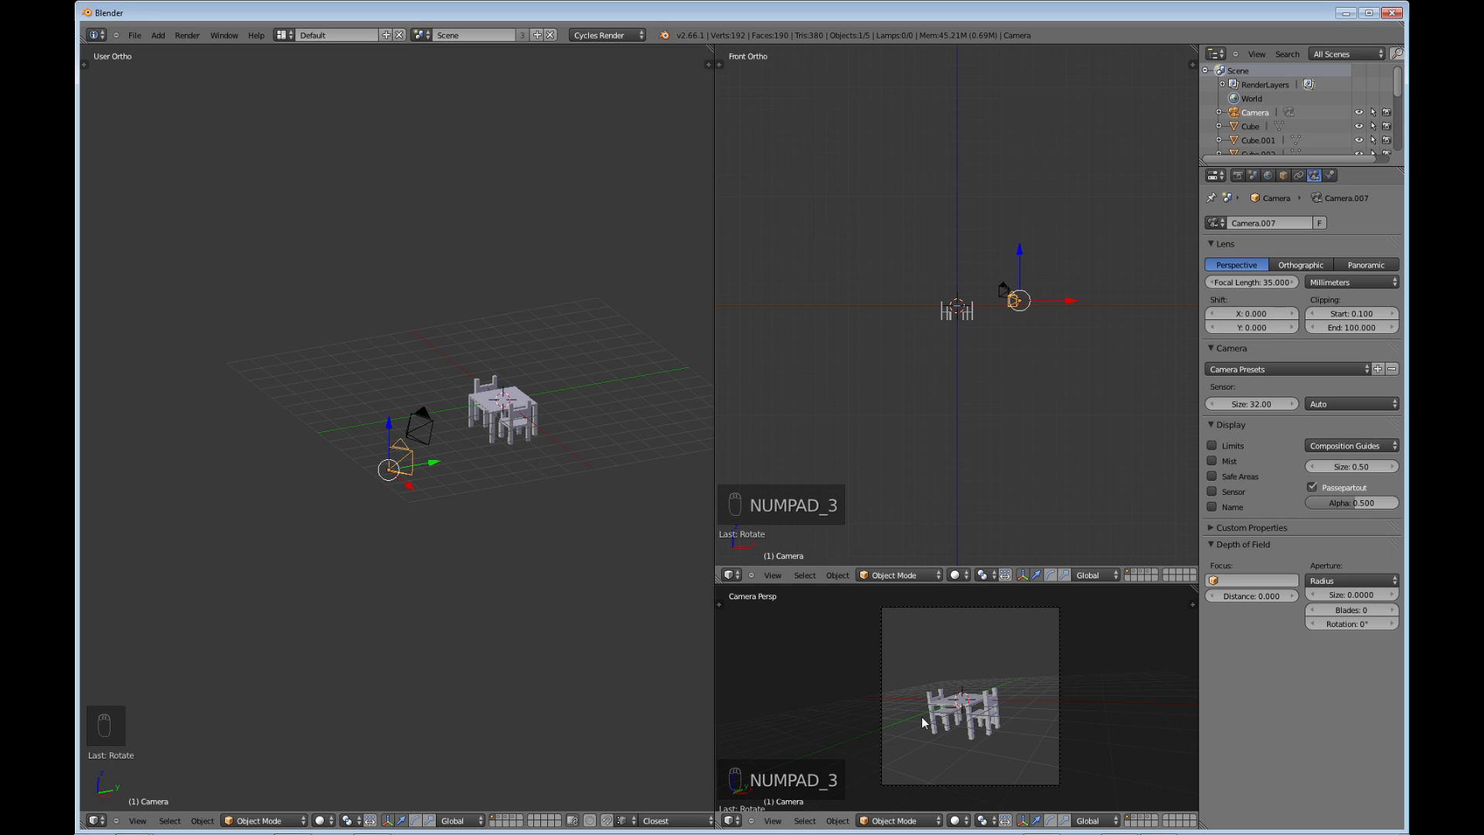
{"action": "key", "text": "ctrl+KP_0"}
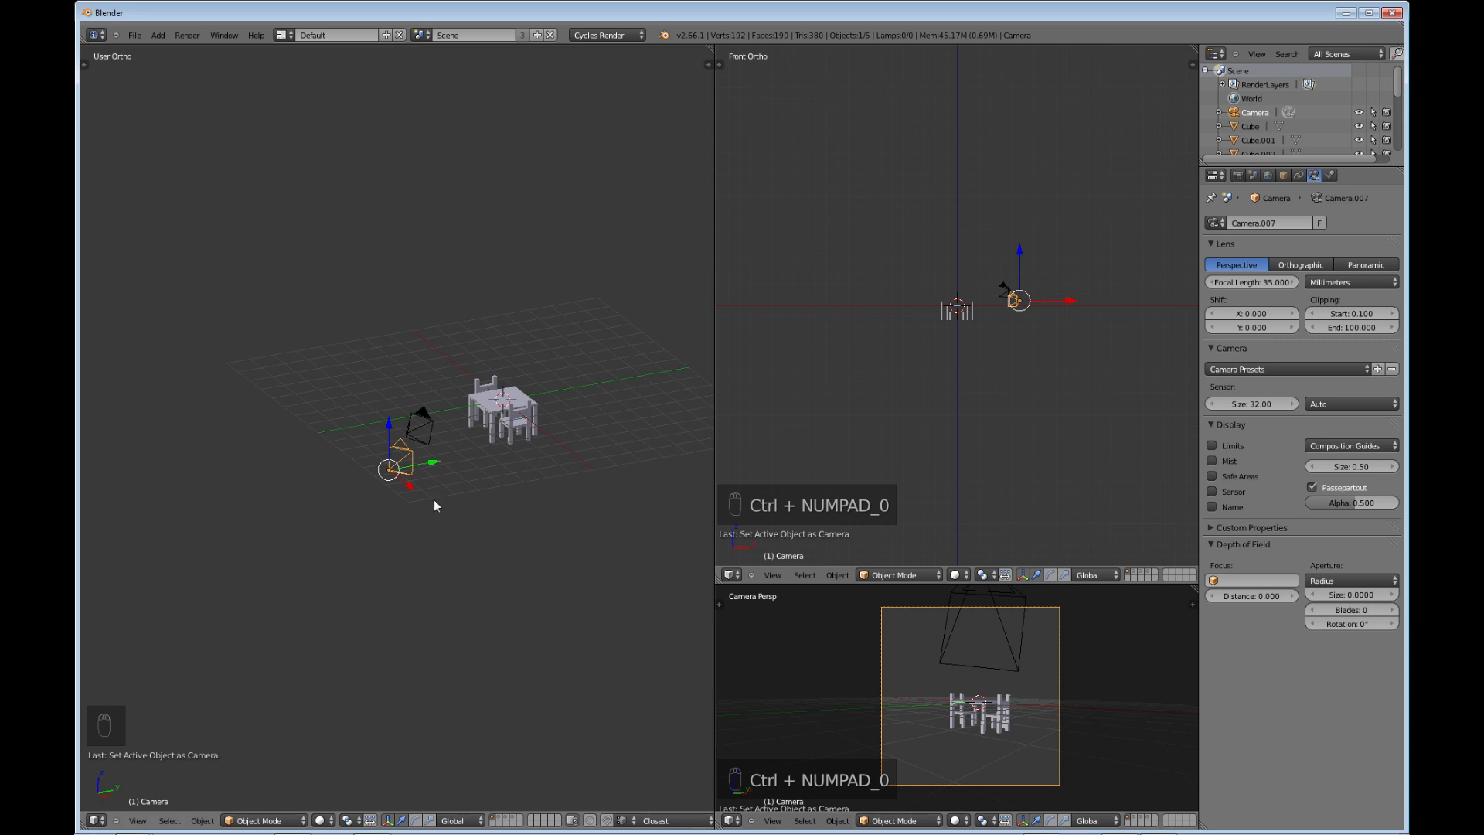
{"action": "key", "text": "F12"}
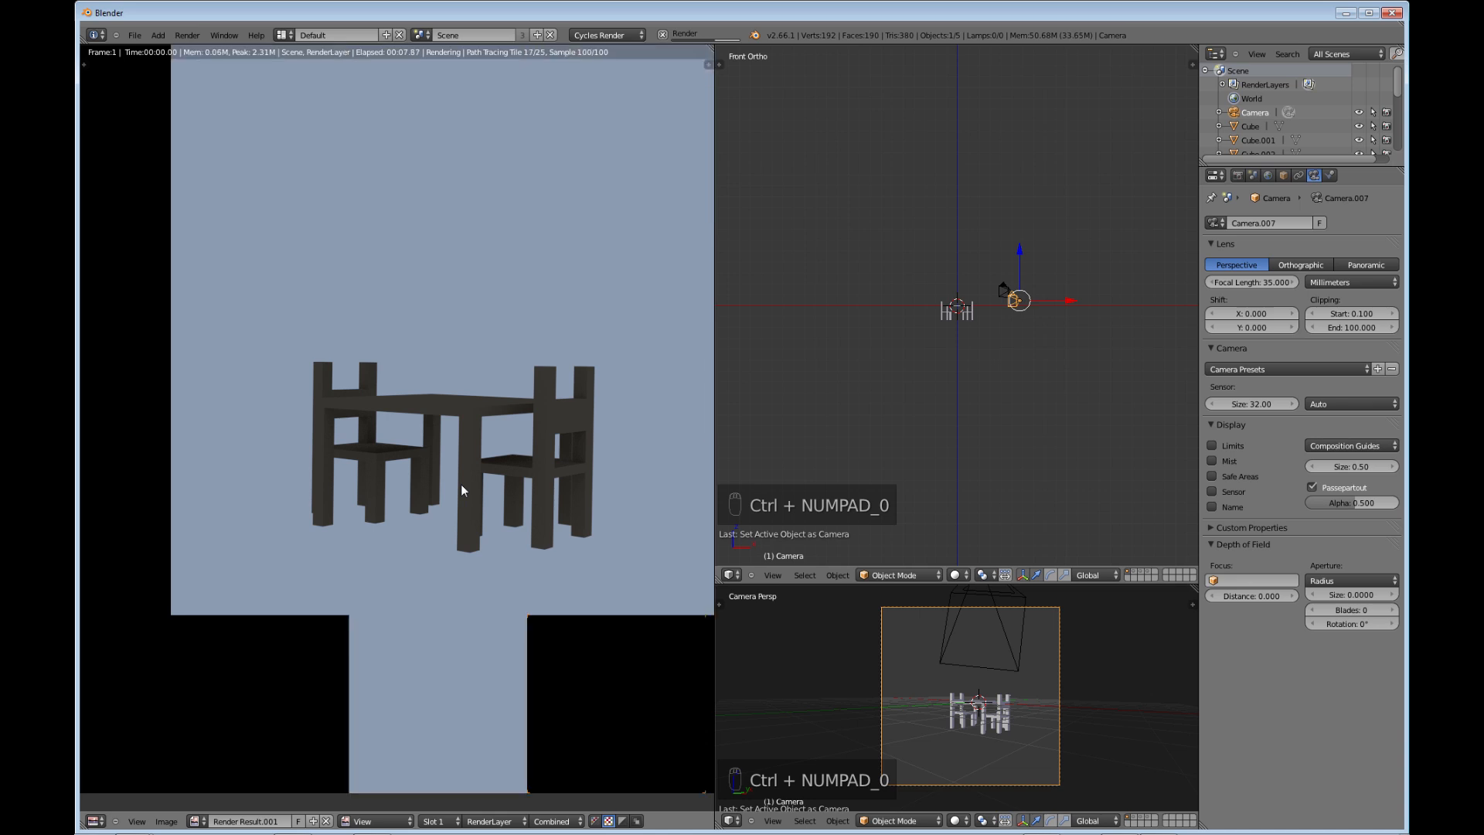
{"action": "key", "text": "Escape"}
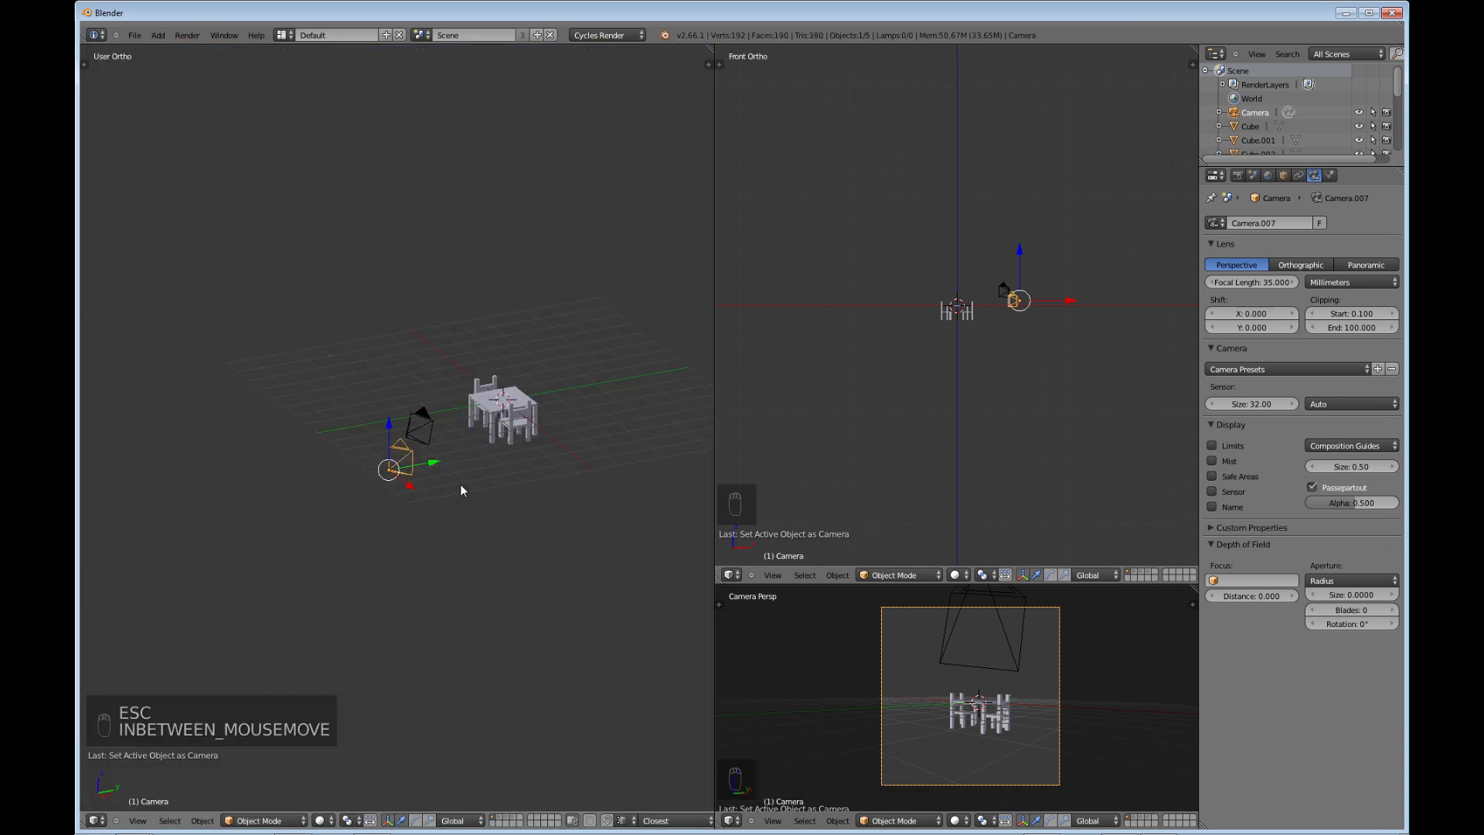
- Raise the active camera about 1.2 units along the Z axis and tilt it downward in the right view toward the table
{"action": "middle_click_drag", "start_coordinate": [473, 501], "coordinate": [373, 447]}
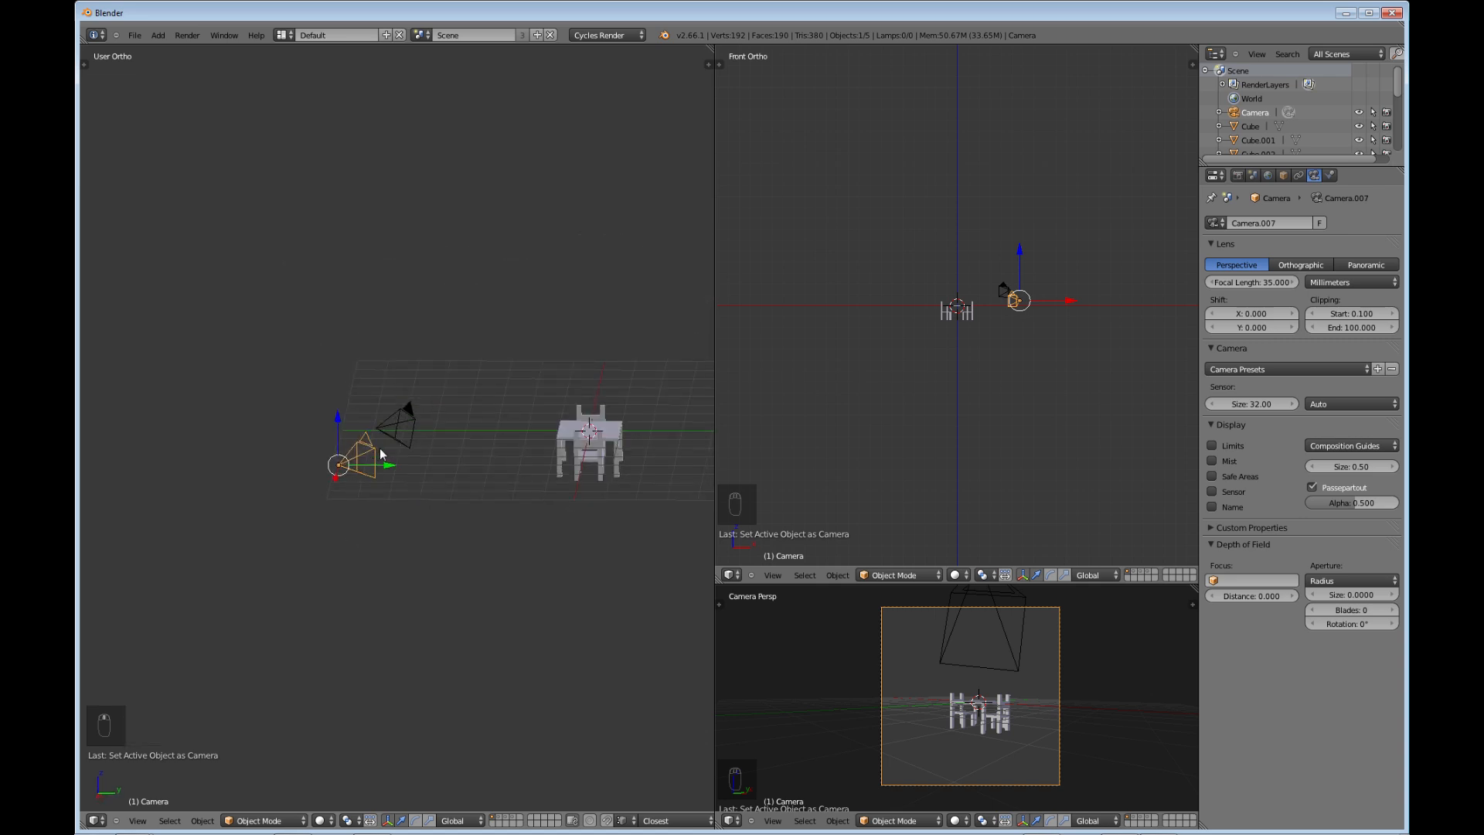
{"action": "key", "text": "g"}
{"action": "key", "text": "z"}
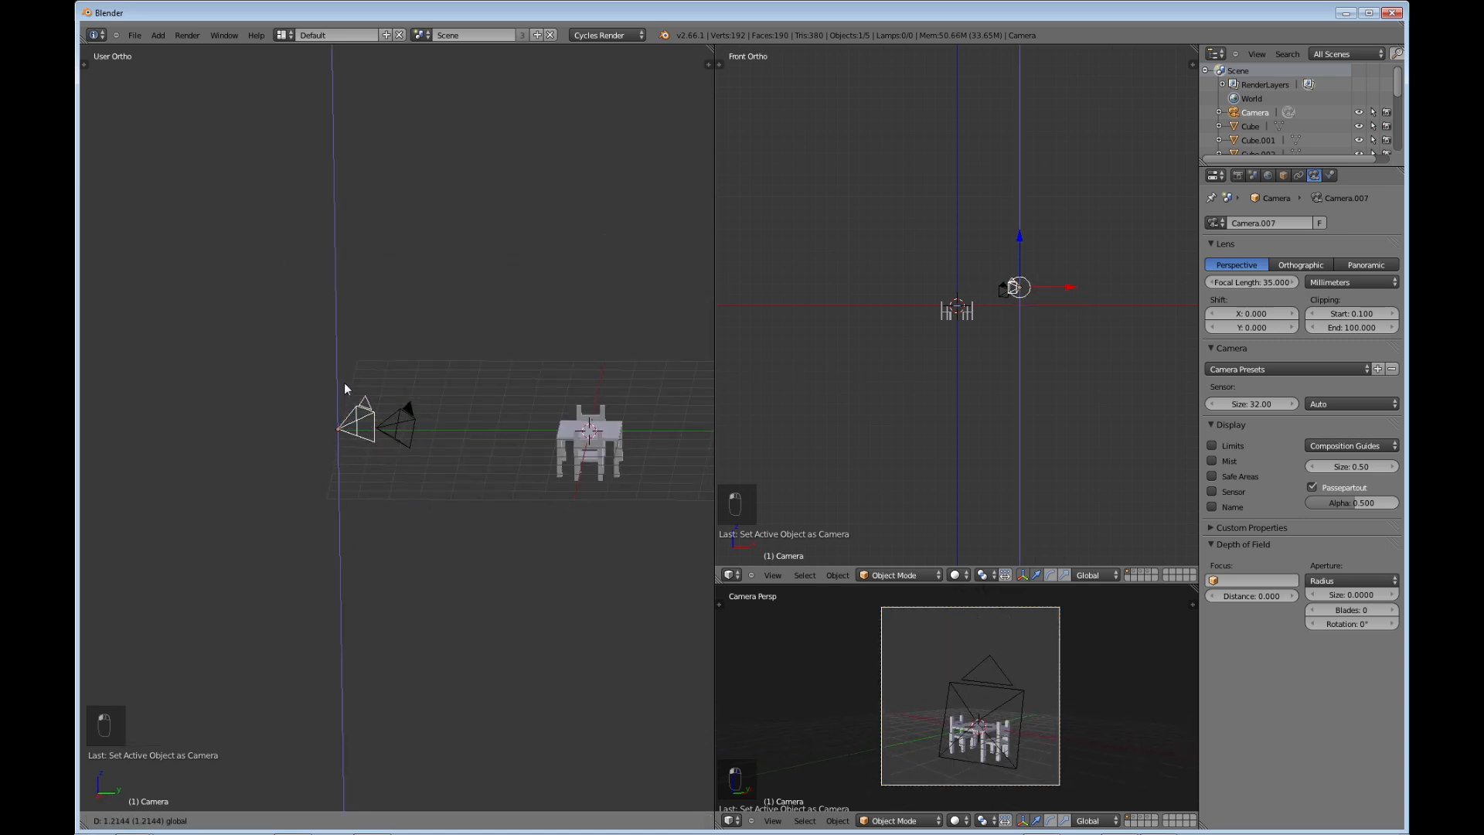
{"action": "left_click", "coordinate": [344, 382]}
{"action": "key", "text": "KP_3"}
{"action": "key", "text": "r"}
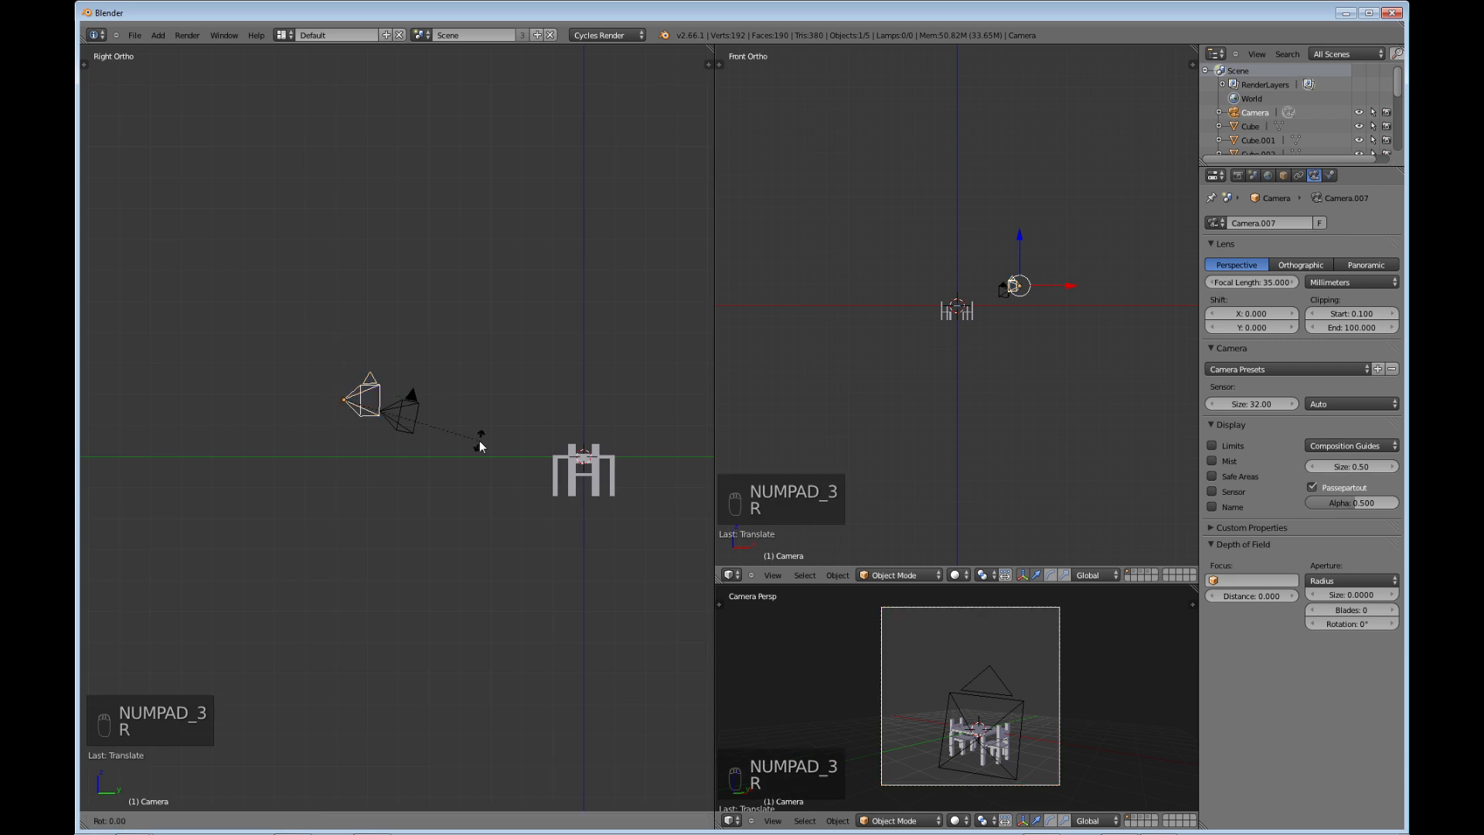
{"action": "left_click", "coordinate": [467, 481]}
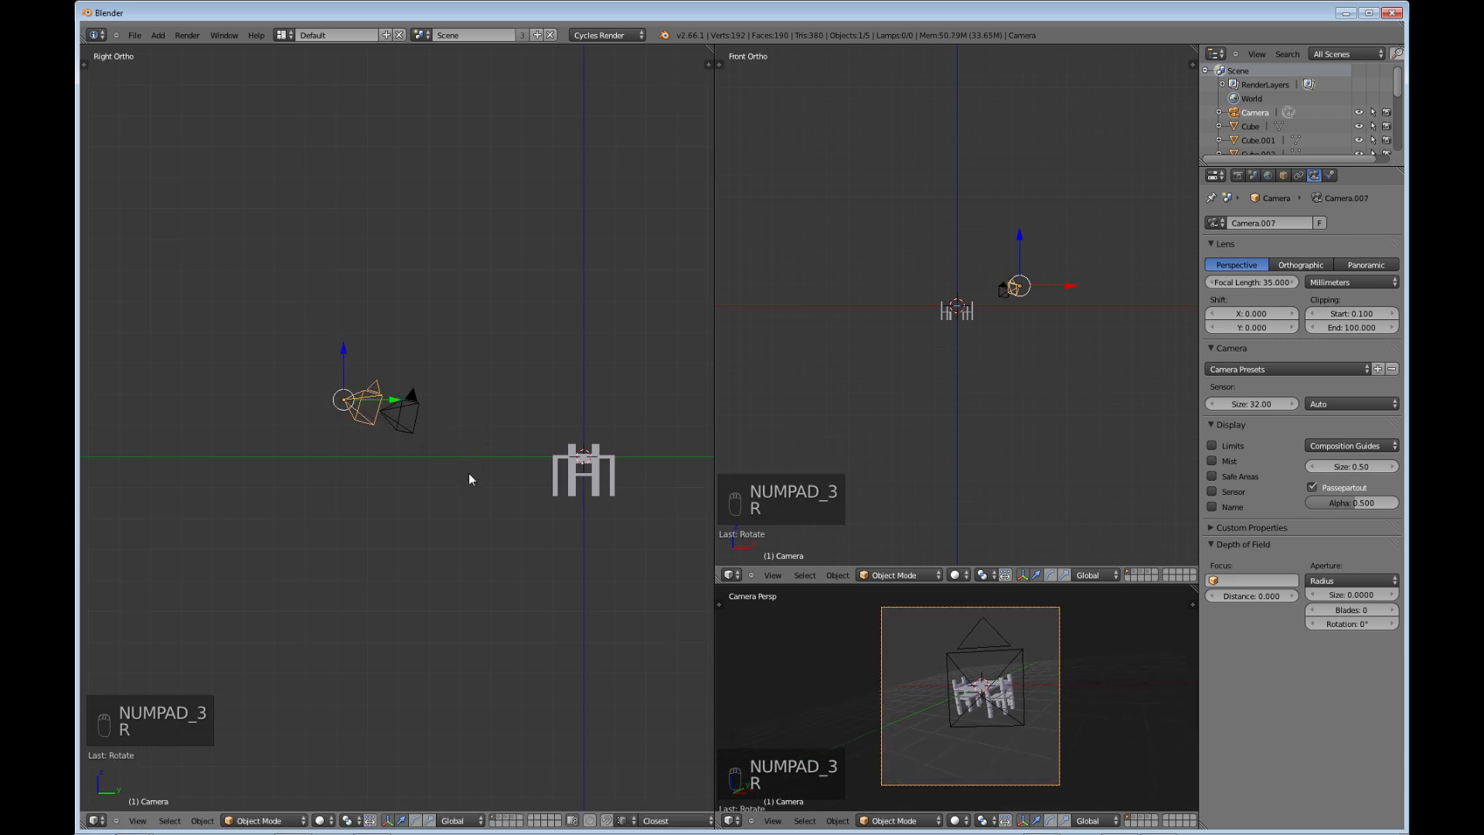
- Rotate the active camera slightly in the front view to level its tilt, and move it to a higher position
{"action": "key", "text": "KP_1"}
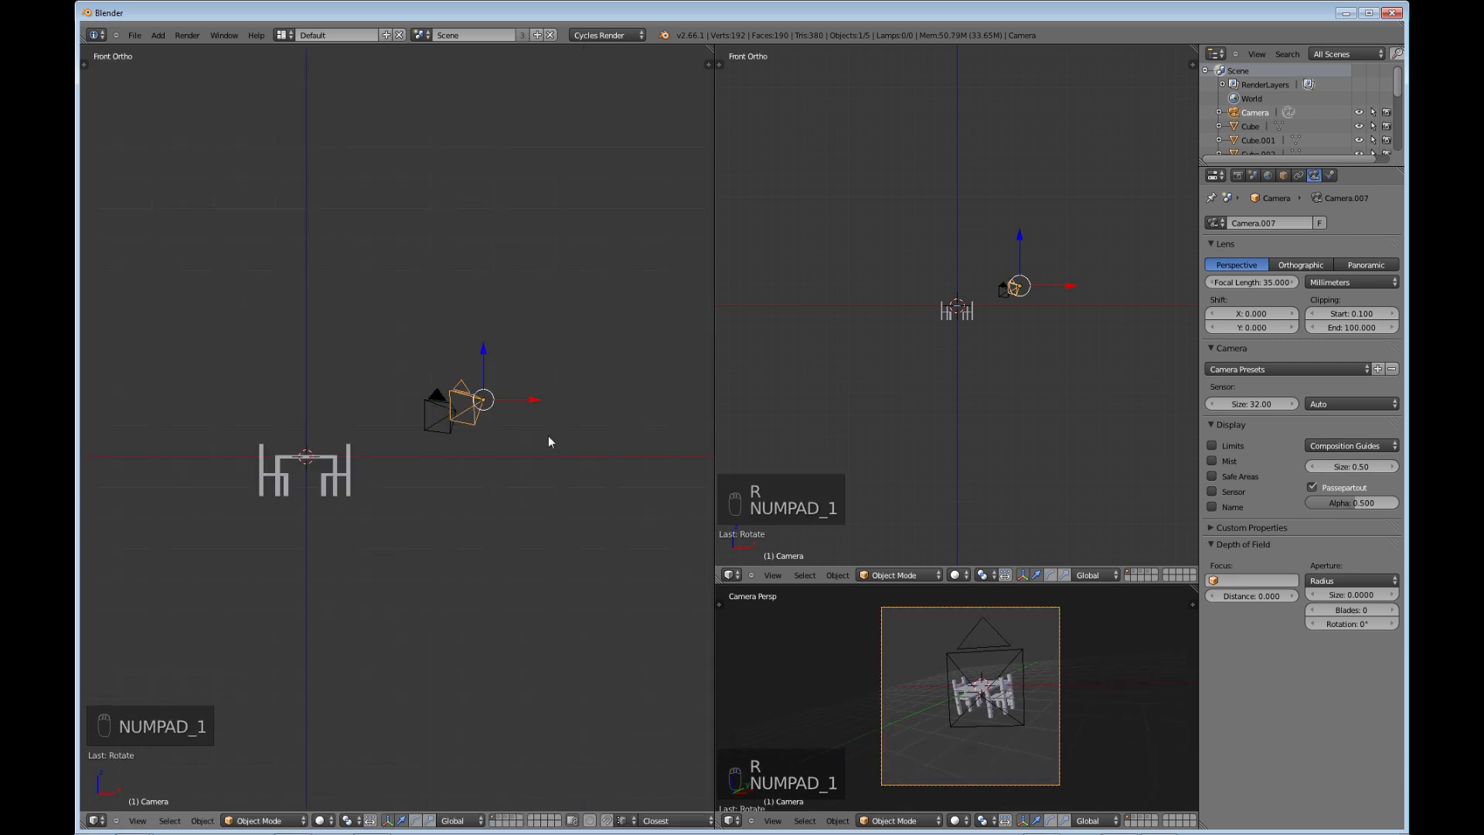
{"action": "key", "text": "r"}
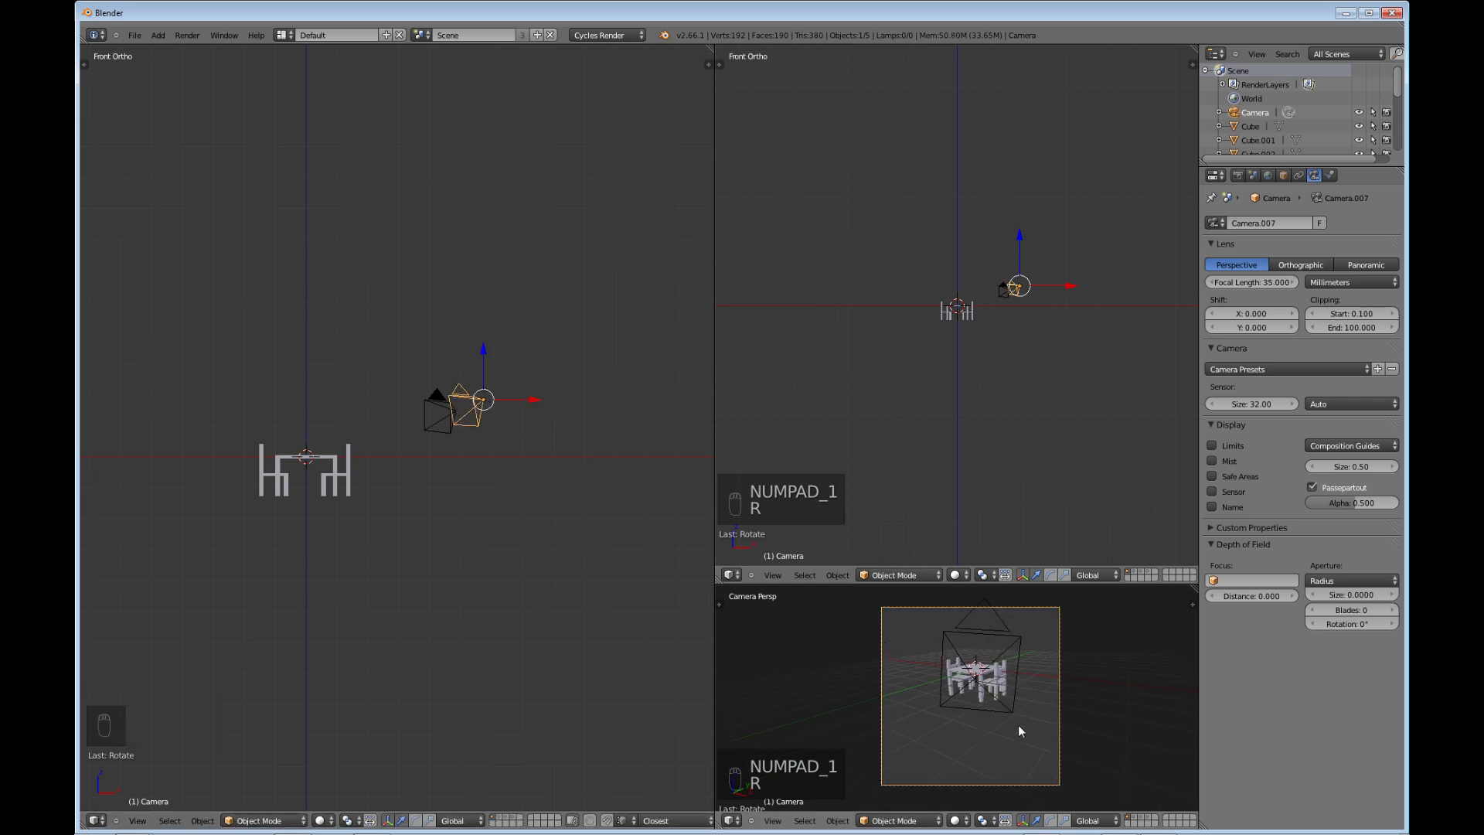
{"action": "key", "text": "g"}
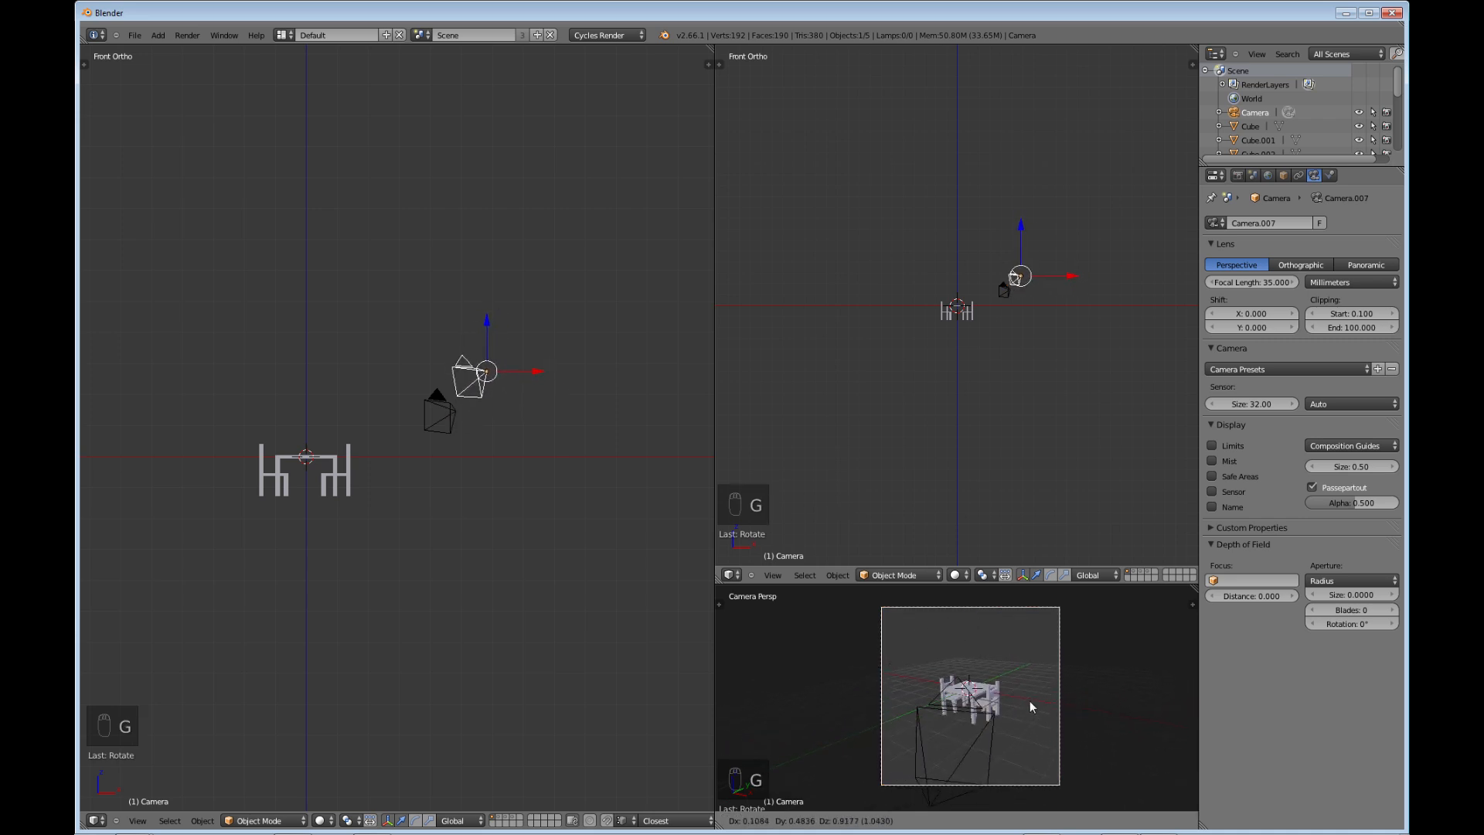
{"action": "left_click", "coordinate": [1030, 701]}
- Move the active camera forward along its local Z axis until the table and chairs fill most of the frame
{"action": "key", "text": "g"}
{"action": "key", "text": "z"}
{"action": "key", "text": "z"}
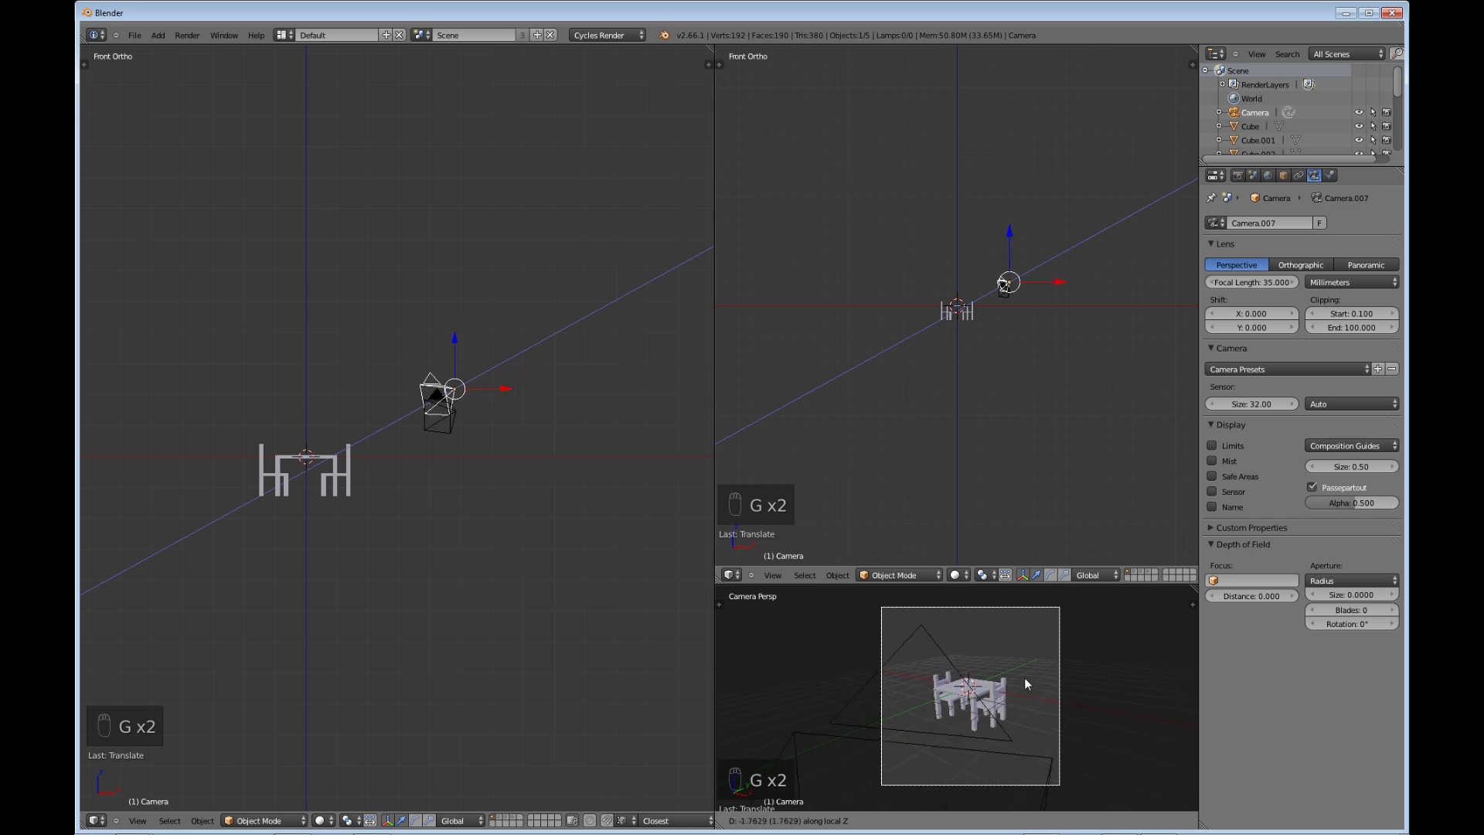
{"action": "left_click", "coordinate": [1026, 669]}
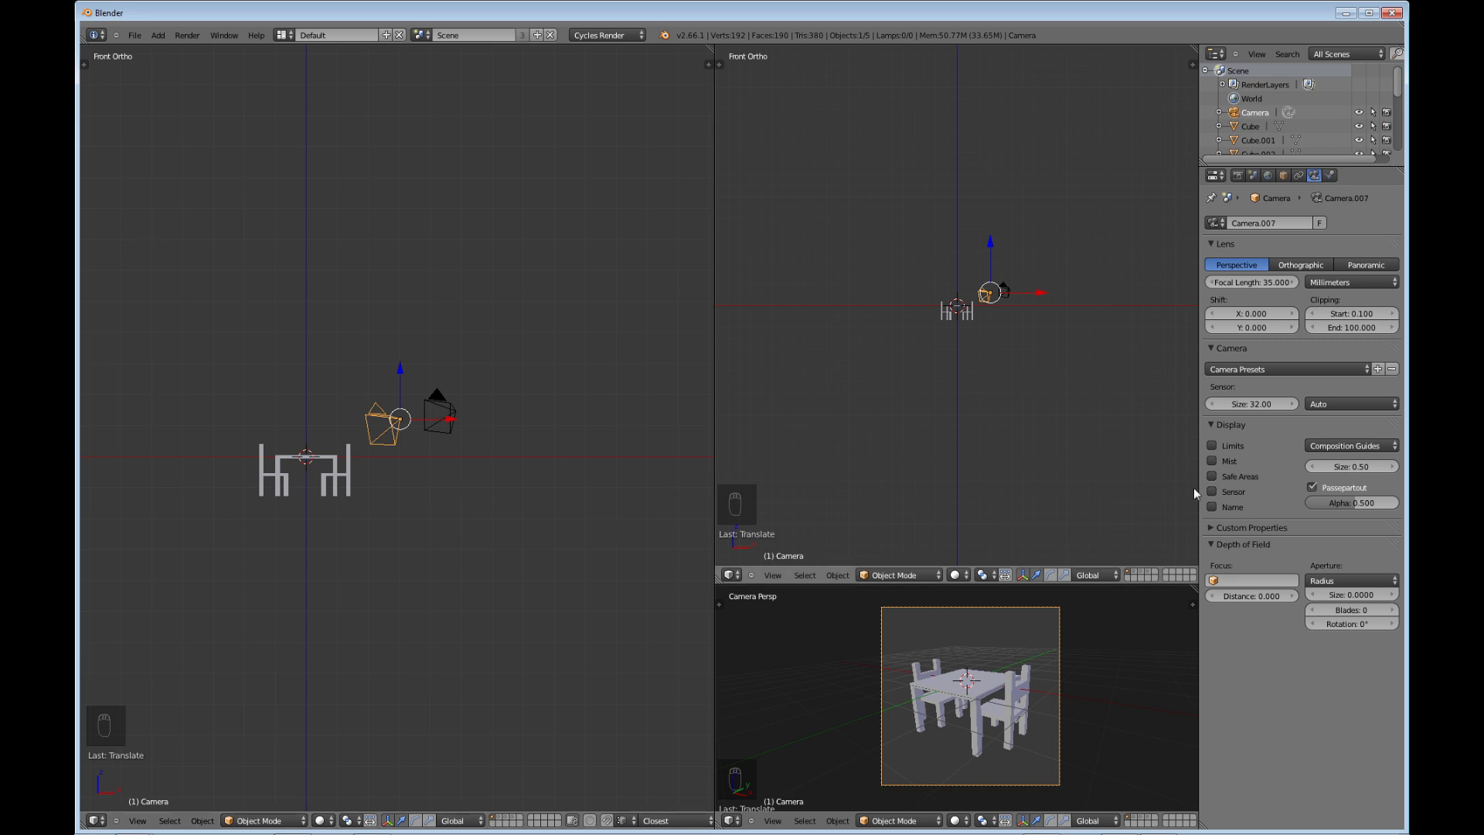
- Lighten the table's LtBrown diffuse color to about R 0.528, G 0.382, B 0.229
{"action": "right_click", "coordinate": [333, 458]}
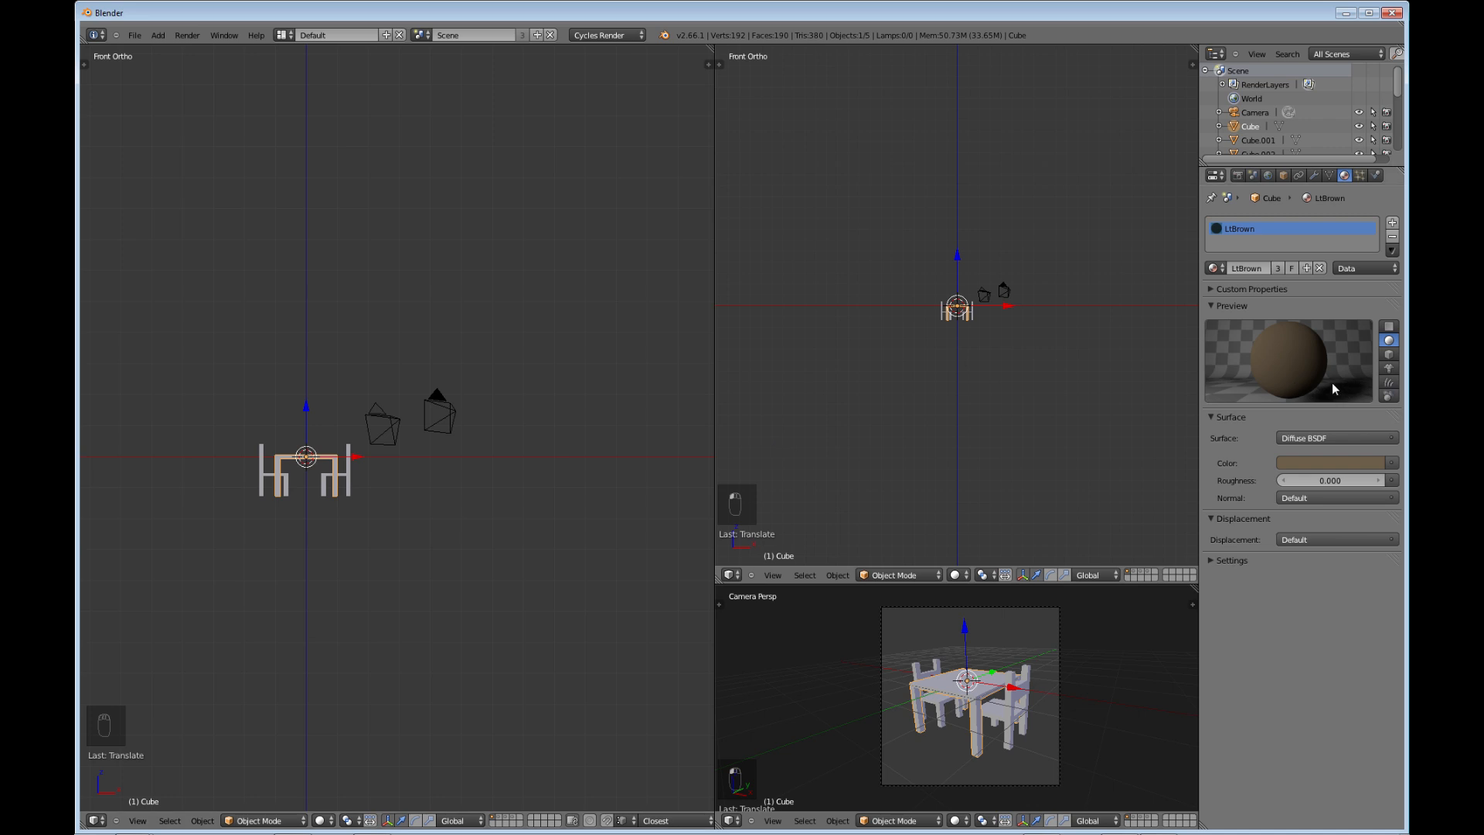
{"action": "left_click", "coordinate": [1310, 462]}
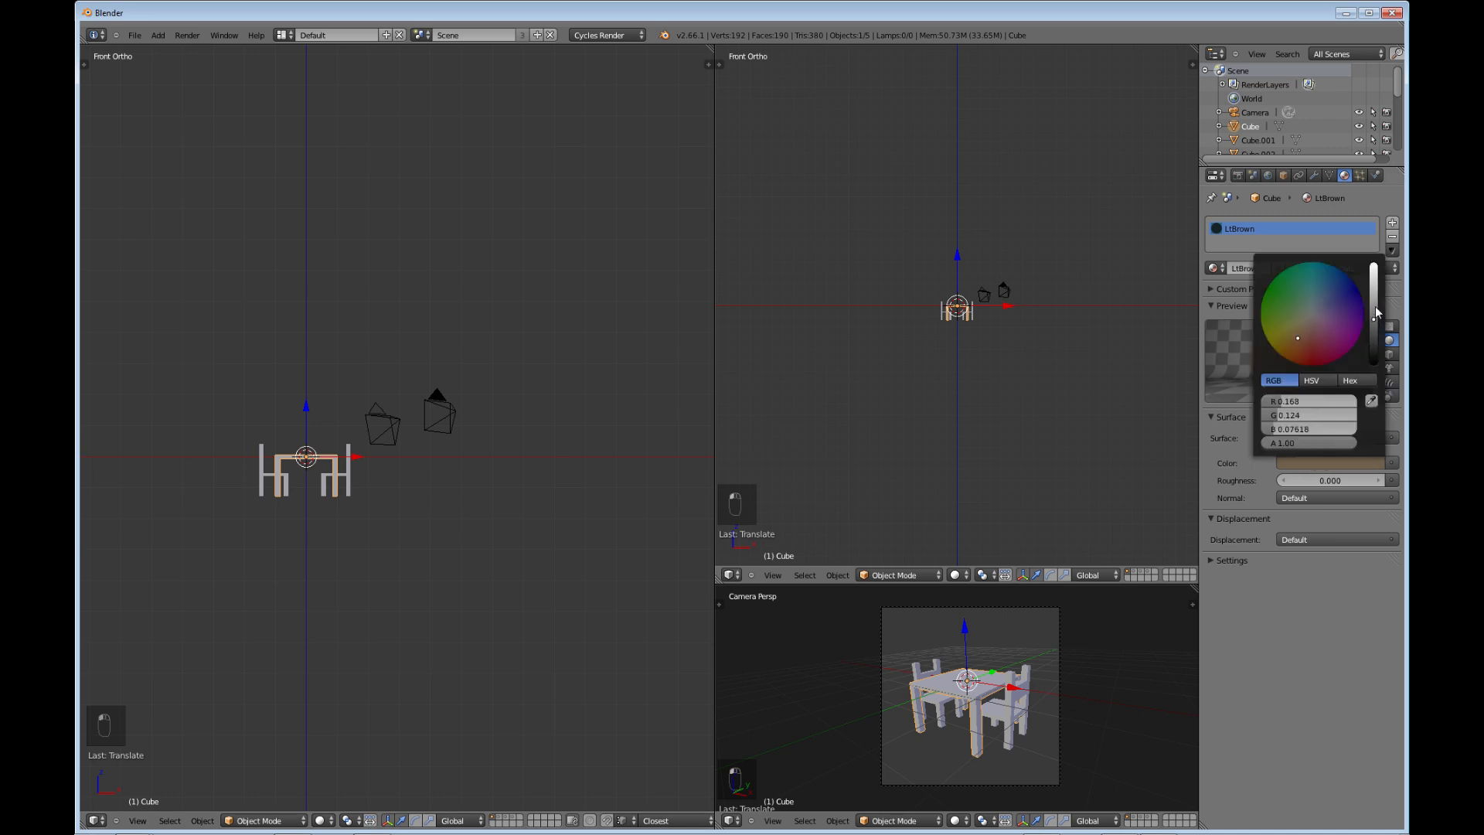
{"action": "left_click_drag", "start_coordinate": [1375, 306], "coordinate": [1376, 290]}
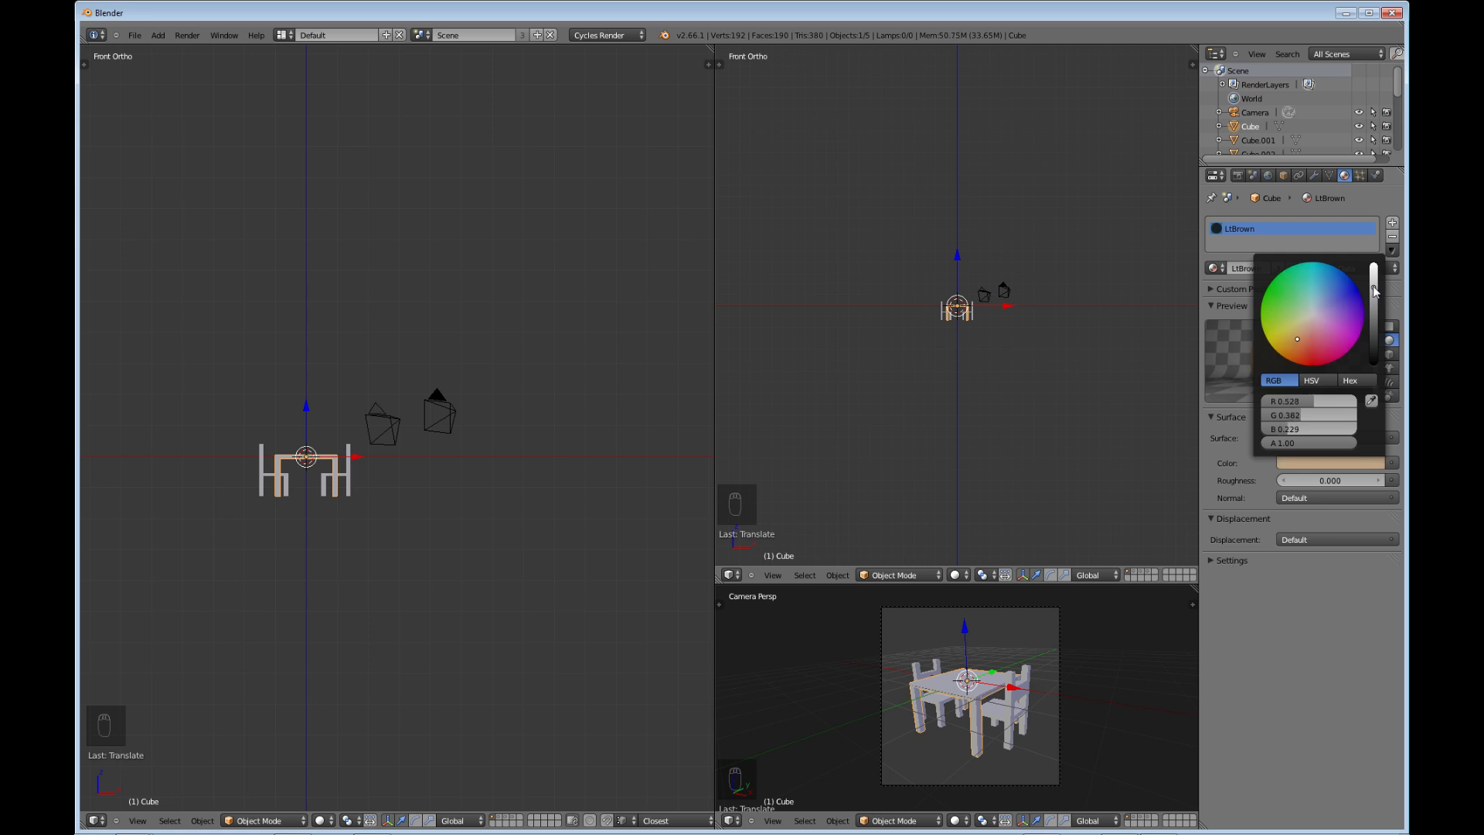
{"action": "key", "text": "g"}
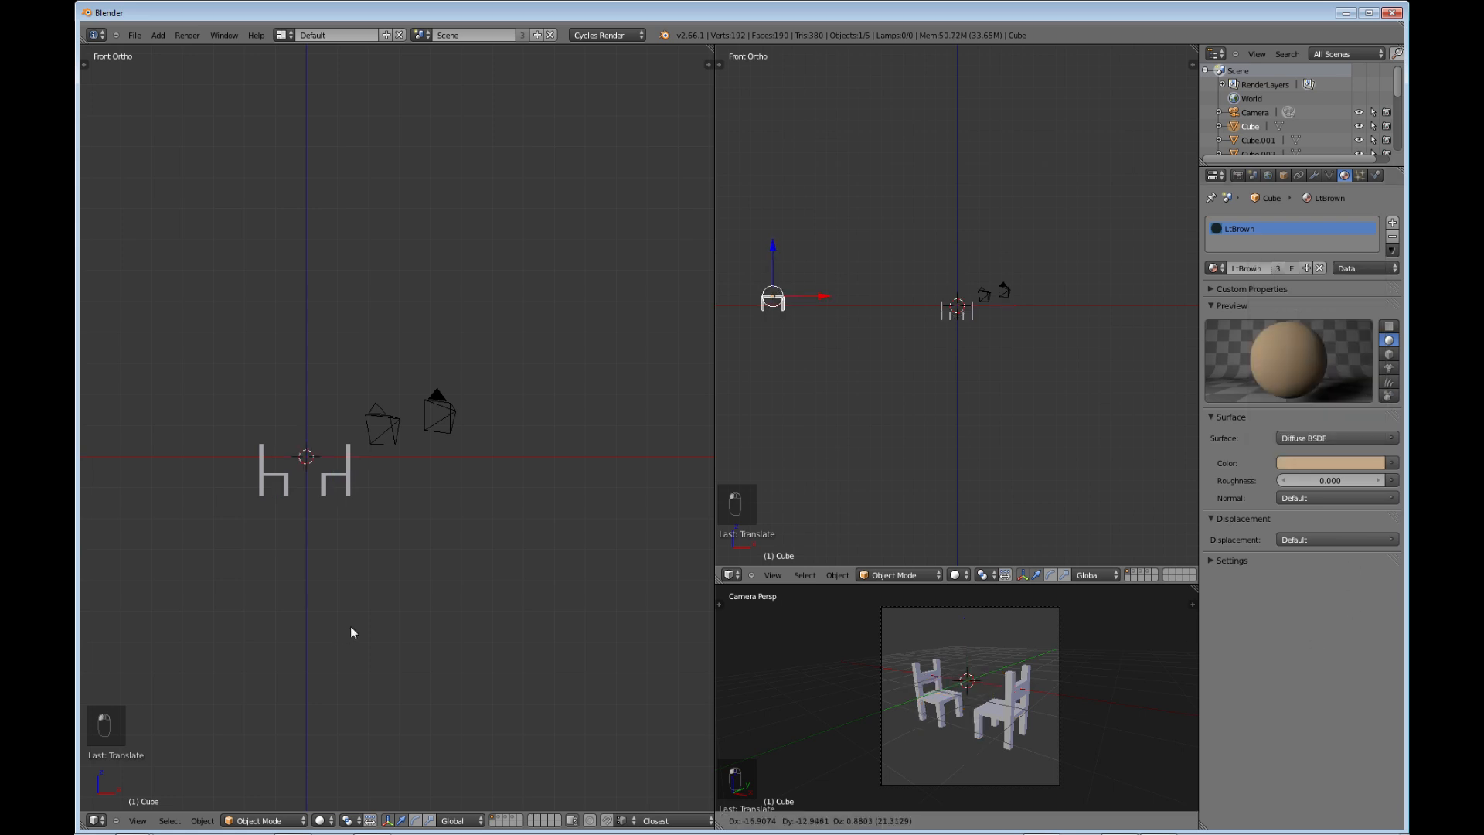
{"action": "key", "text": "Escape"}
{"action": "key", "text": "ctrl+z"}
{"action": "key", "text": "ctrl+z"}
- Run a test render of the table and chairs, inspect the result, and return to the 3D view
{"action": "key", "text": "F12"}
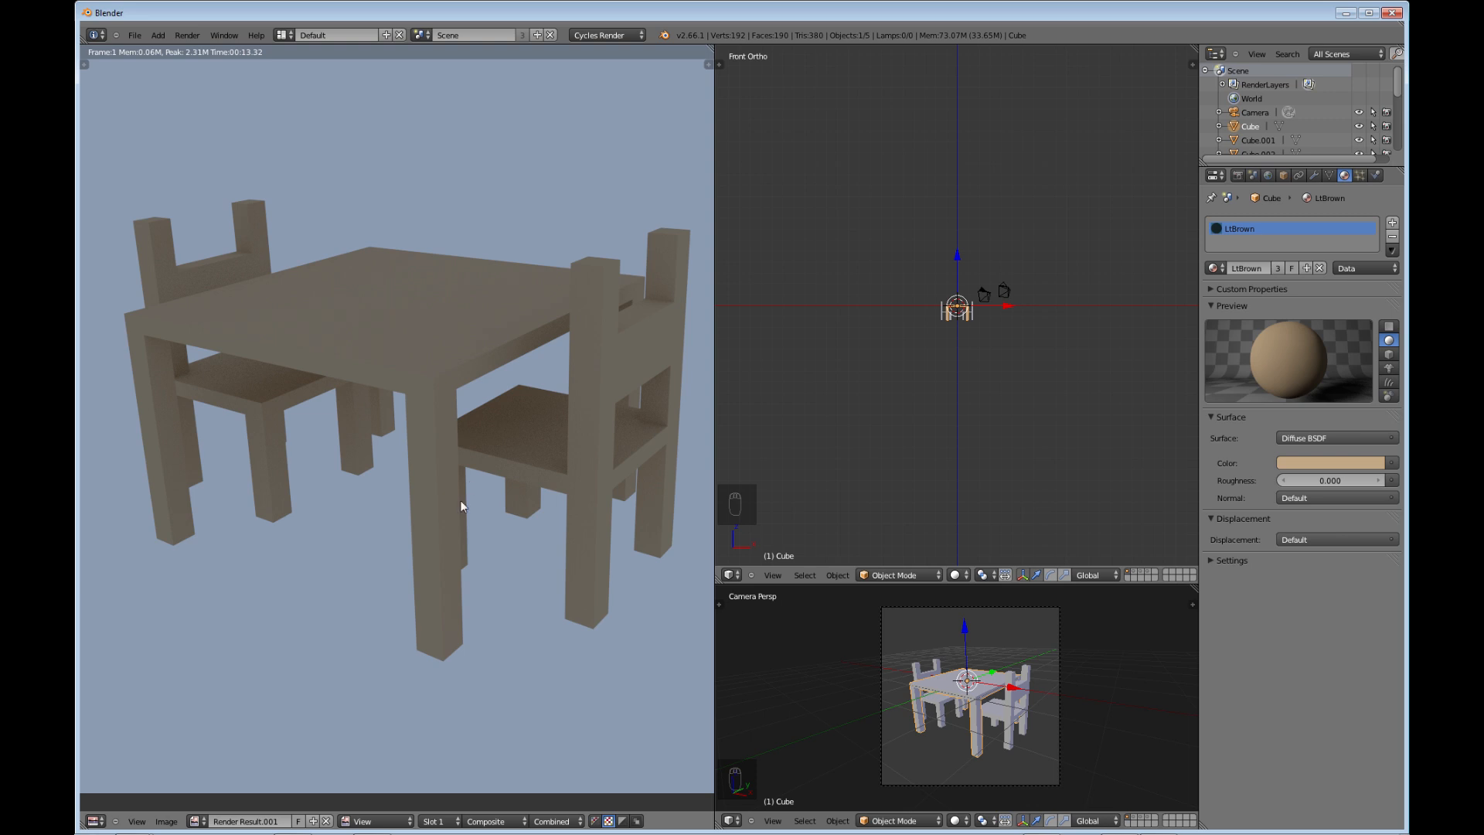
{"action": "scroll", "coordinate": [470, 493], "scroll_direction": "down", "scroll_amount": 2}
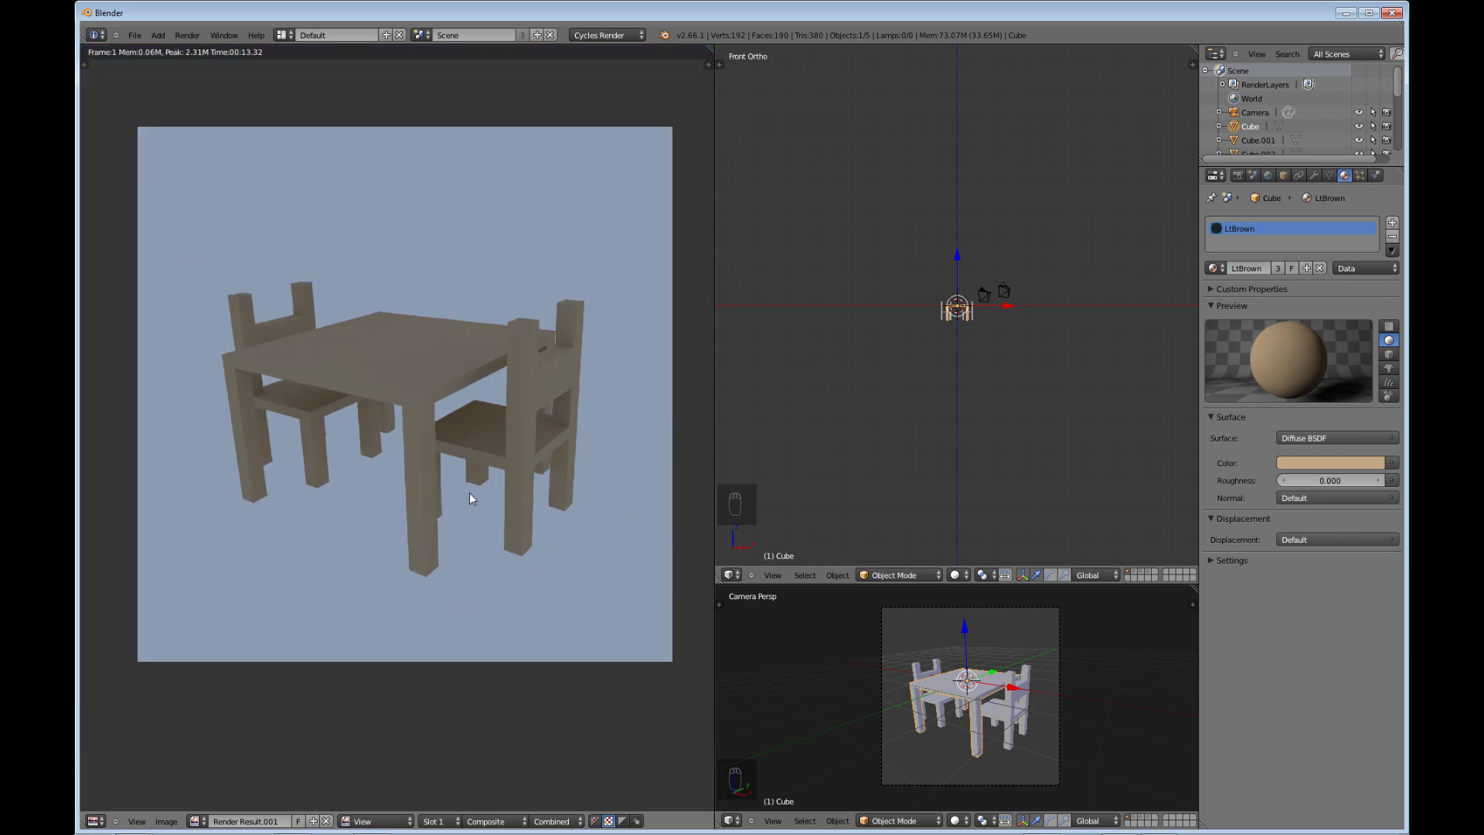
{"action": "scroll", "coordinate": [470, 493], "scroll_direction": "up", "scroll_amount": 1}
{"action": "scroll", "coordinate": [470, 494], "scroll_direction": "up", "scroll_amount": 1}
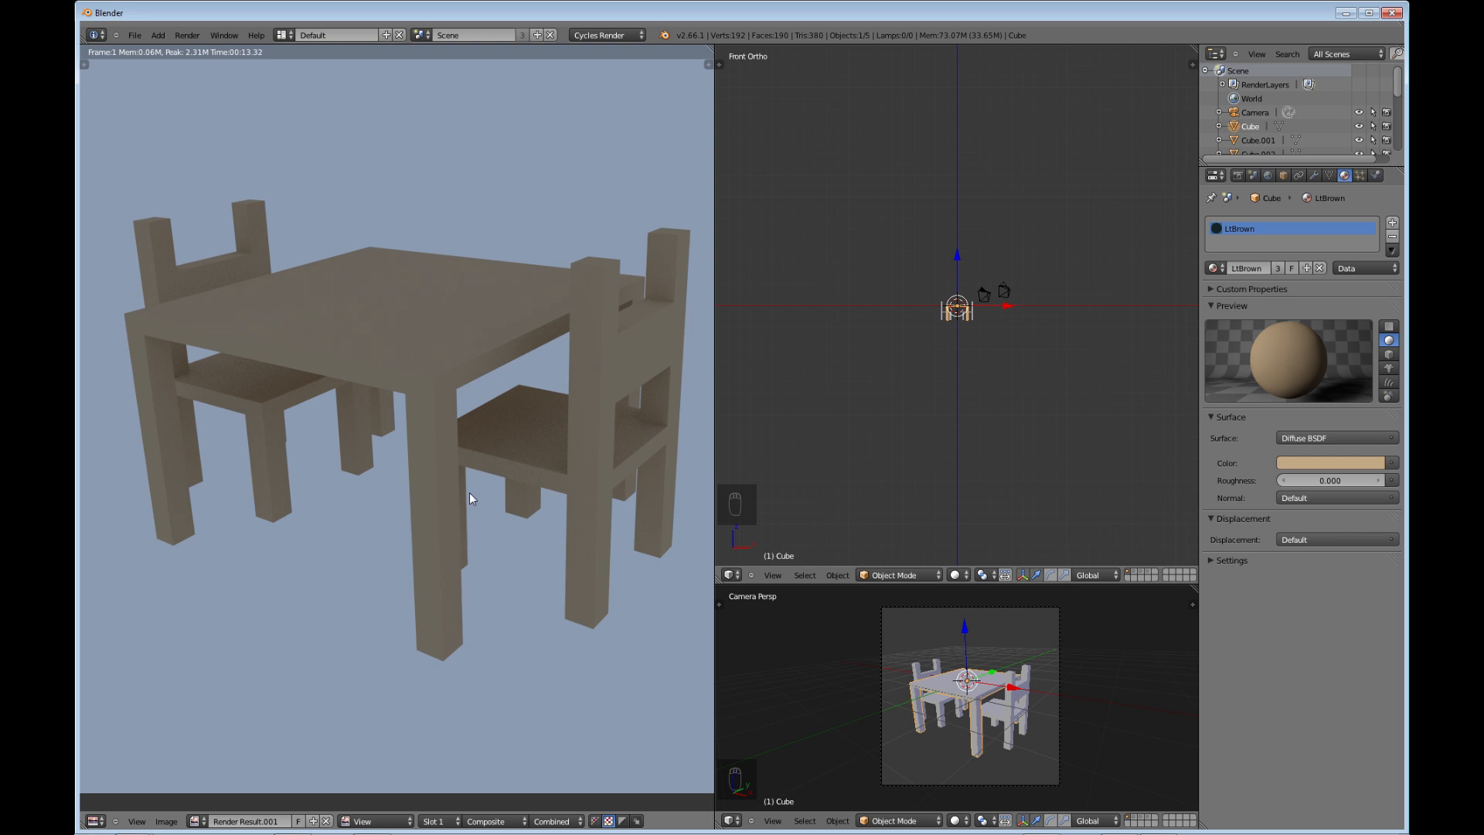
{"action": "key", "text": "Escape"}
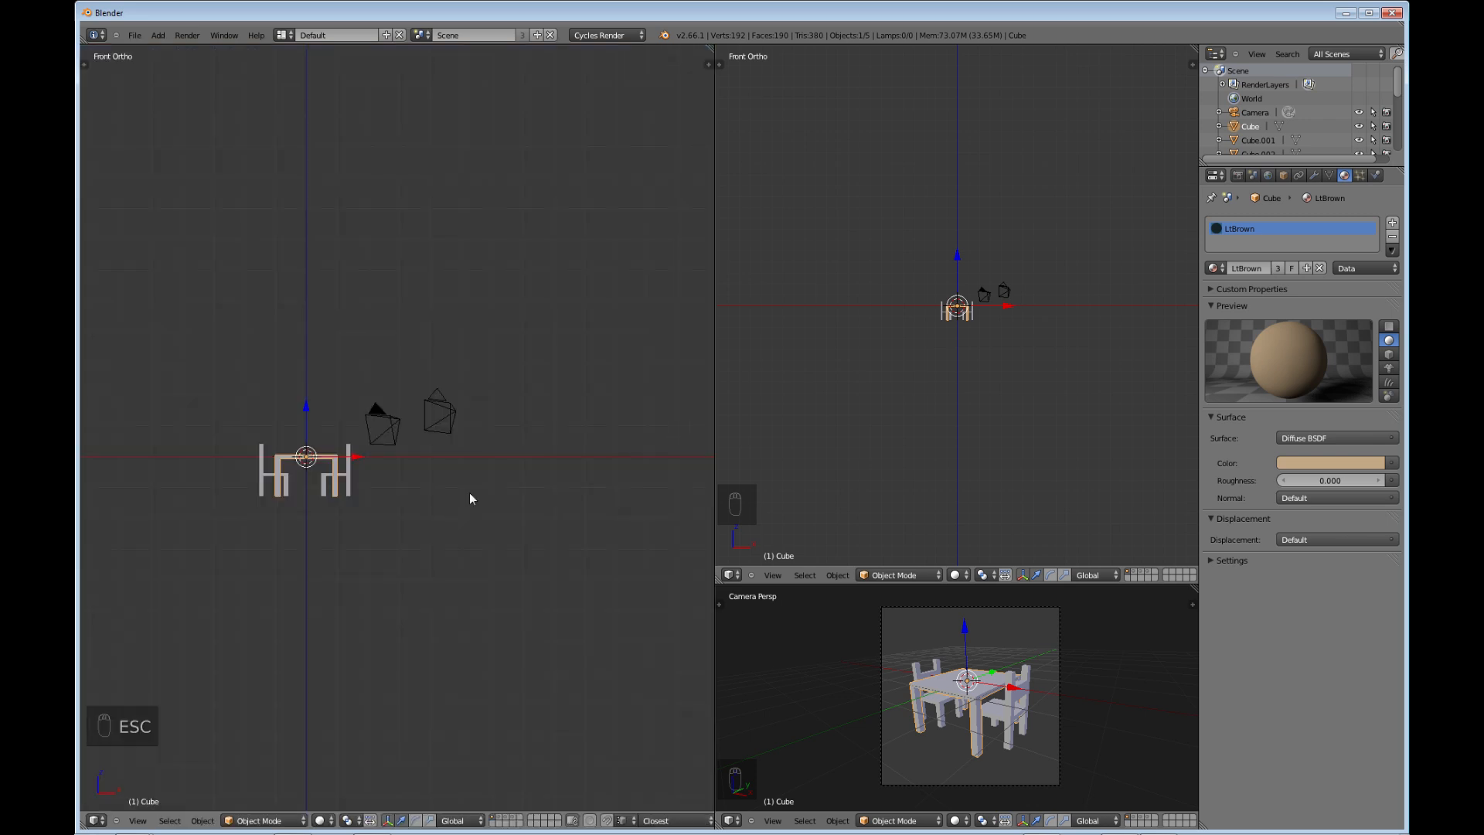
- Look at the render sampling settings and set the large 3D view to Rendered shading with an angled view of the furniture
{"action": "middle_click_drag", "start_coordinate": [410, 472], "coordinate": [340, 546]}
{"action": "middle_click_drag", "start_coordinate": [463, 456], "coordinate": [447, 510]}
{"action": "scroll", "coordinate": [415, 597], "scroll_direction": "up", "scroll_amount": 2}
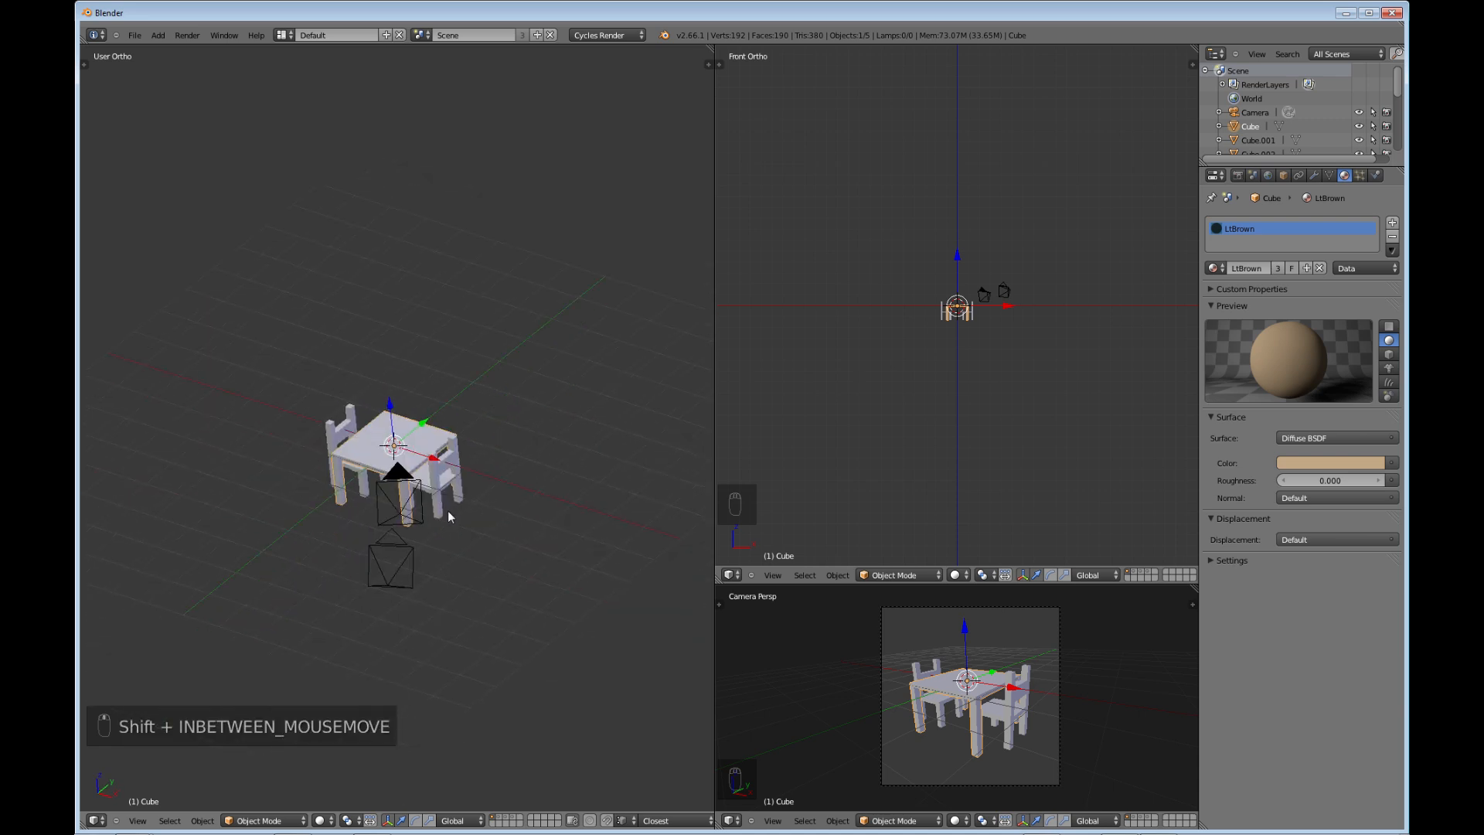
{"action": "left_click", "coordinate": [1239, 176]}
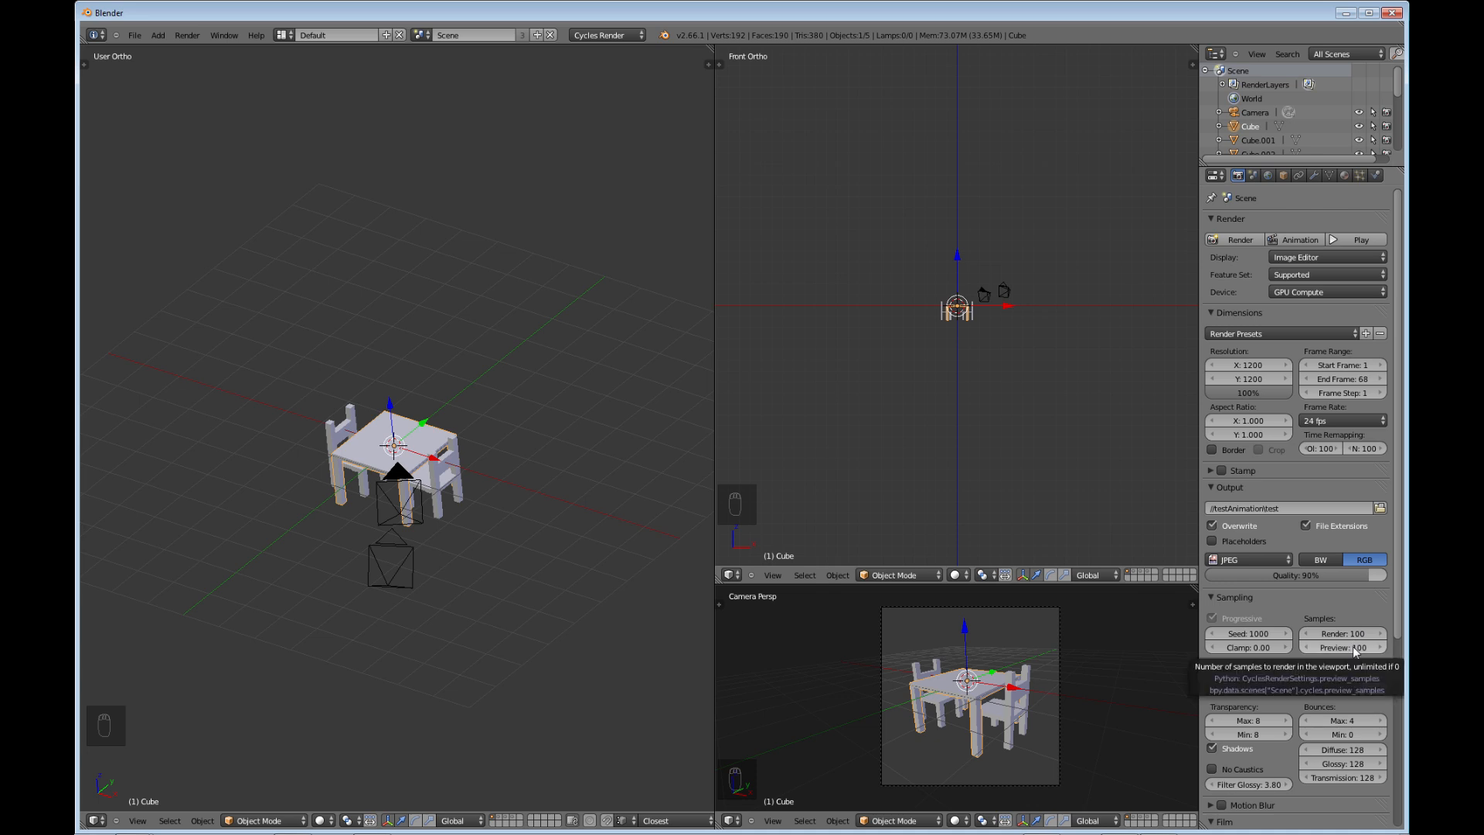
{"action": "left_click", "coordinate": [328, 823]}
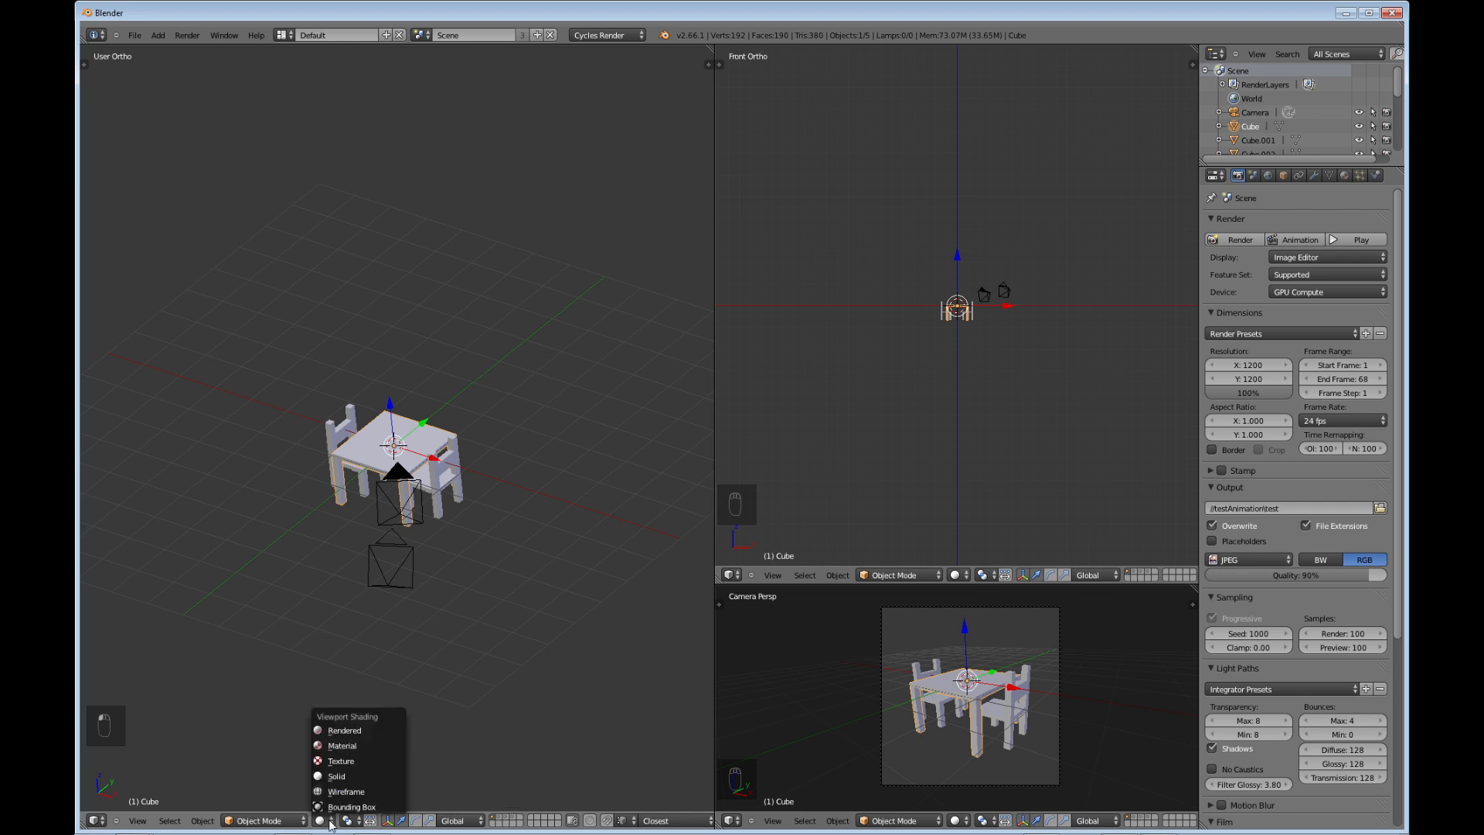
{"action": "left_click", "coordinate": [341, 732]}
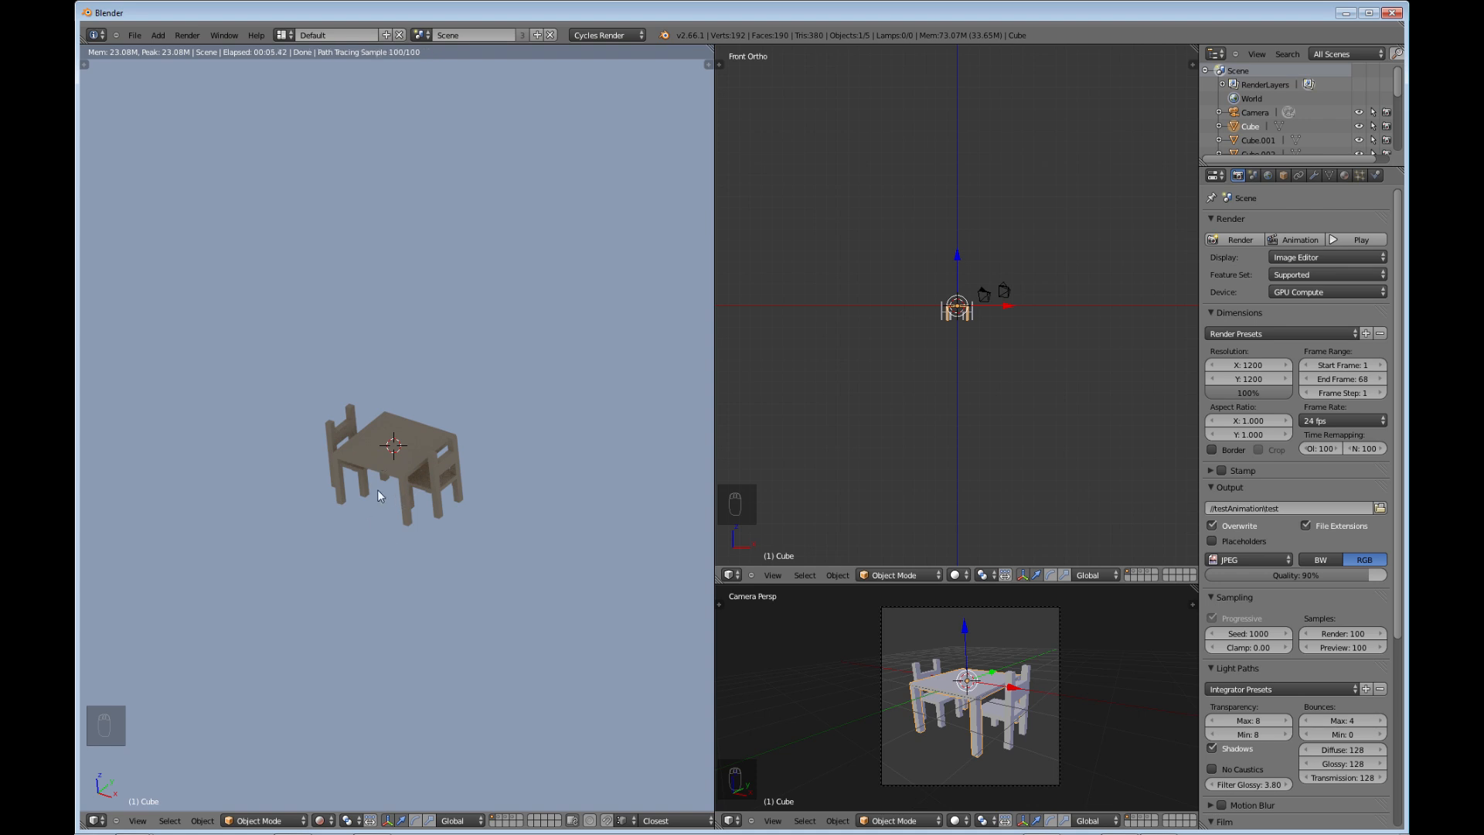
- Examine the table and chairs in the rendered viewport from different sides and distances
{"action": "scroll", "coordinate": [377, 490], "scroll_direction": "up", "scroll_amount": 7}
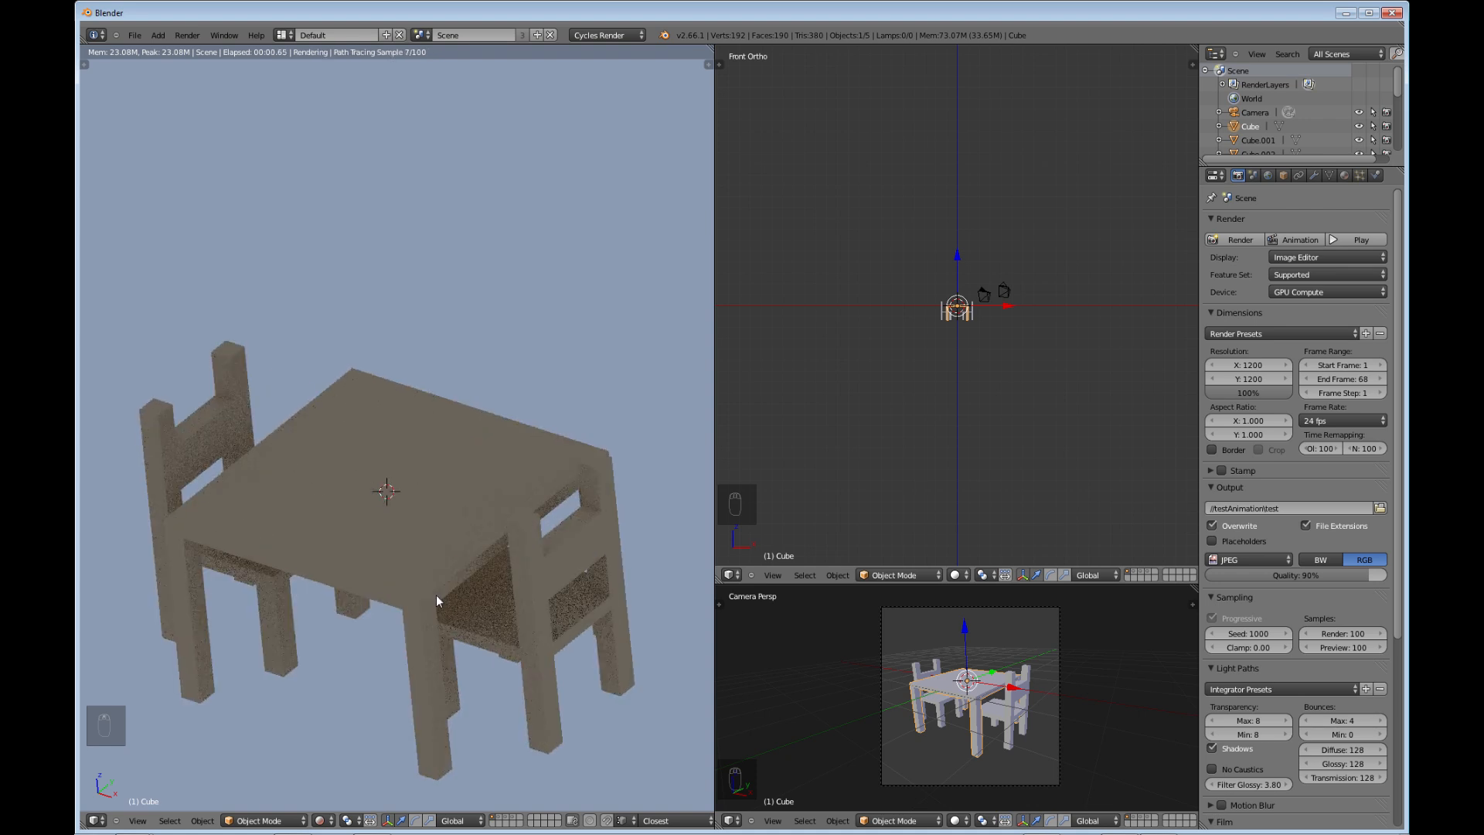
{"action": "middle_click_drag", "start_coordinate": [436, 595], "coordinate": [424, 418]}
{"action": "scroll", "coordinate": [405, 614], "scroll_direction": "down", "scroll_amount": 5}
{"action": "left_click_drag", "start_coordinate": [424, 417], "coordinate": [491, 627], "text": "shift"}
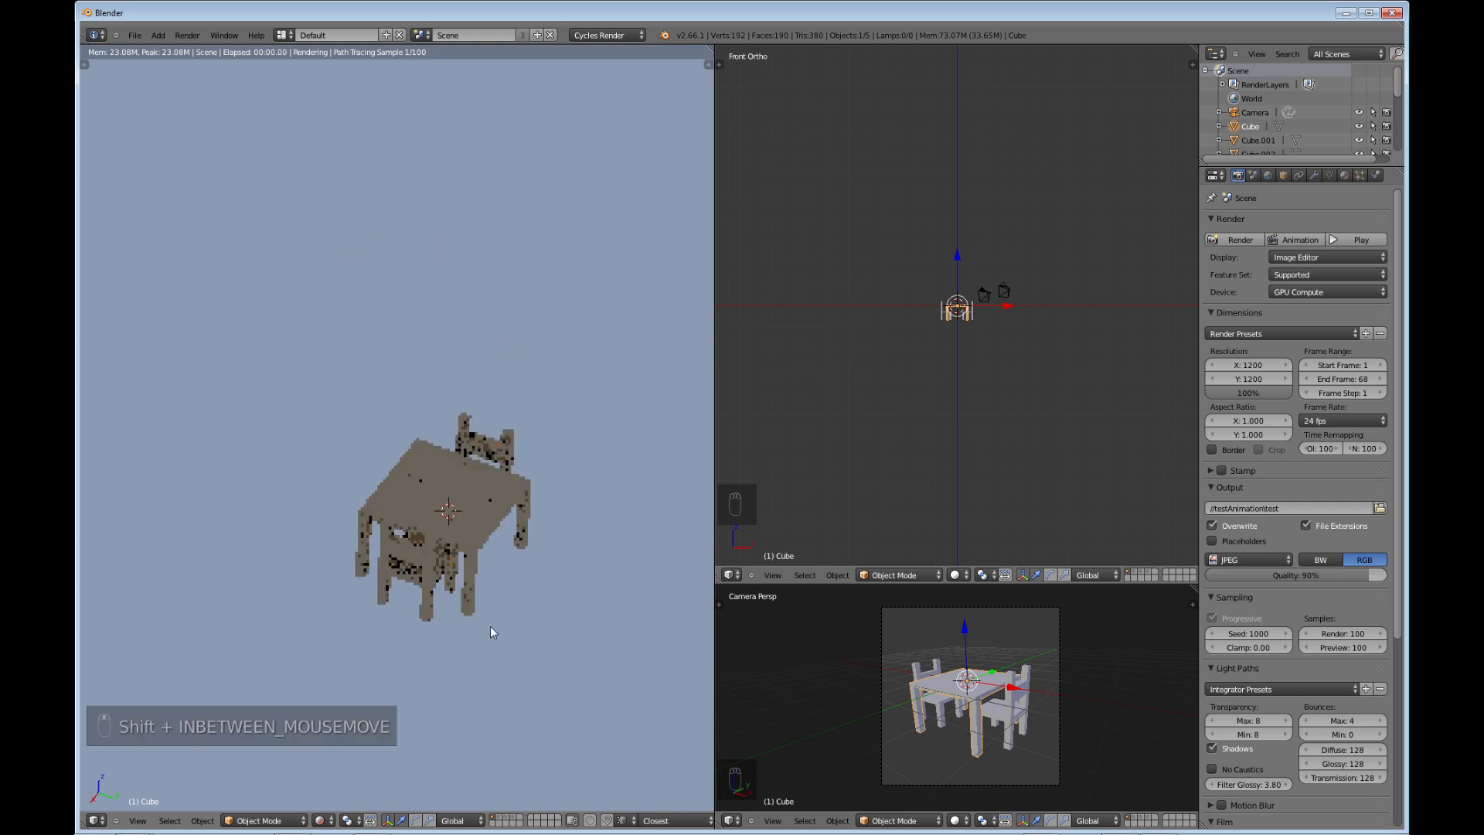
{"action": "scroll", "coordinate": [494, 610], "scroll_direction": "up", "scroll_amount": 4}
{"action": "middle_click_drag", "start_coordinate": [494, 610], "coordinate": [456, 469], "text": "shift"}
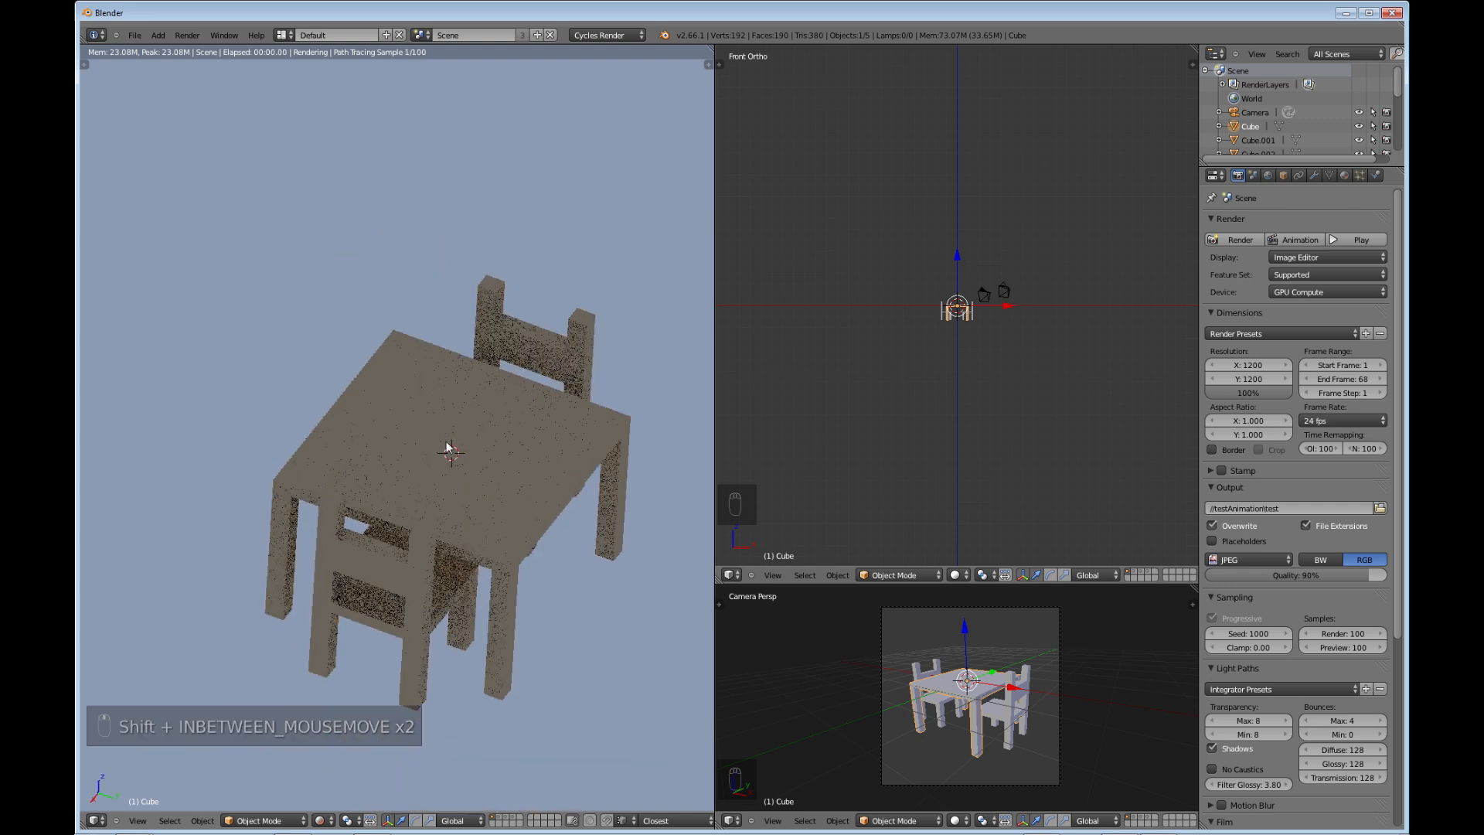
{"action": "scroll", "coordinate": [465, 475], "scroll_direction": "up", "scroll_amount": 5}
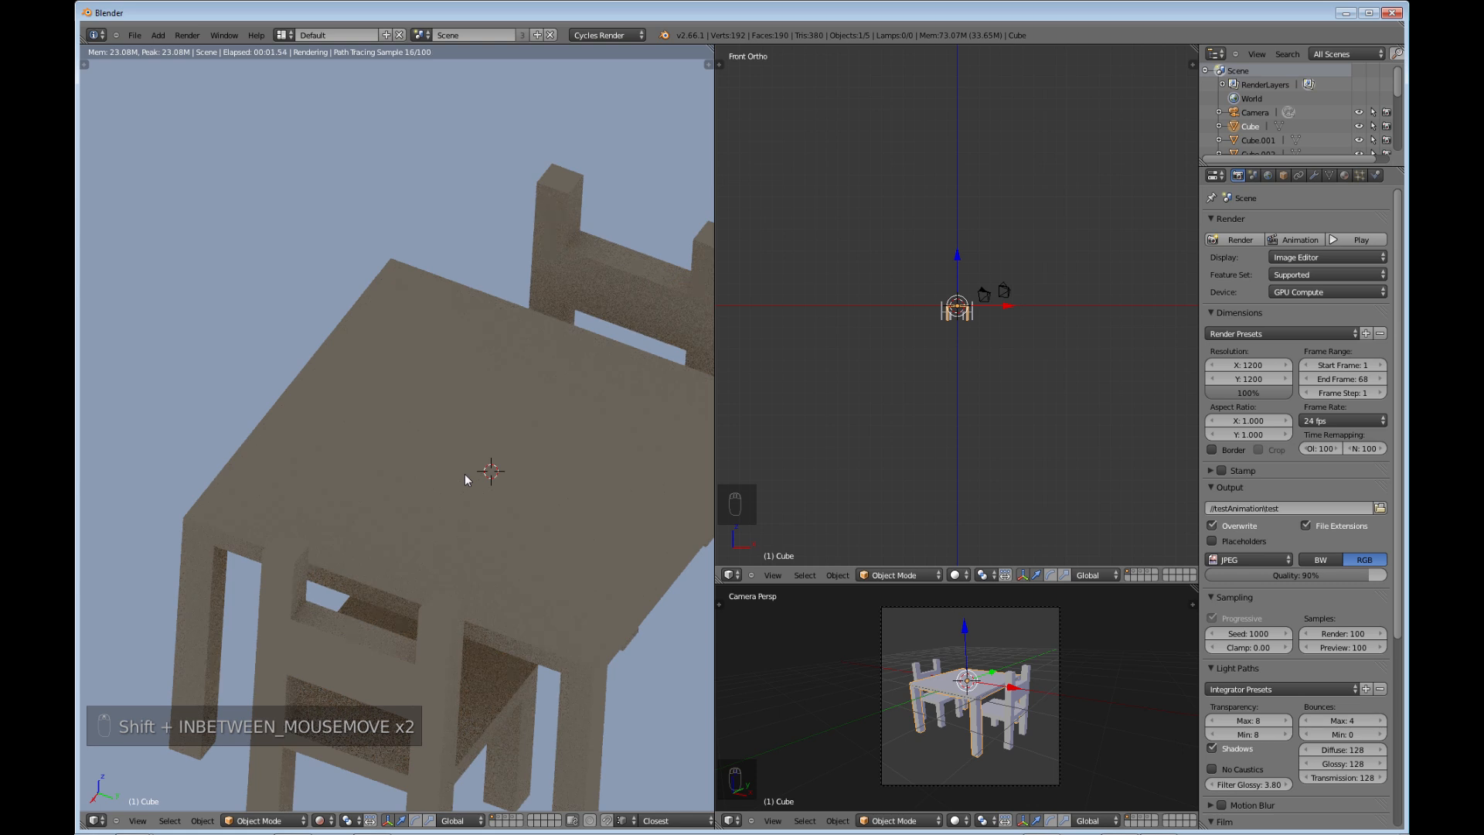
{"action": "scroll", "coordinate": [466, 475], "scroll_direction": "down", "scroll_amount": 7}
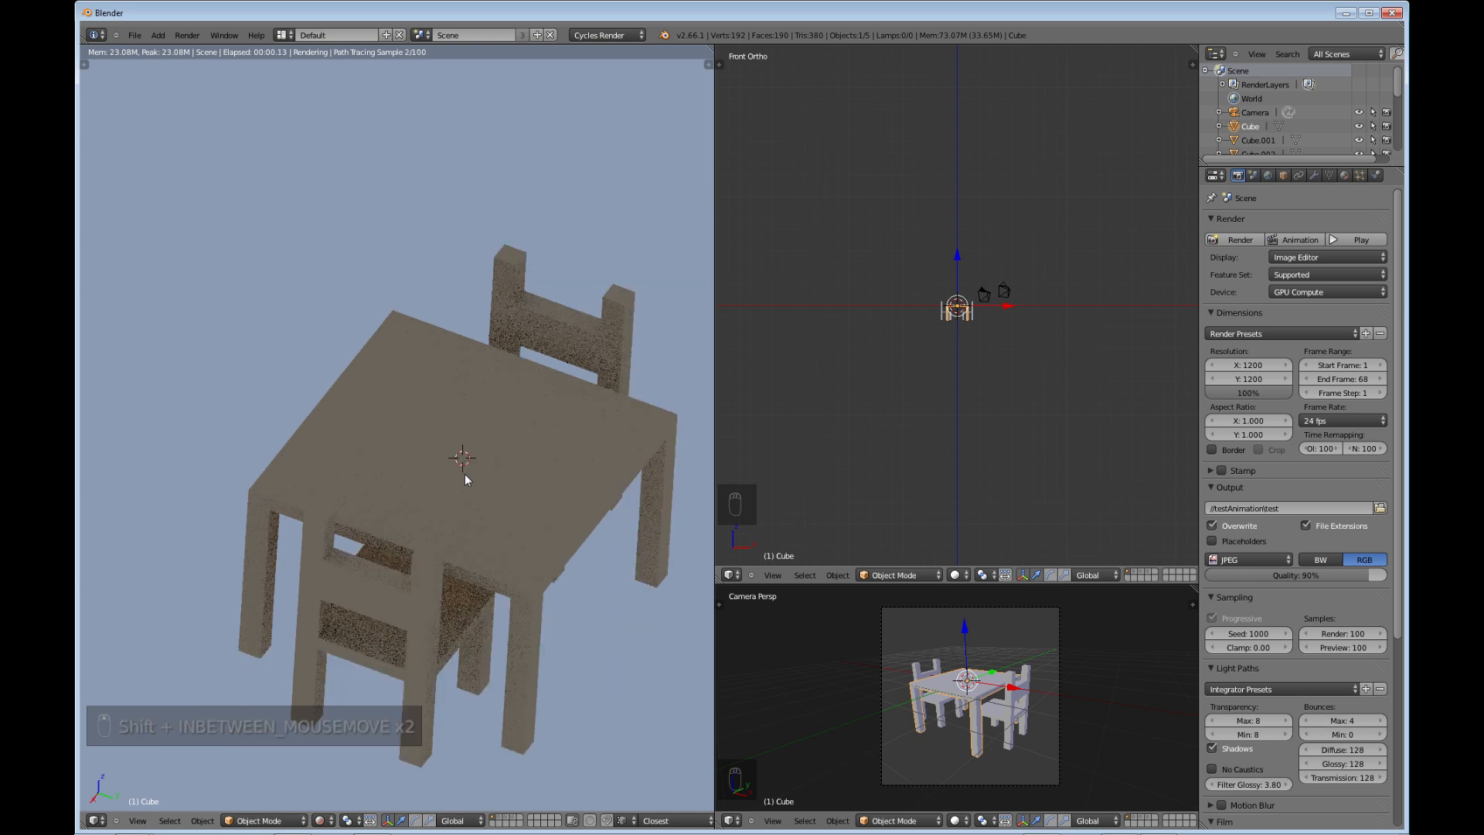
- Set the large 3D view back to Solid shading
{"action": "left_click", "coordinate": [329, 821]}
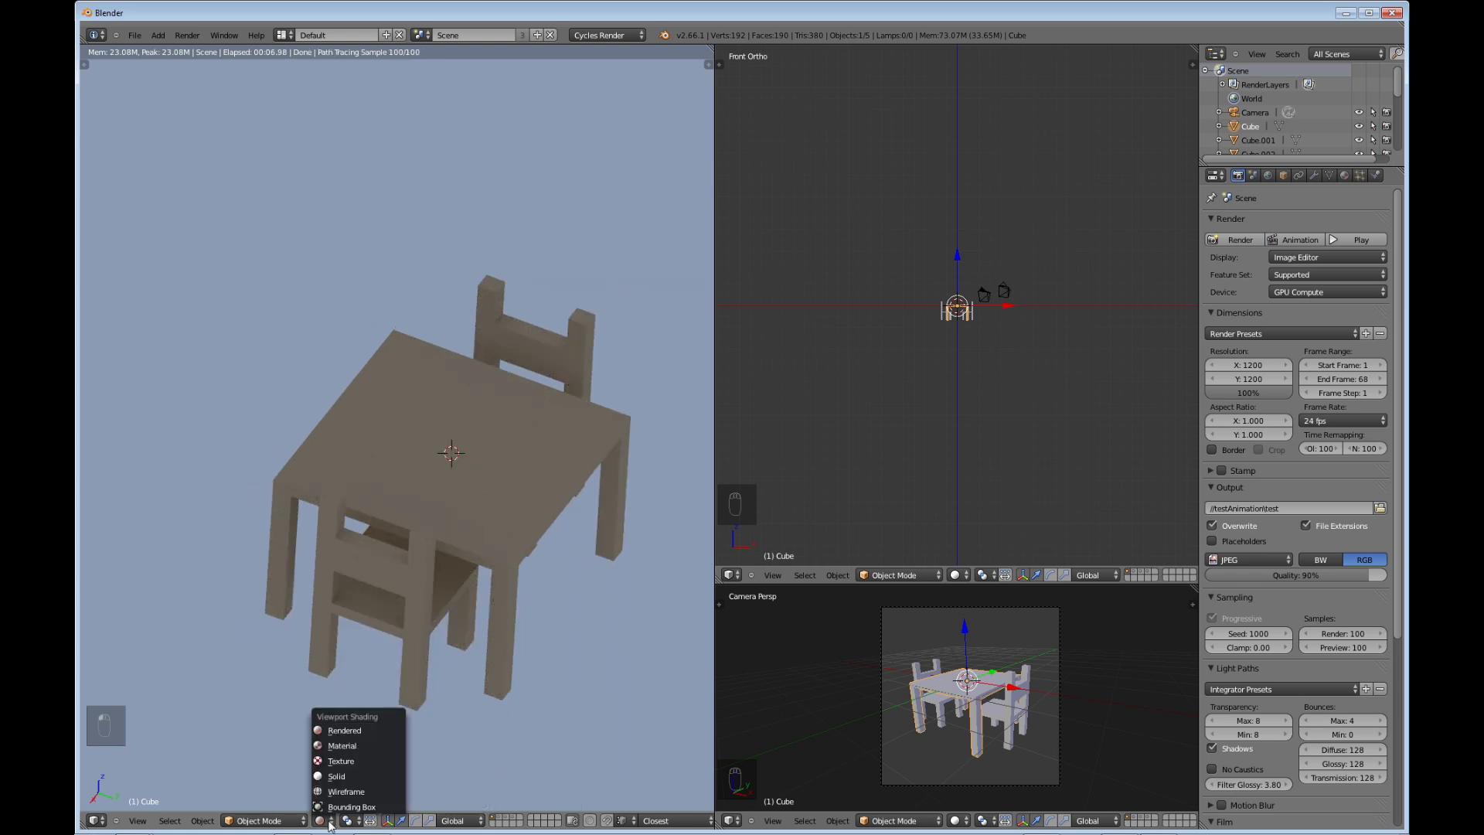
{"action": "left_click", "coordinate": [342, 777]}
{"action": "scroll", "coordinate": [493, 530], "scroll_direction": "down", "scroll_amount": 6}
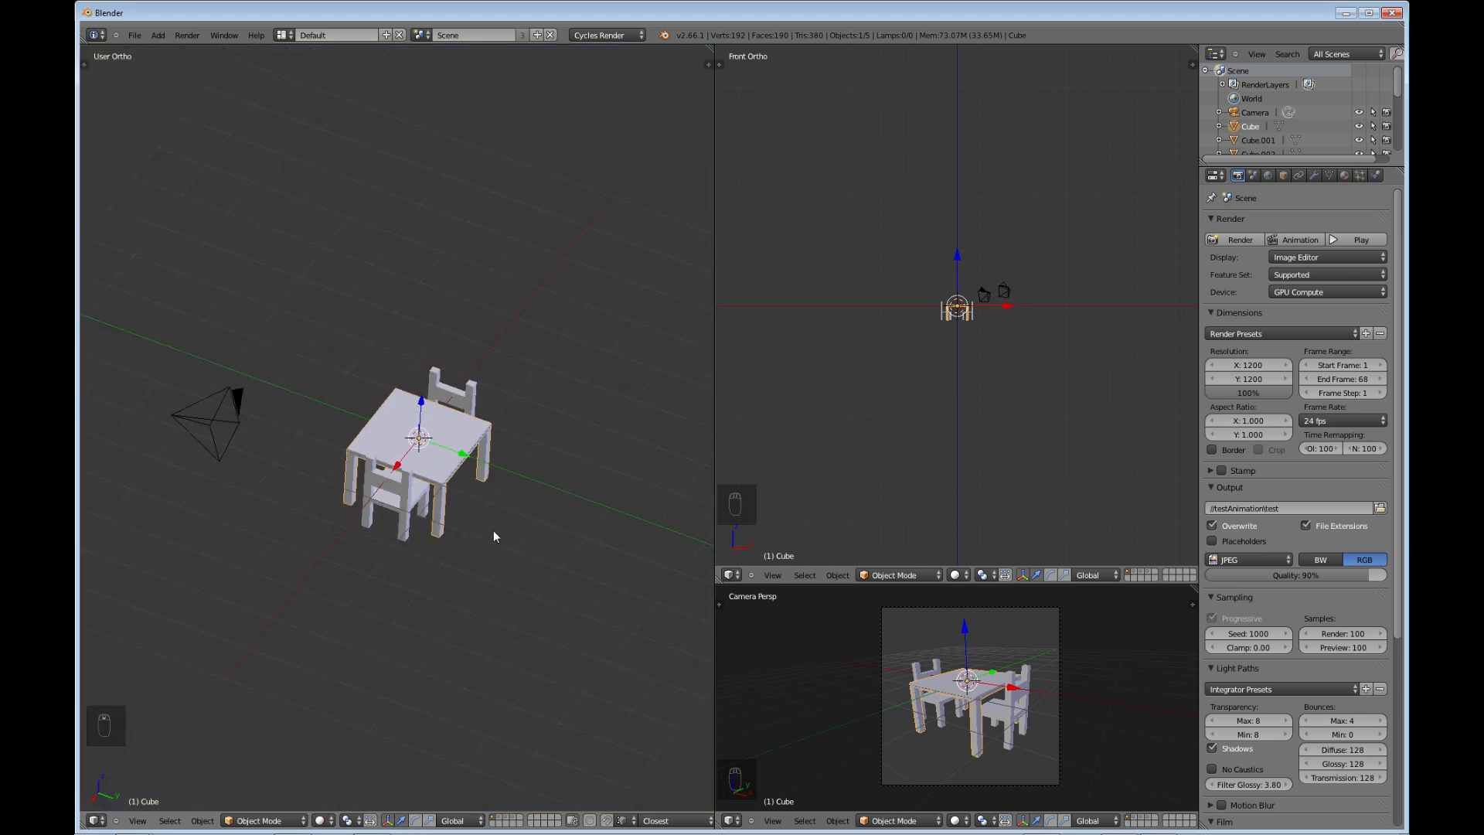
- Add a Sun lamp at the scene center and raise it along the Z axis high above the table
{"action": "mouse_move", "coordinate": [494, 531]}
{"action": "middle_mouse_down"}
{"action": "mouse_move", "coordinate": [359, 543]}
{"action": "mouse_move", "coordinate": [328, 464]}
{"action": "mouse_move", "coordinate": [384, 497]}
{"action": "mouse_move", "coordinate": [377, 483]}
{"action": "mouse_move", "coordinate": [354, 485]}
{"action": "mouse_move", "coordinate": [377, 521]}
{"action": "middle_mouse_up"}
{"action": "scroll", "coordinate": [384, 497], "scroll_direction": "down", "scroll_amount": 5}
{"action": "middle_click_drag", "start_coordinate": [444, 456], "coordinate": [441, 525], "text": "shift"}
{"action": "scroll", "coordinate": [440, 523], "scroll_direction": "up", "scroll_amount": 2}
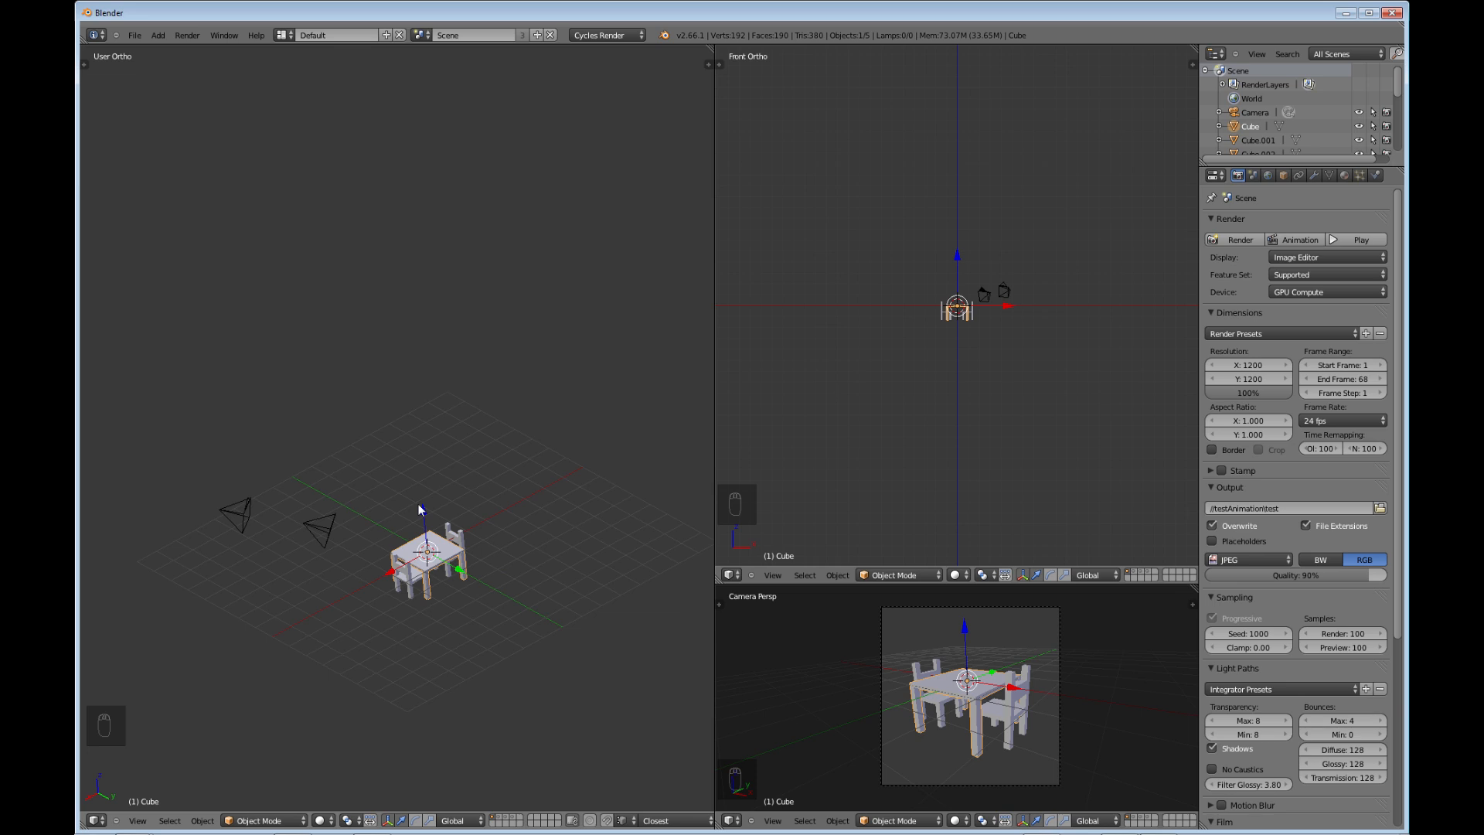
{"action": "key", "text": "shift+a"}
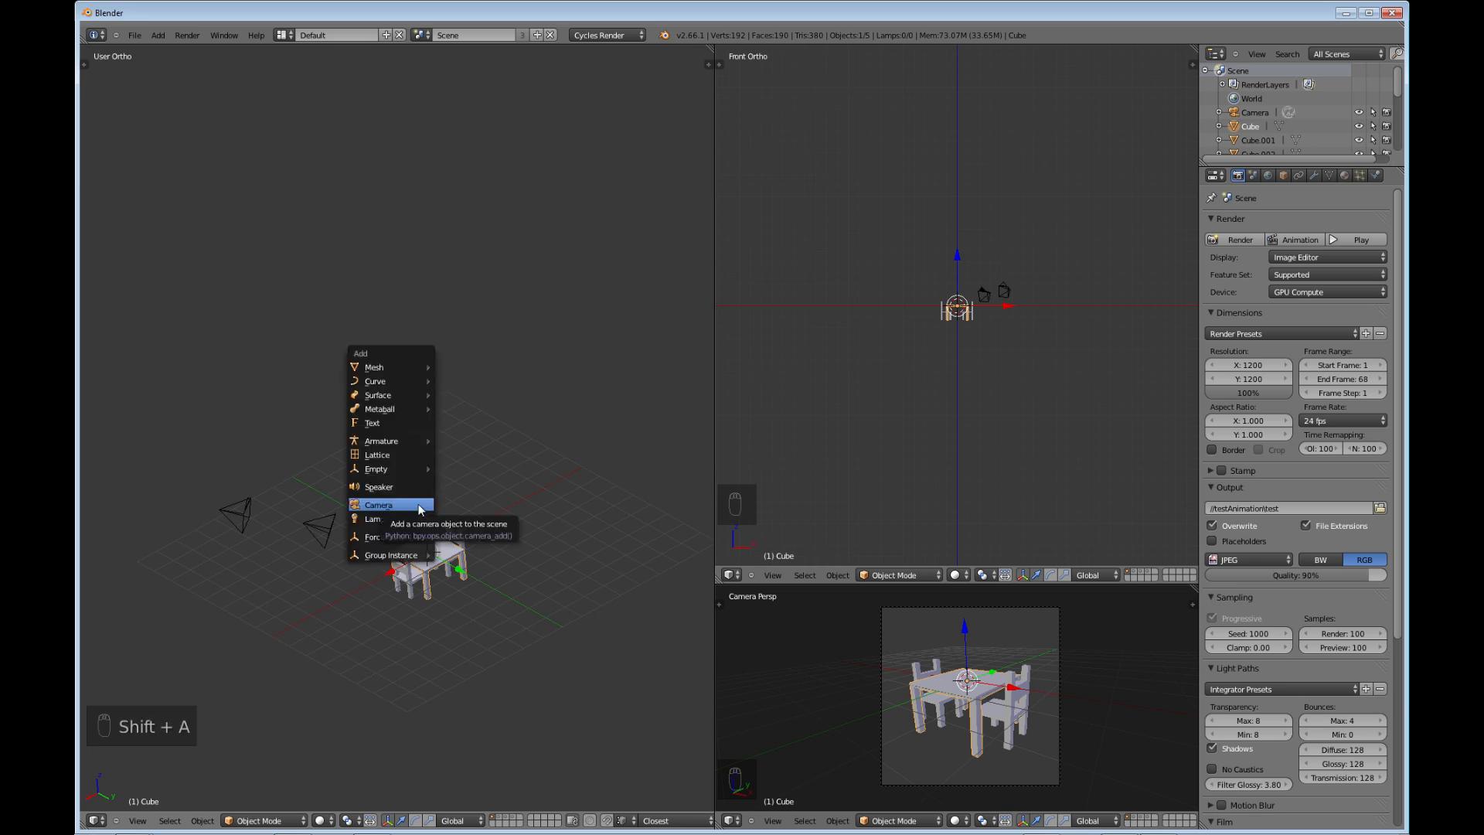
{"action": "mouse_move", "coordinate": [397, 522]}
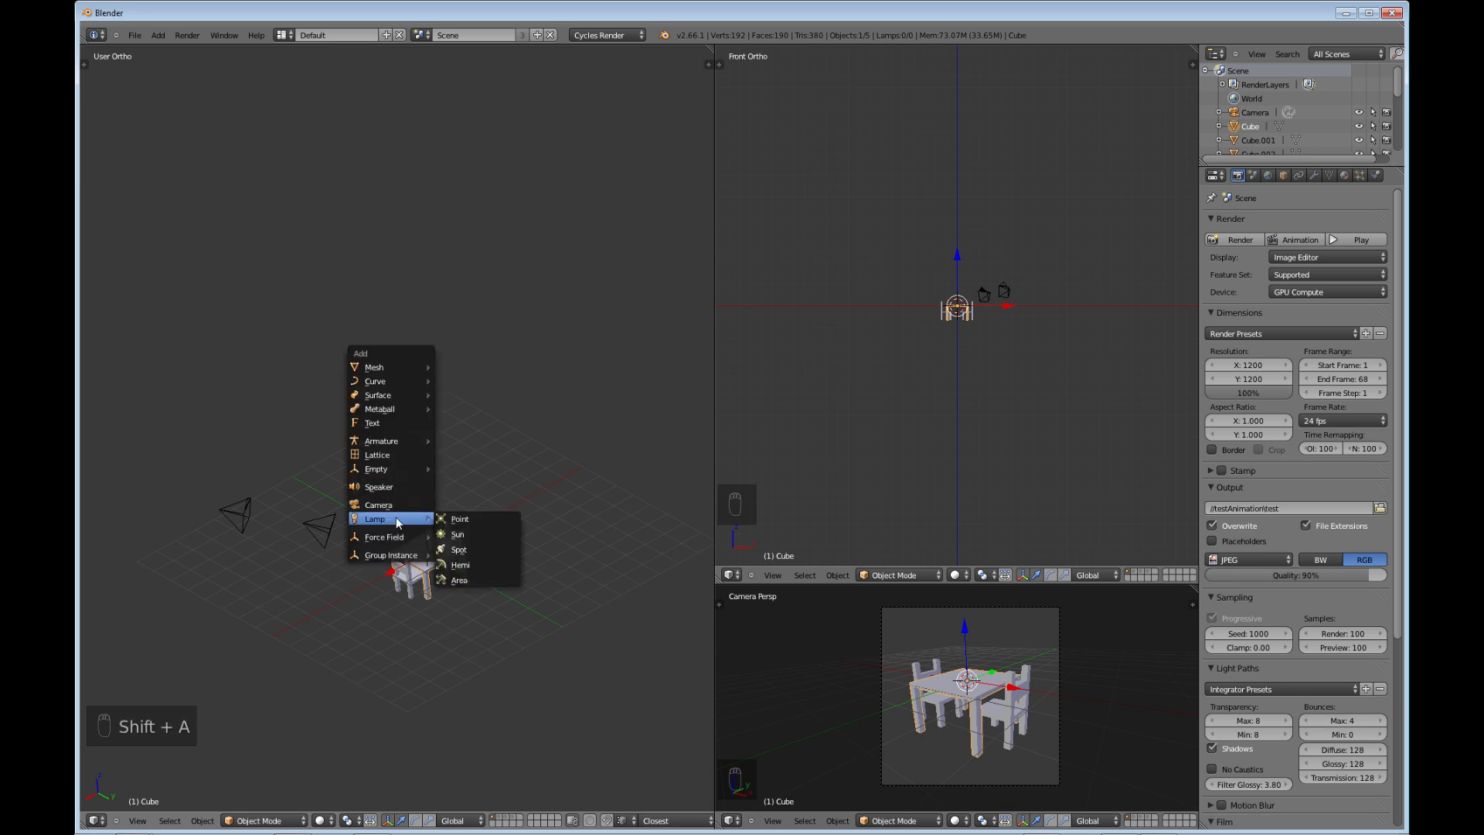
{"action": "left_click", "coordinate": [466, 541]}
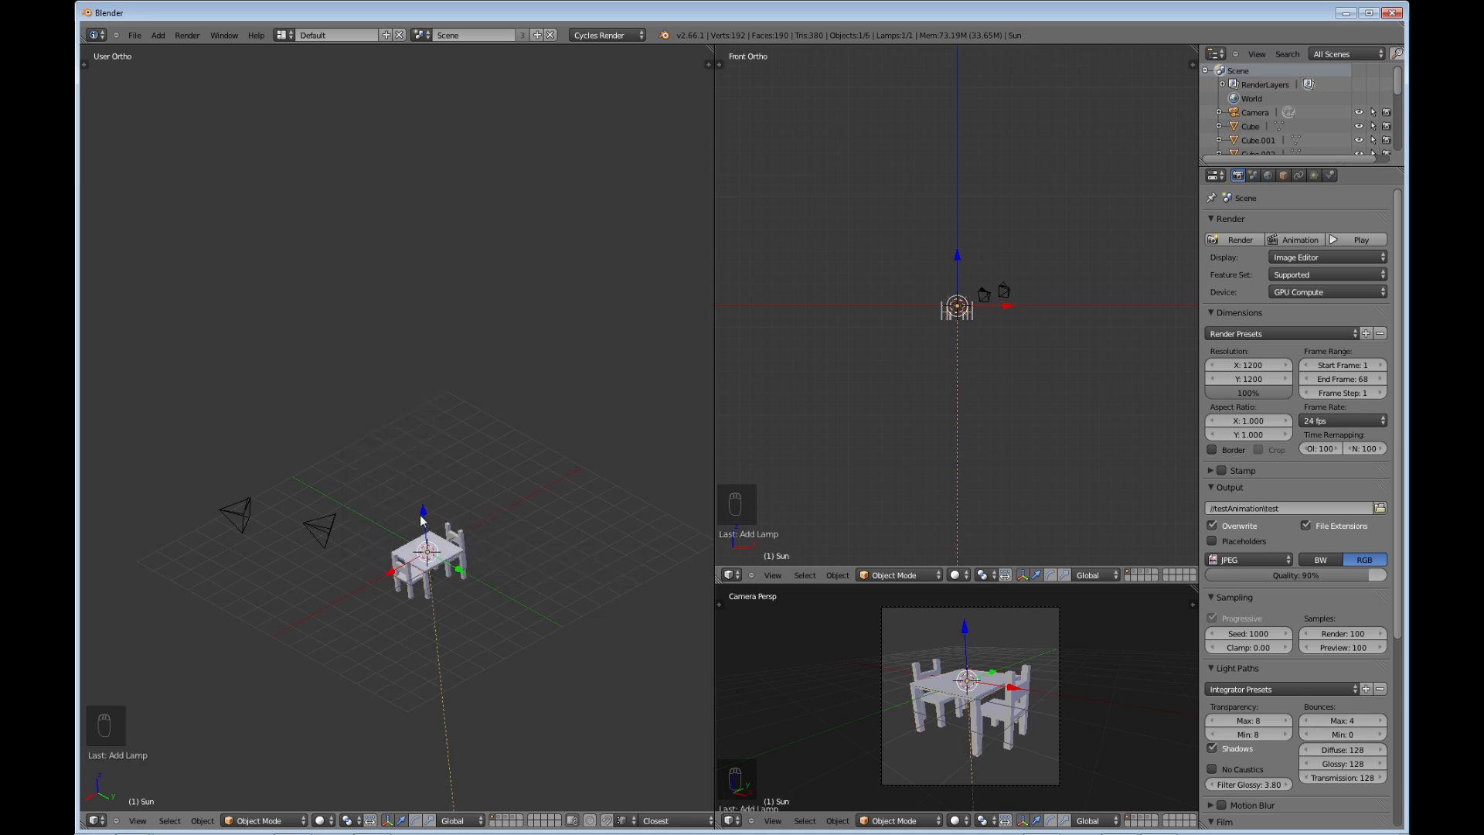
{"action": "key", "text": "g"}
{"action": "key", "text": "z"}
{"action": "left_click", "coordinate": [409, 319]}
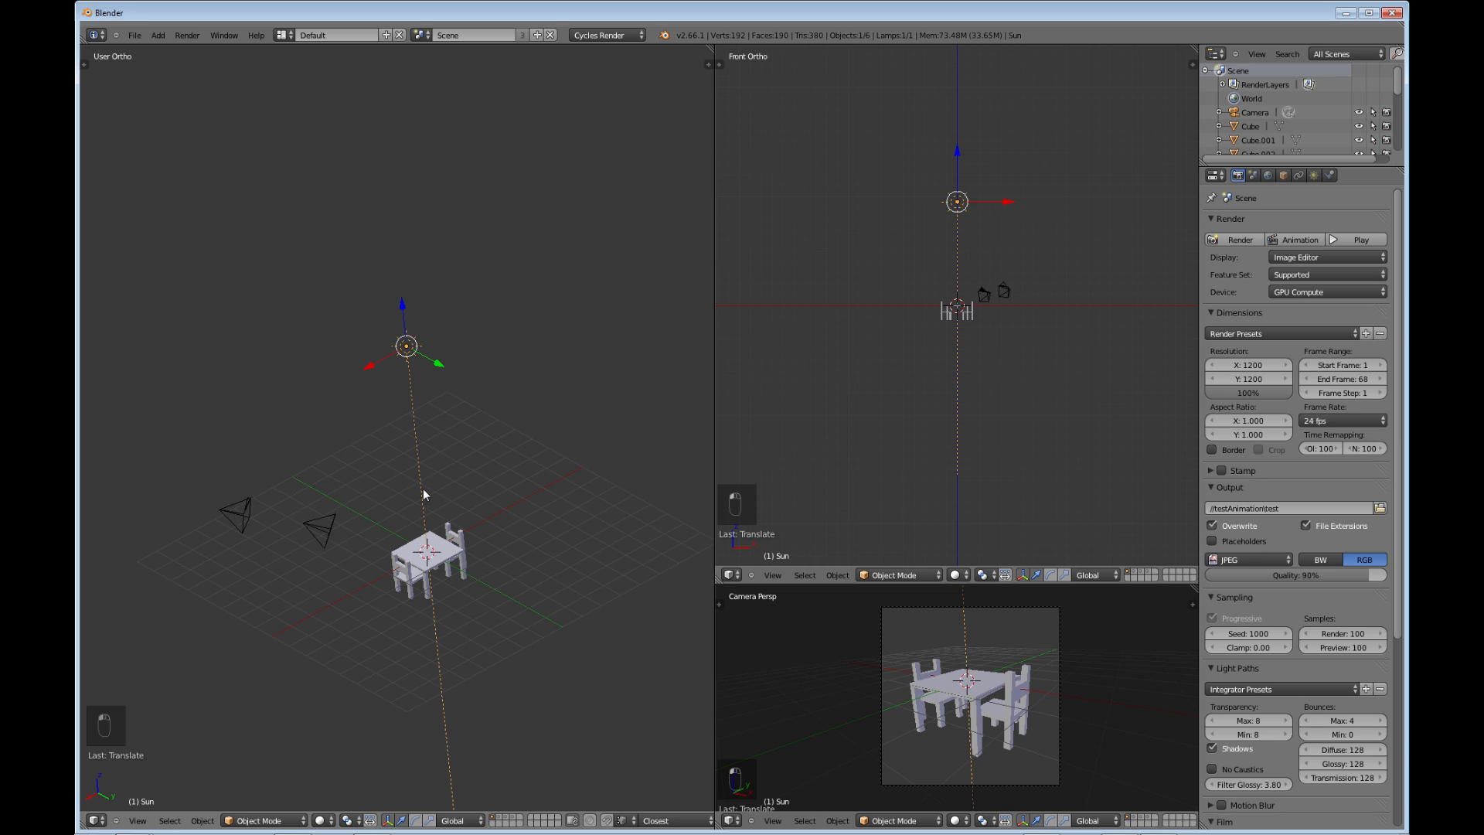
- Rotate the sun lamp in the right view so its light direction slants down toward the cameras' side
{"action": "key", "text": "KP_3"}
{"action": "key", "text": "r"}
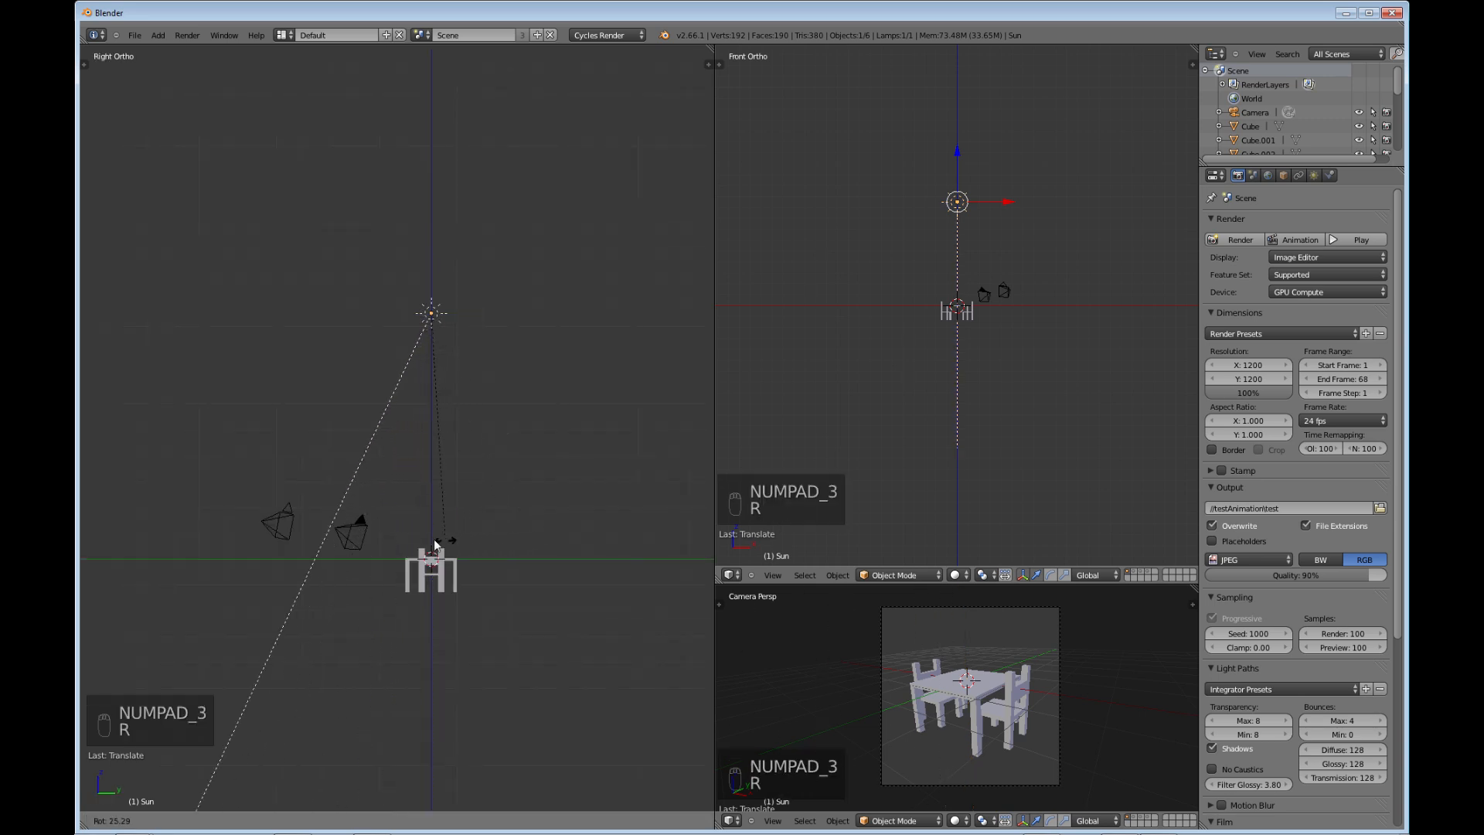
{"action": "left_click", "coordinate": [395, 523]}
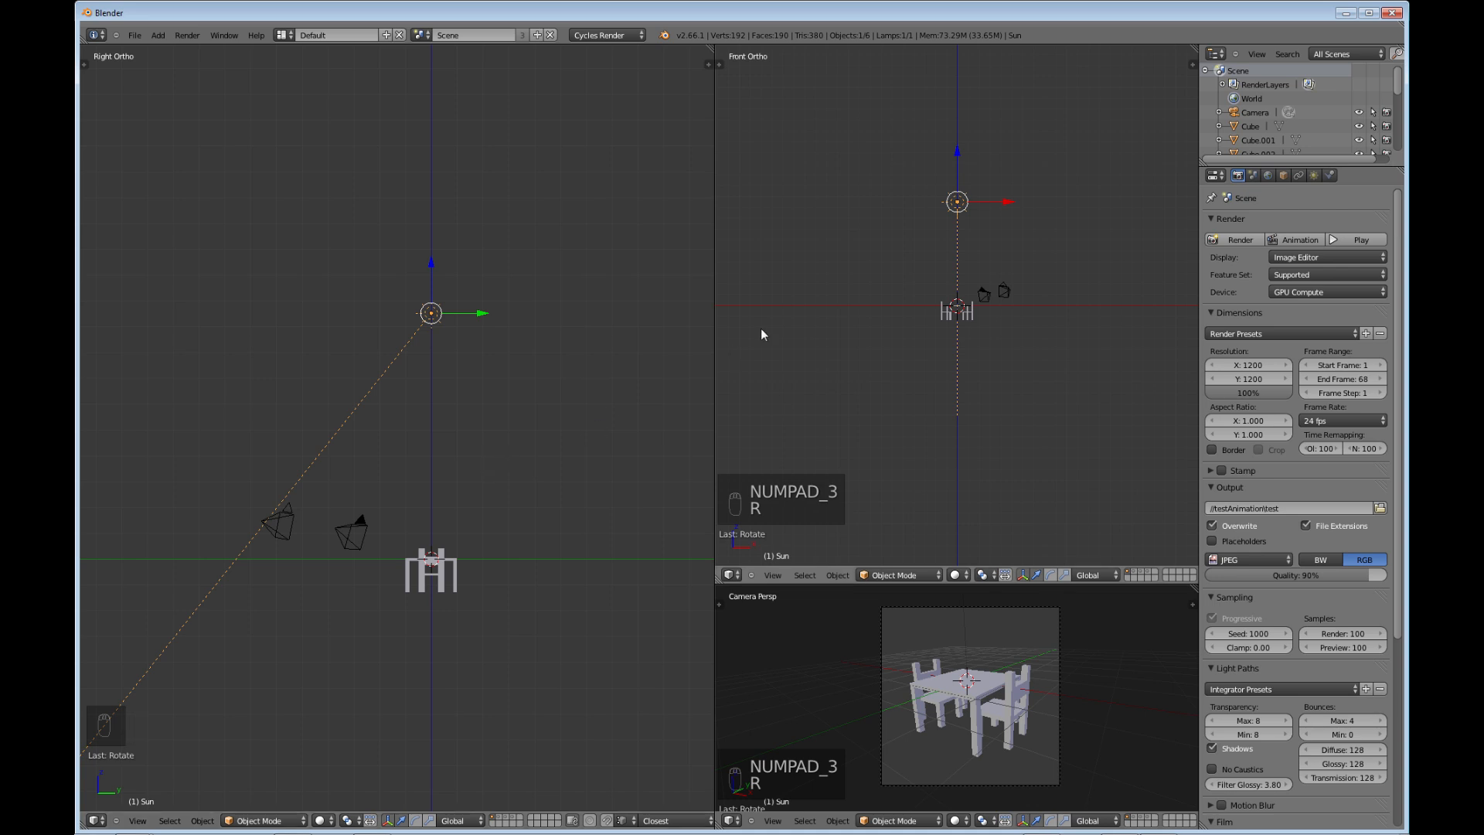
- Set the sun lamp's emission strength to 3 and run a test render of the furniture
{"action": "left_click", "coordinate": [1314, 177]}
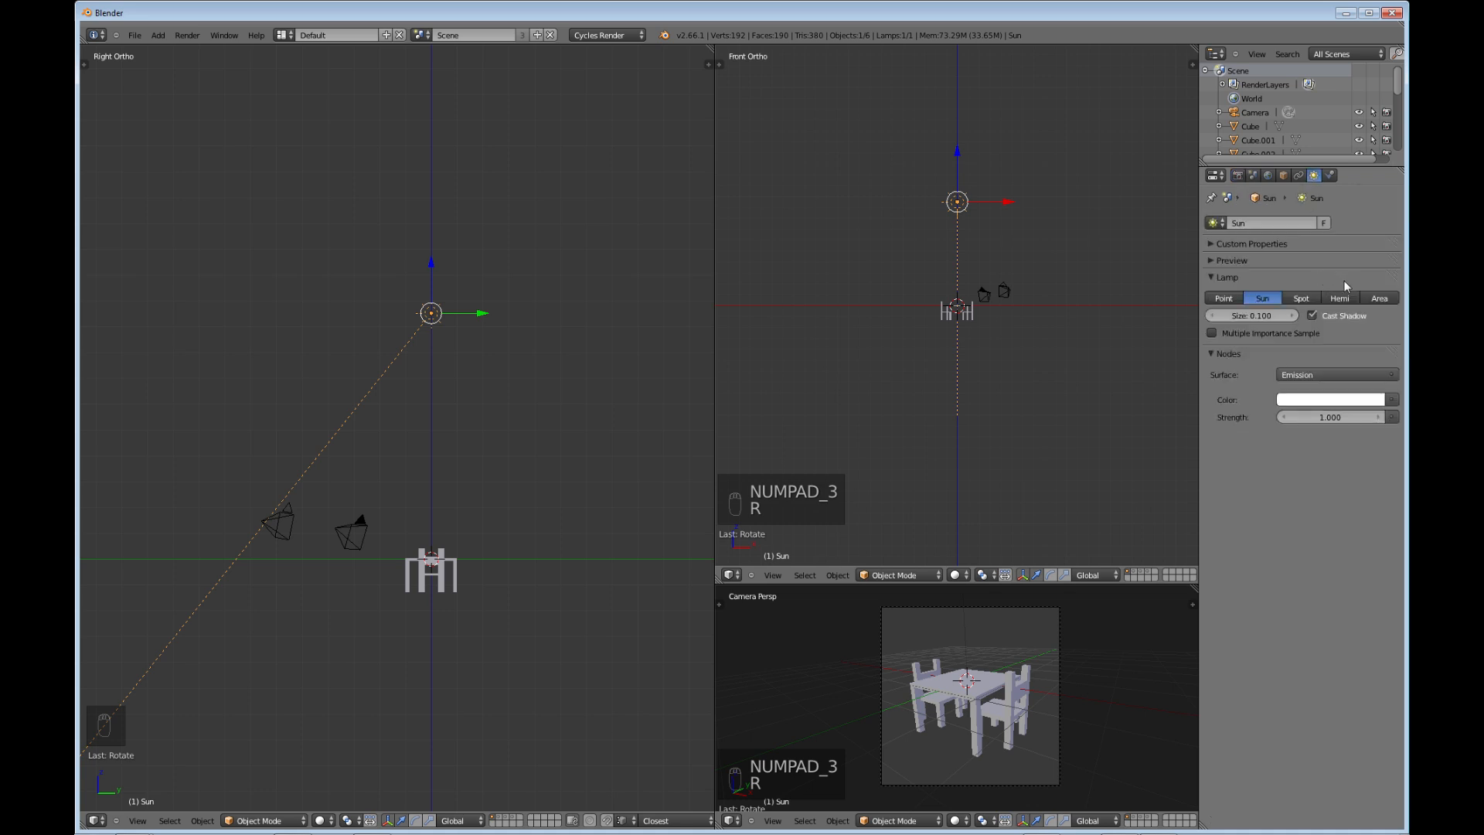
{"action": "left_click", "coordinate": [1339, 421]}
{"action": "key", "text": "Return"}
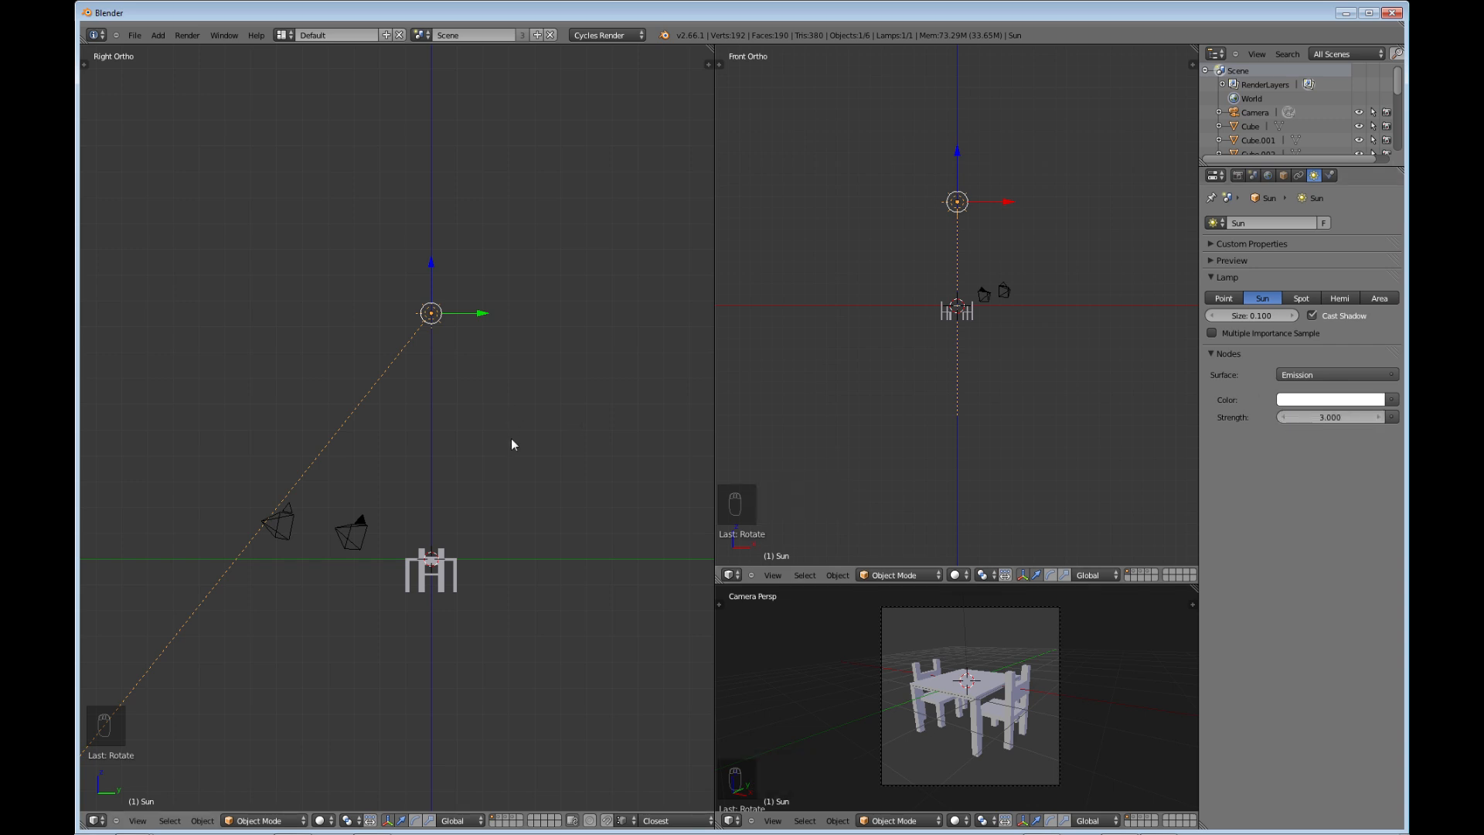
{"action": "key", "text": "F12"}
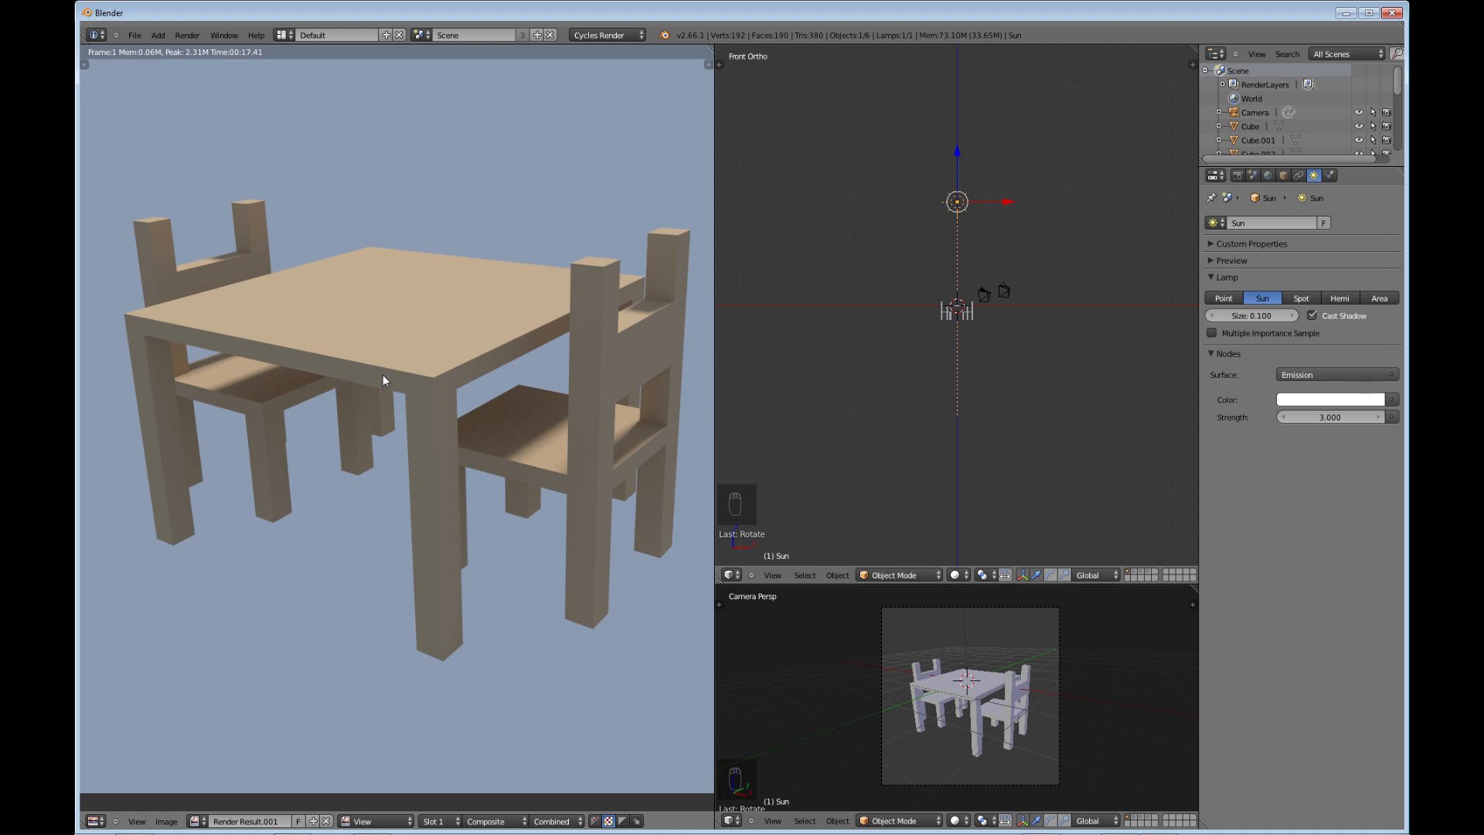
{"action": "key", "text": "Escape"}
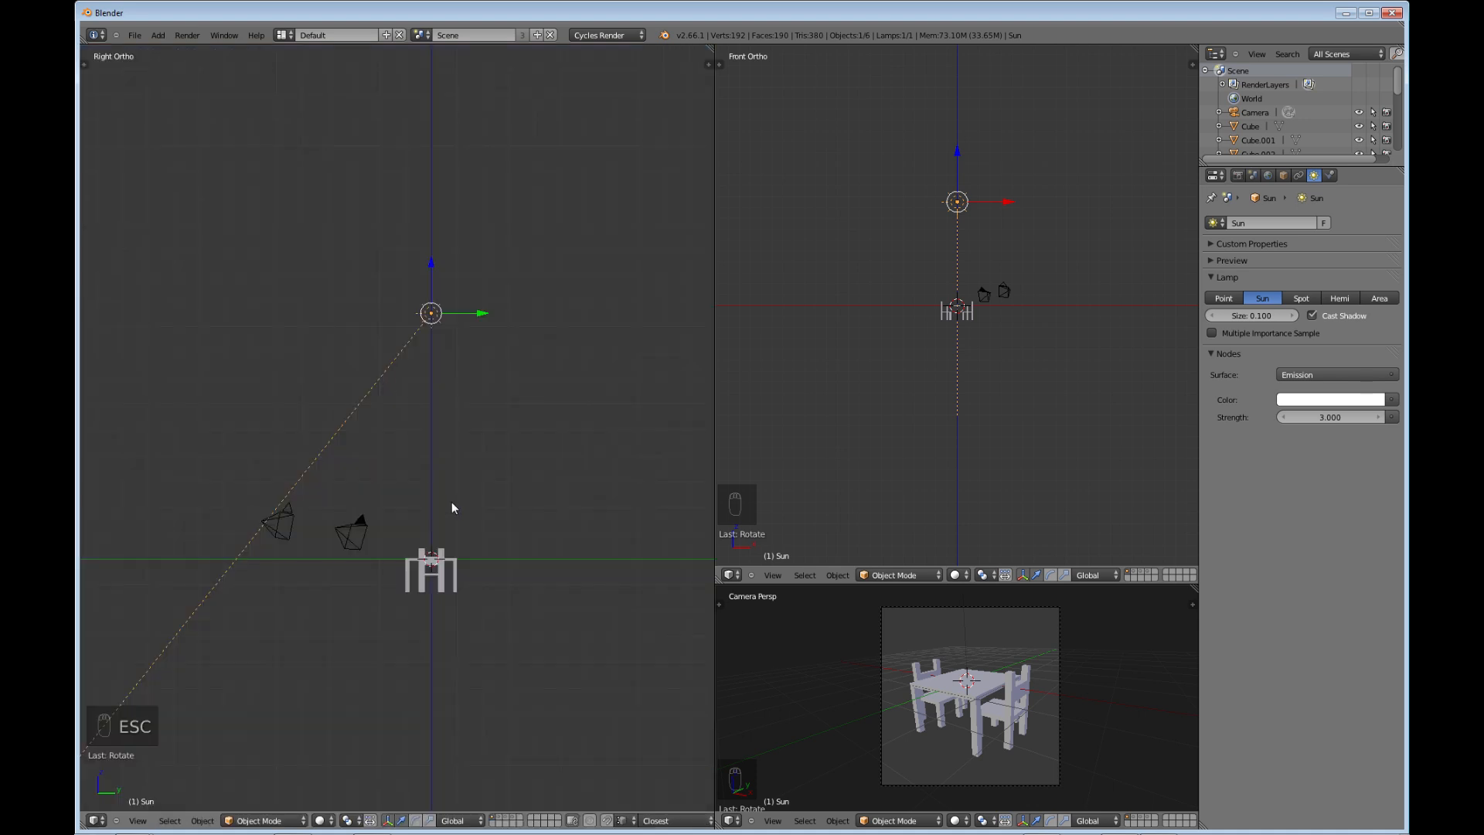
{"action": "middle_click_drag", "start_coordinate": [477, 526], "coordinate": [438, 603]}
{"action": "middle_click_drag", "start_coordinate": [438, 594], "coordinate": [408, 488], "text": "shift"}
{"action": "scroll", "coordinate": [422, 481], "scroll_direction": "up", "scroll_amount": 4}
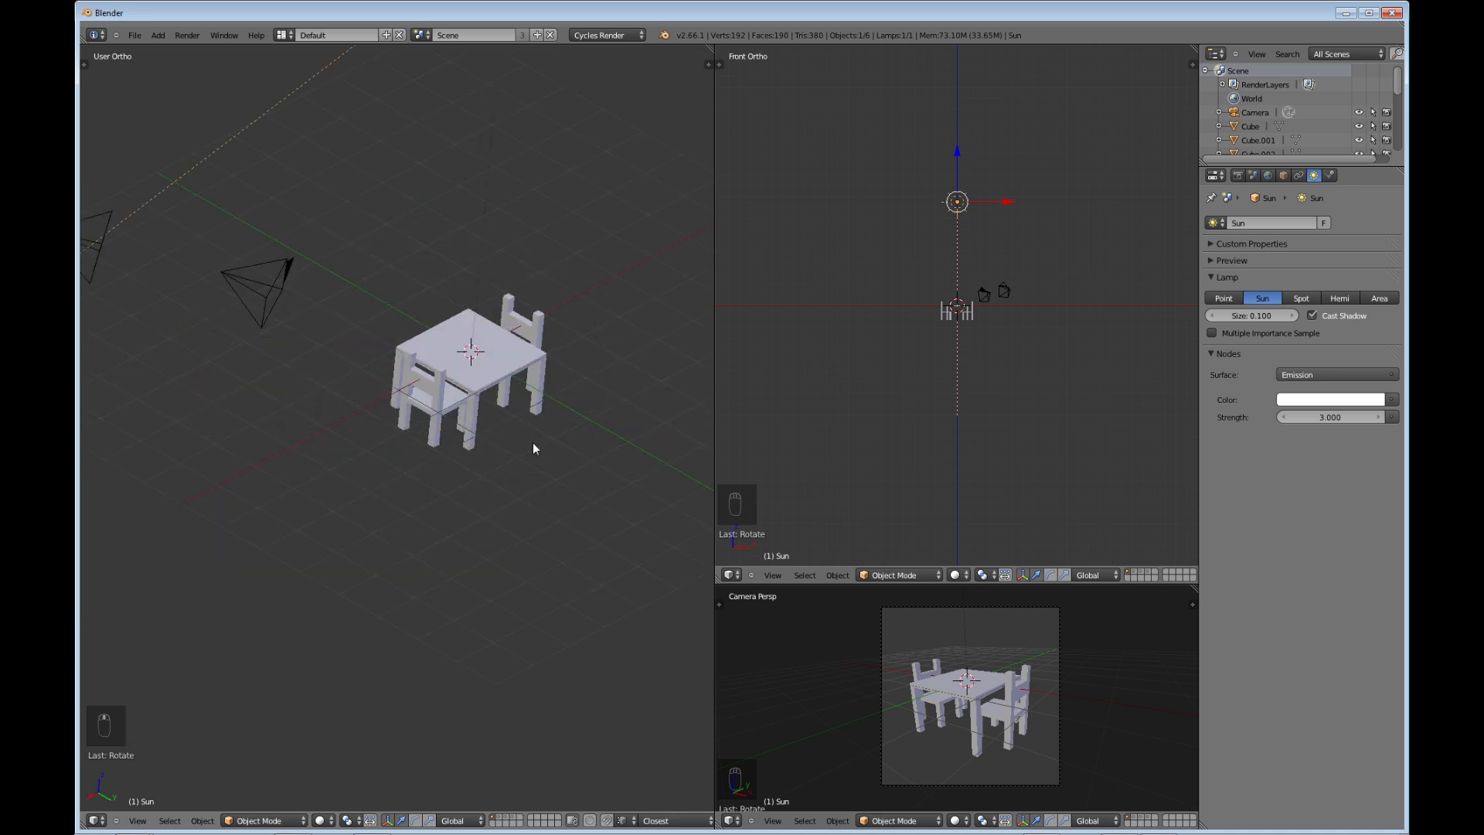
{"action": "middle_click_drag", "start_coordinate": [532, 442], "coordinate": [446, 536], "text": "shift"}
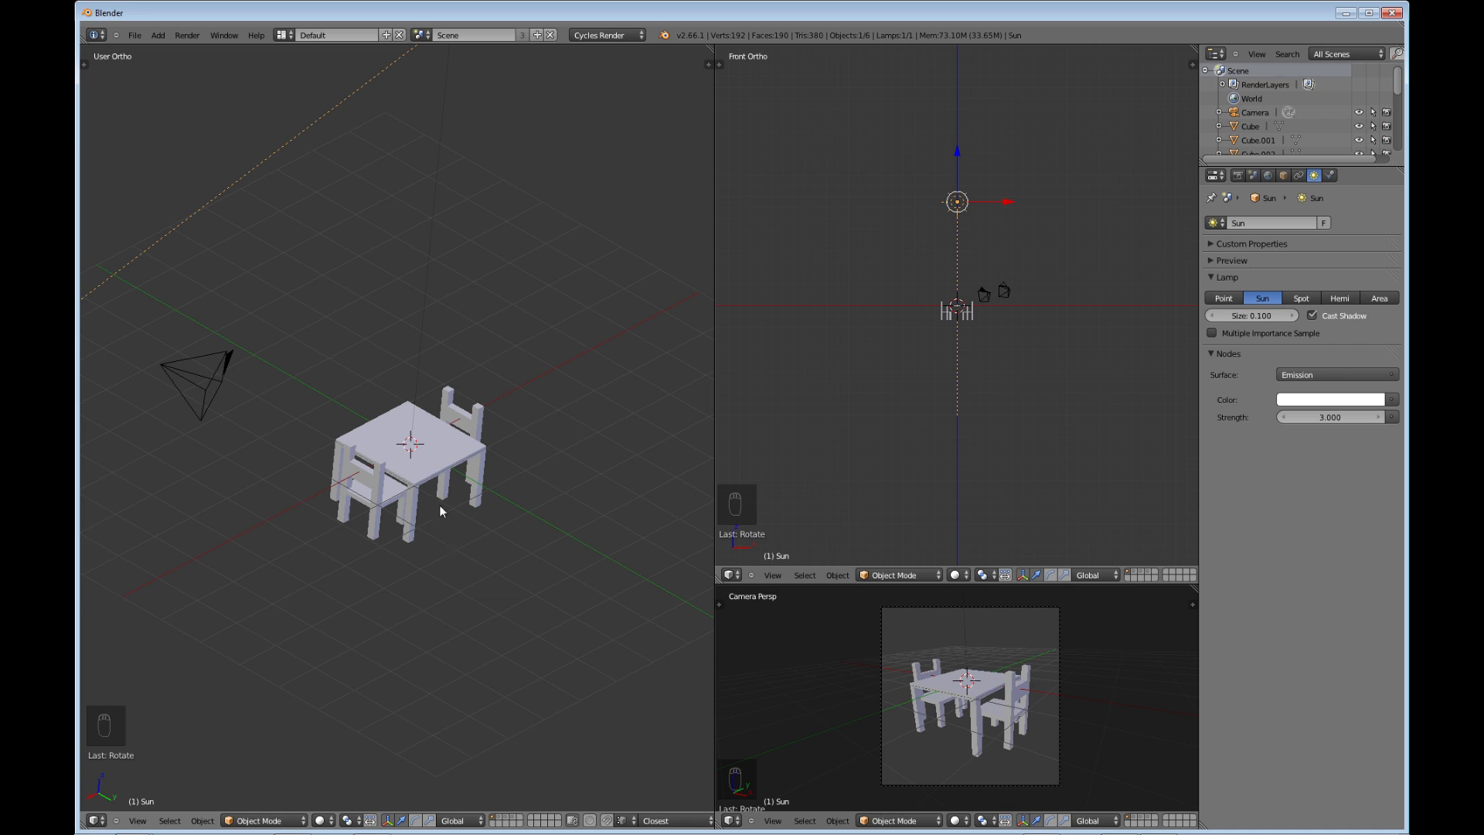
{"action": "scroll", "coordinate": [439, 506], "scroll_direction": "up", "scroll_amount": 1}
{"action": "scroll", "coordinate": [439, 506], "scroll_direction": "down", "scroll_amount": 2}
{"action": "middle_click_drag", "start_coordinate": [440, 515], "coordinate": [444, 425]}
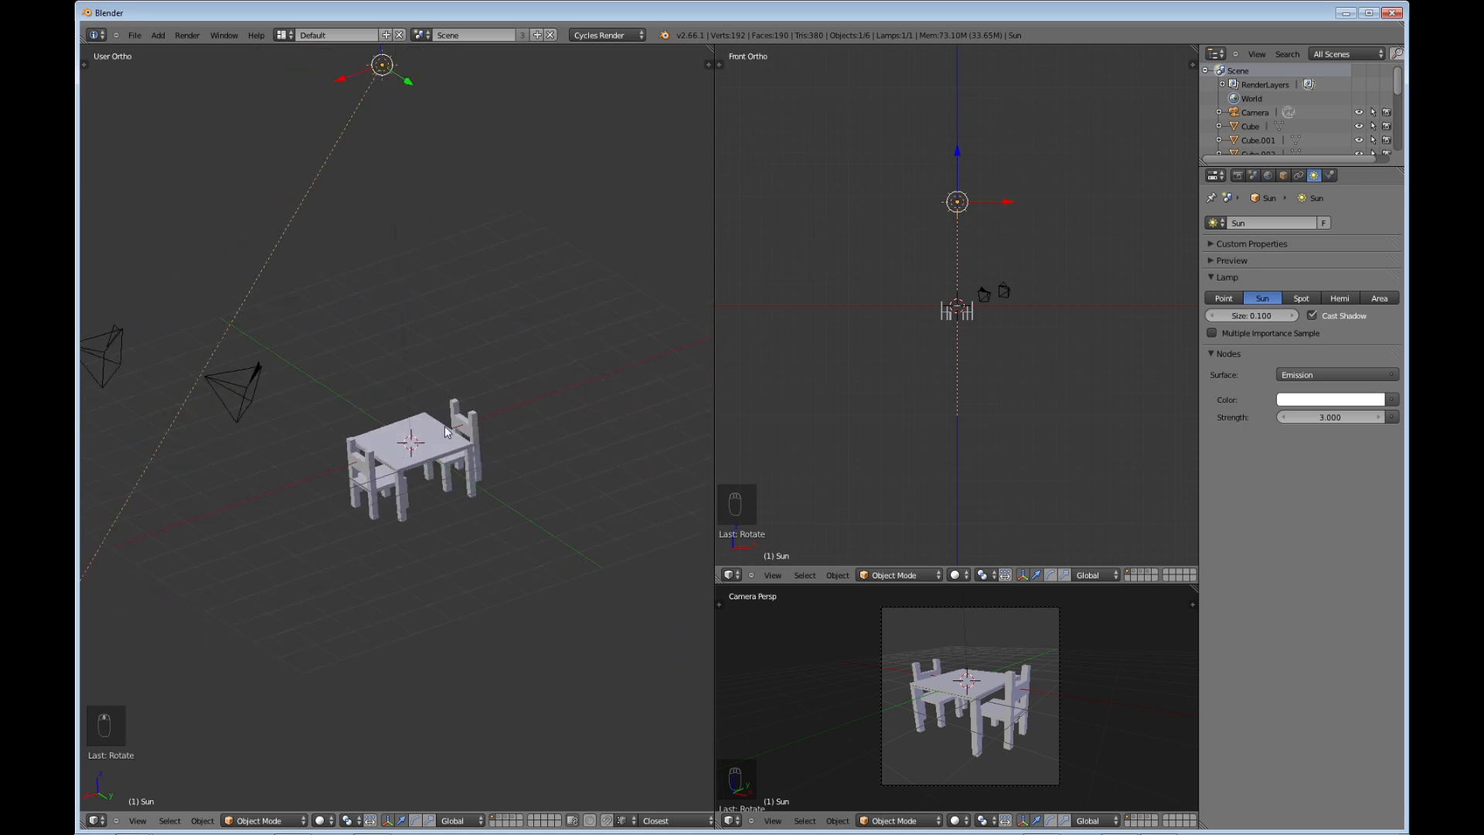
- Start saving the scene as a new file and create a folder named Table inside J:\Access\3D Work\Blender
{"action": "left_click", "coordinate": [134, 36]}
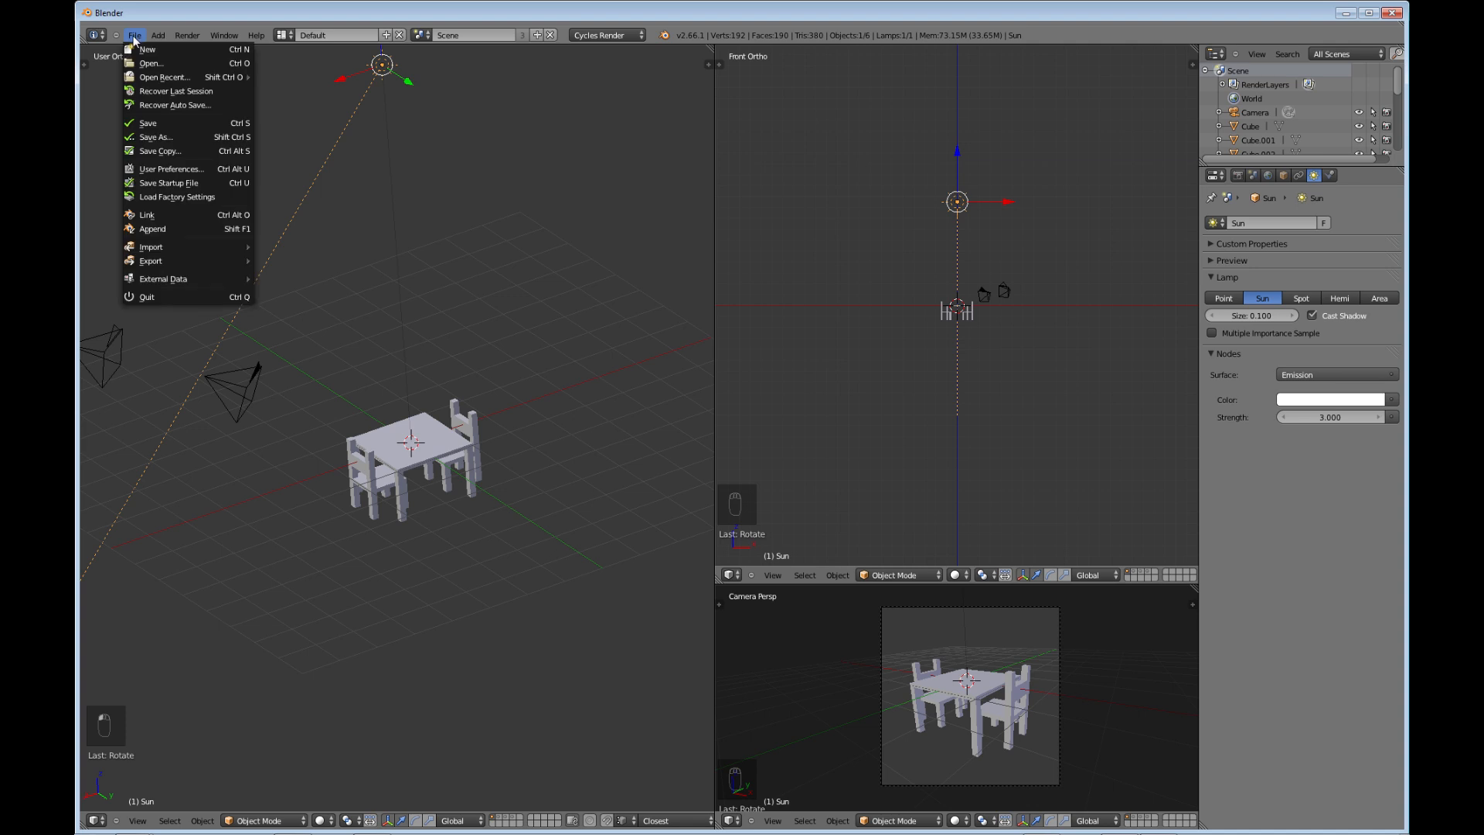
{"action": "left_click", "coordinate": [155, 137]}
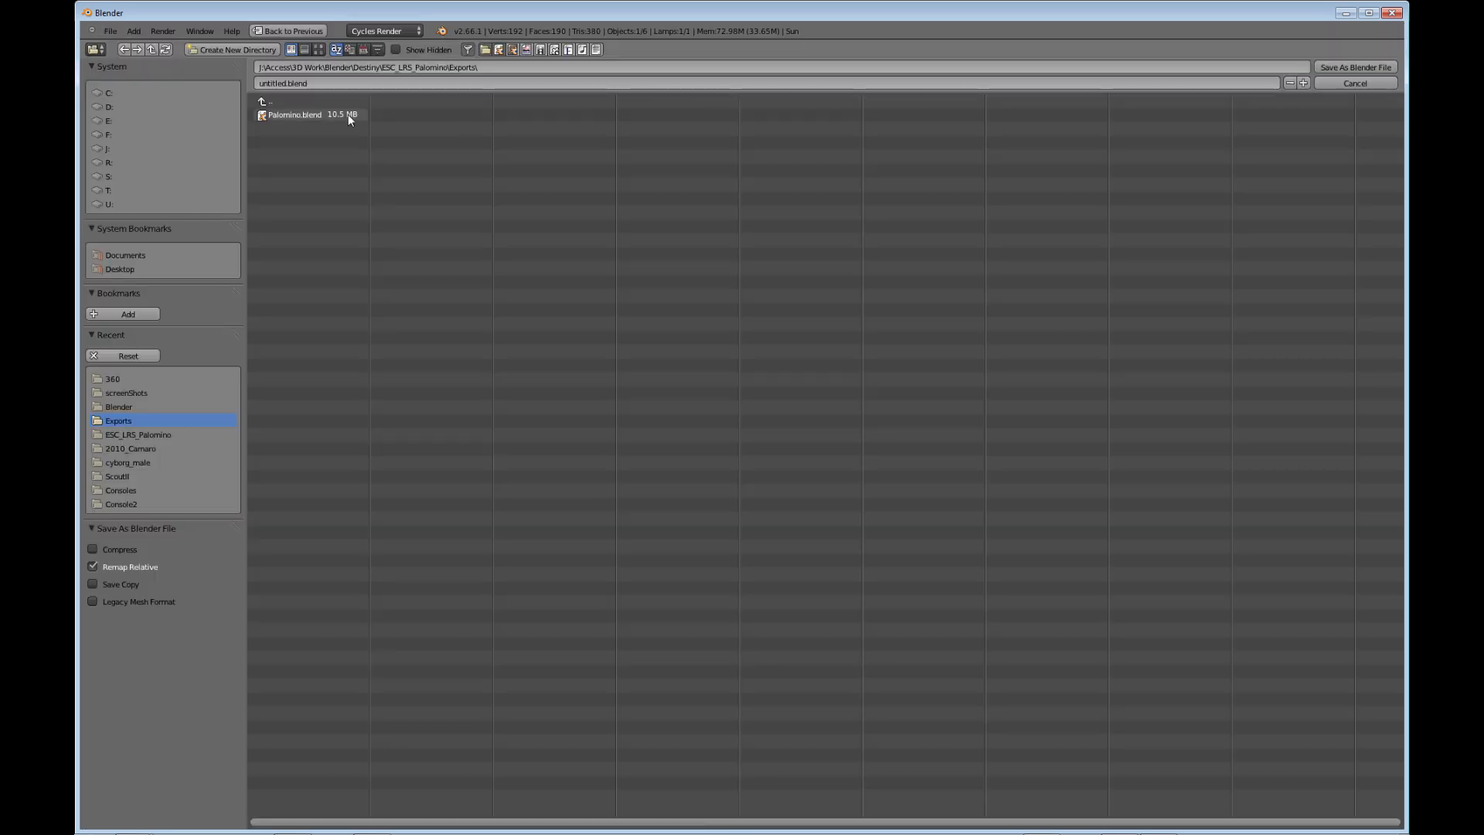
{"action": "left_click", "coordinate": [273, 99]}
{"action": "left_click", "coordinate": [272, 99]}
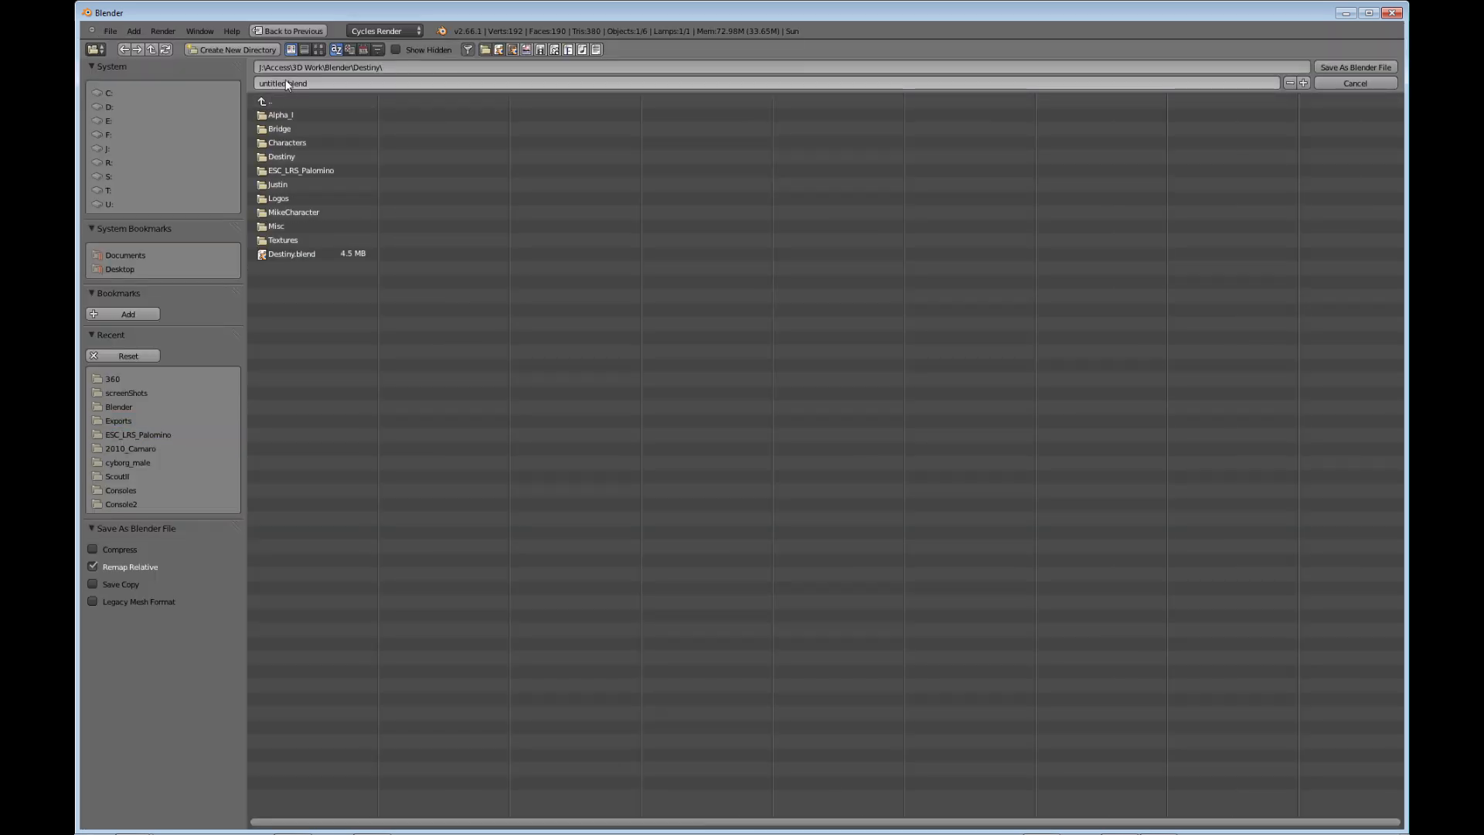
{"action": "left_click", "coordinate": [271, 100]}
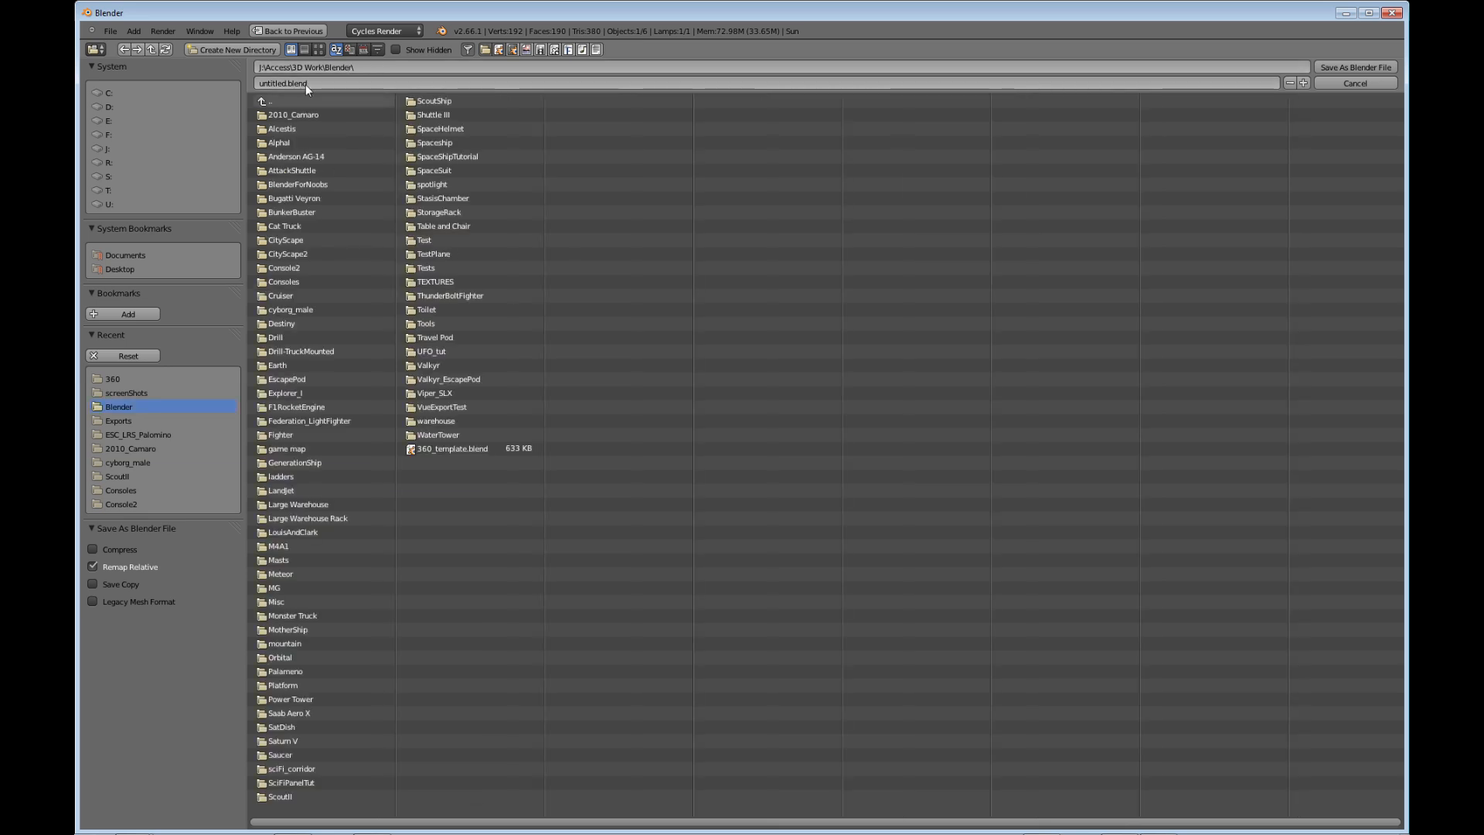
{"action": "left_click", "coordinate": [381, 64]}
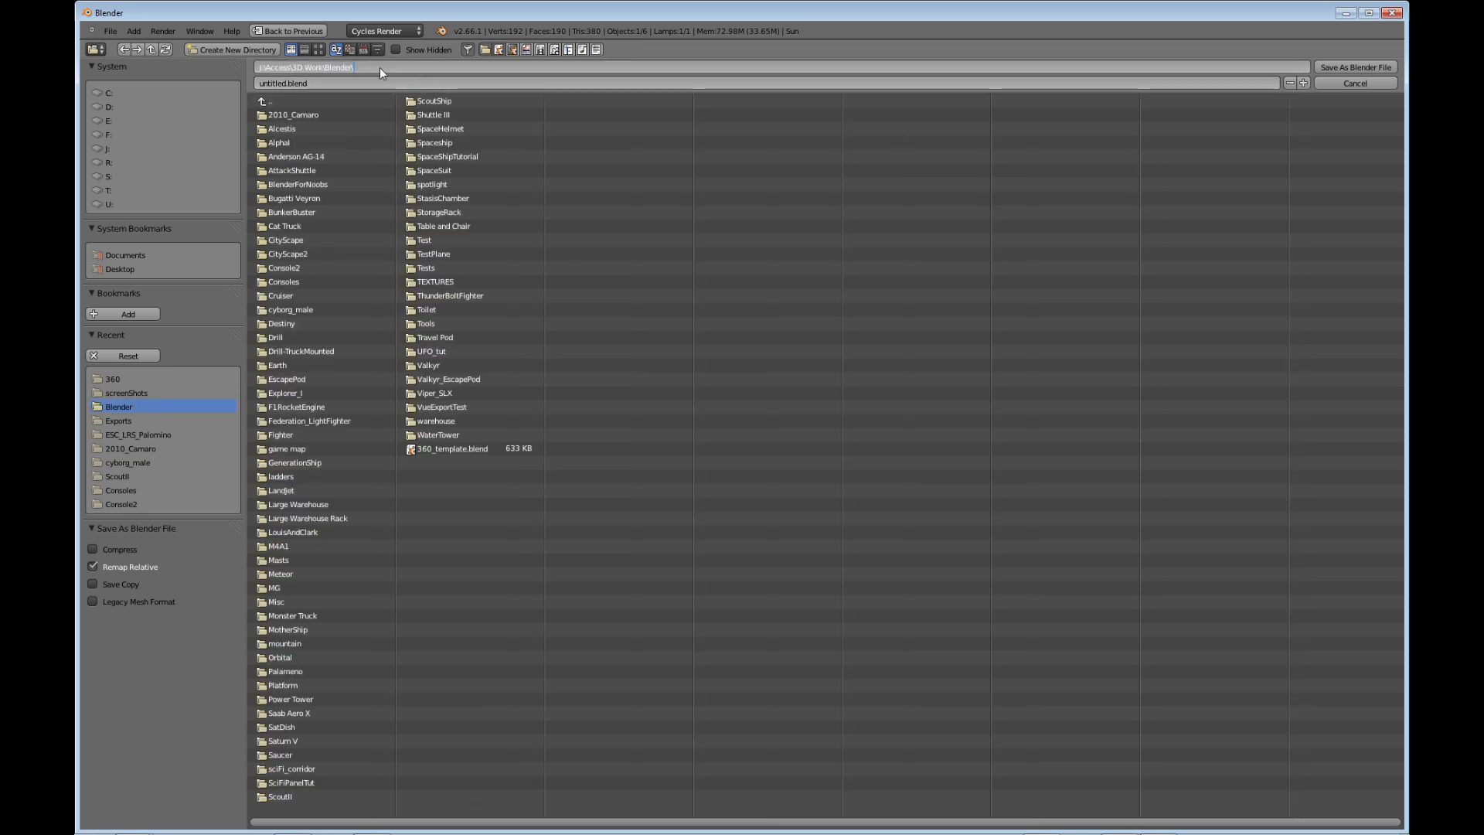
{"action": "type", "text": "Table"}
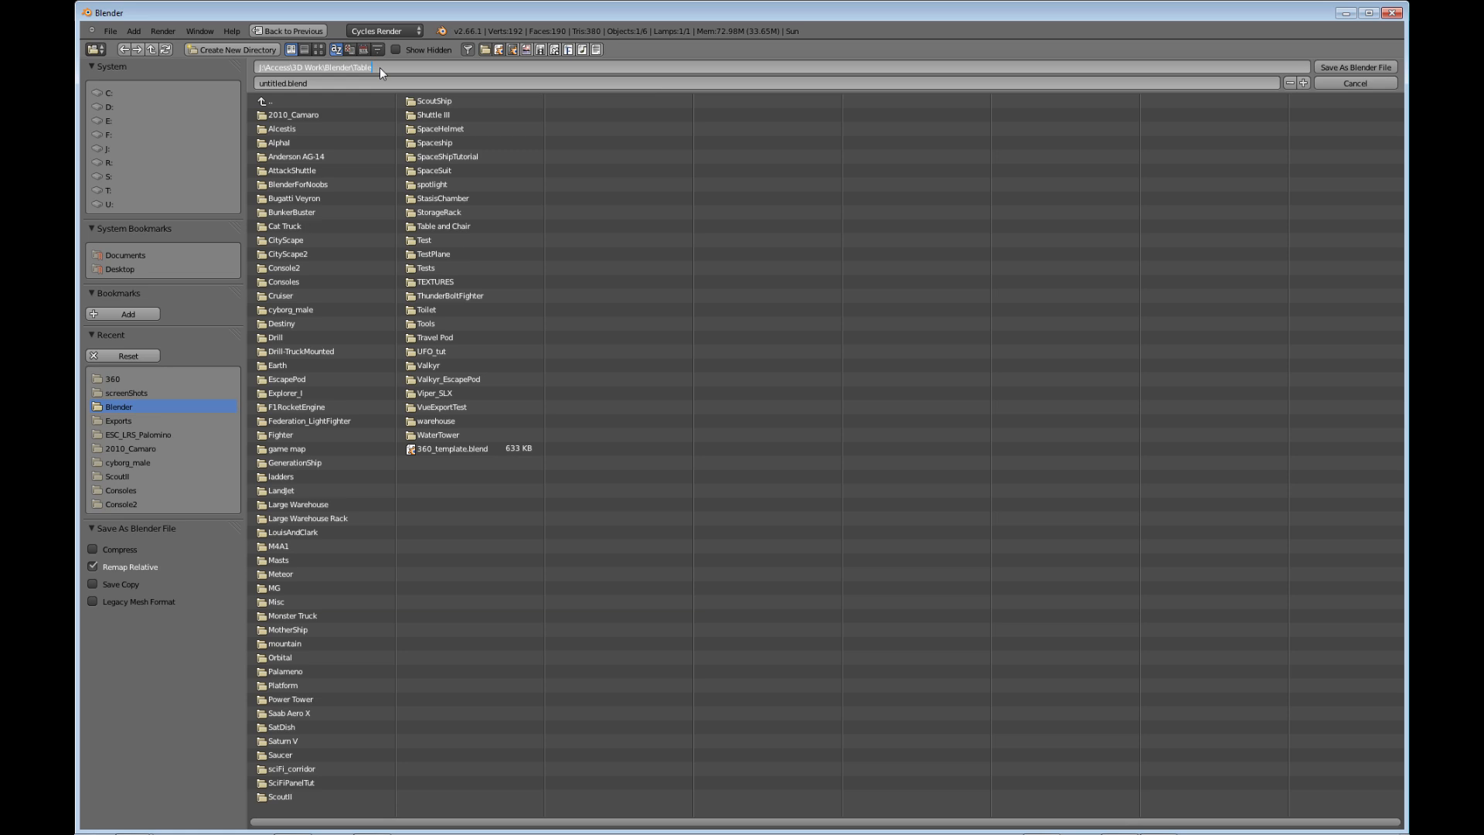
{"action": "key", "text": "Return"}
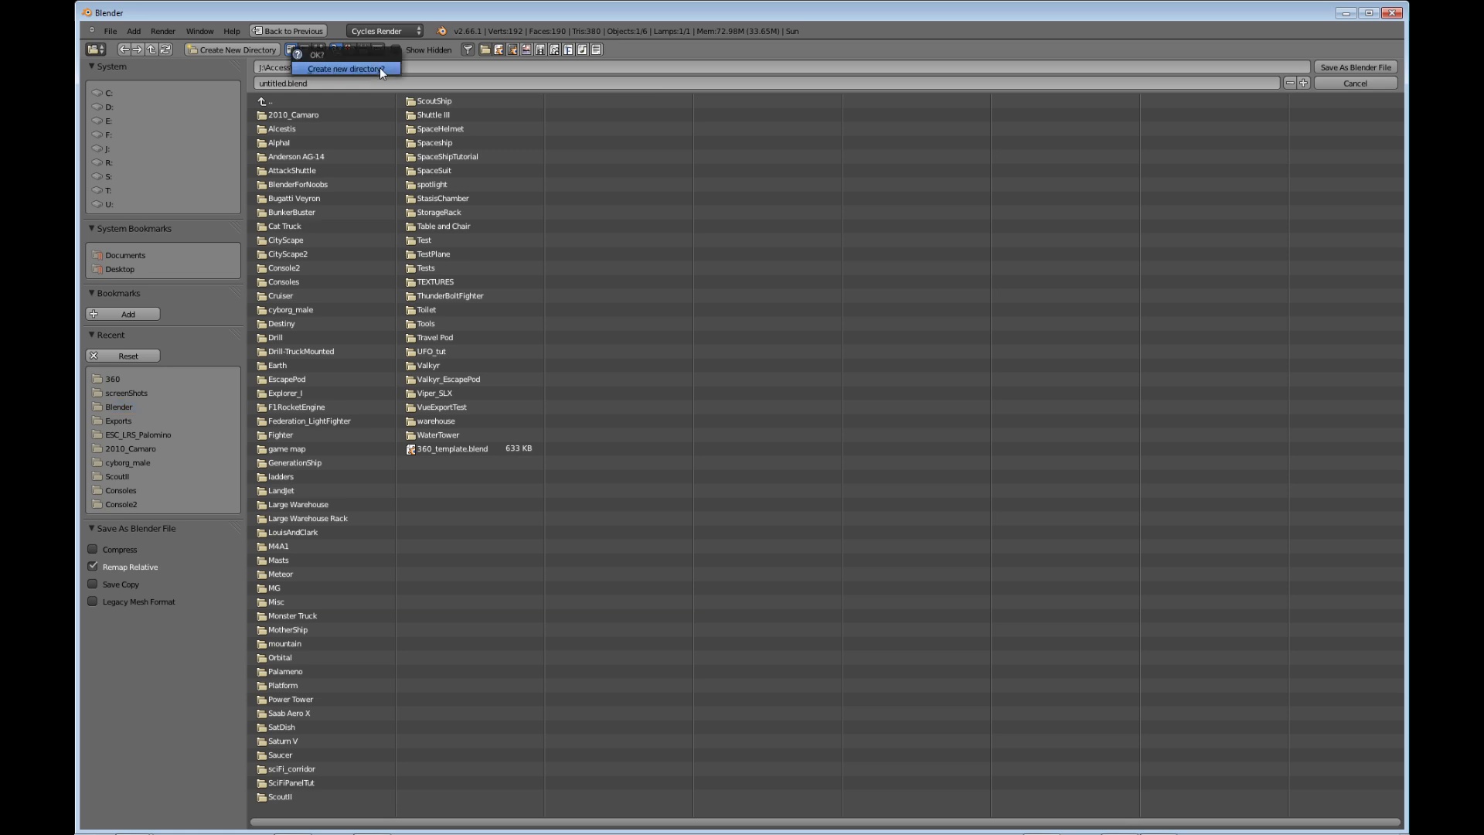
{"action": "left_click", "coordinate": [370, 77]}
- Name the file table.blend and save it in the new Table folder
{"action": "left_click", "coordinate": [289, 83]}
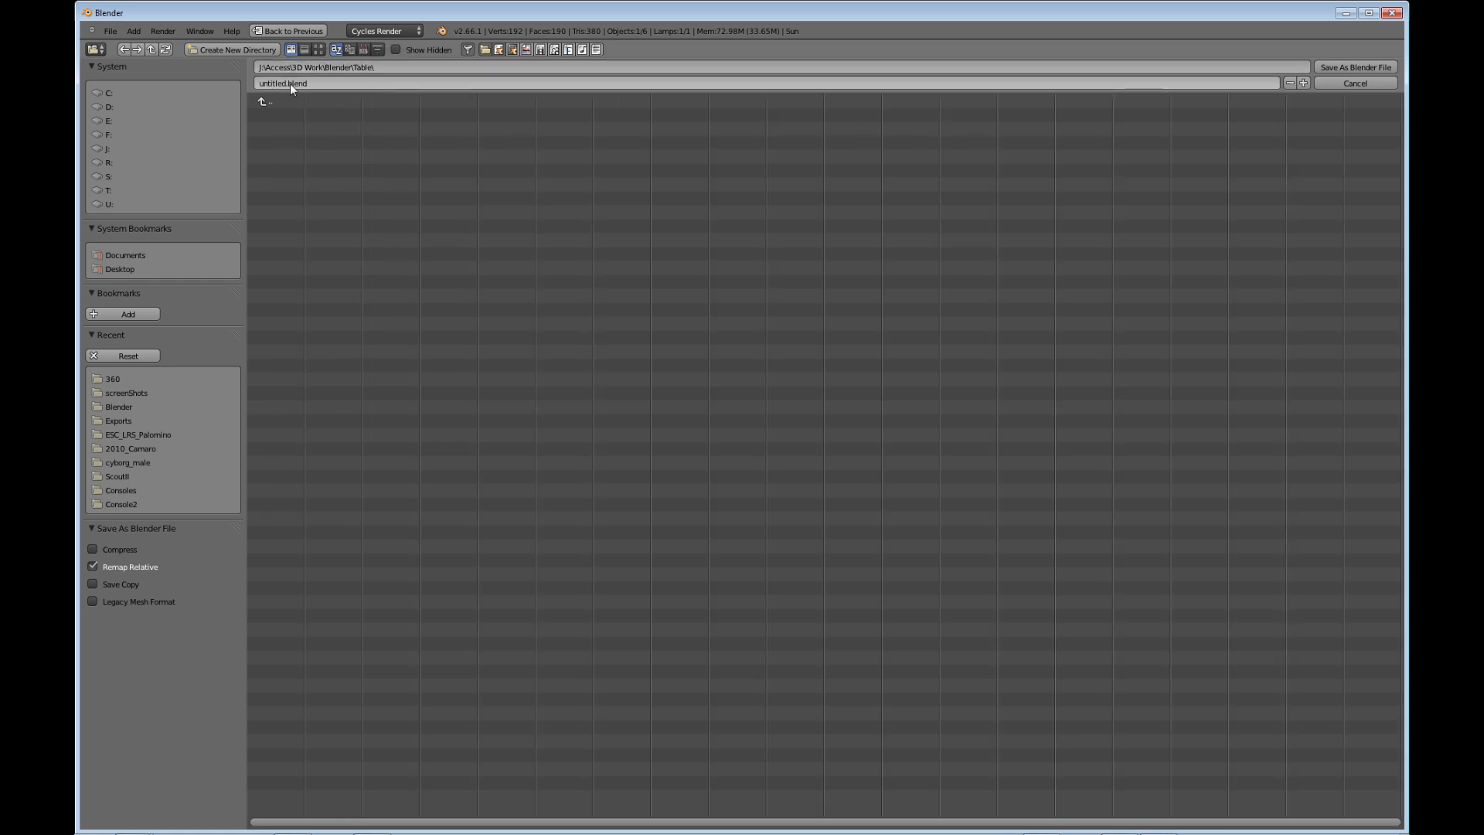
{"action": "type", "text": "t"}
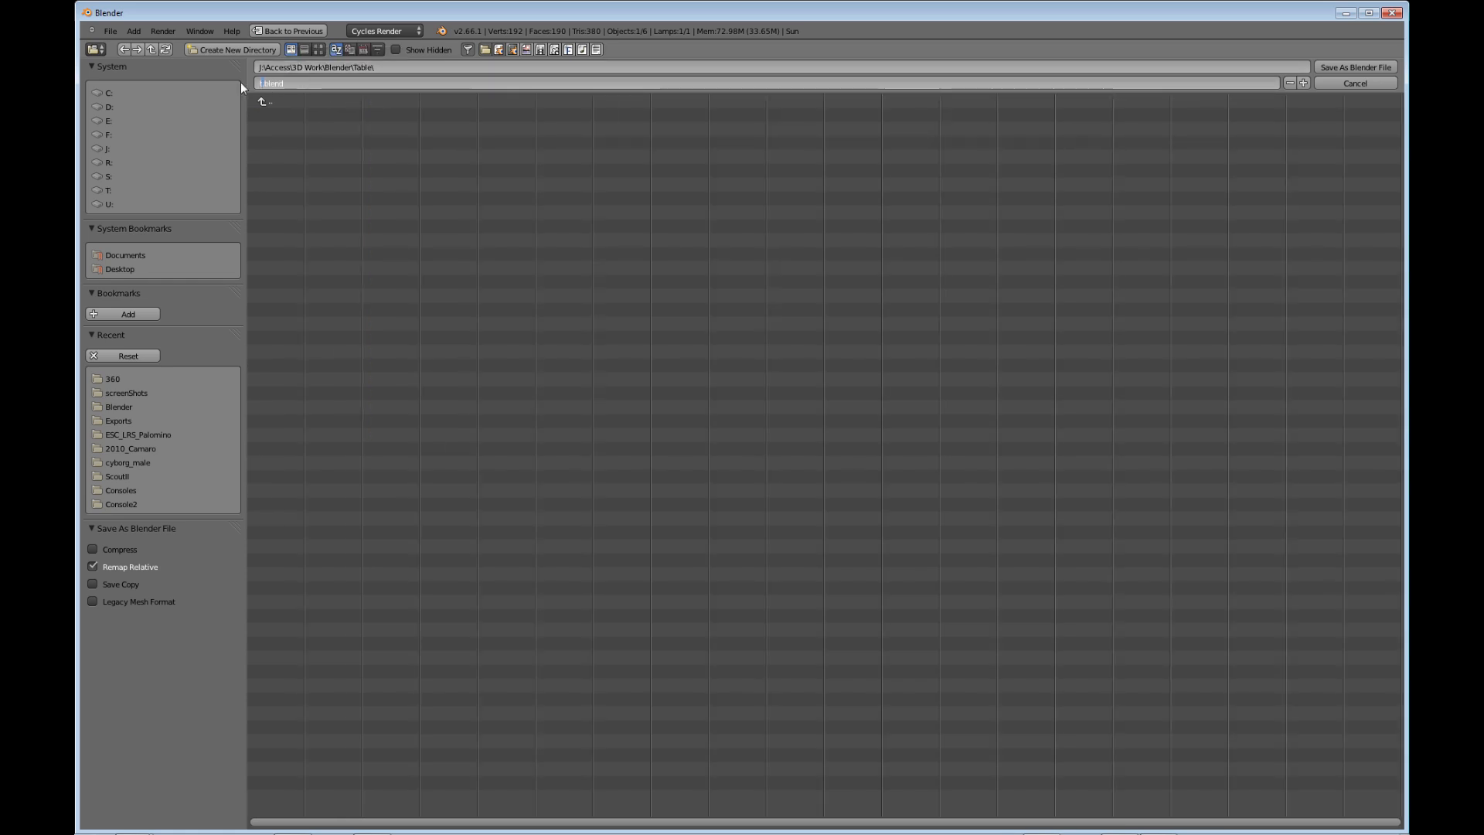
{"action": "type", "text": "able"}
{"action": "key", "text": "Return"}
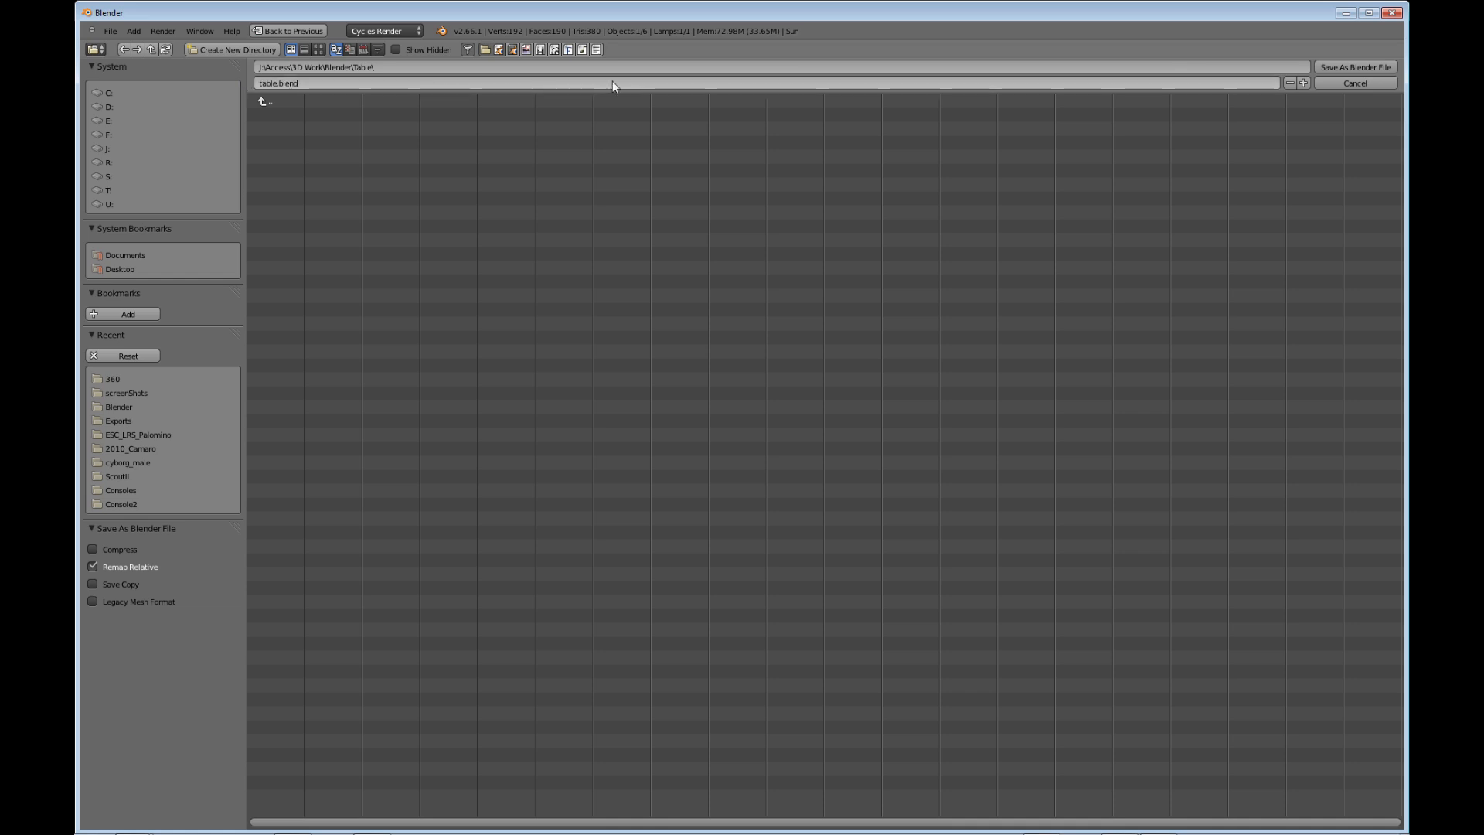
{"action": "left_click", "coordinate": [1352, 68]}
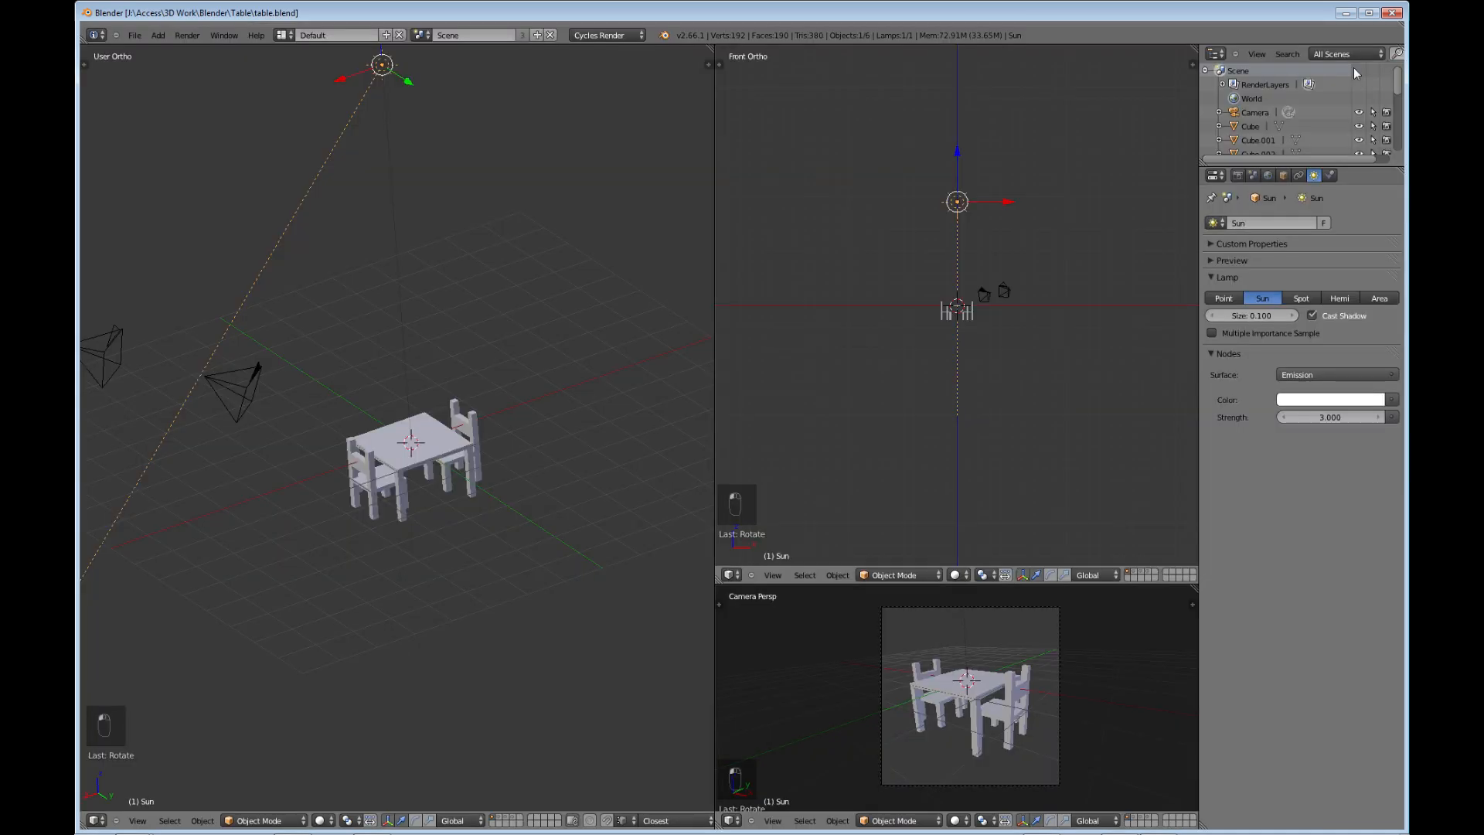
{"action": "middle_click_drag", "start_coordinate": [403, 359], "coordinate": [427, 444]}
{"action": "scroll", "coordinate": [425, 389], "scroll_direction": "down", "scroll_amount": 1}
{"action": "scroll", "coordinate": [437, 495], "scroll_direction": "up", "scroll_amount": 3}
{"action": "middle_click_drag", "start_coordinate": [437, 495], "coordinate": [571, 458]}
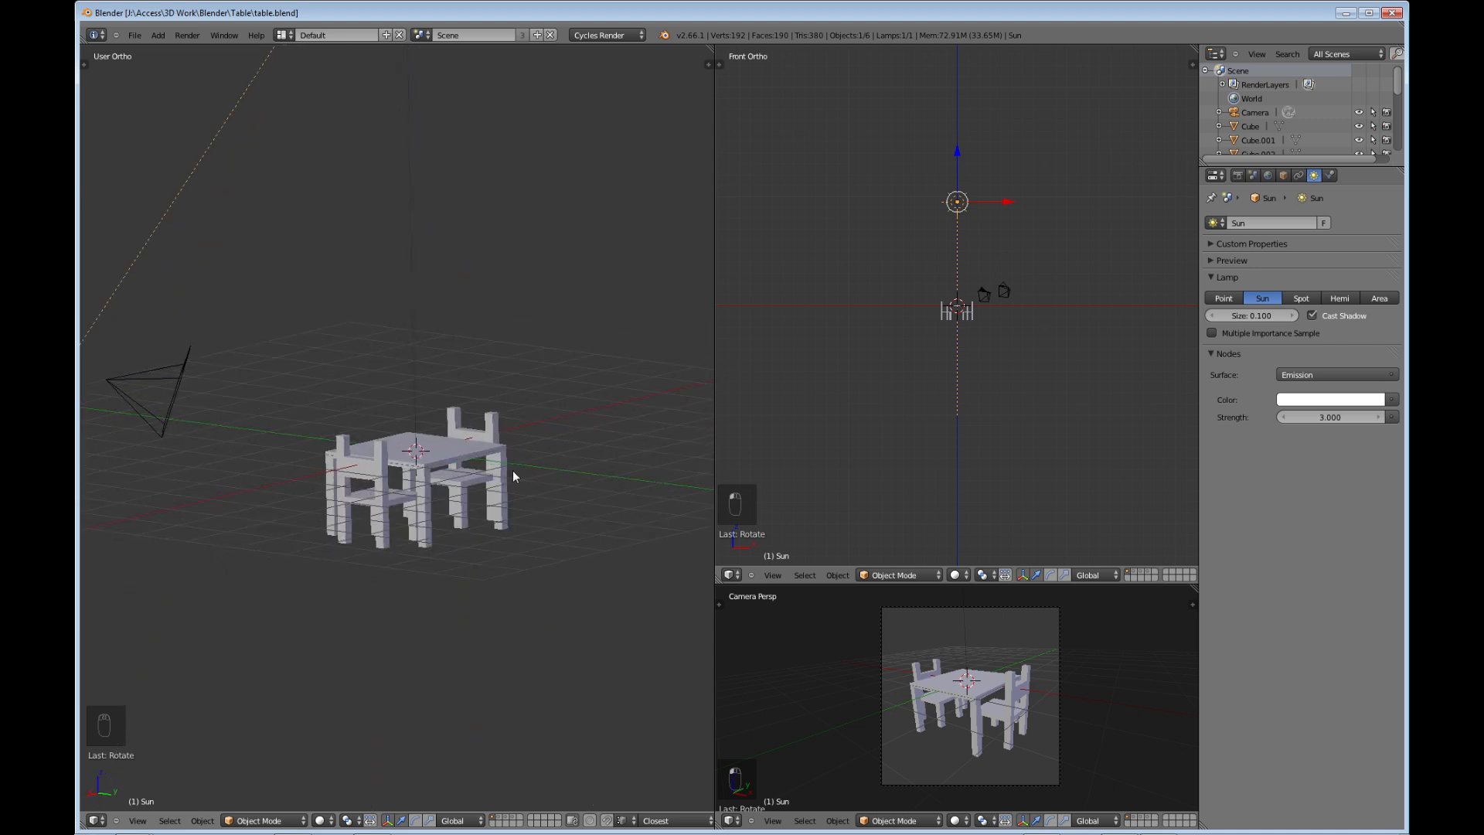
{"action": "scroll", "coordinate": [472, 474], "scroll_direction": "down", "scroll_amount": 1}
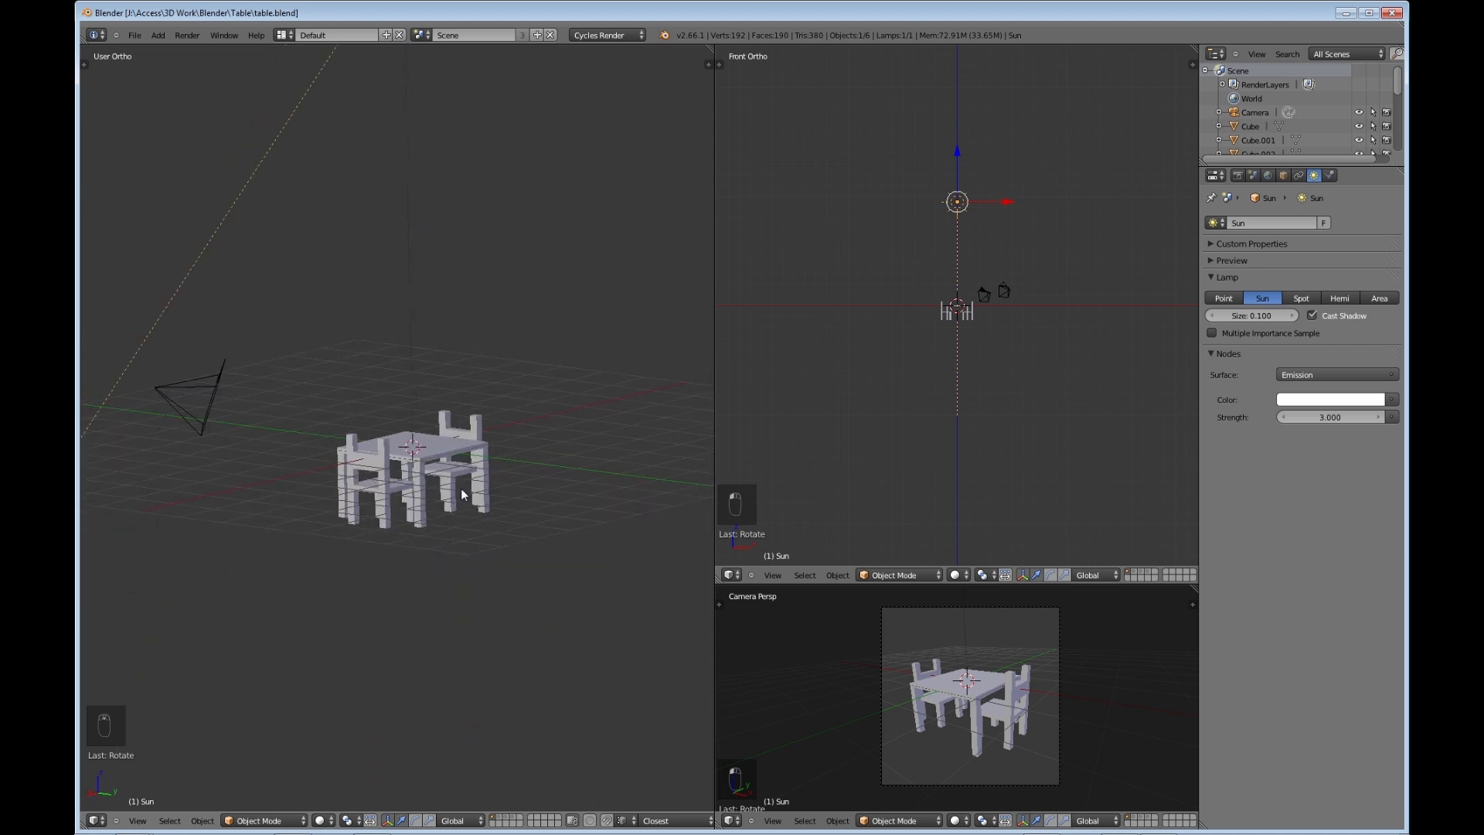